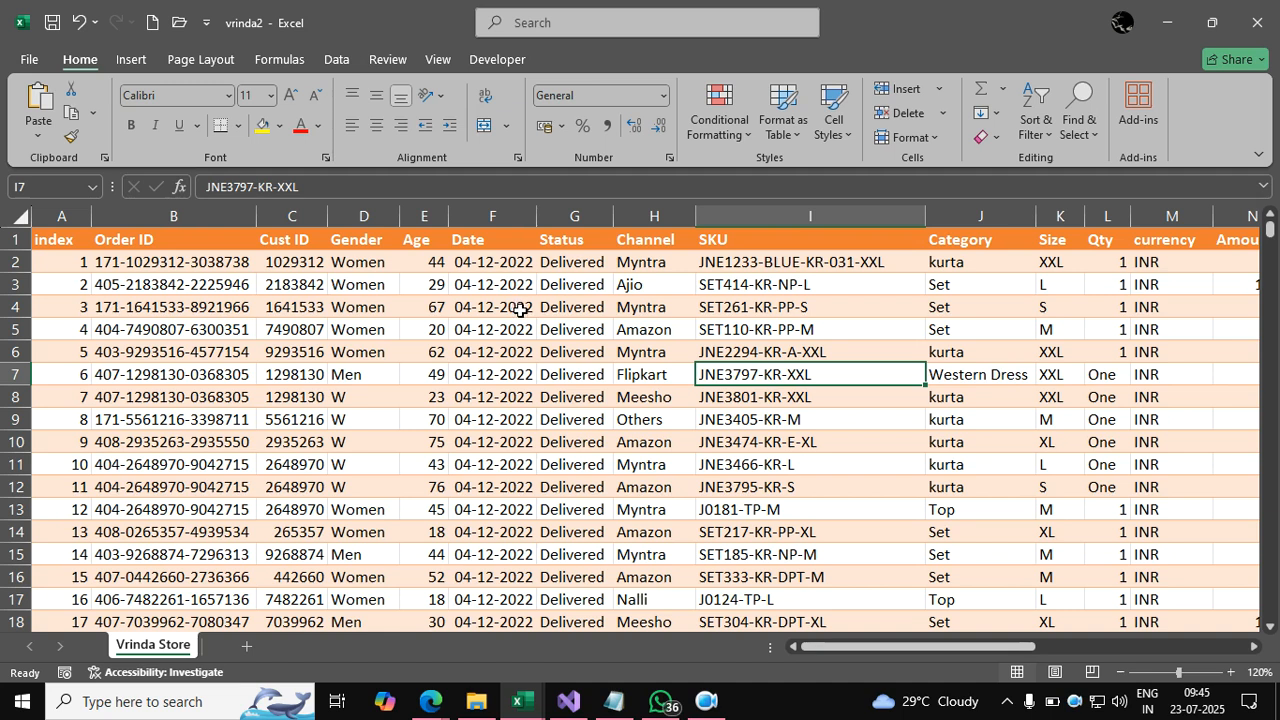
# Browse the orders table, selecting the SKU, ship-city and Myntra channel cells.
pyautogui.scroll(3, 520, 340)
pyautogui.click(785, 329)
pyautogui.moveTo(813, 649); pyautogui.dragTo(908, 648)
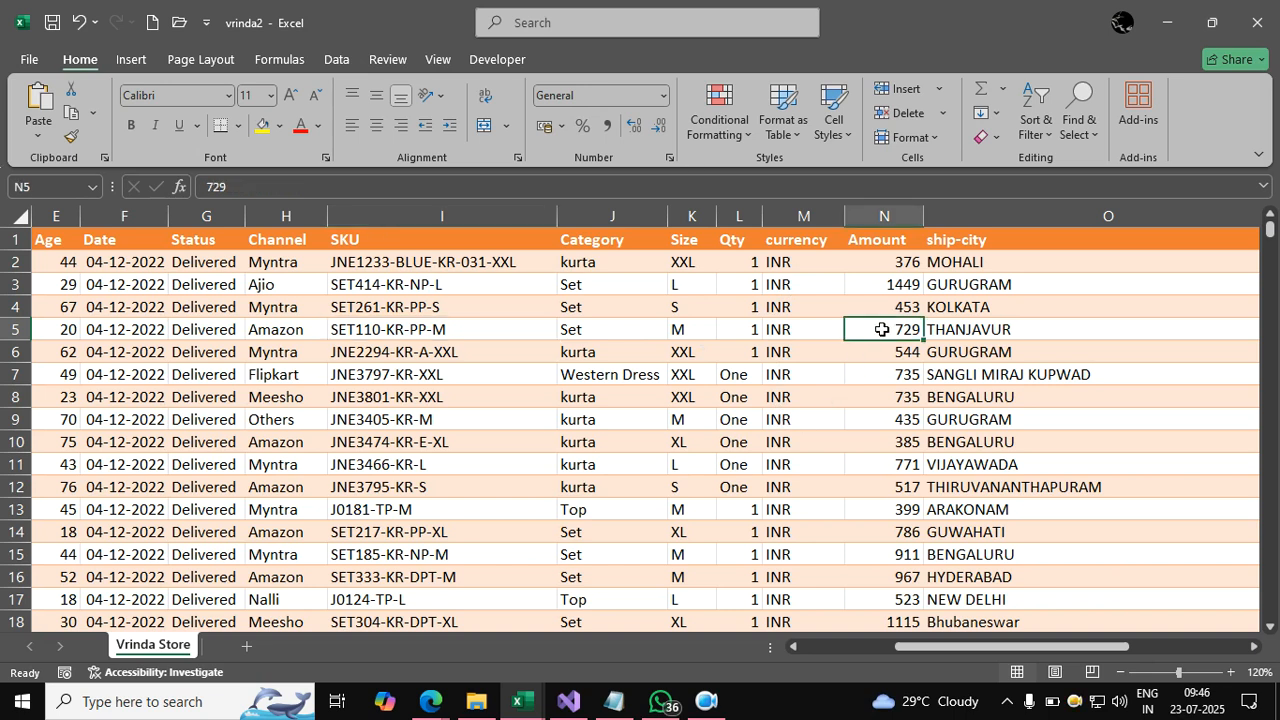
pyautogui.click(972, 334)
pyautogui.moveTo(1021, 650); pyautogui.dragTo(652, 585)
pyautogui.click(652, 464)
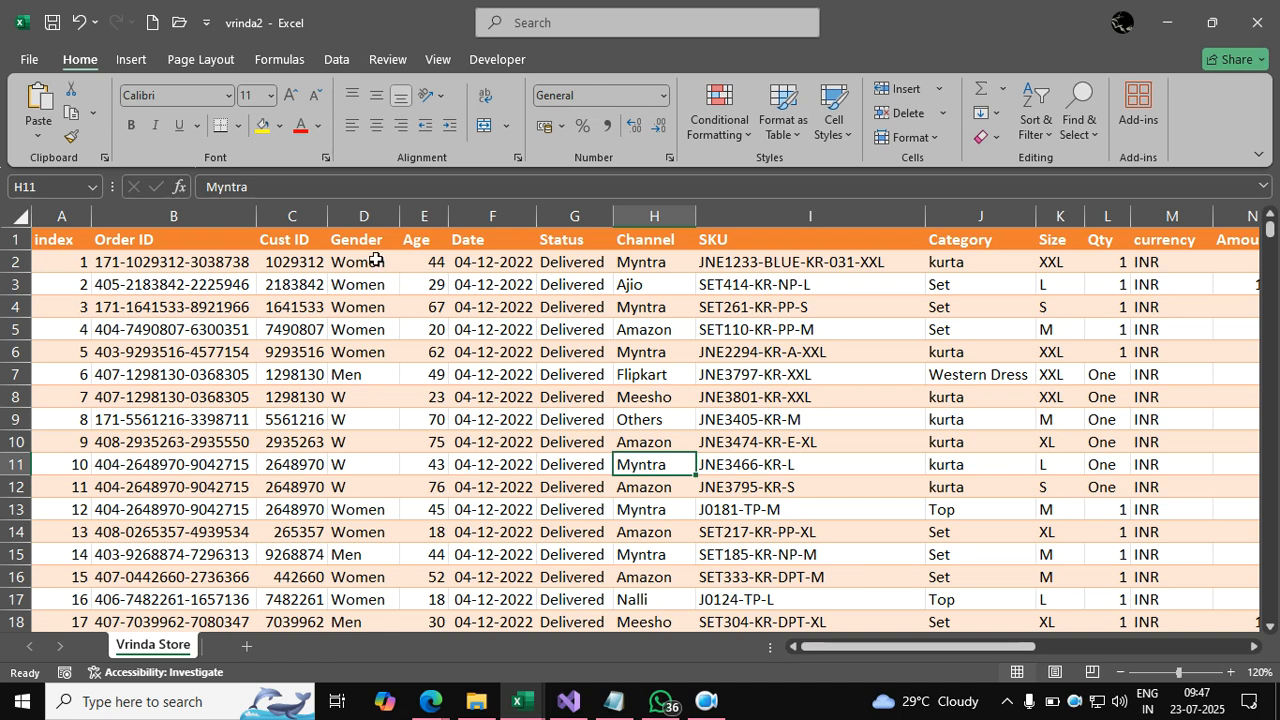
# Inspect row 8's W gender value and the Qty entries 'One' in rows 7 and 8.
pyautogui.click(365, 399)
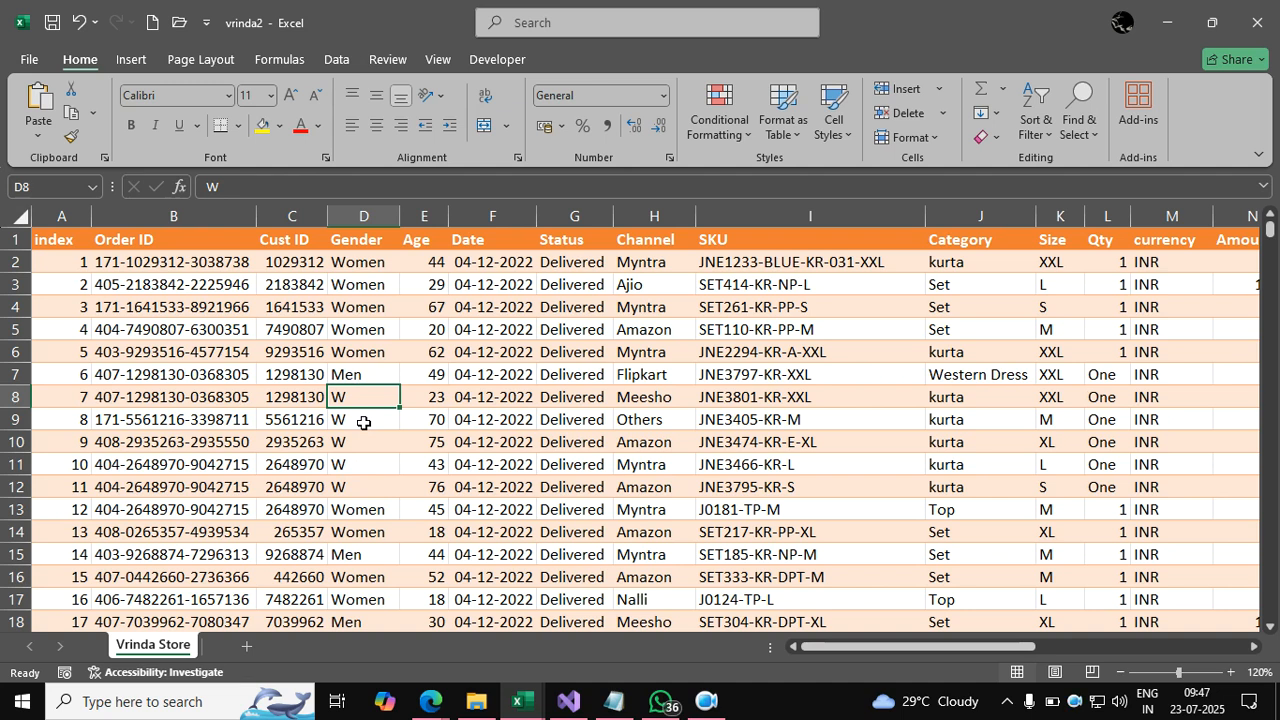
pyautogui.press('Right')
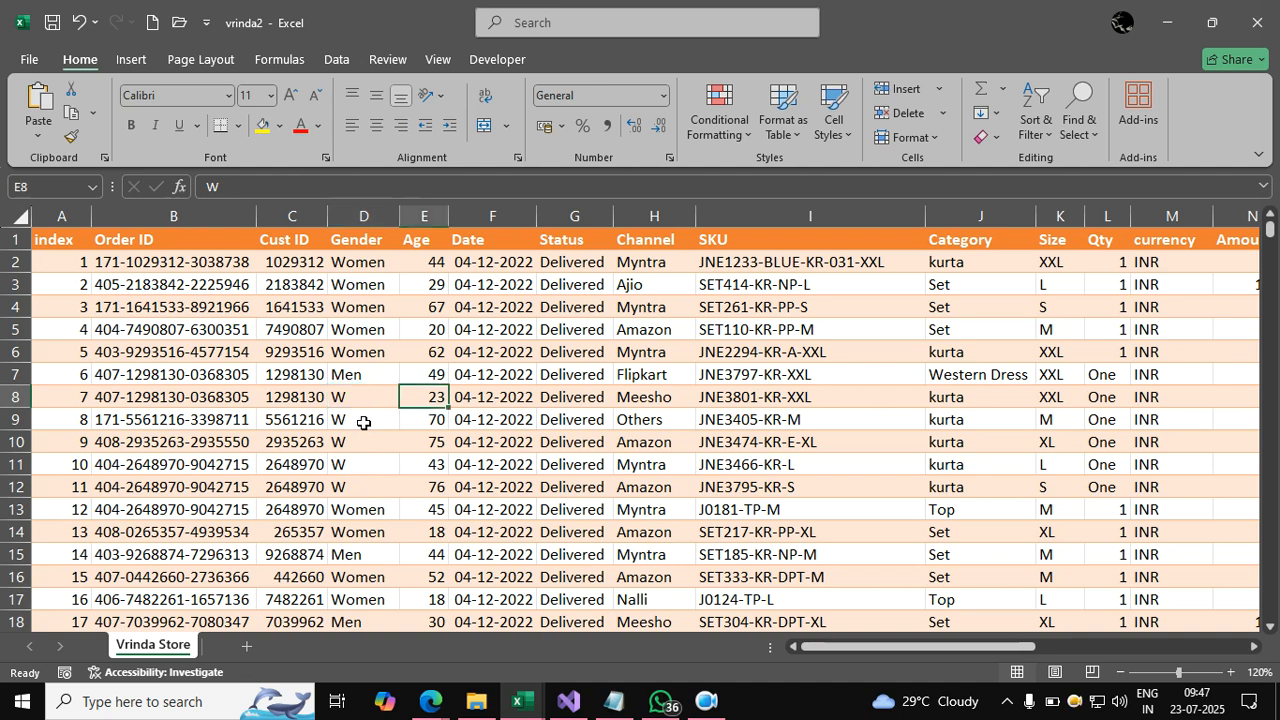
pyautogui.press('Right')
pyautogui.press('Left')
pyautogui.press('Left')
pyautogui.press('Up')
pyautogui.press('Up')
pyautogui.press('Up')
pyautogui.press('Down')
pyautogui.press('Down')
pyautogui.press('Down')
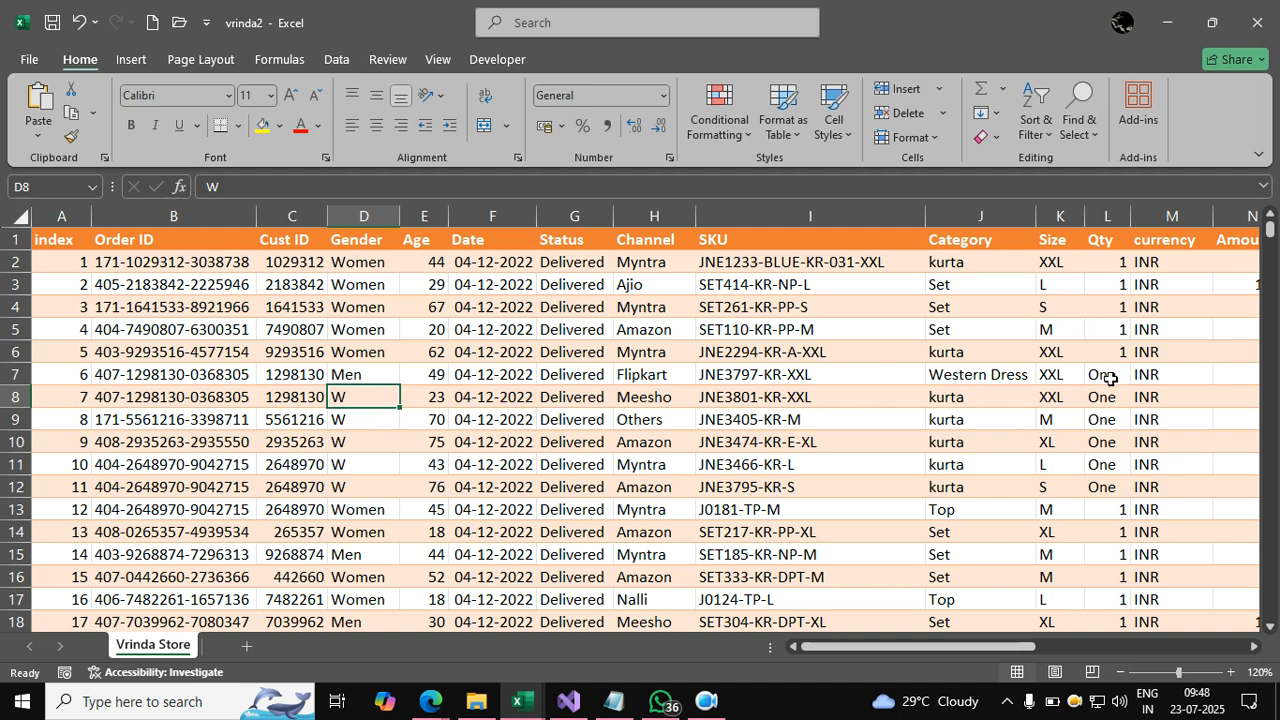
pyautogui.scroll(-1, 1127, 424)
pyautogui.scroll(1, 1128, 430)
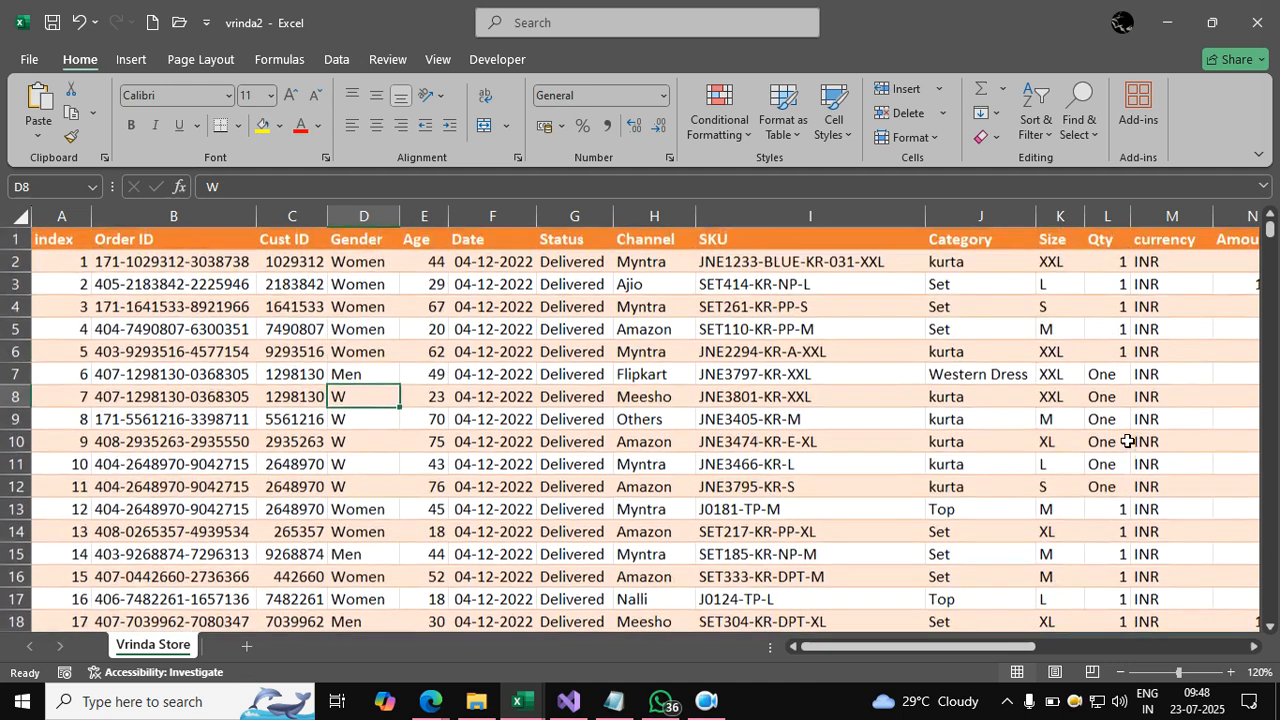
pyautogui.click(1107, 376)
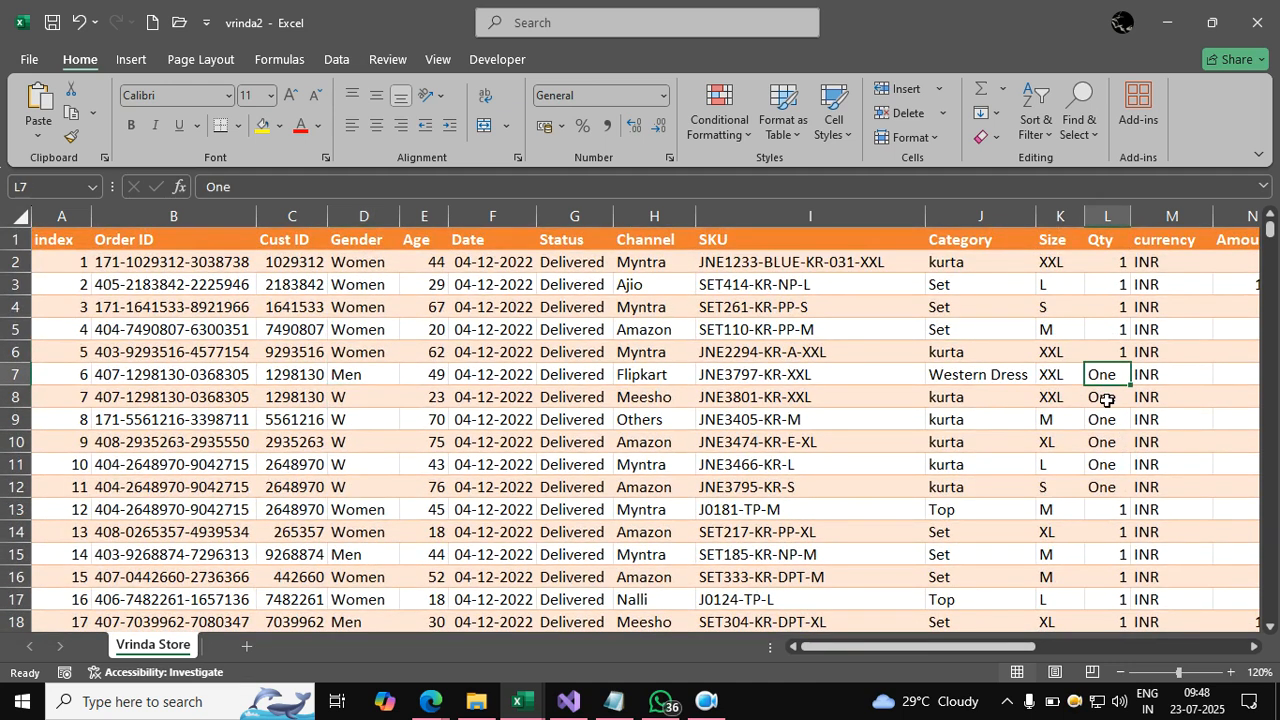
pyautogui.click(1105, 398)
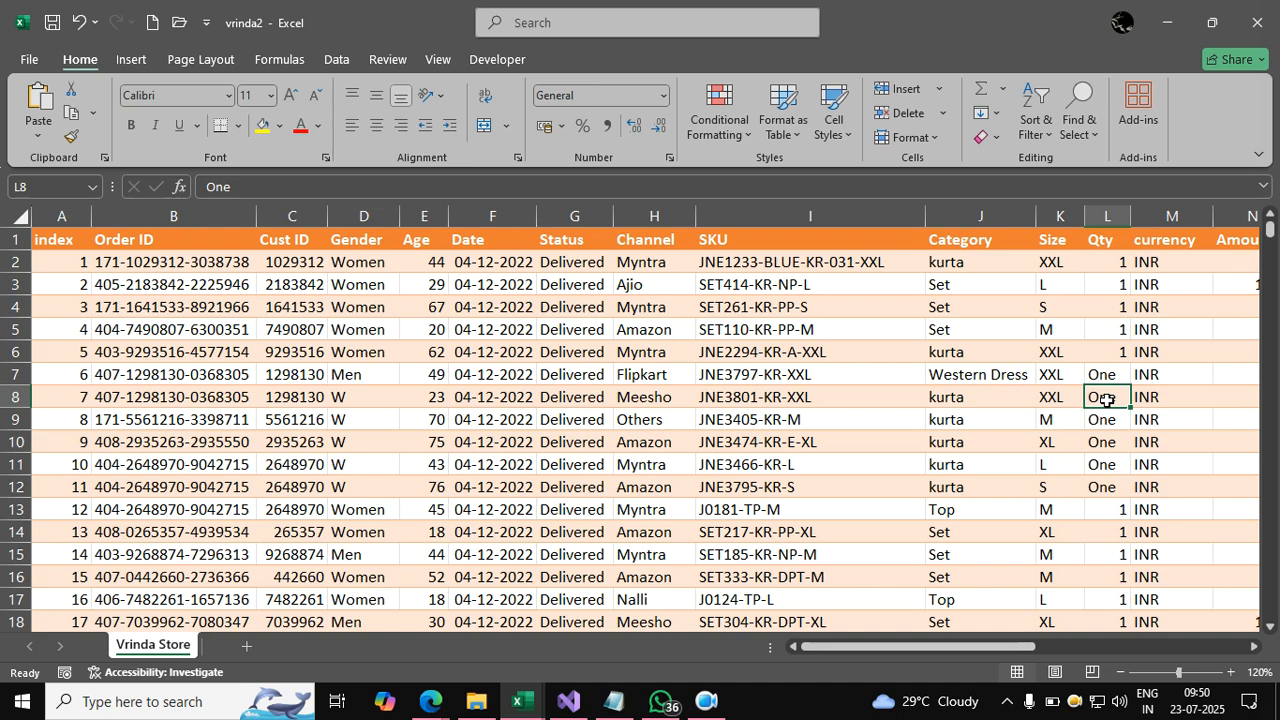
# From Amazon cell H5, switch on AutoFilter for every header column with Ctrl+Shift+L.
pyautogui.click(777, 396)
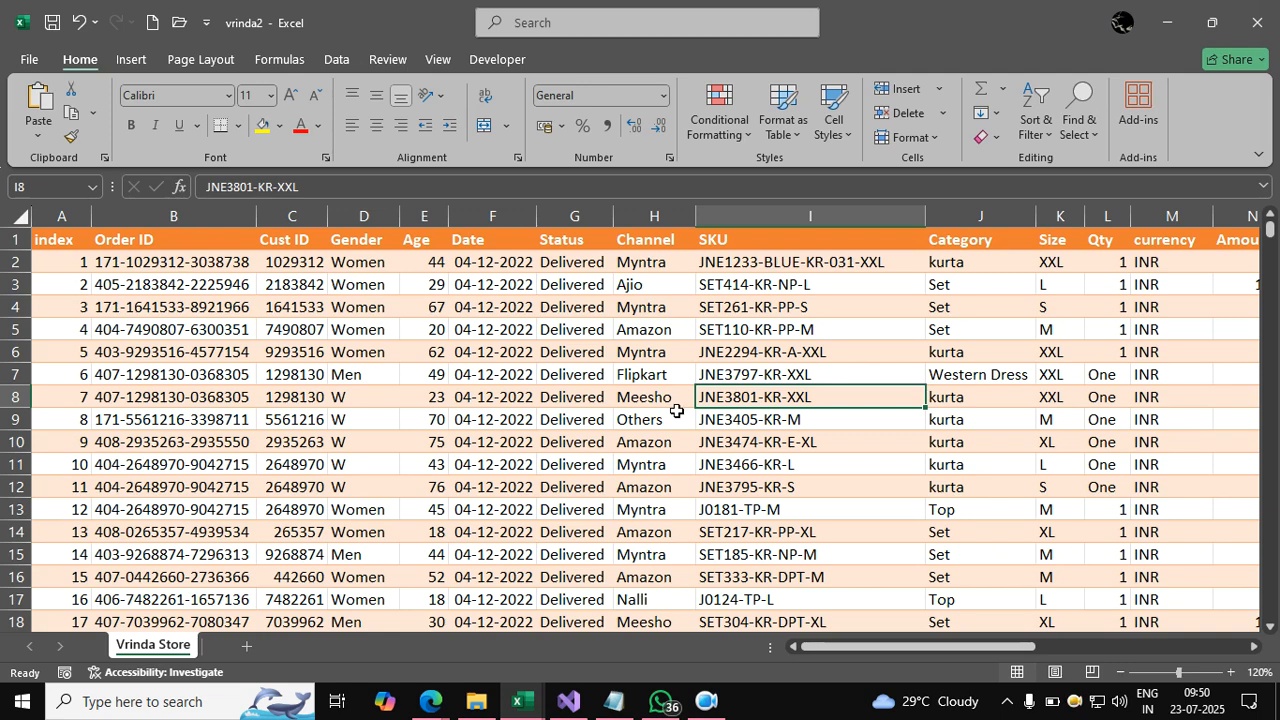
pyautogui.click(668, 333)
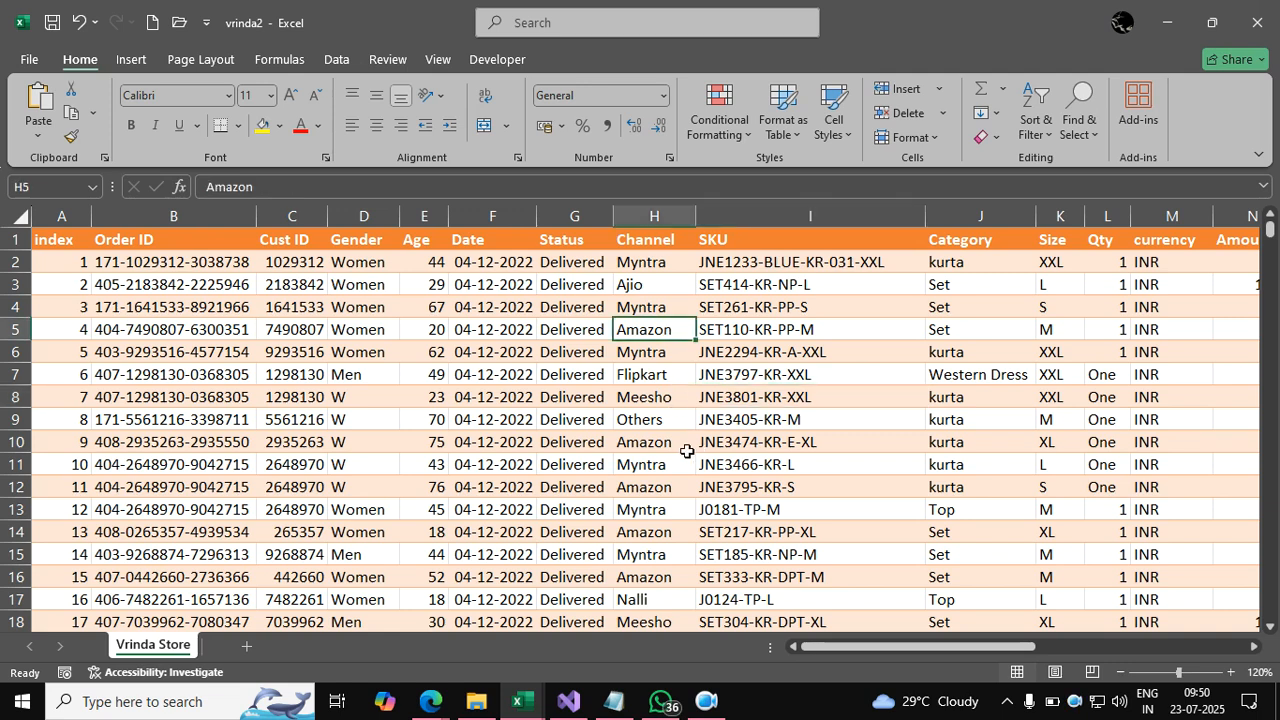
pyautogui.scroll(-4, 687, 451)
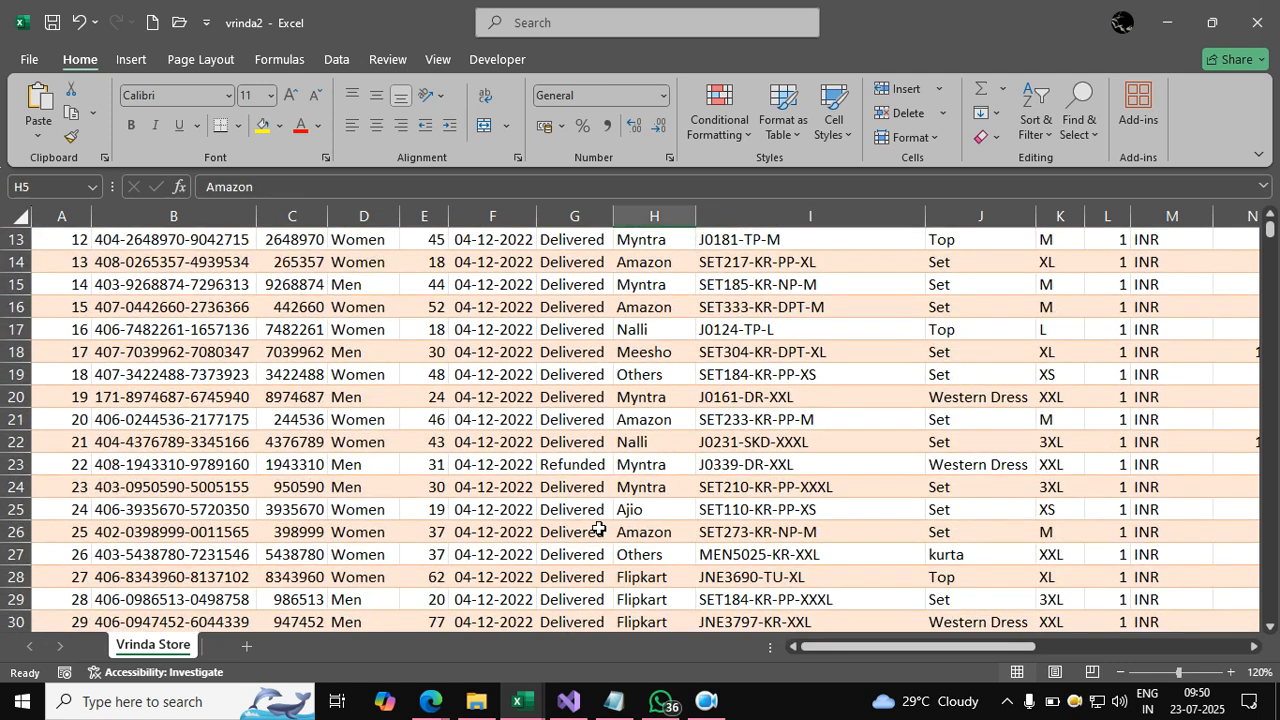
pyautogui.scroll(-10, 598, 528)
pyautogui.scroll(-13, 646, 484)
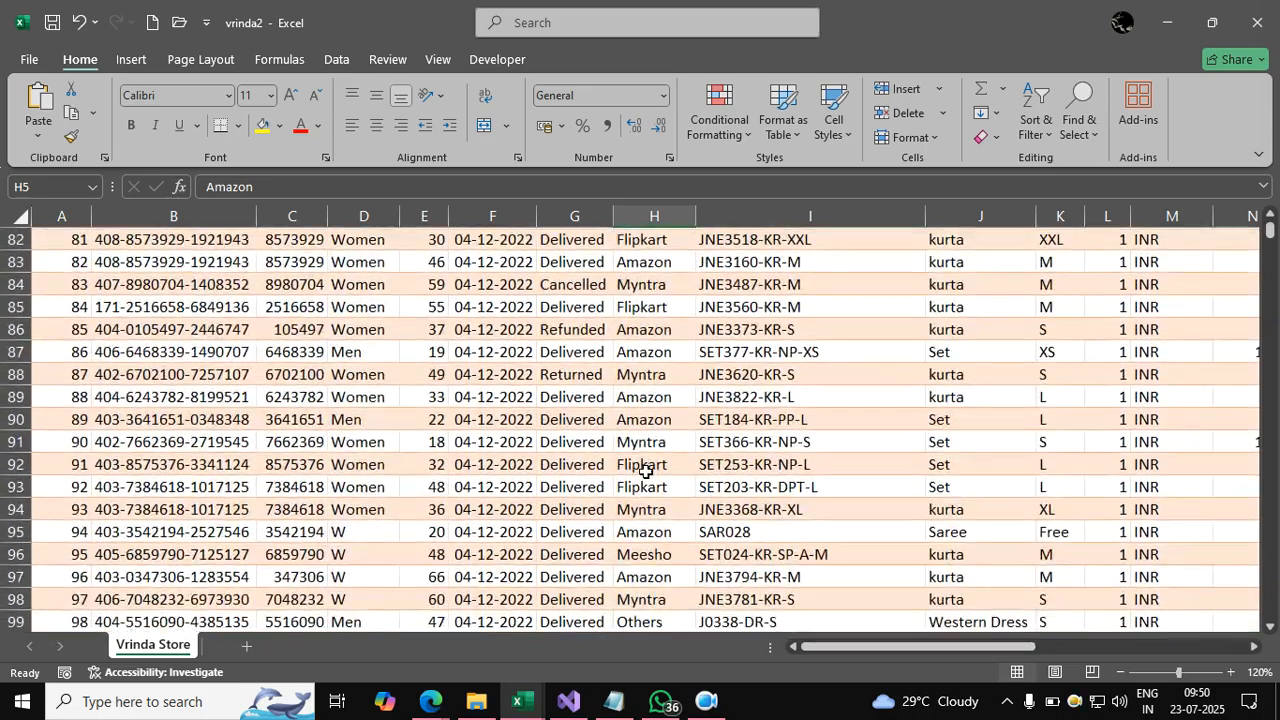
pyautogui.scroll(20, 646, 471)
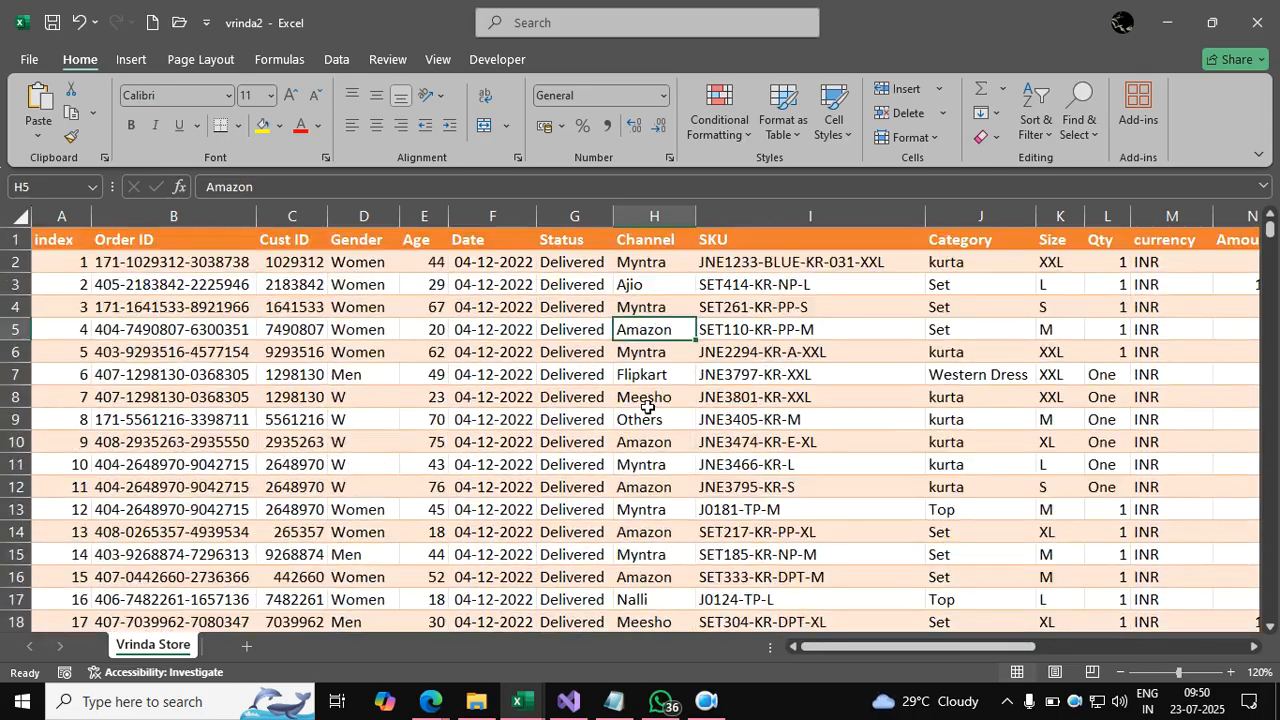
pyautogui.hotkey('ctrl', 'shift', 'l')
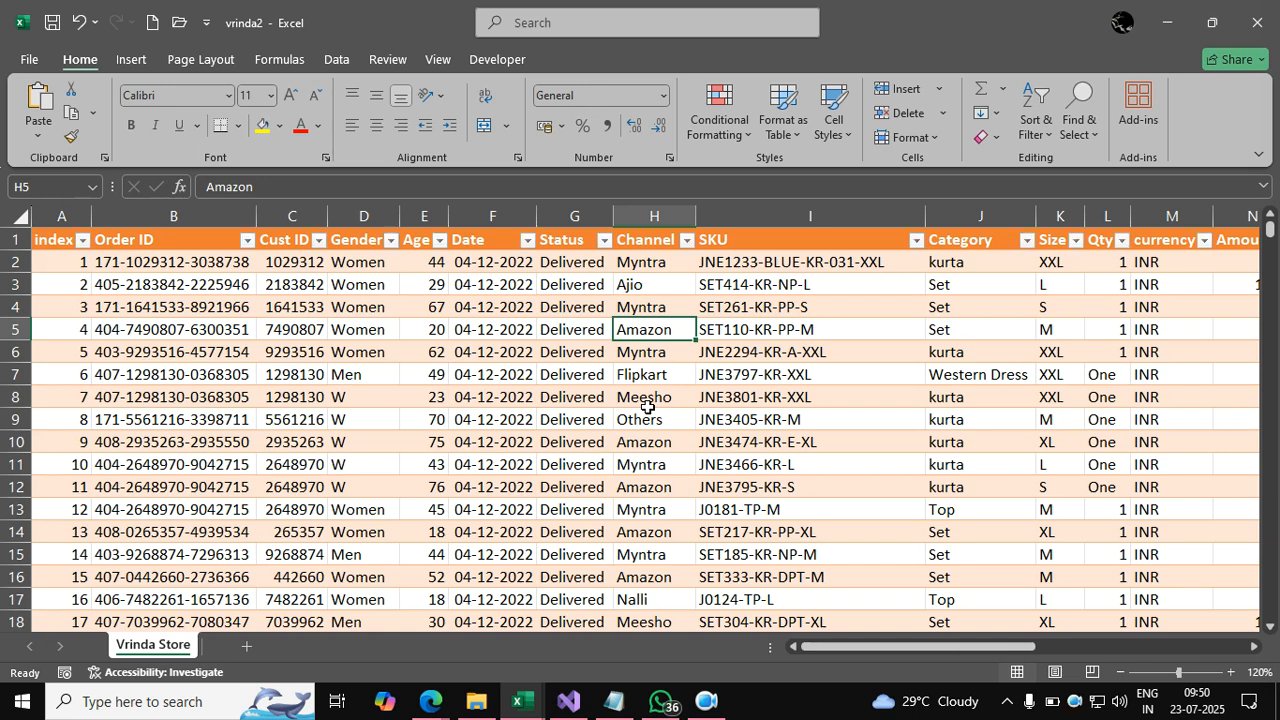
# Filter the Status column to show only Refunded orders.
pyautogui.click(604, 241)
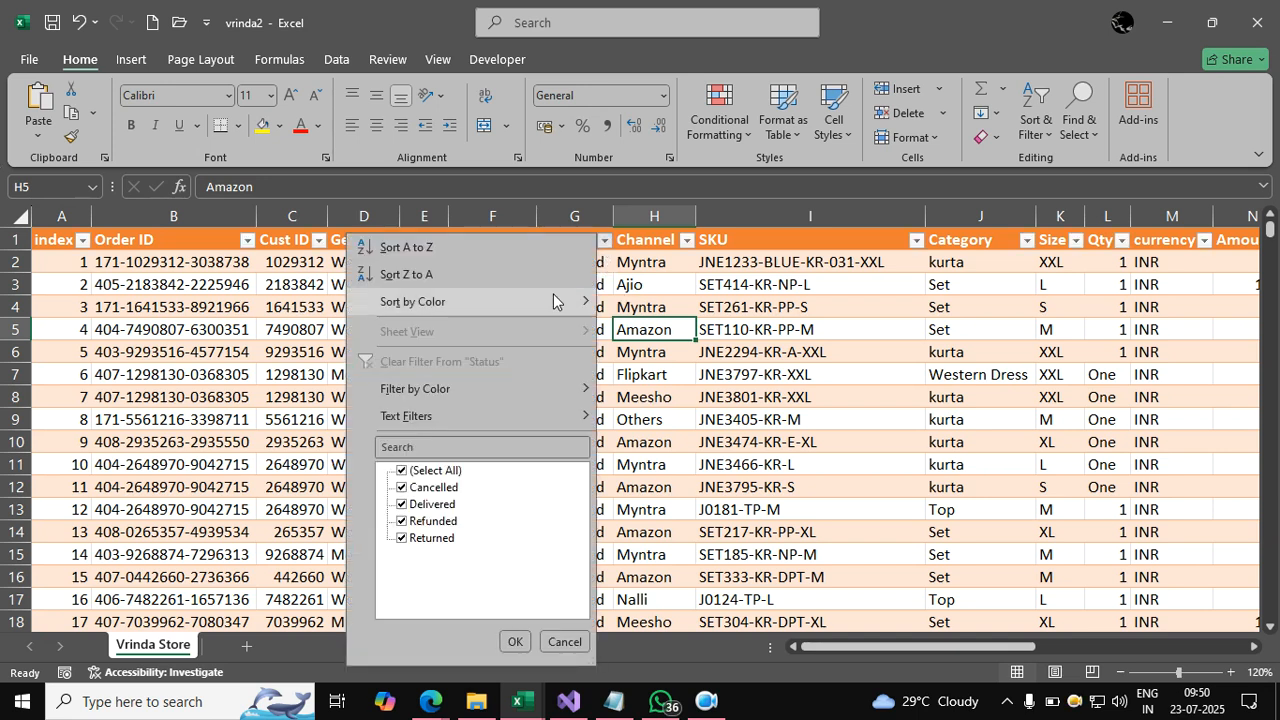
pyautogui.click(403, 470)
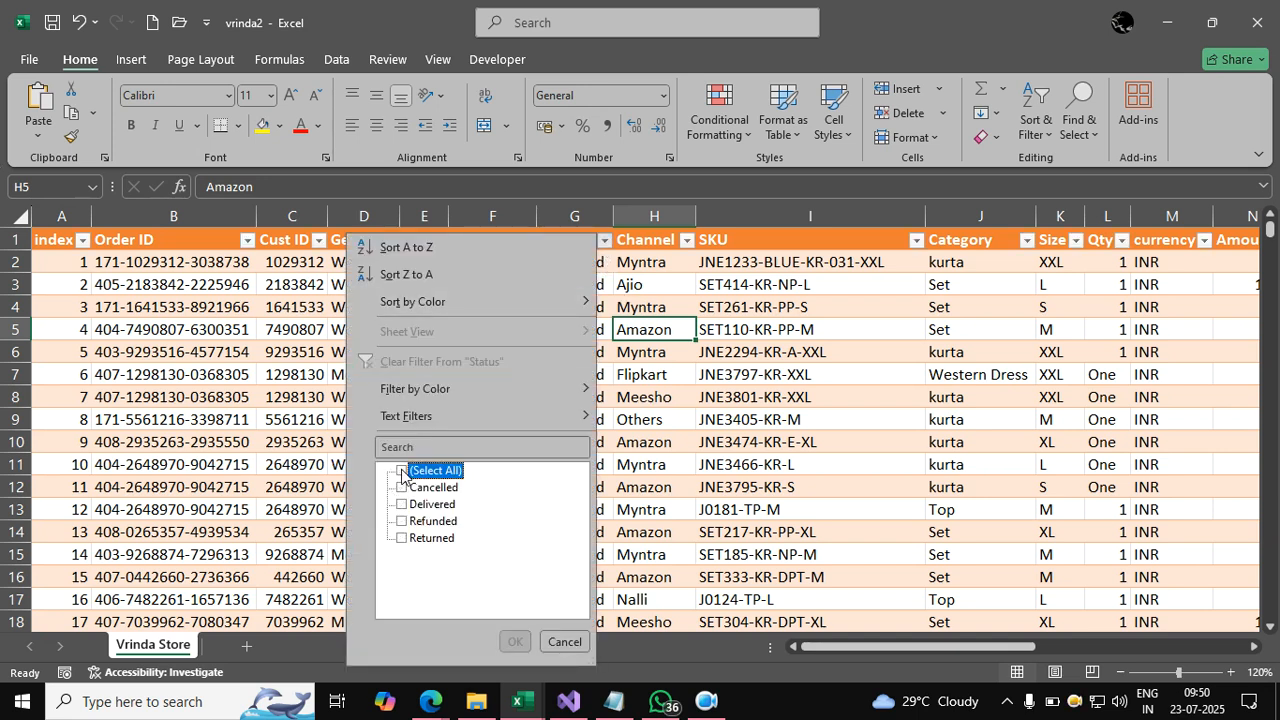
pyautogui.click(402, 521)
pyautogui.click(515, 642)
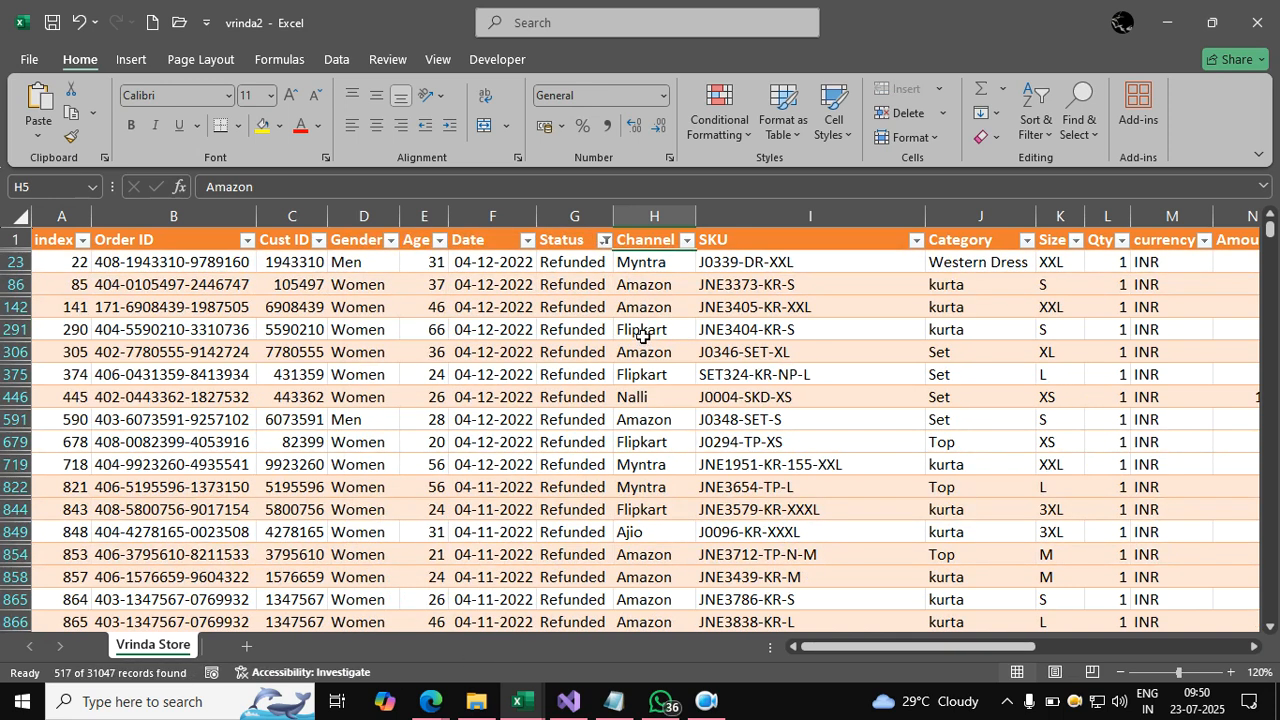
# Filter the Channel column to Amazon only, leaving 201 of 31047 records.
pyautogui.click(686, 241)
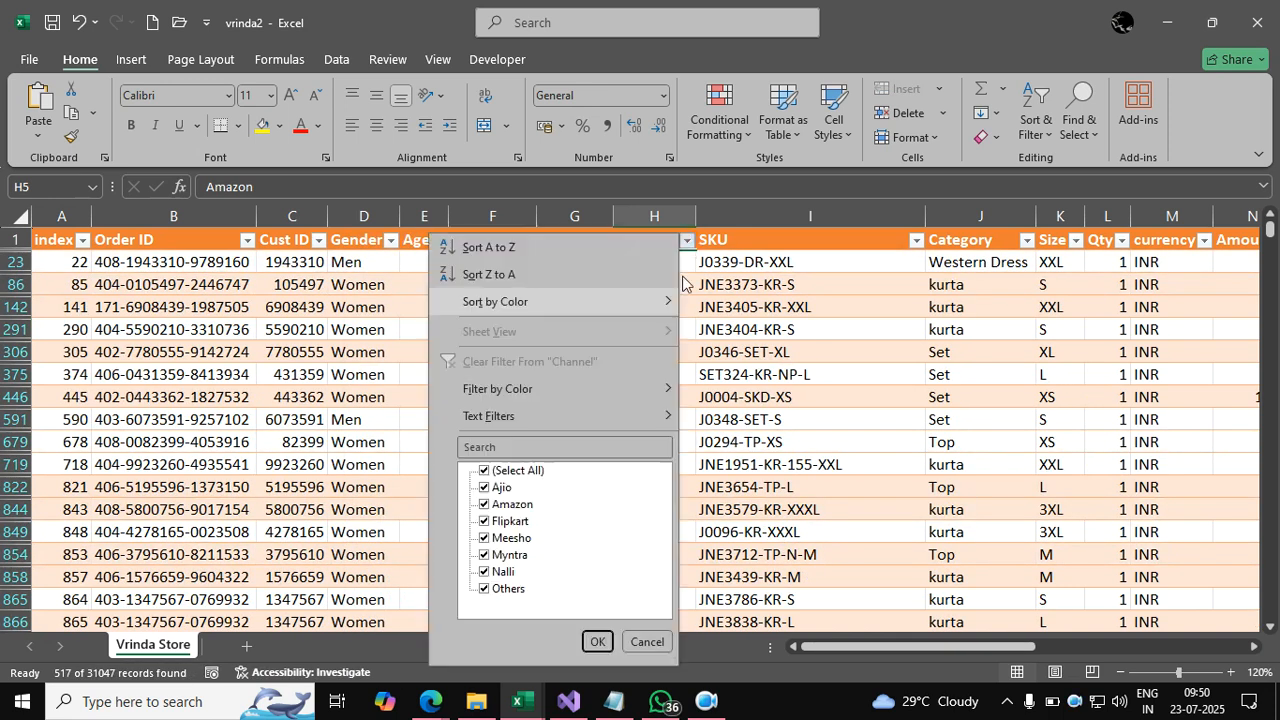
pyautogui.click(485, 471)
pyautogui.click(487, 506)
pyautogui.click(597, 642)
pyautogui.click(666, 463)
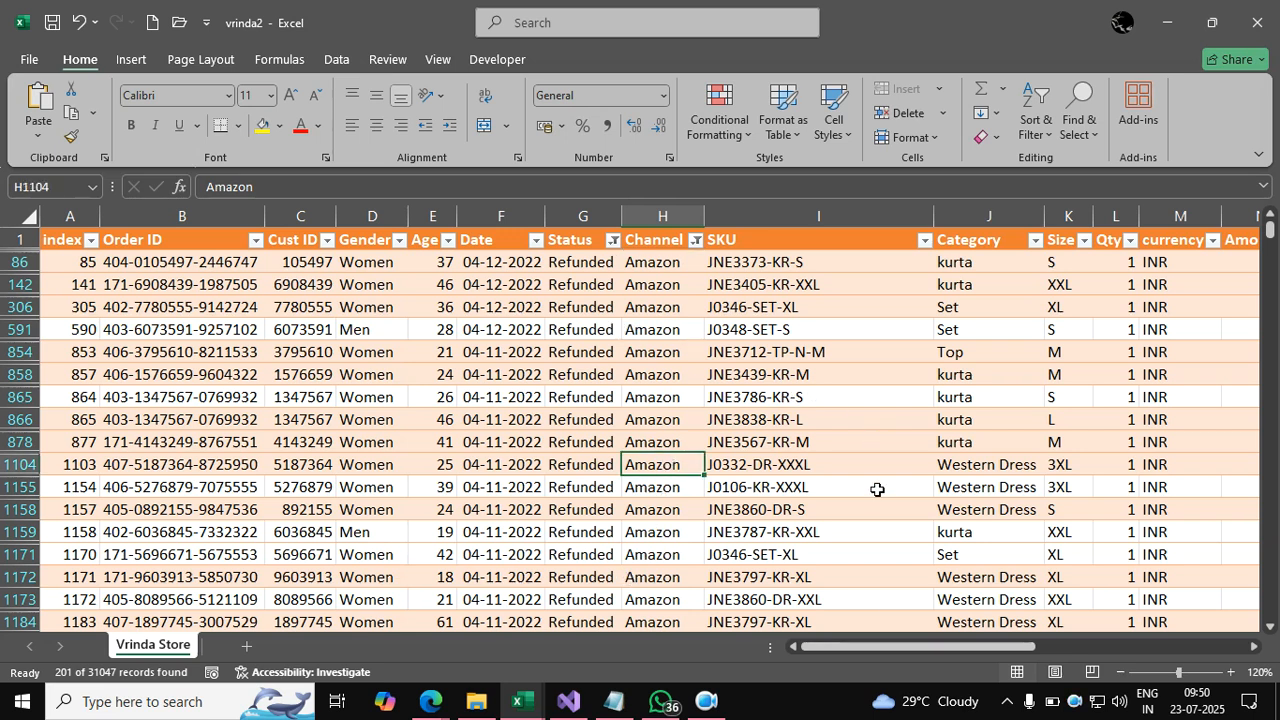
# Scroll through the filtered Refunded Amazon rows.
pyautogui.moveTo(897, 646); pyautogui.dragTo(962, 648)
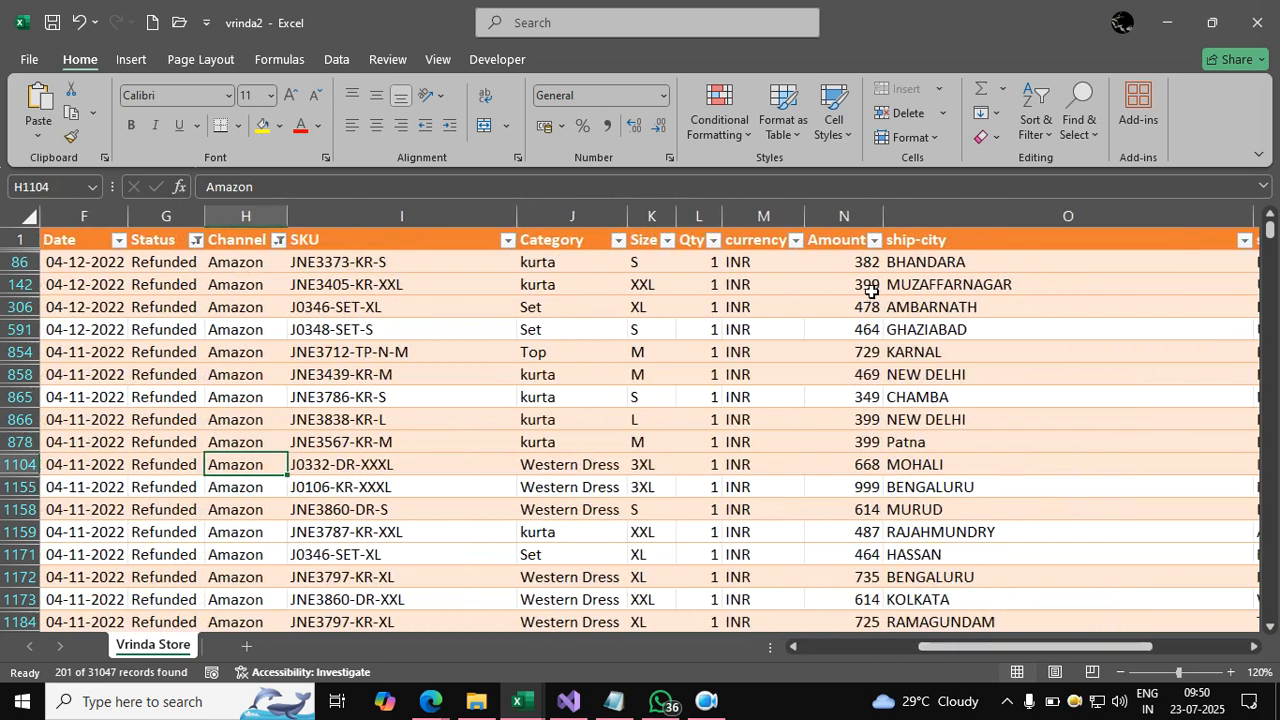
pyautogui.scroll(-2, 860, 415)
pyautogui.scroll(-12, 862, 418)
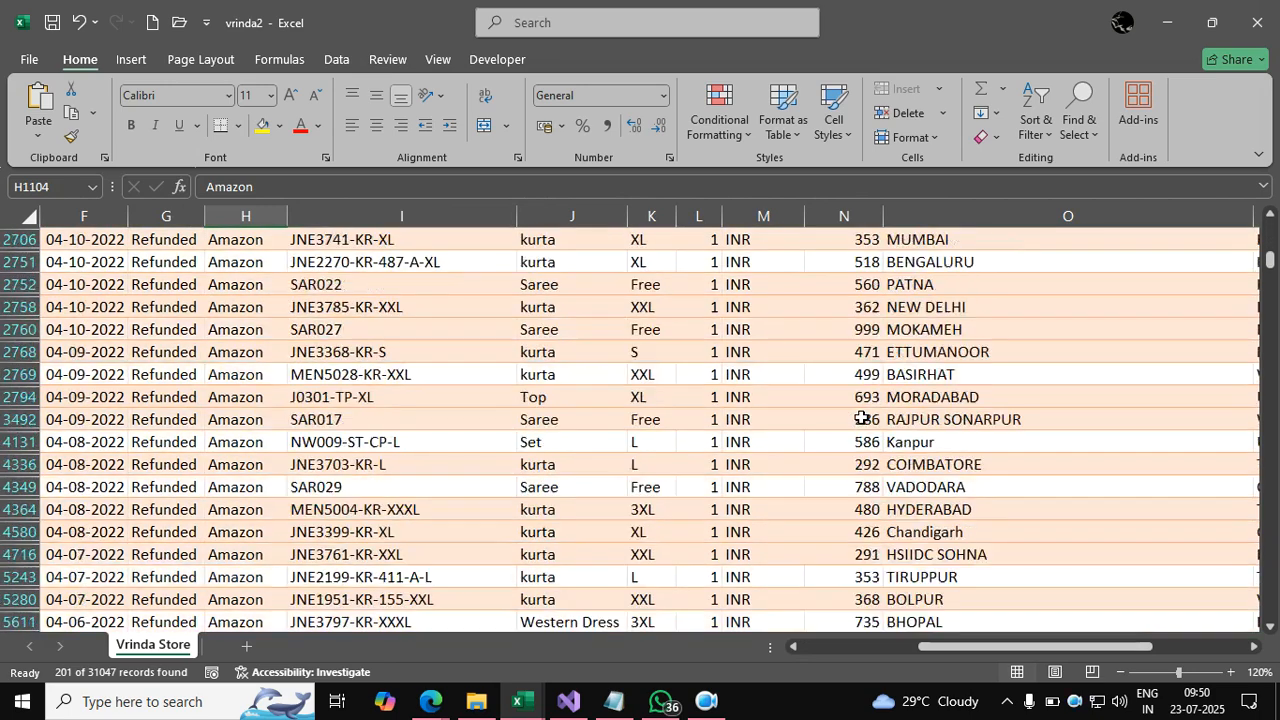
pyautogui.scroll(-1, 862, 418)
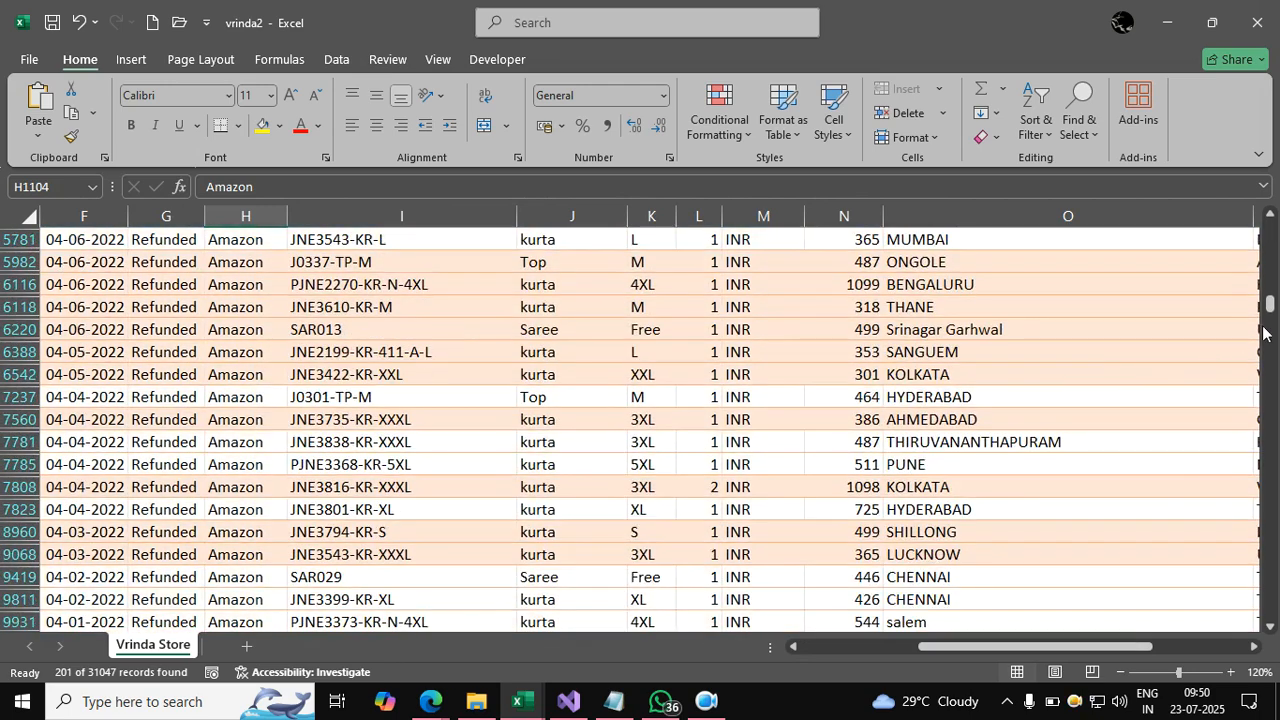
pyautogui.moveTo(1271, 325); pyautogui.dragTo(1268, 650)
pyautogui.scroll(4, 1051, 483)
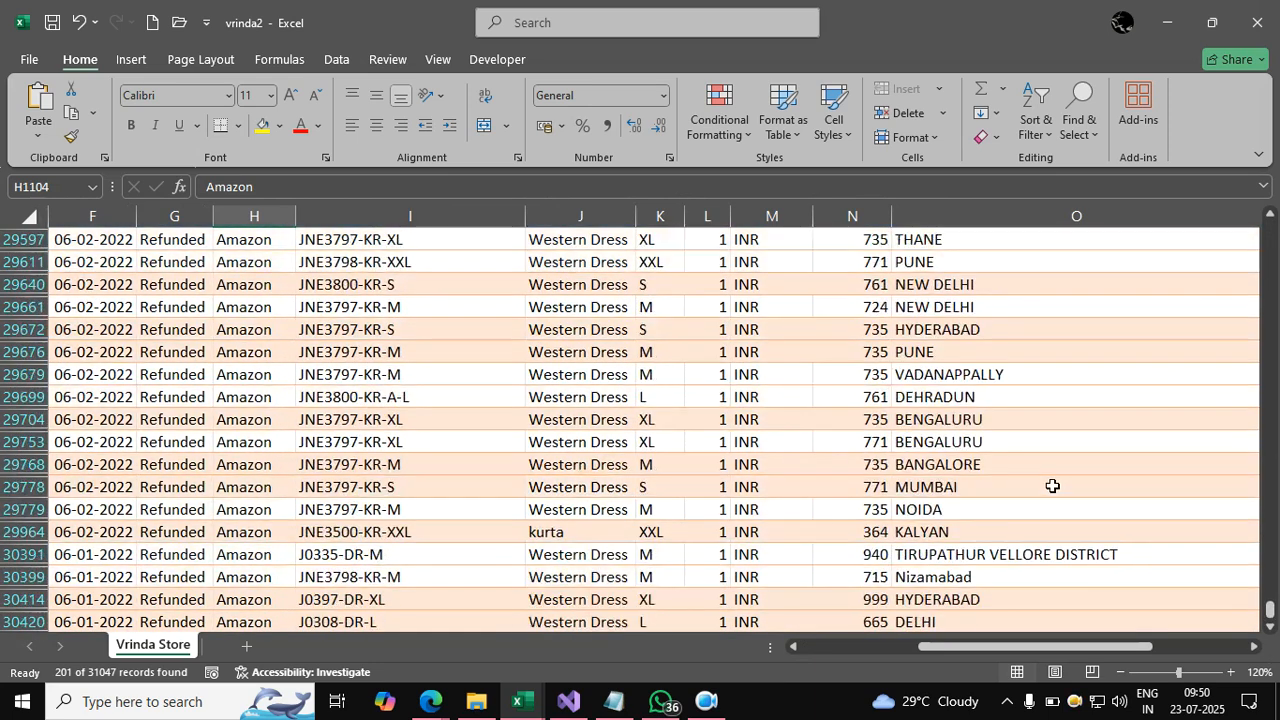
pyautogui.moveTo(1269, 607); pyautogui.dragTo(1263, 249)
pyautogui.moveTo(1269, 575); pyautogui.dragTo(1244, 239)
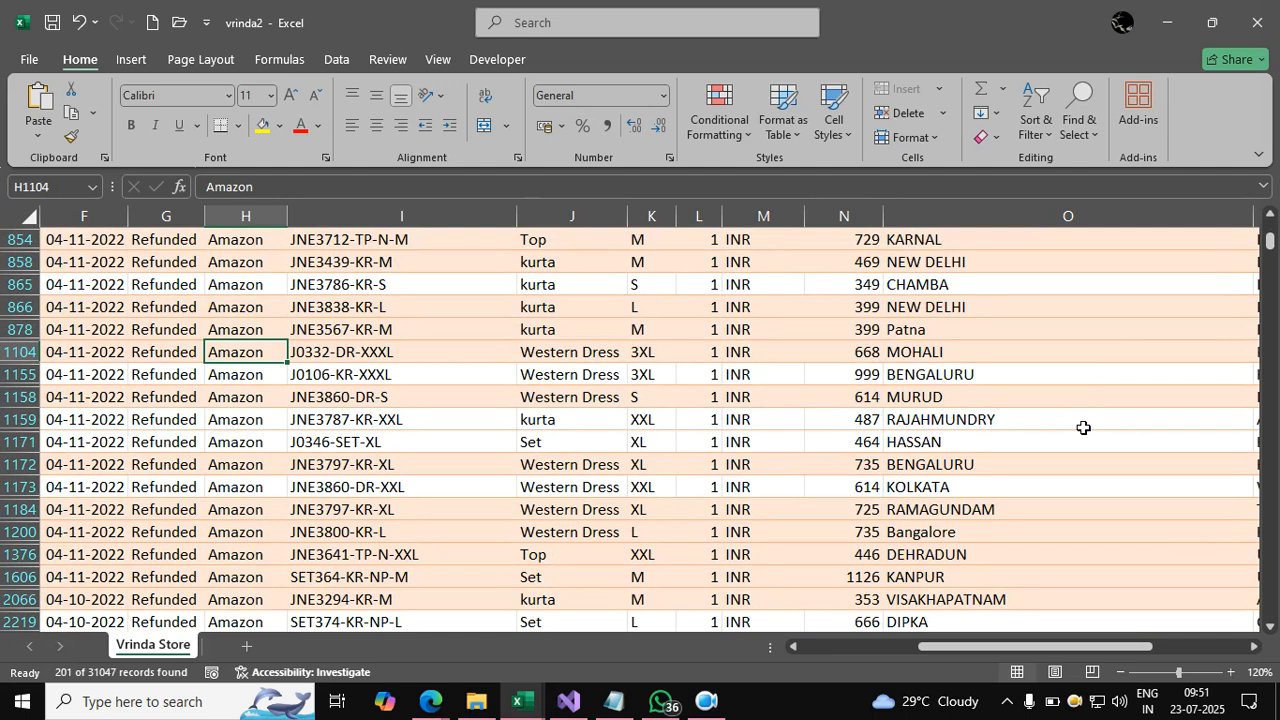
# Close the workbook, discarding changes with Don't Save.
pyautogui.click(928, 464)
pyautogui.scroll(2, 829, 440)
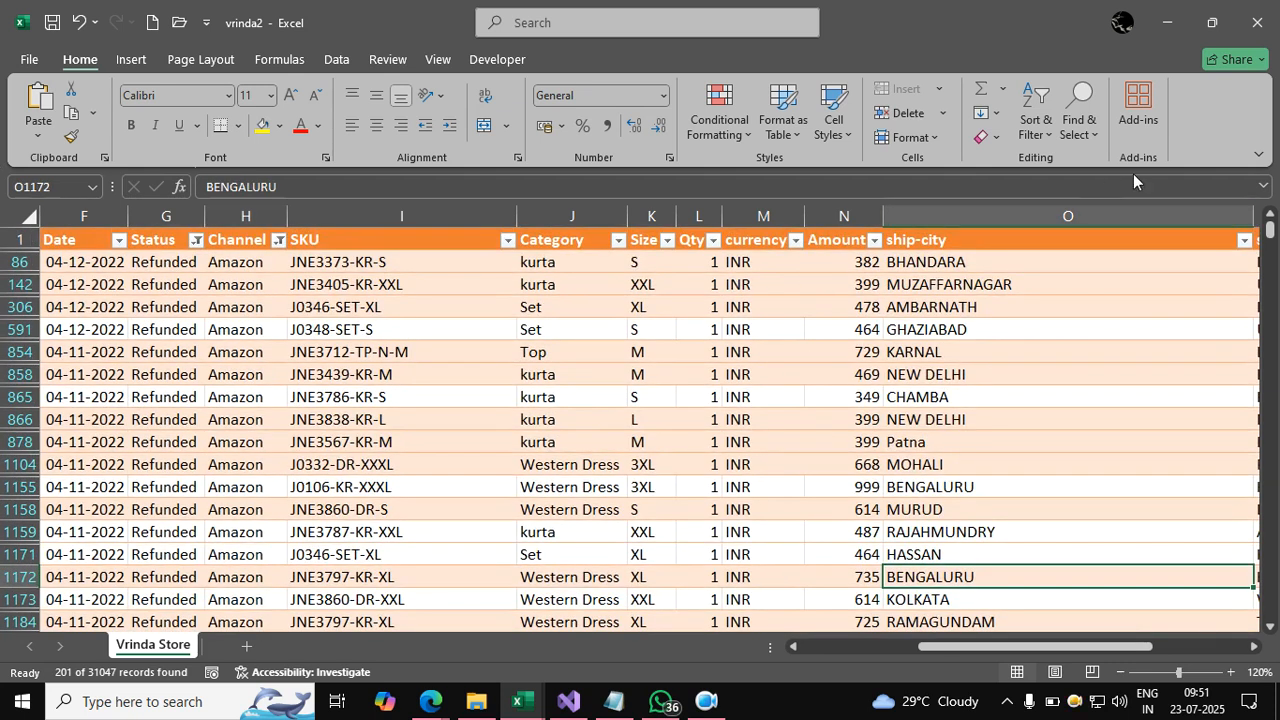
pyautogui.click(1260, 38)
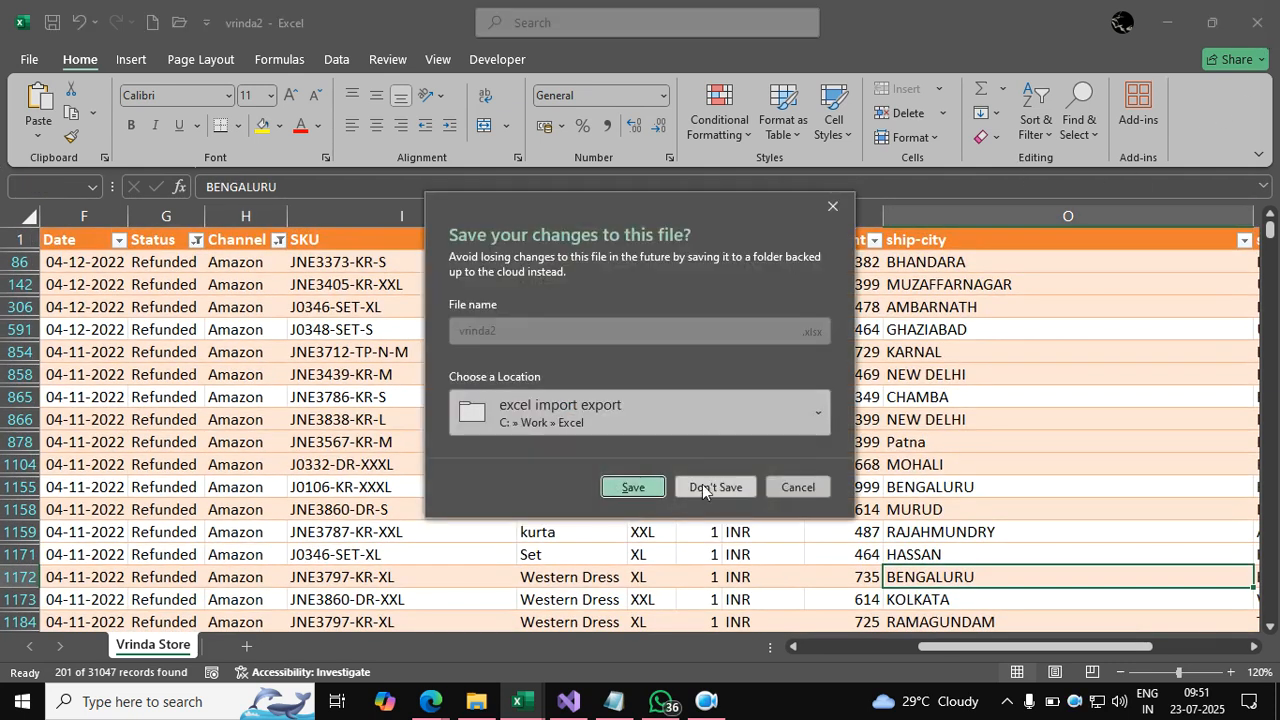
pyautogui.click(710, 487)
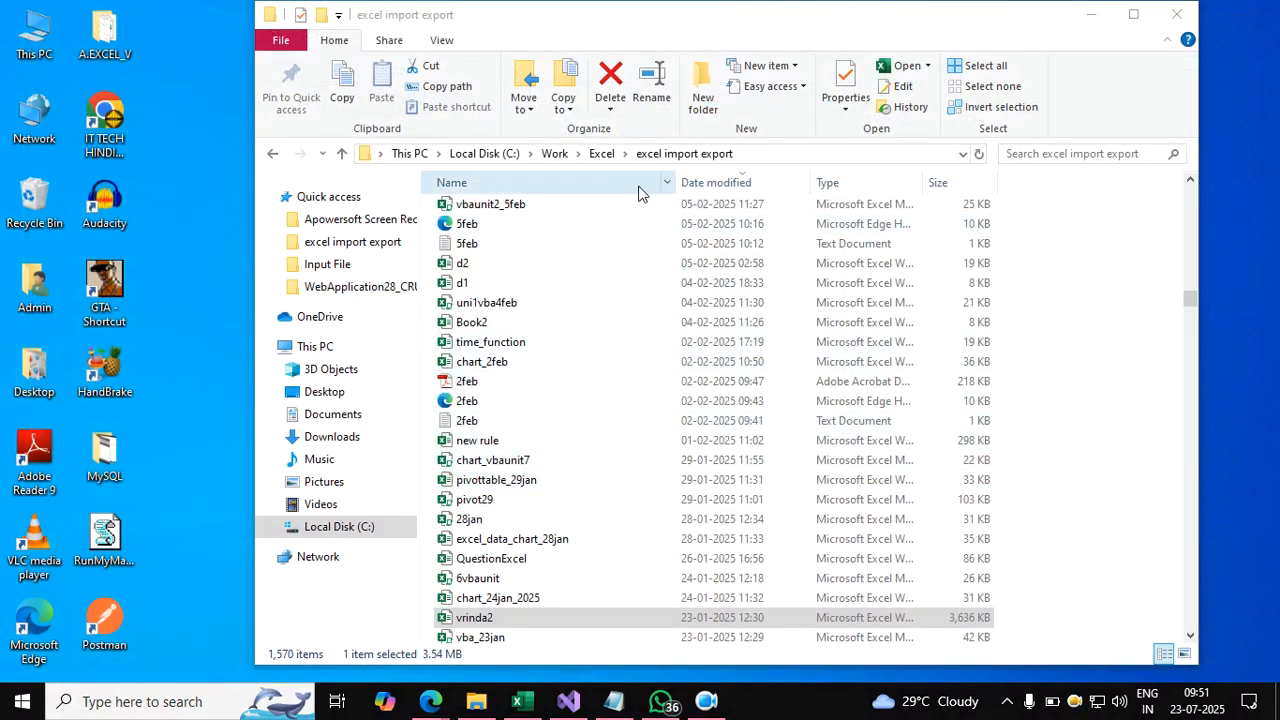
# Go to Local Disk (C:) > Work > Excel and open the Advanced Excel Content Ducat text file.
pyautogui.click(384, 531)
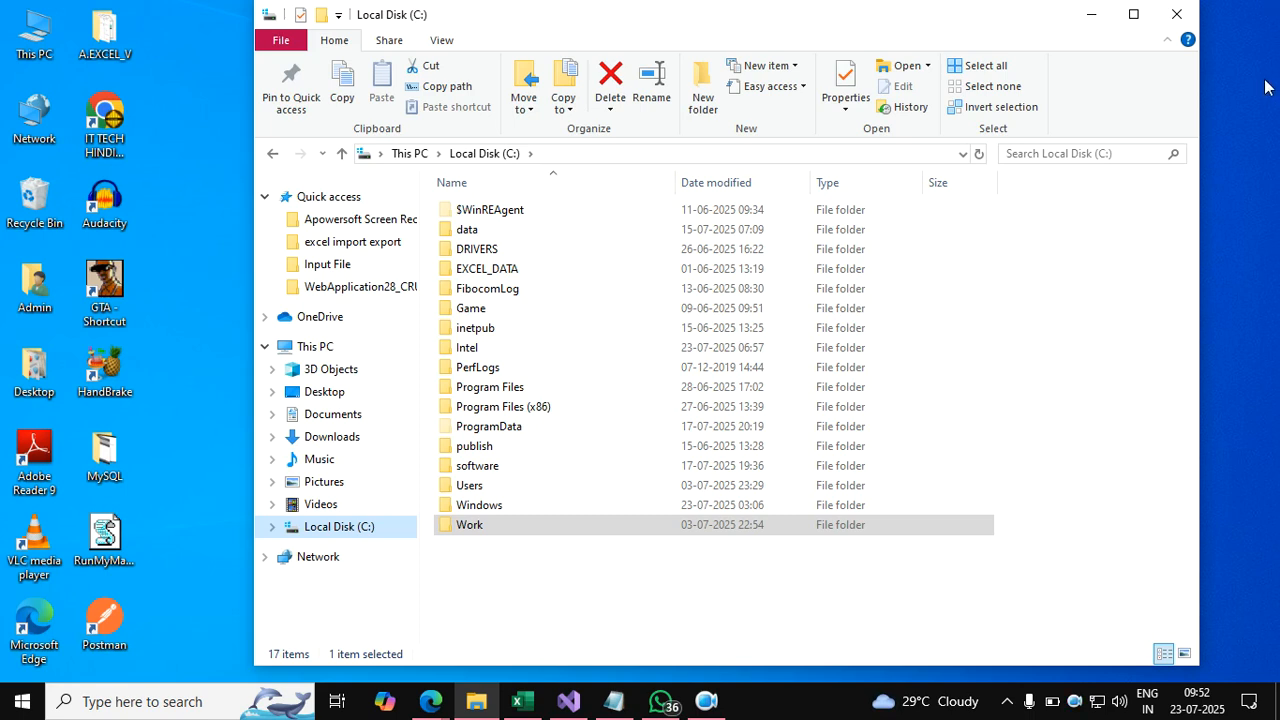
pyautogui.doubleClick(489, 529)
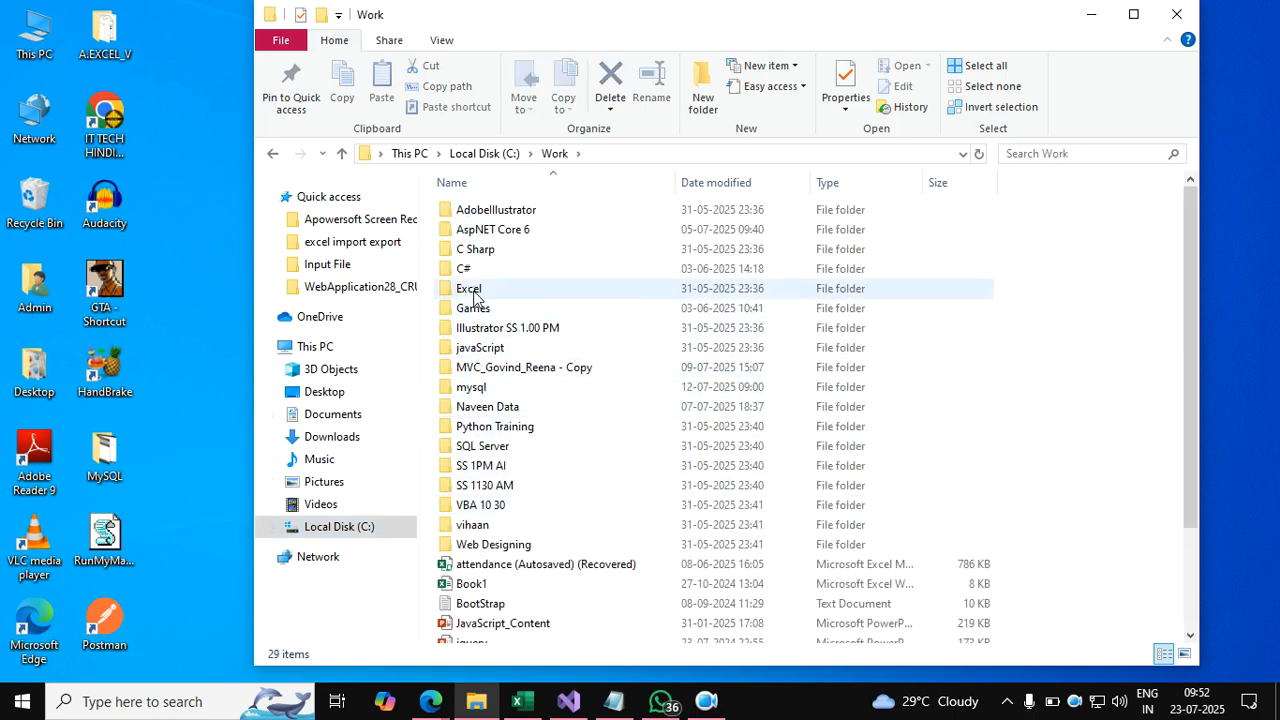
pyautogui.doubleClick(478, 291)
pyautogui.doubleClick(487, 250)
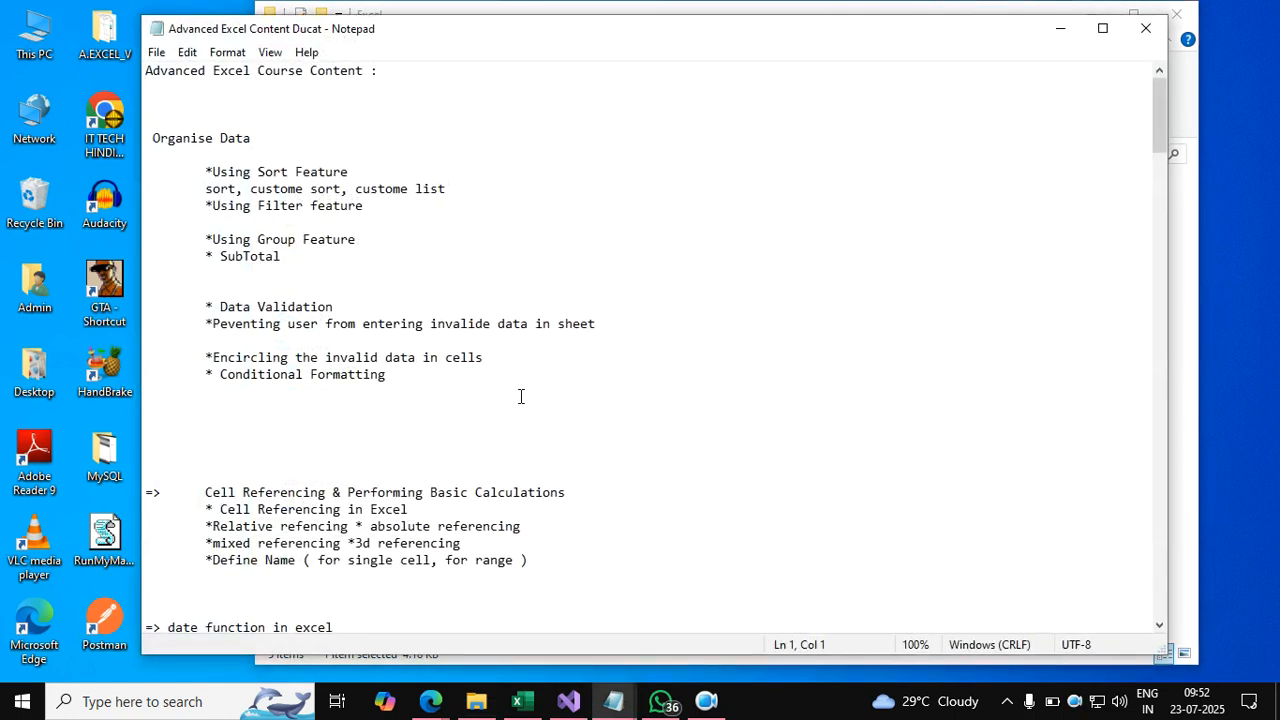
# Enlarge the Advanced Excel Content Ducat outline text to 140% with Ctrl+scroll.
pyautogui.scroll(4, 520, 396)
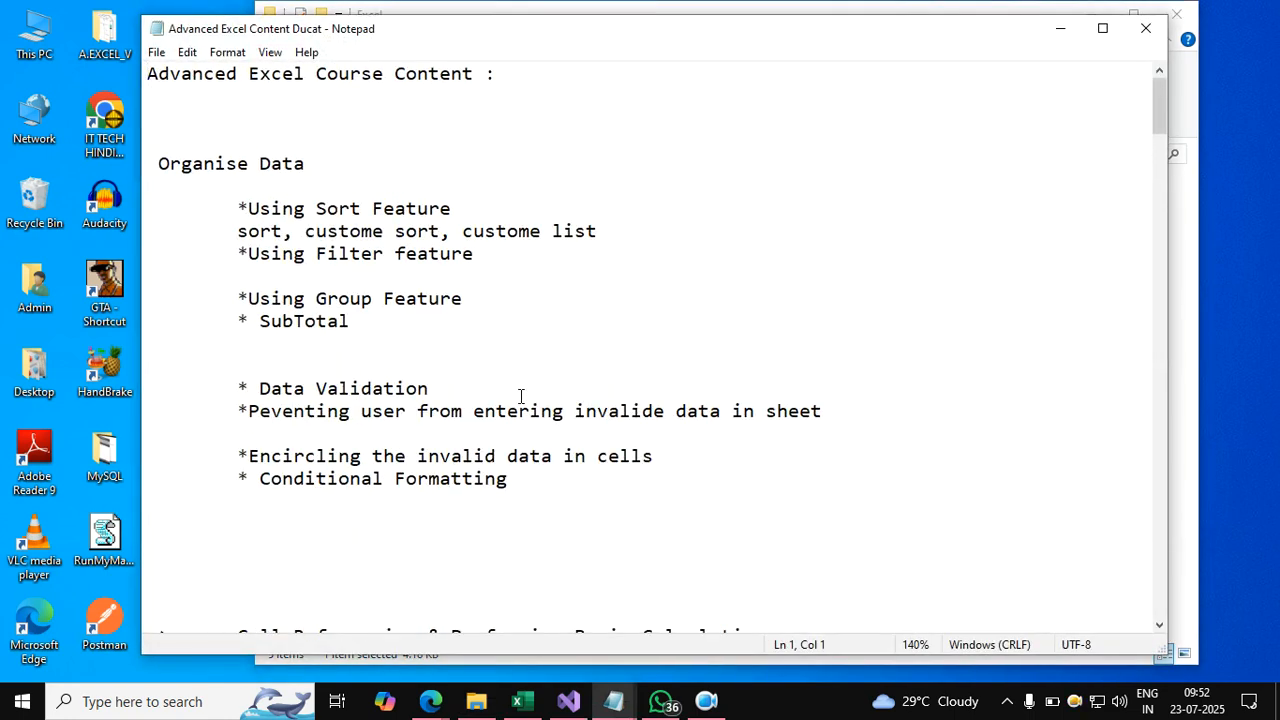
pyautogui.scroll(-1, 520, 396)
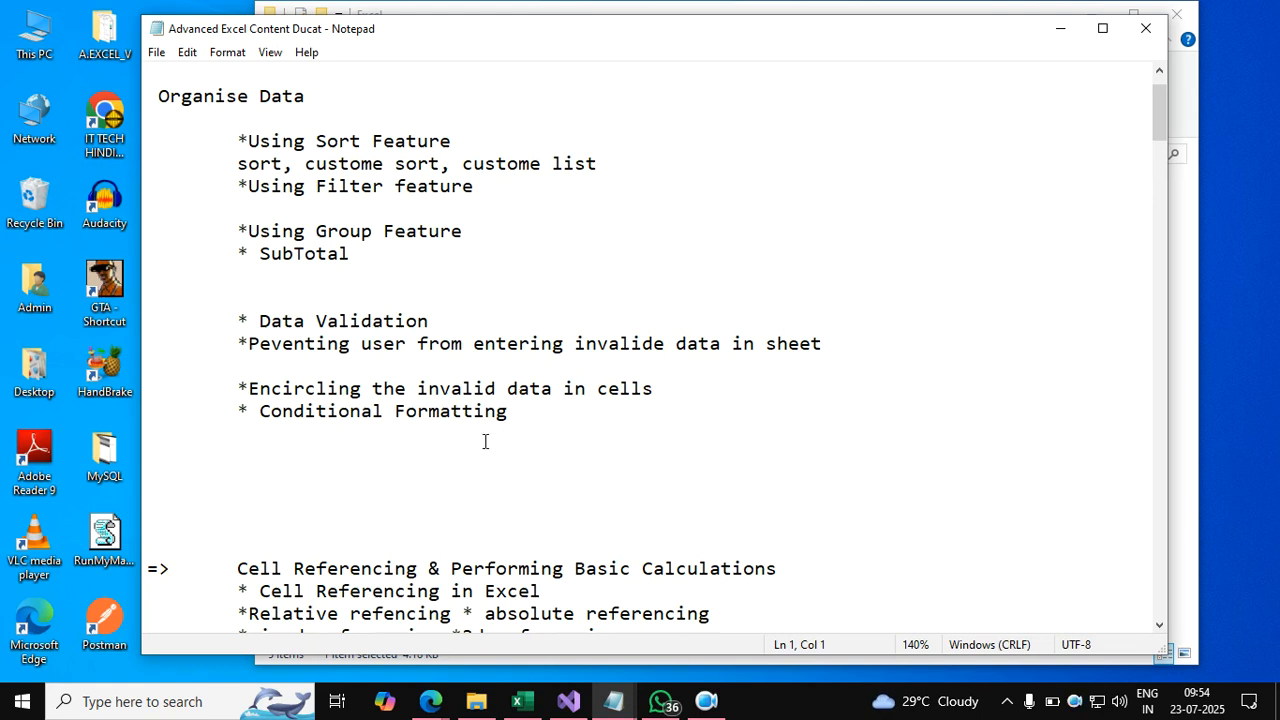
# Scroll to the Automate task section and highlight the password protection and macro topic lines.
pyautogui.scroll(-15, 529, 460)
pyautogui.scroll(-14, 529, 462)
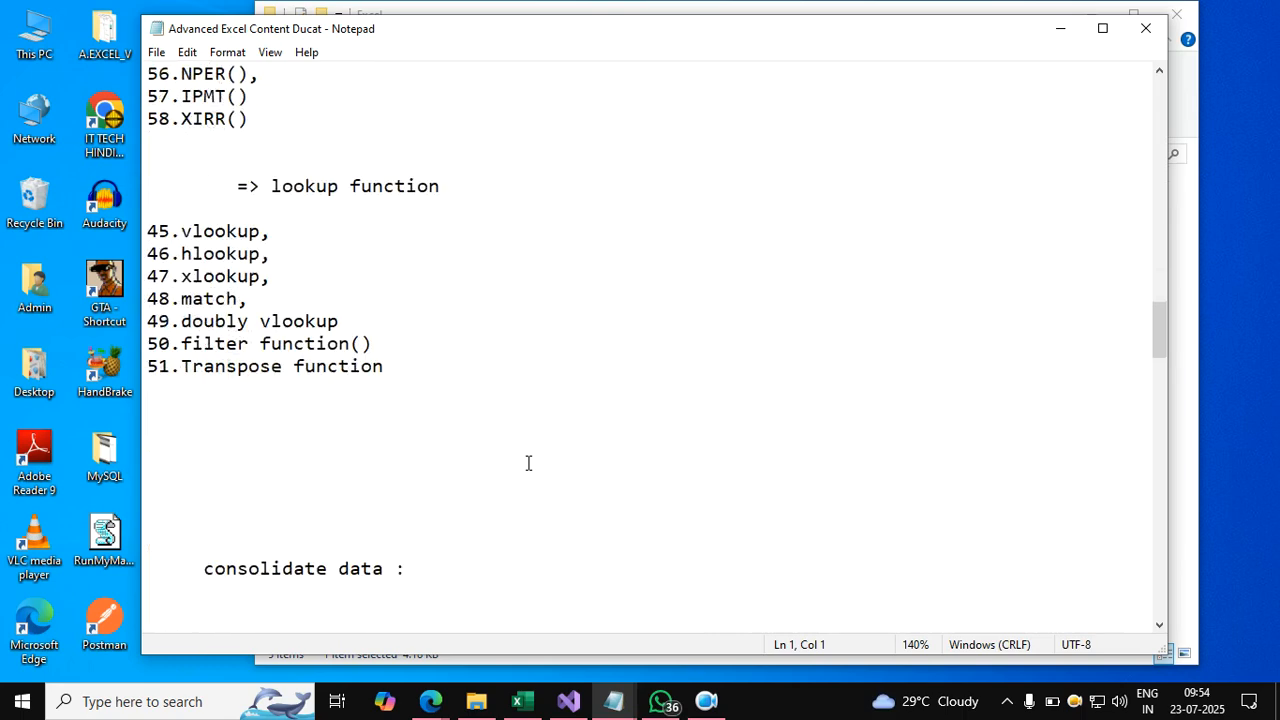
pyautogui.scroll(-16, 529, 462)
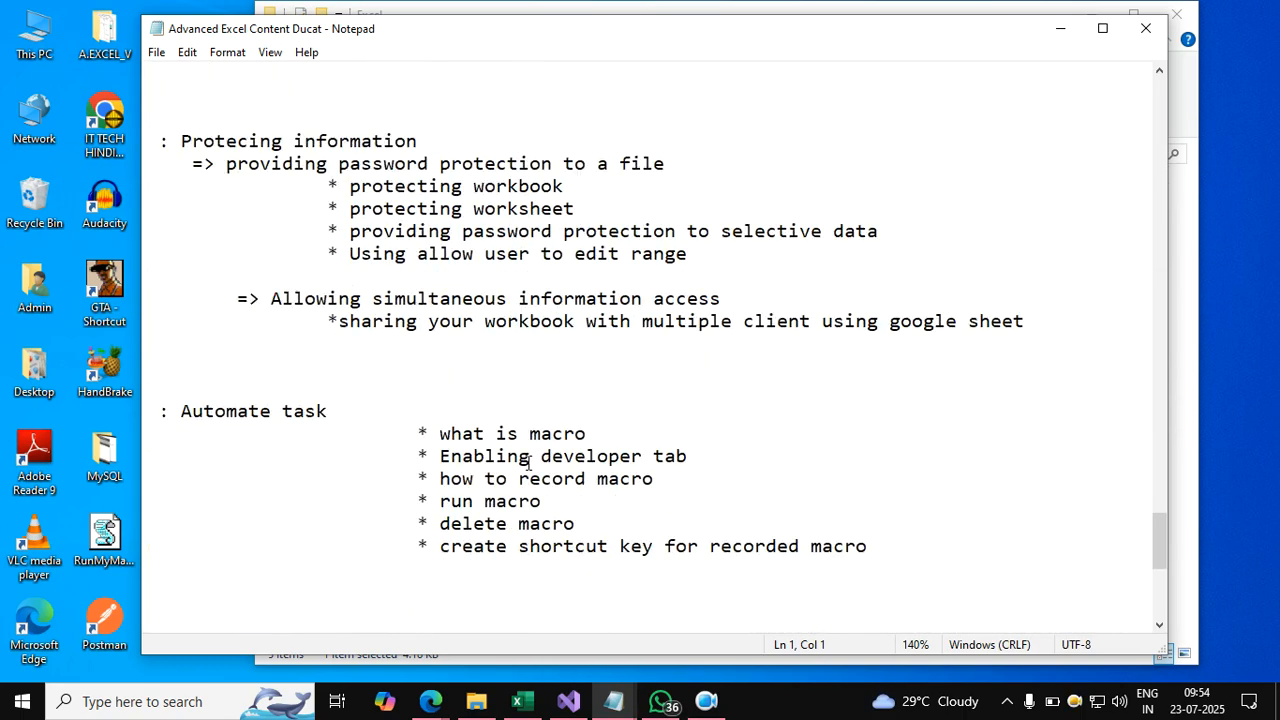
pyautogui.click(306, 166)
pyautogui.moveTo(306, 166); pyautogui.dragTo(596, 300)
pyautogui.moveTo(462, 433); pyautogui.dragTo(626, 523)
pyautogui.click(703, 397)
pyautogui.moveTo(148, 141); pyautogui.dragTo(632, 321)
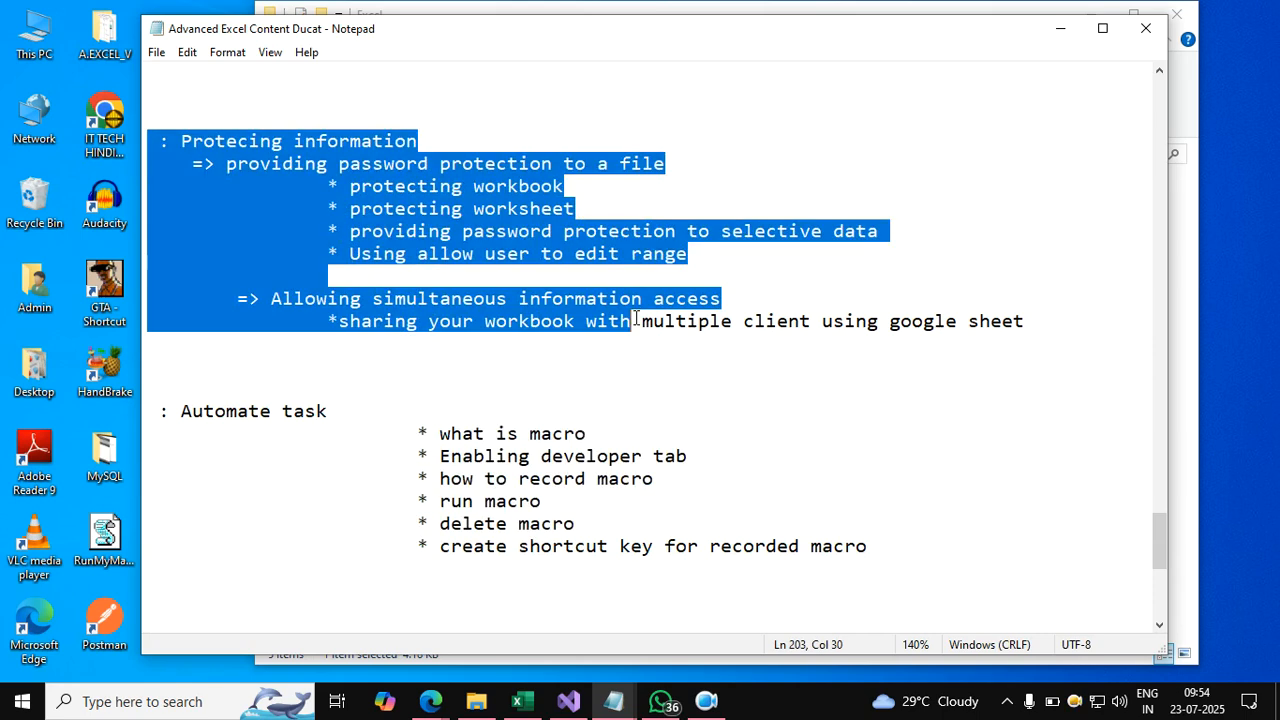
# Minimize Notepad and File Explorer, then launch Excel from the Start search.
pyautogui.click(1068, 34)
pyautogui.click(1089, 13)
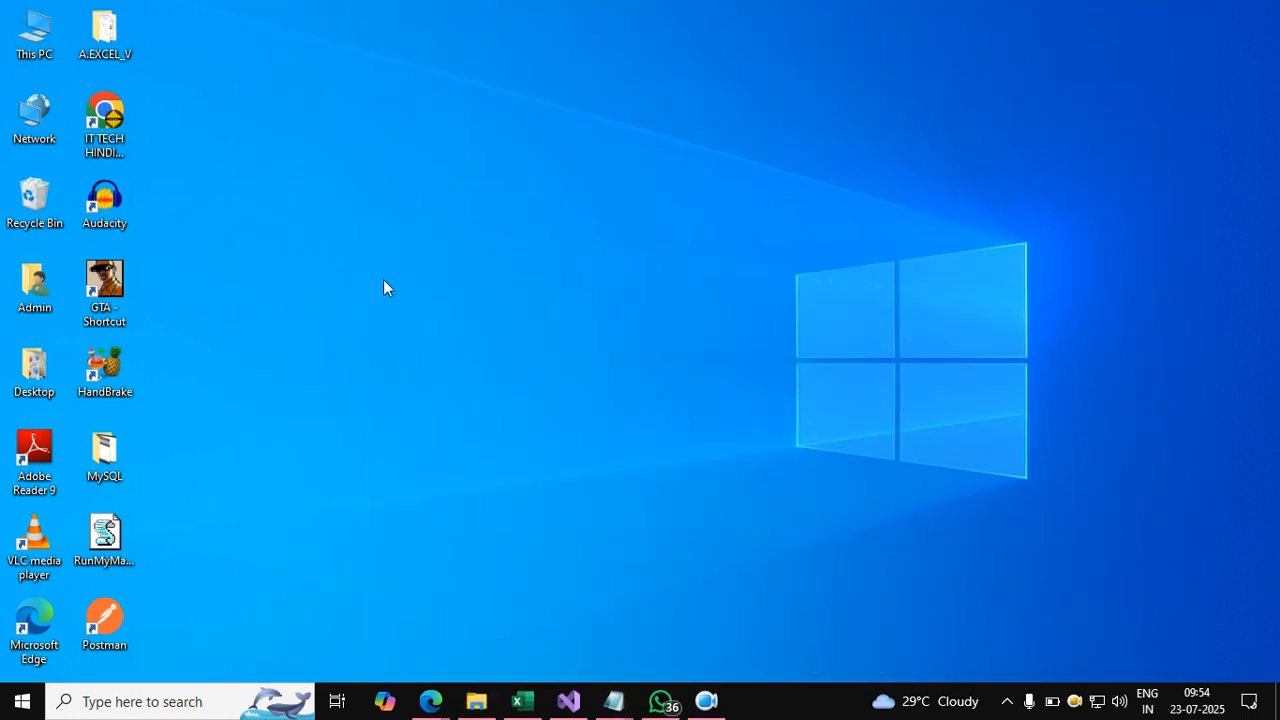
pyautogui.press('super')
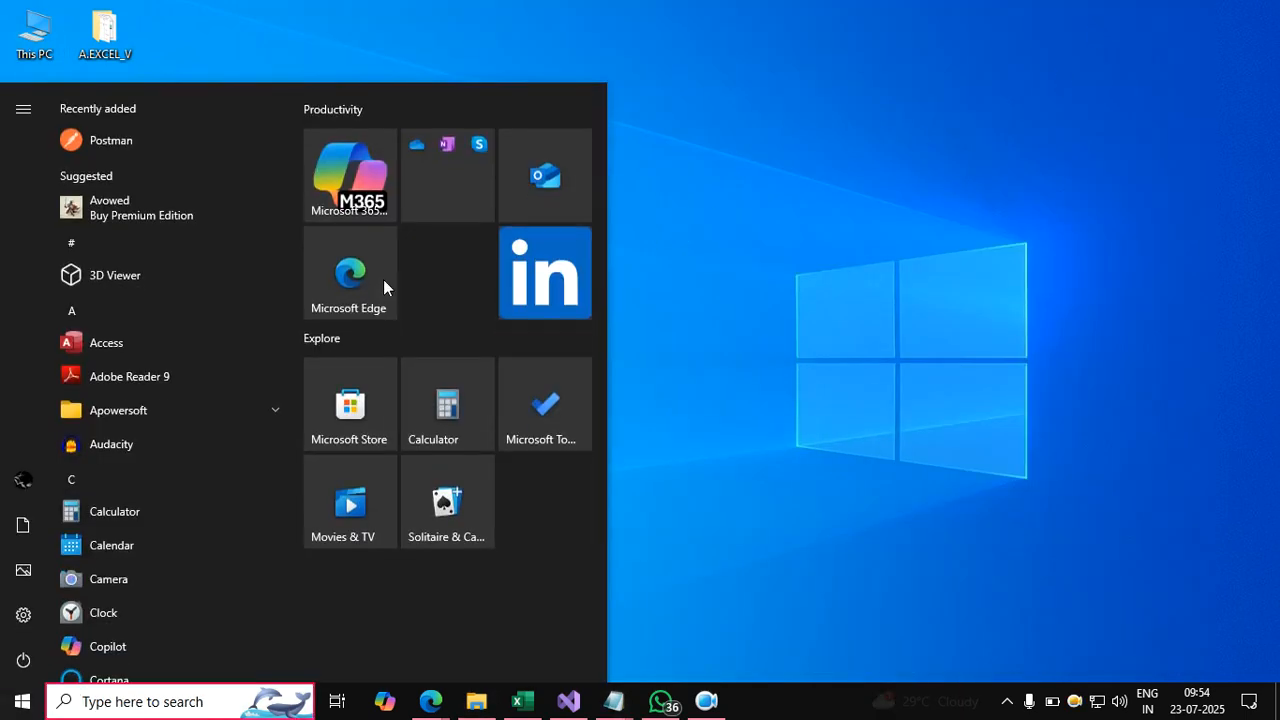
pyautogui.write('exce')
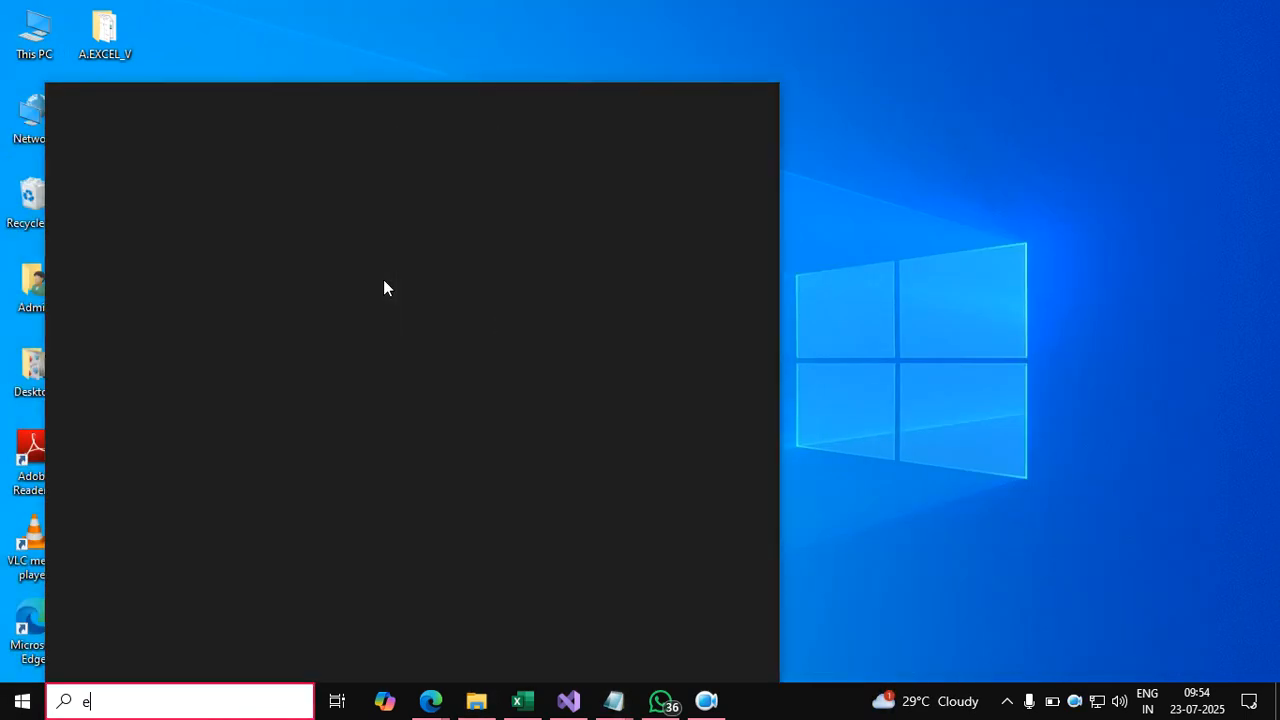
pyautogui.write('l')
pyautogui.press('Return')
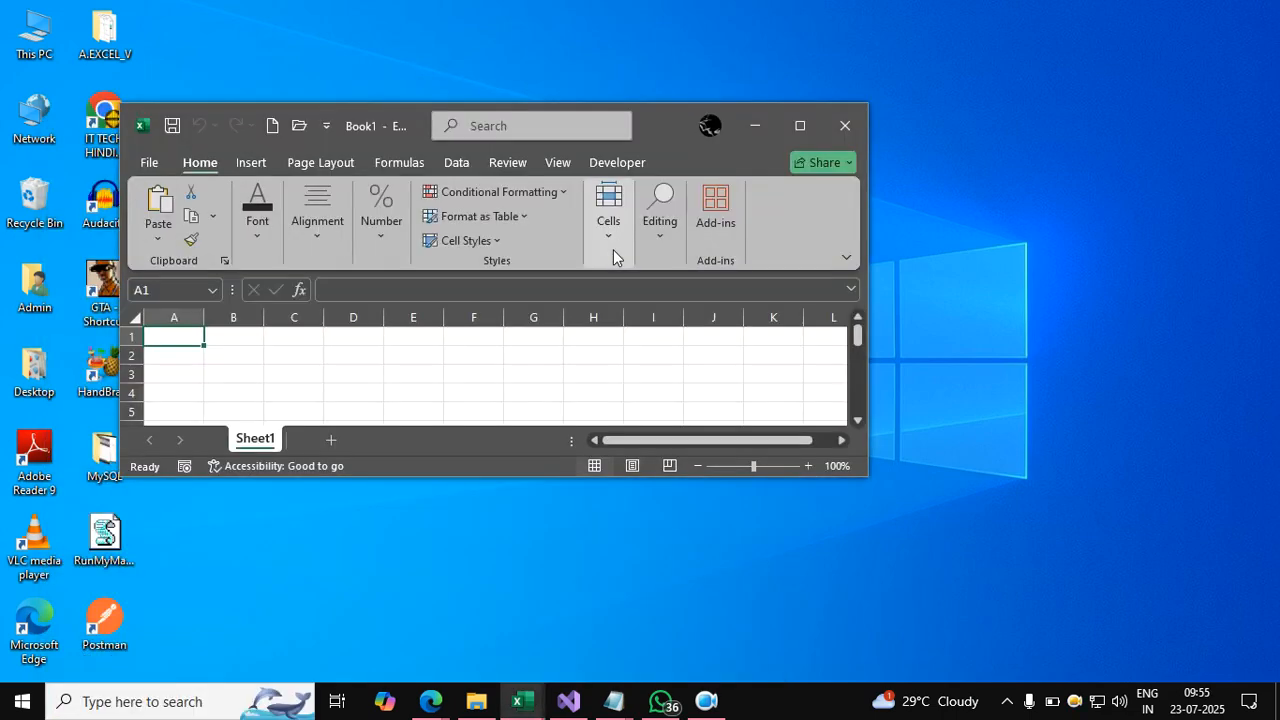
# Maximize Excel and fill C3:H15 with =RANDBETWEEN(1,100) using Ctrl+Enter.
pyautogui.click(790, 126)
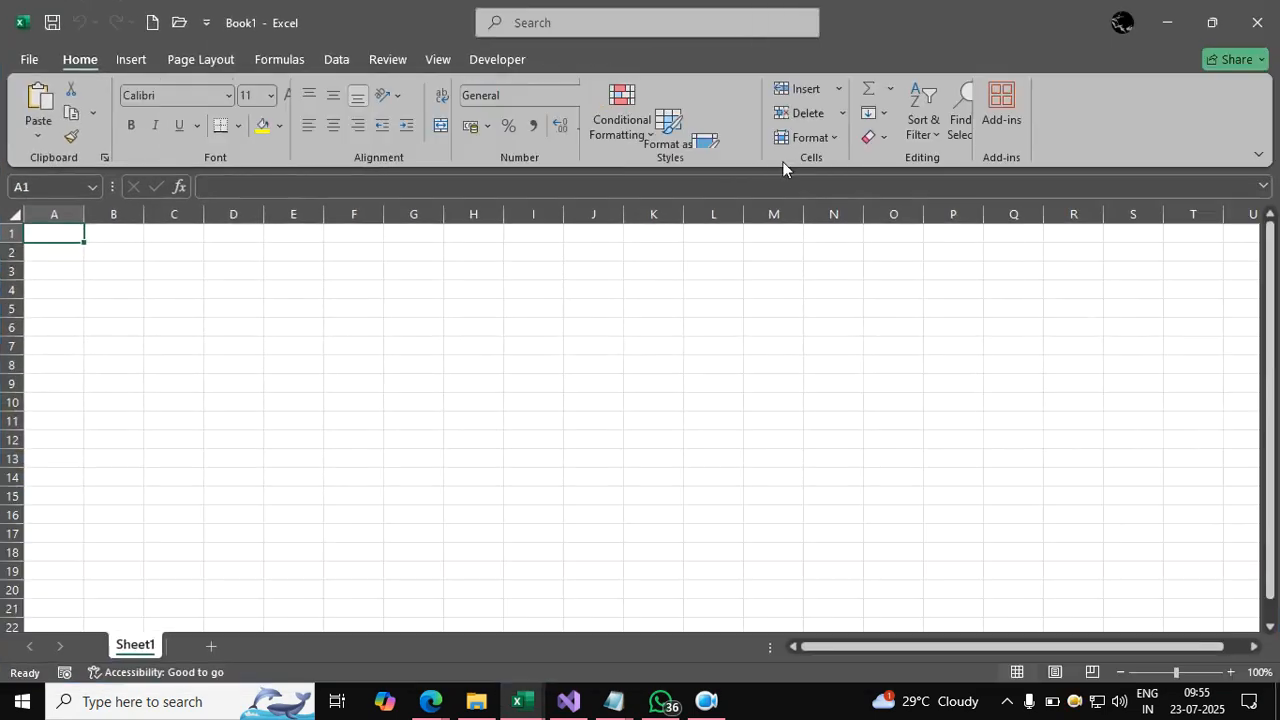
pyautogui.click(540, 289)
pyautogui.moveTo(176, 268); pyautogui.dragTo(460, 497)
pyautogui.write('=rand')
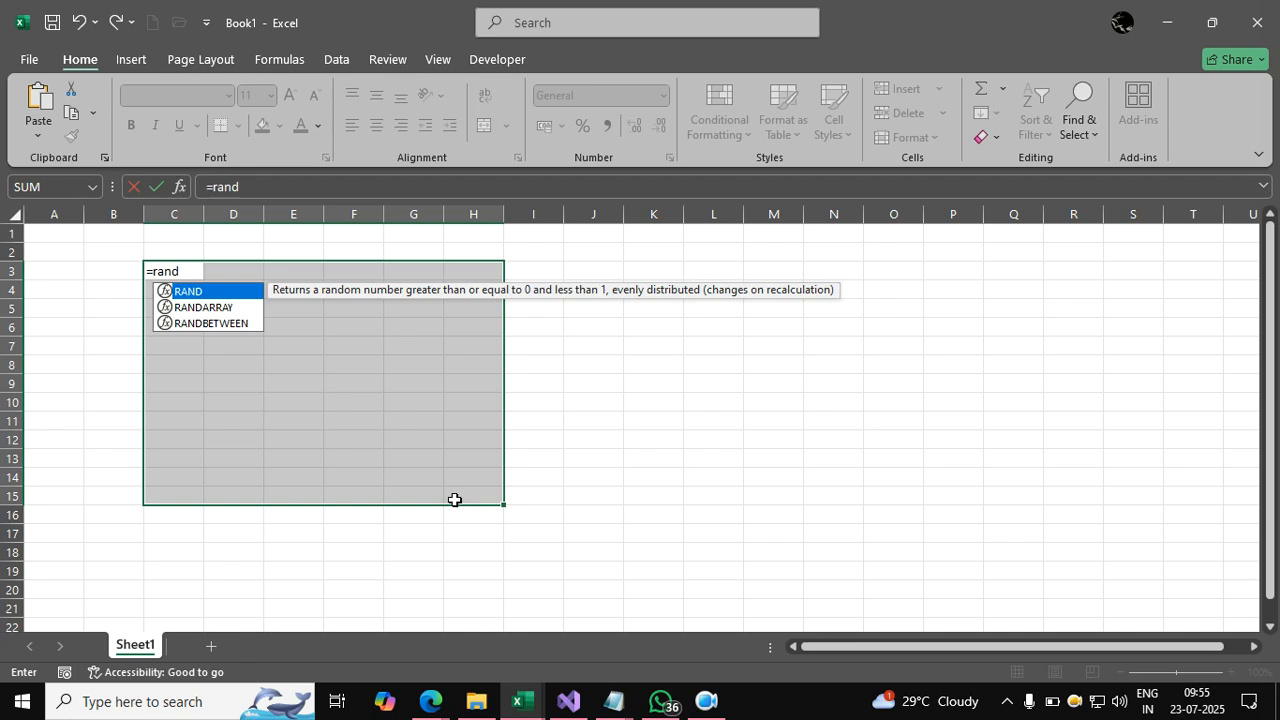
pyautogui.press('Down')
pyautogui.press('Down')
pyautogui.press('Tab')
pyautogui.write('1,100)')
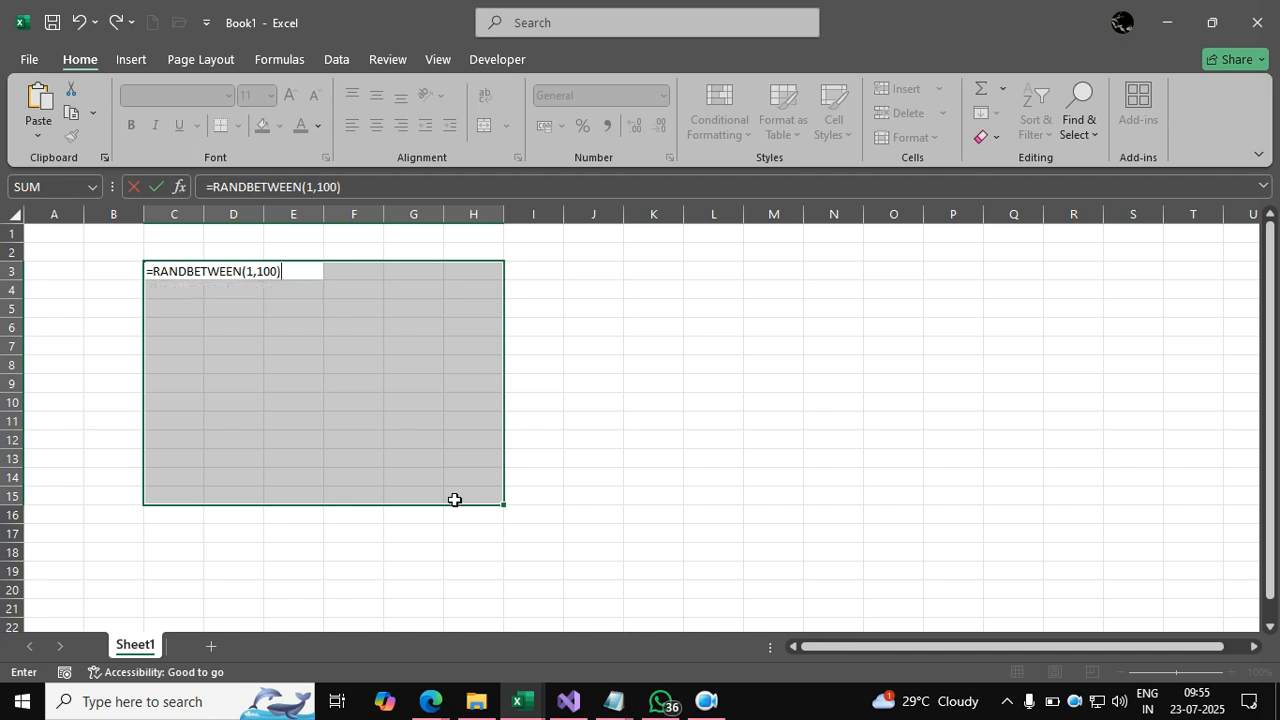
pyautogui.hotkey('ctrl', 'Return')
# Copy C3:H15 and paste it back as values, clearing the copy marquee.
pyautogui.hotkey('ctrl', 'c')
pyautogui.hotkey('alt', 'h')
pyautogui.press('v')
pyautogui.press('v')
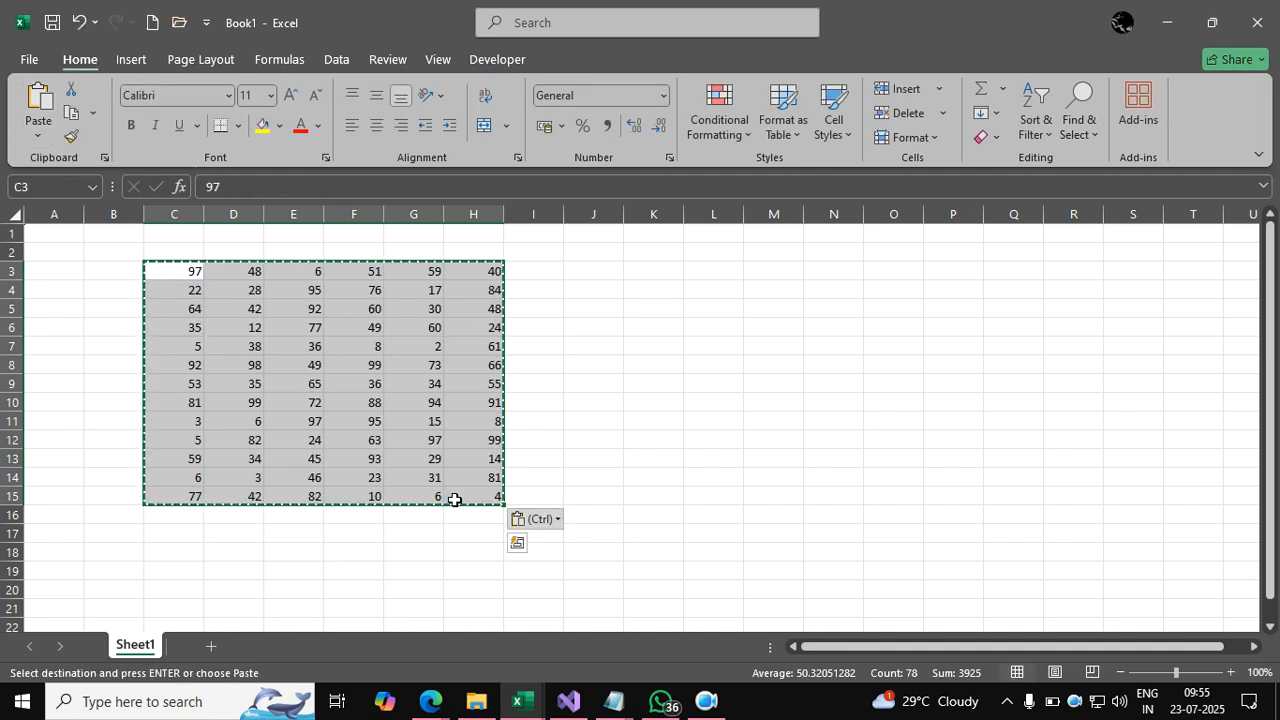
pyautogui.click(556, 442)
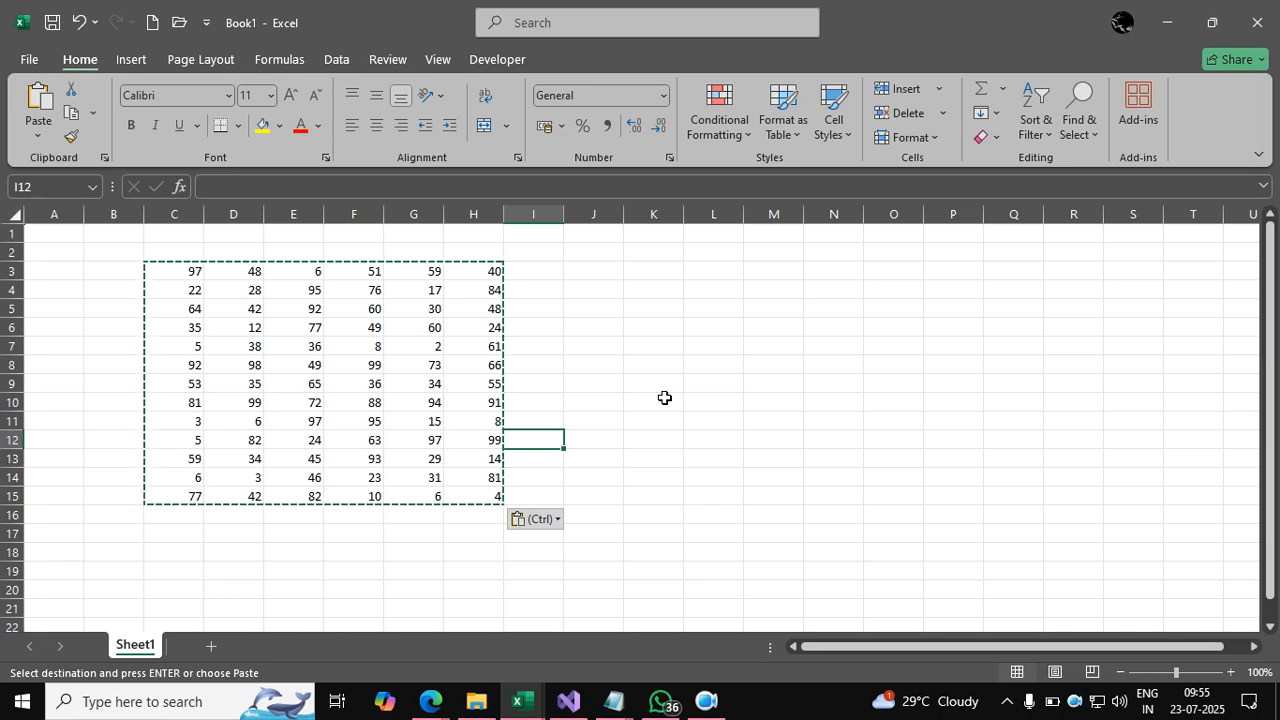
pyautogui.press('Escape')
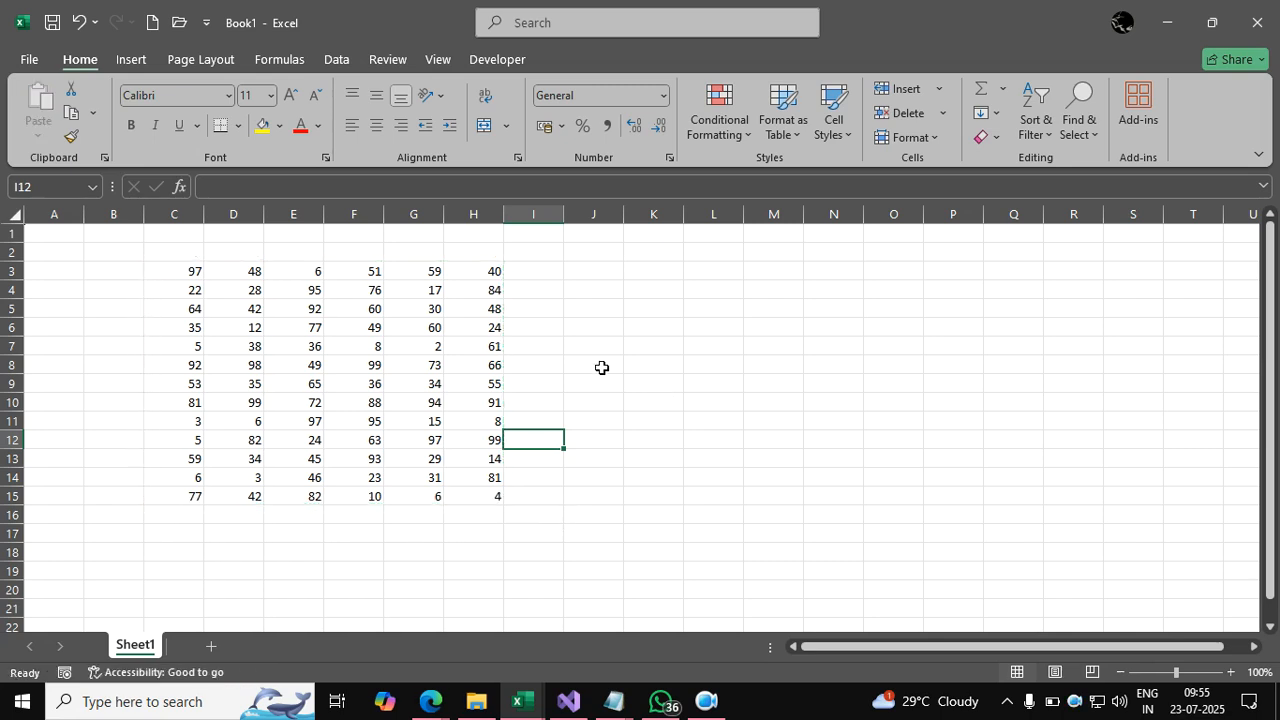
# Protect Sheet1 from the Review tab, entering and confirming a sheet password.
pyautogui.click(390, 60)
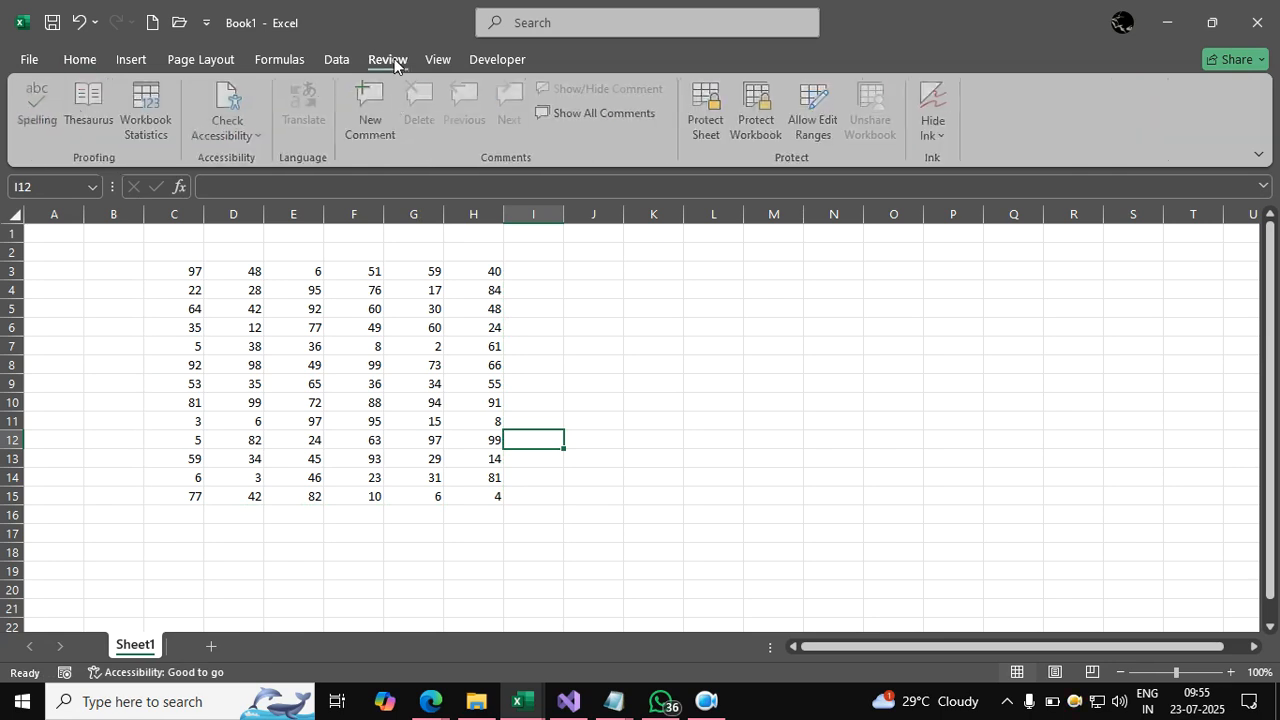
pyautogui.click(706, 112)
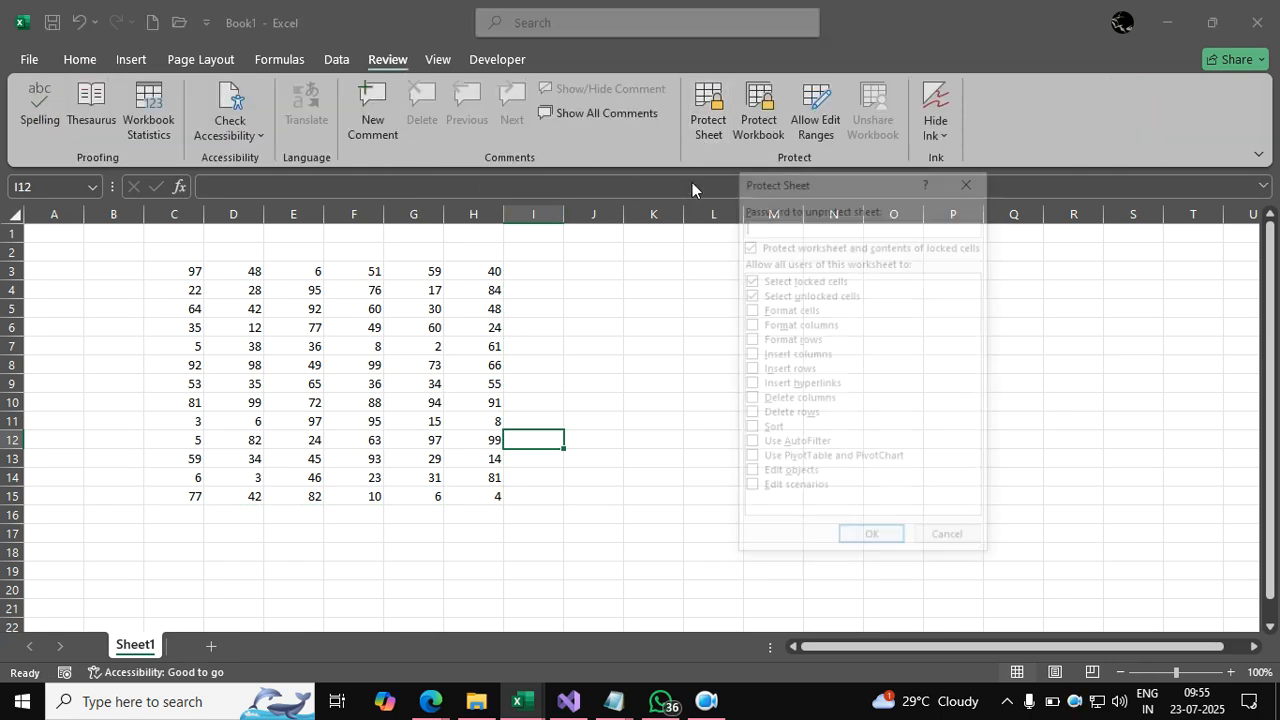
pyautogui.write('1')
pyautogui.press('Return')
pyautogui.write('1')
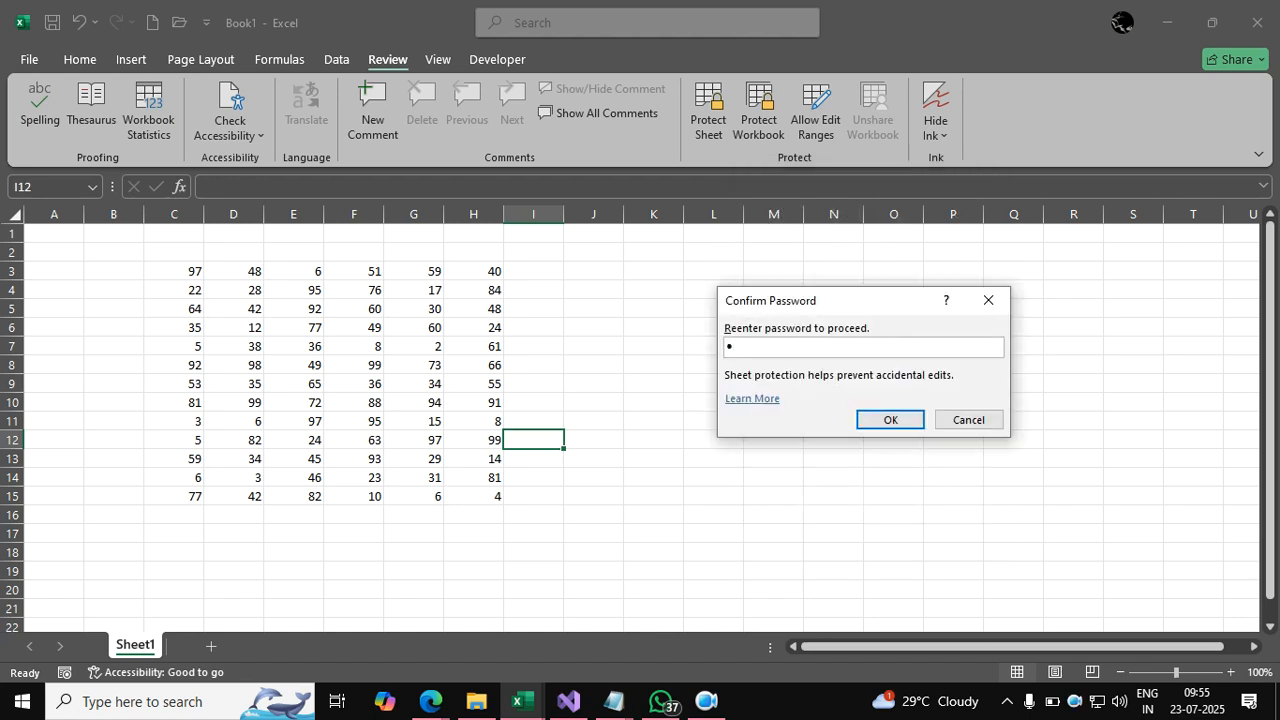
pyautogui.press('Return')
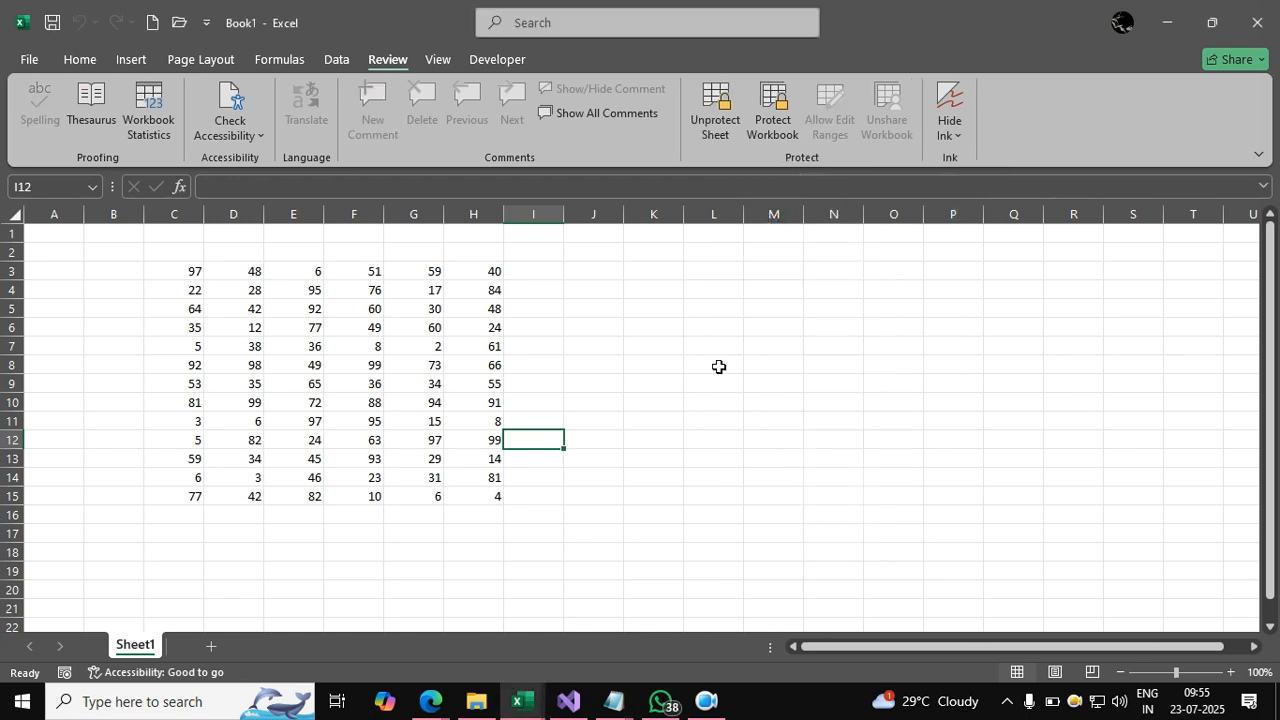
# Test the protection by trying to delete cells H3 and J4, dismissing both warnings.
pyautogui.click(484, 272)
pyautogui.press('Delete')
pyautogui.press('Return')
pyautogui.press('Right')
pyautogui.press('Right')
pyautogui.press('Down')
pyautogui.press('Delete')
pyautogui.press('Return')
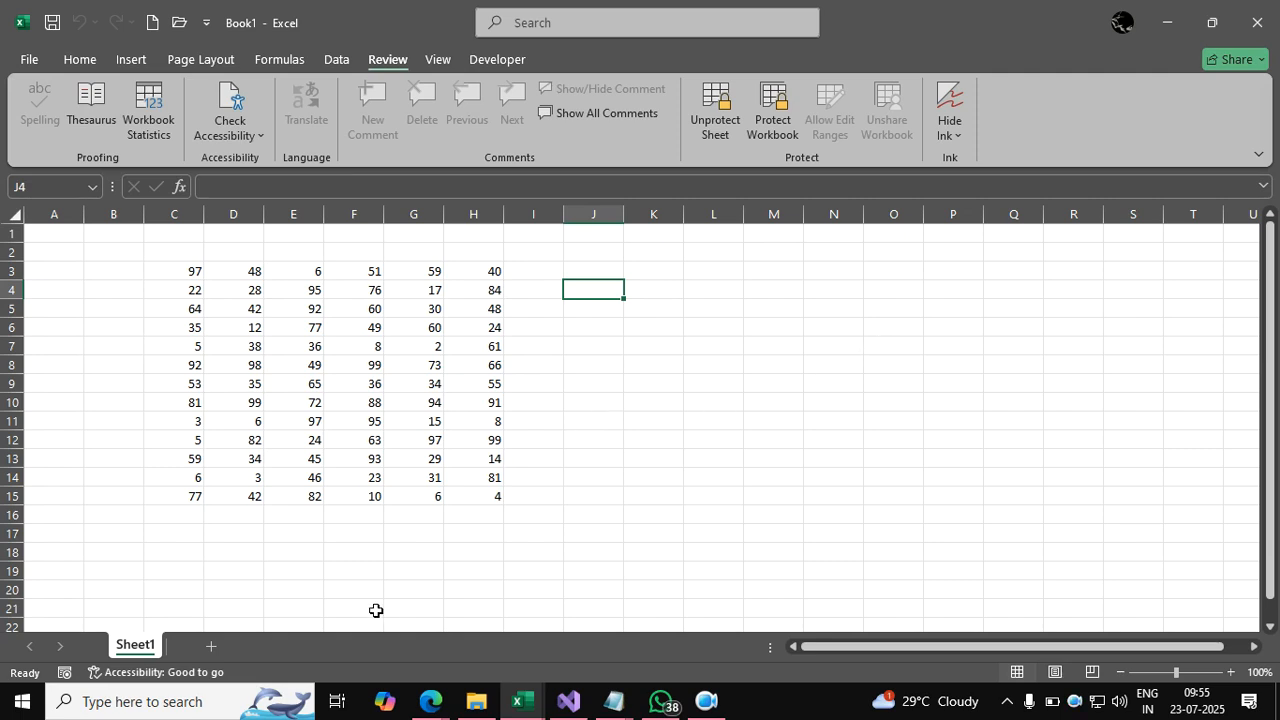
# Add Sheet2 and check the Sheet1 tab's right-click options.
pyautogui.click(213, 646)
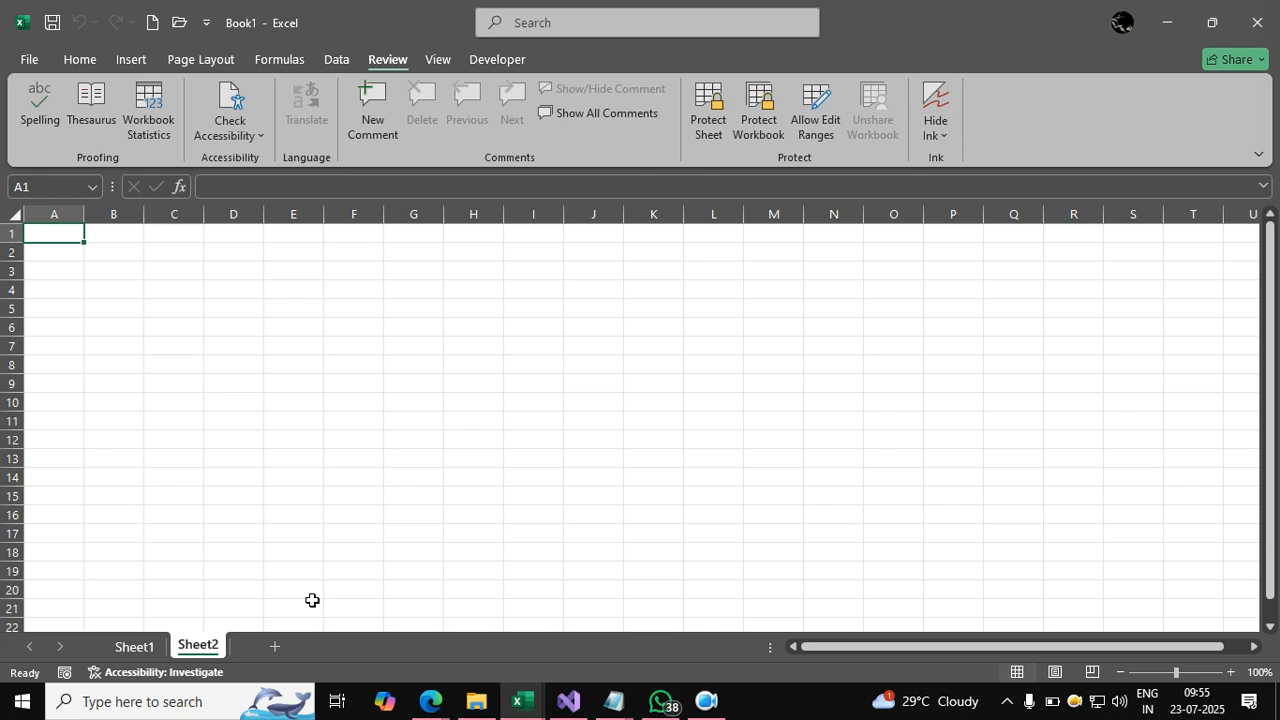
pyautogui.click(147, 650)
pyautogui.rightClick(147, 650)
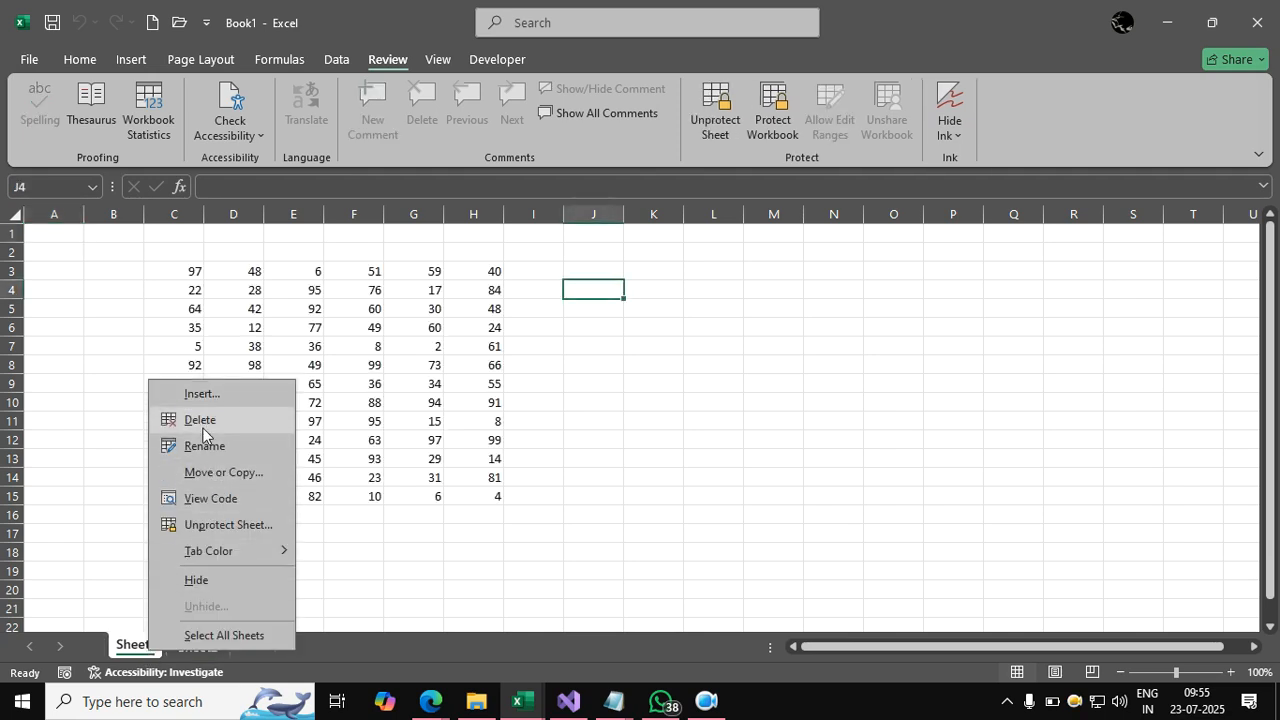
pyautogui.click(586, 442)
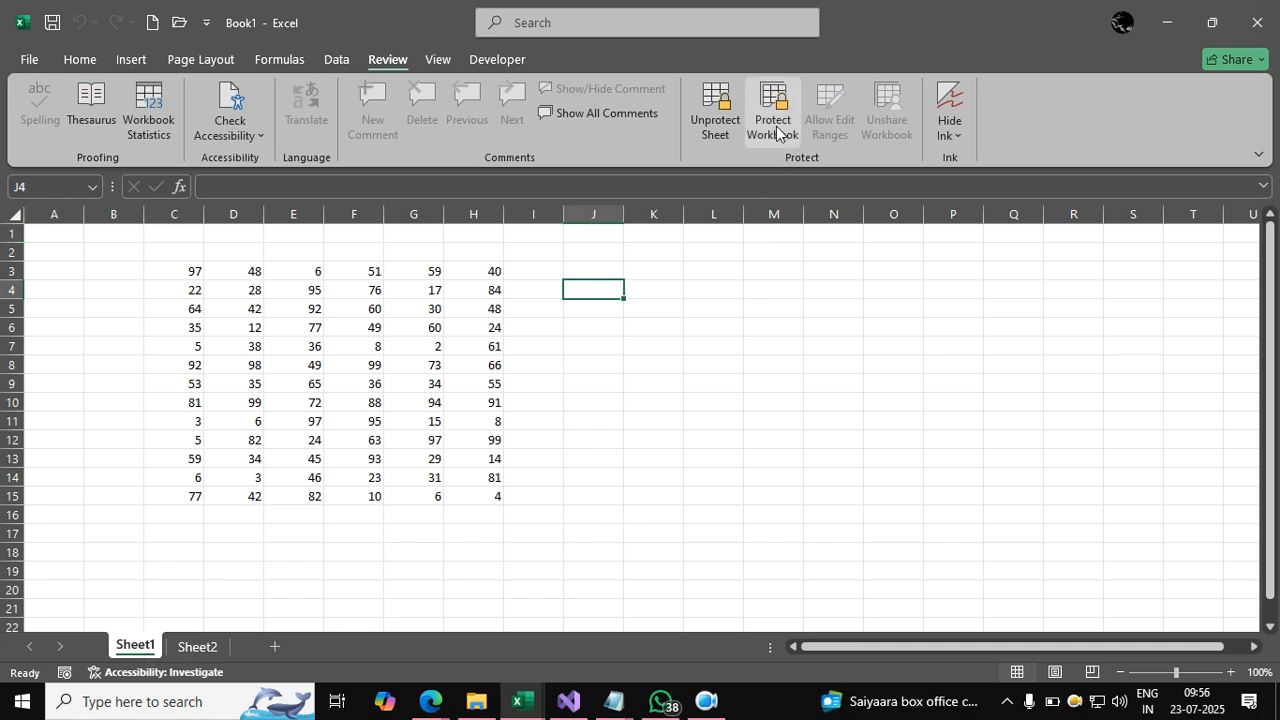
# Protect the workbook structure, accepting and confirming the password prompt.
pyautogui.click(775, 128)
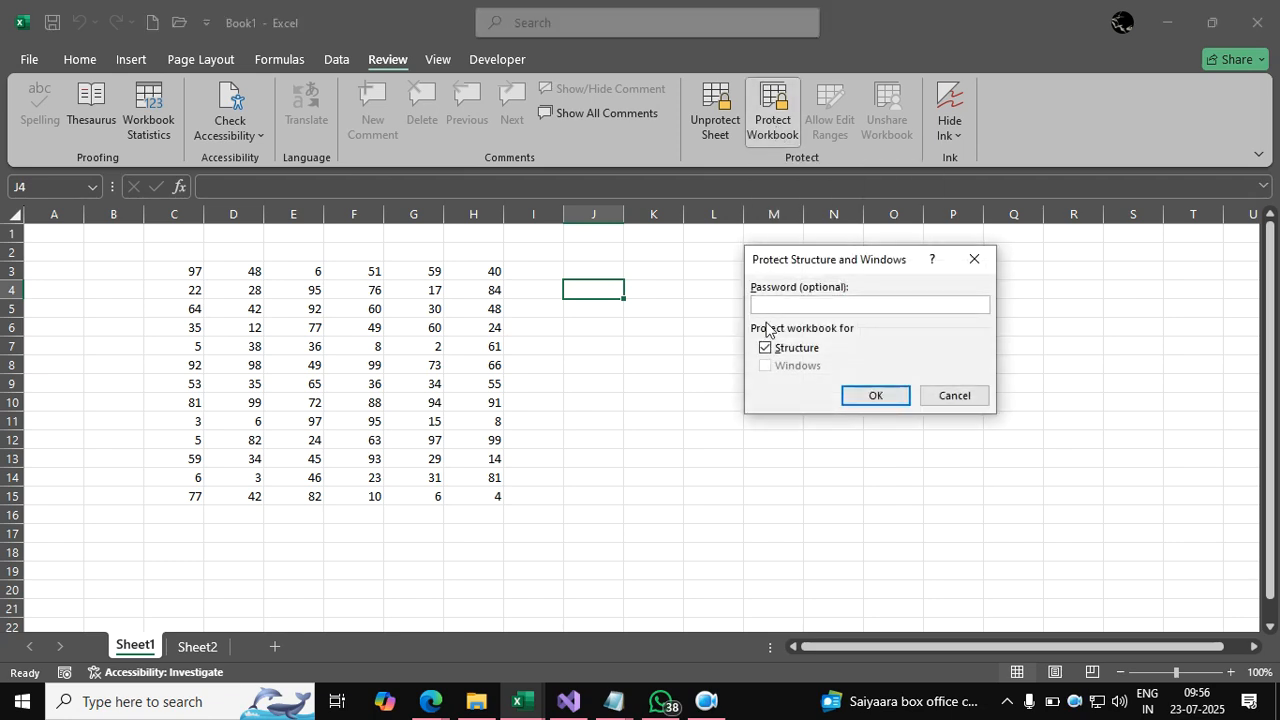
pyautogui.press('Return')
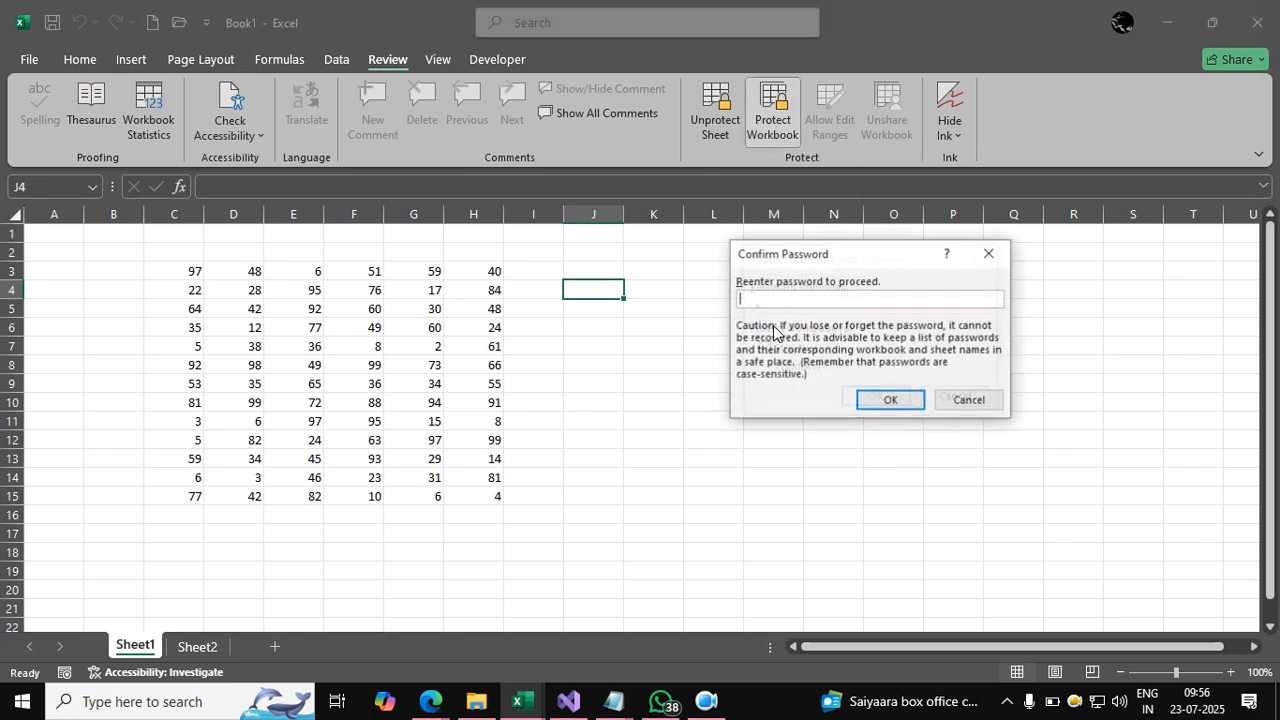
pyautogui.press('Return')
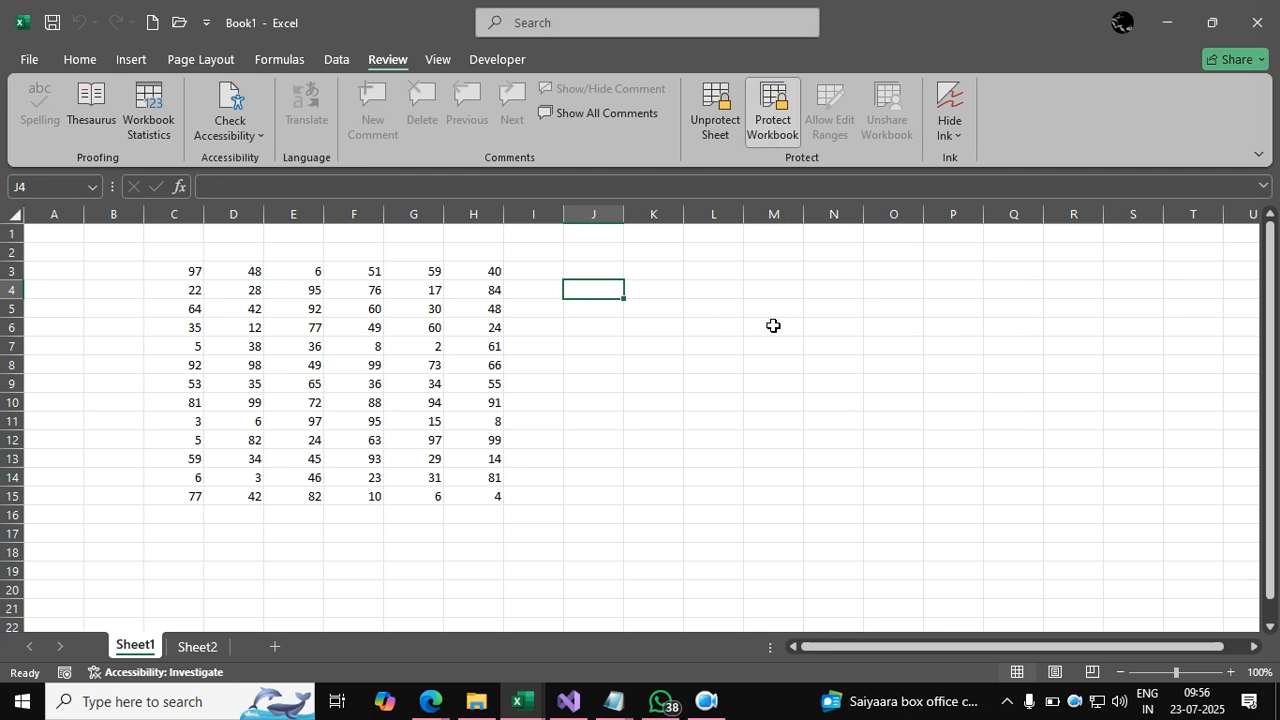
pyautogui.click(778, 344)
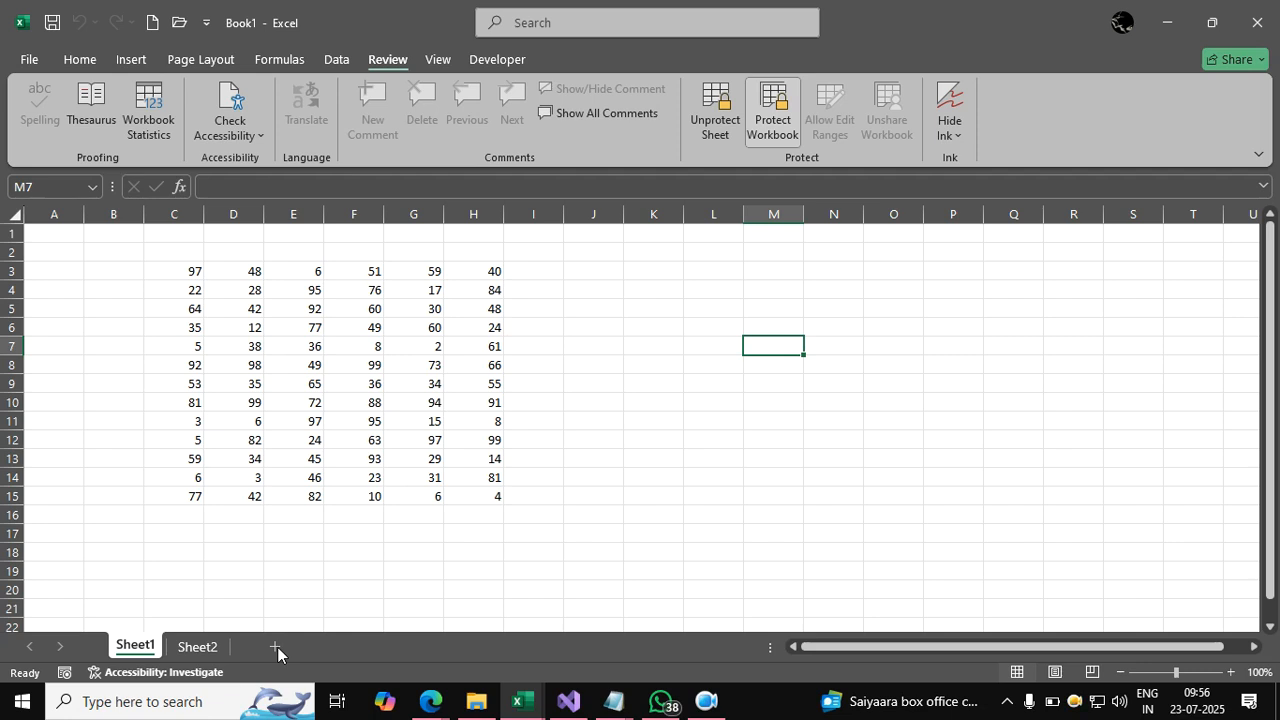
# Confirm Sheet2's tab menu no longer allows insert, delete or rename, then return to Sheet1.
pyautogui.click(197, 647)
pyautogui.rightClick(193, 648)
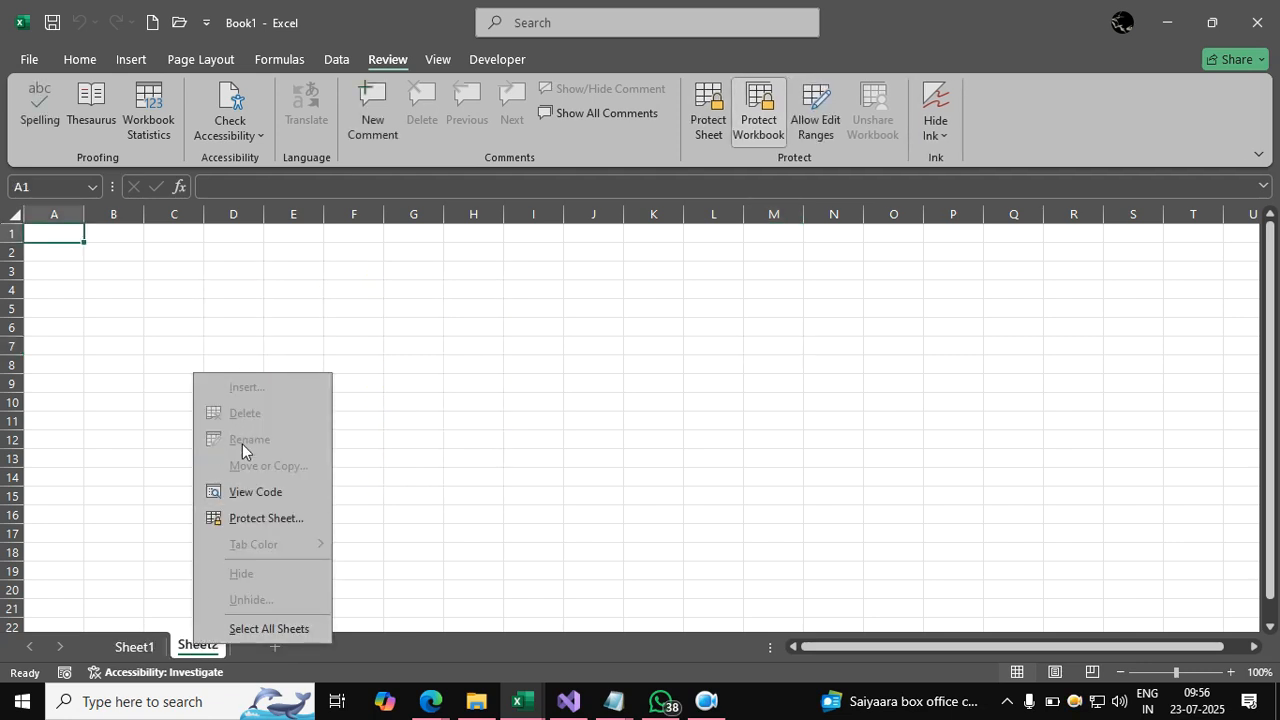
pyautogui.click(530, 428)
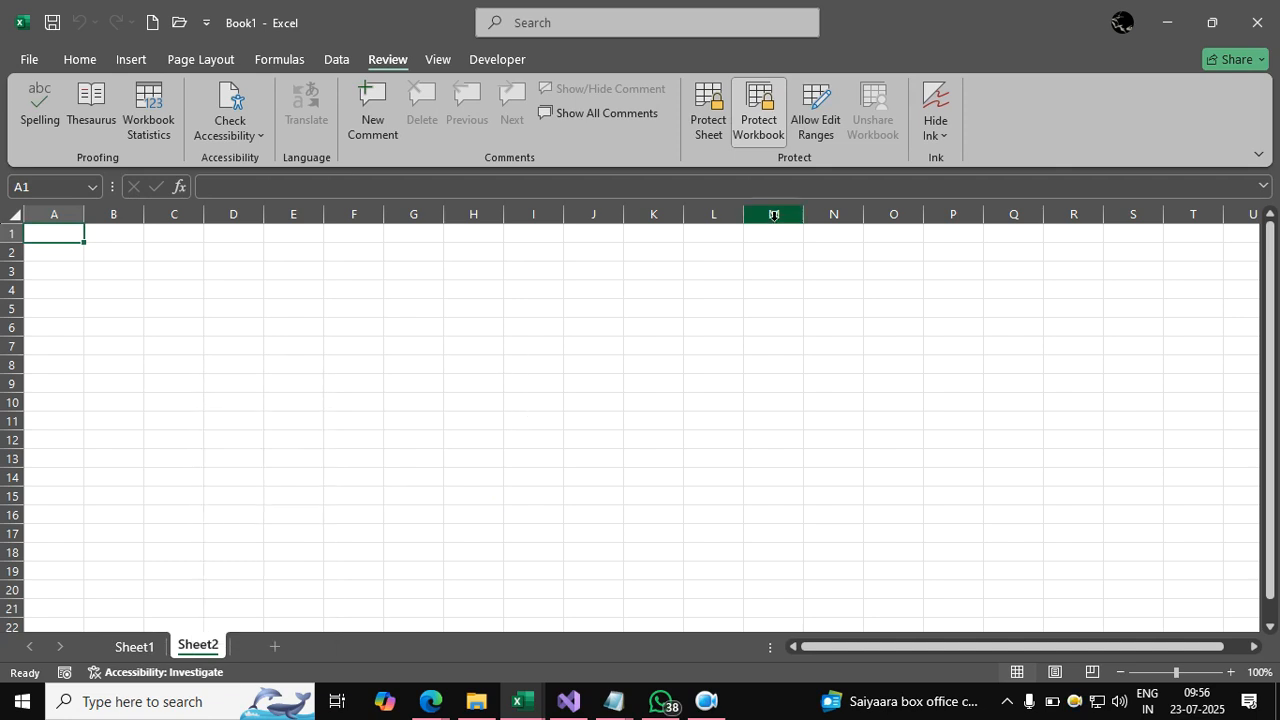
pyautogui.click(134, 646)
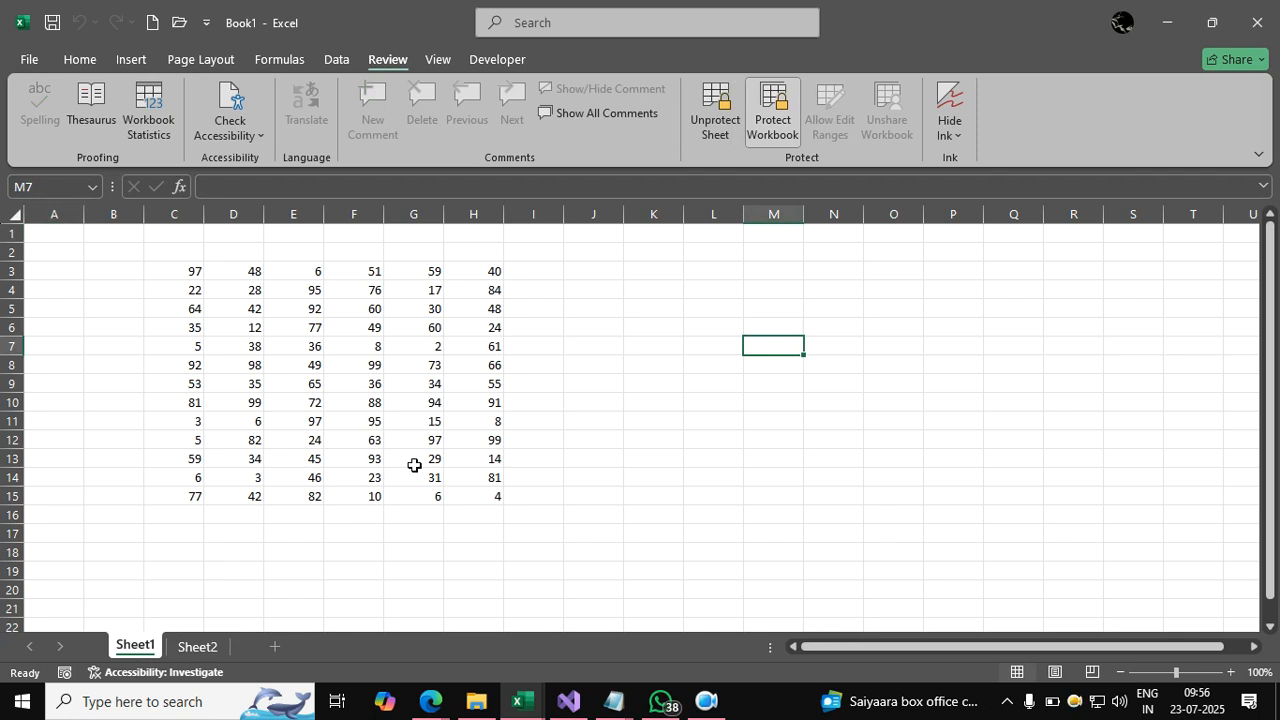
# Save to the Desktop as psw in Excel Workbook format.
pyautogui.click(30, 60)
pyautogui.click(51, 274)
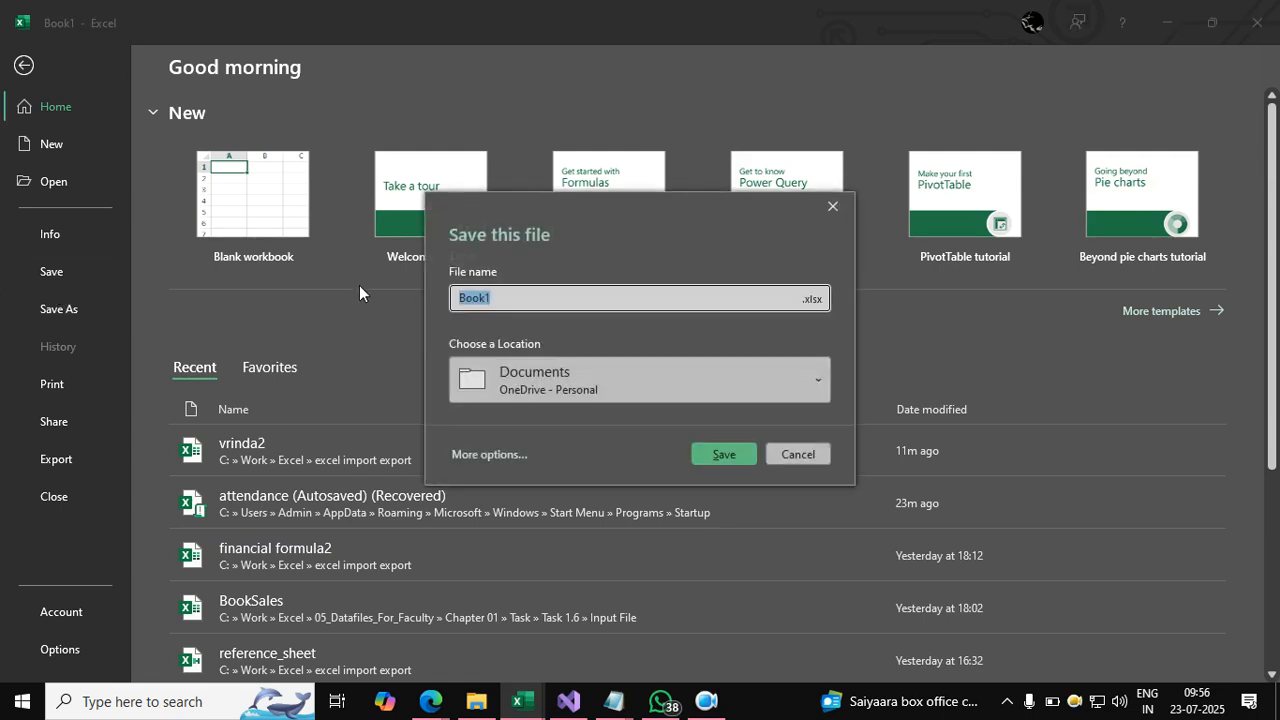
pyautogui.click(490, 457)
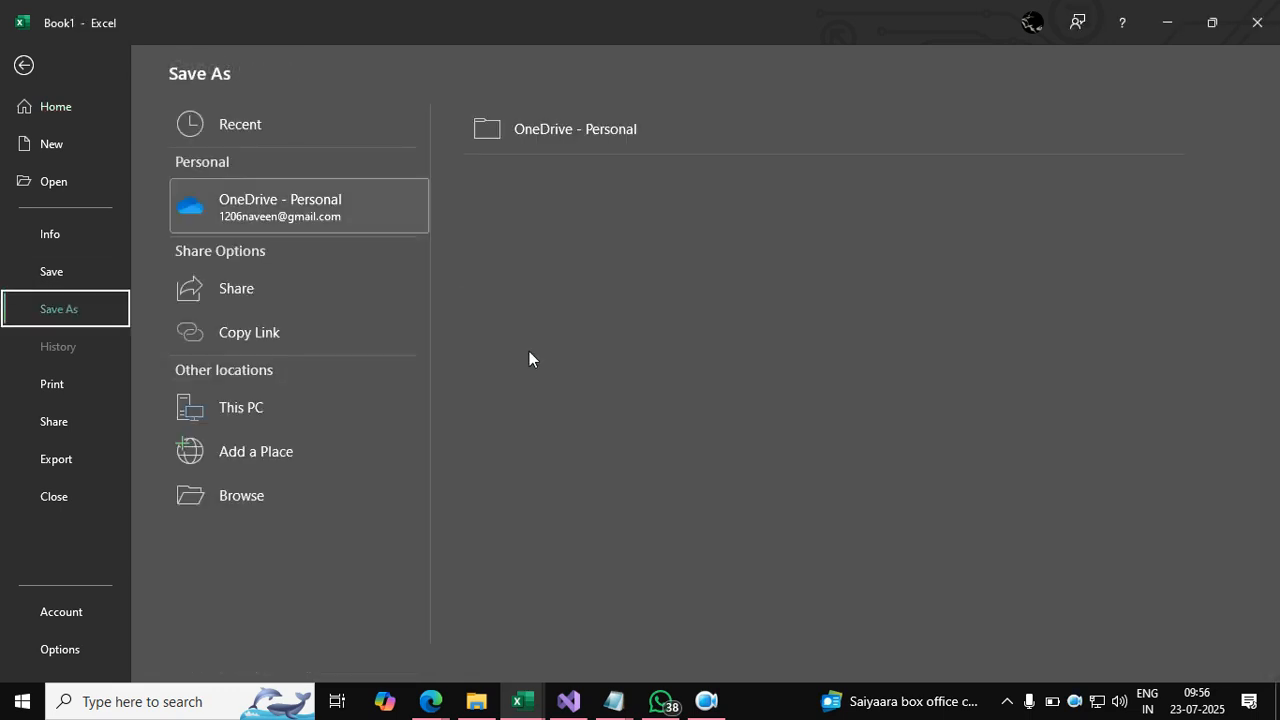
pyautogui.click(243, 407)
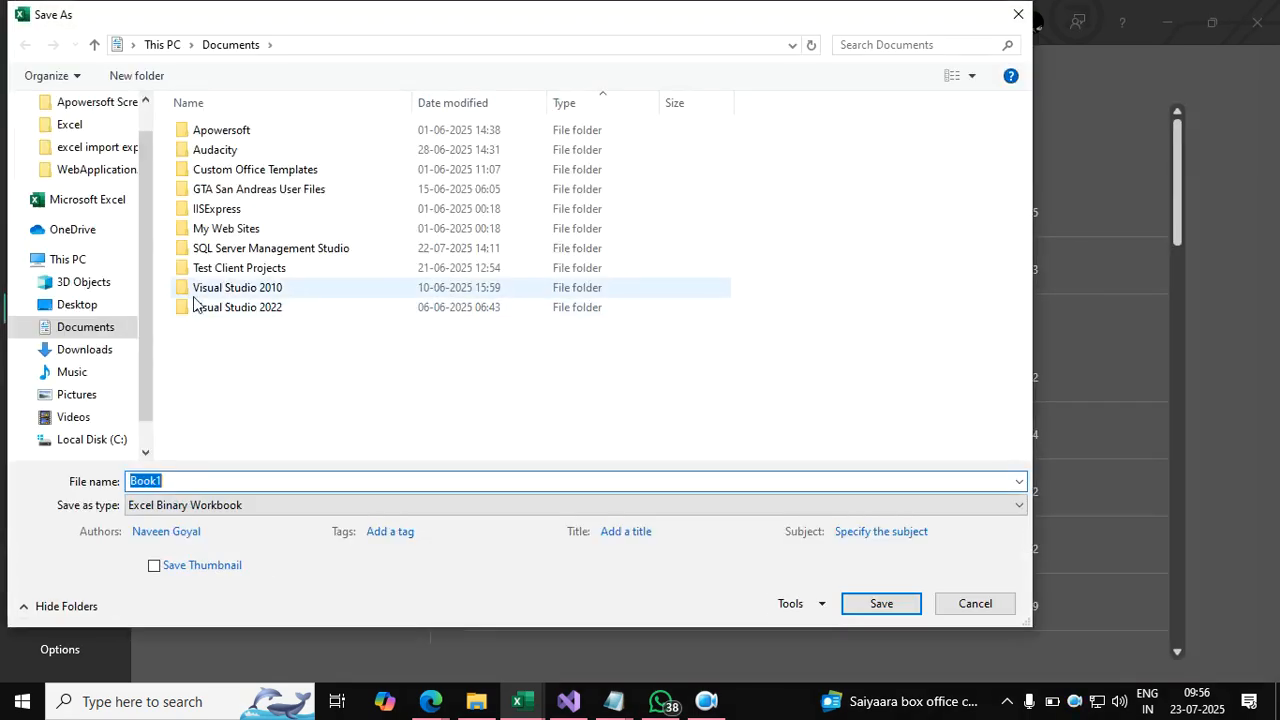
pyautogui.click(85, 306)
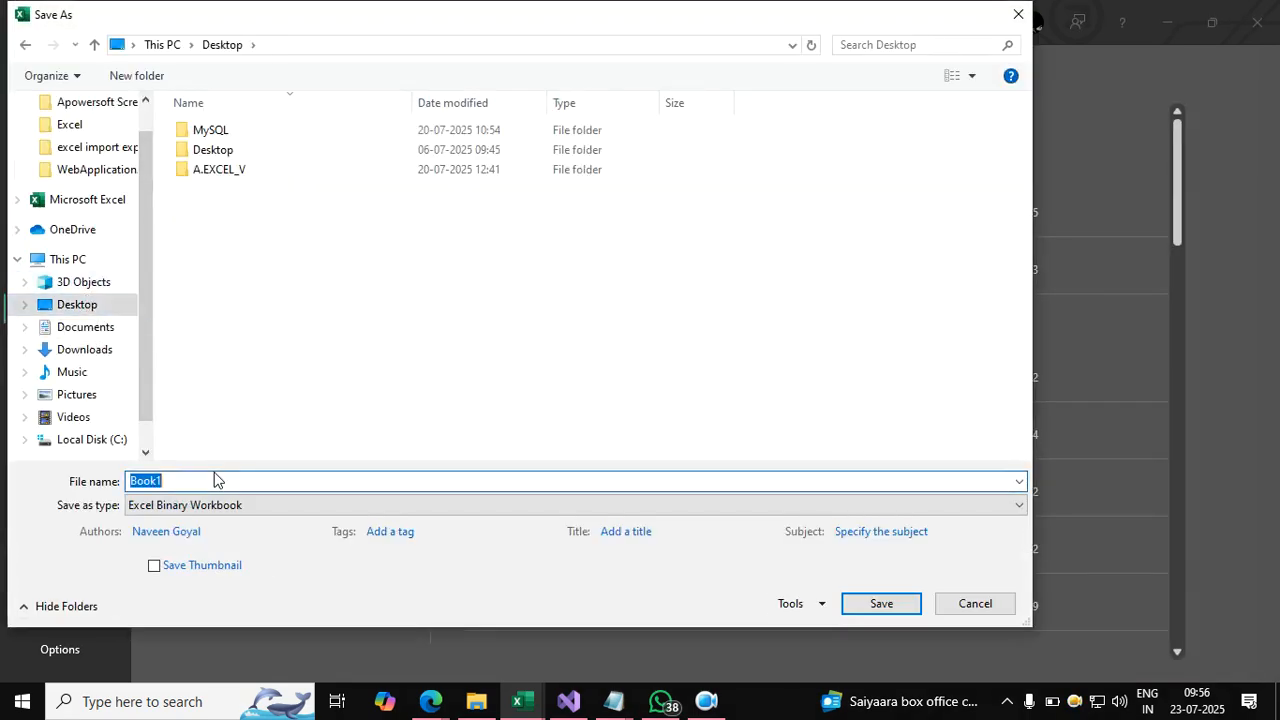
pyautogui.write('psw')
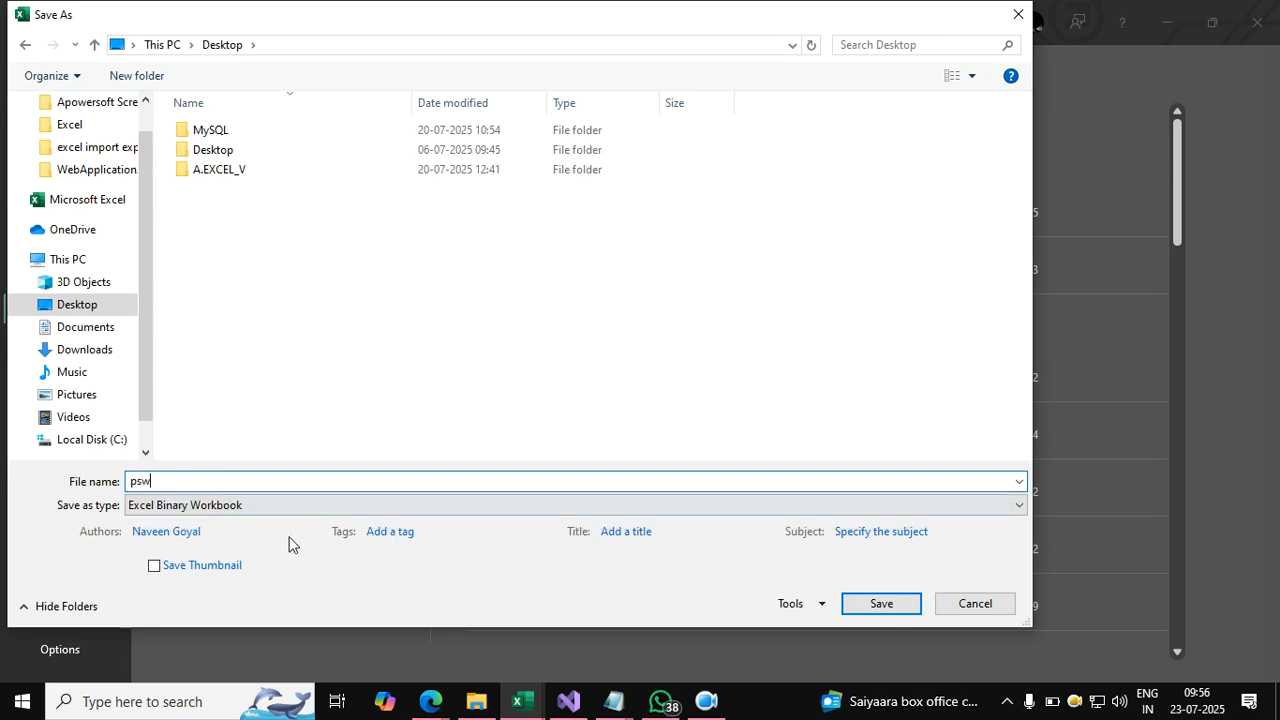
pyautogui.click(209, 508)
pyautogui.click(187, 93)
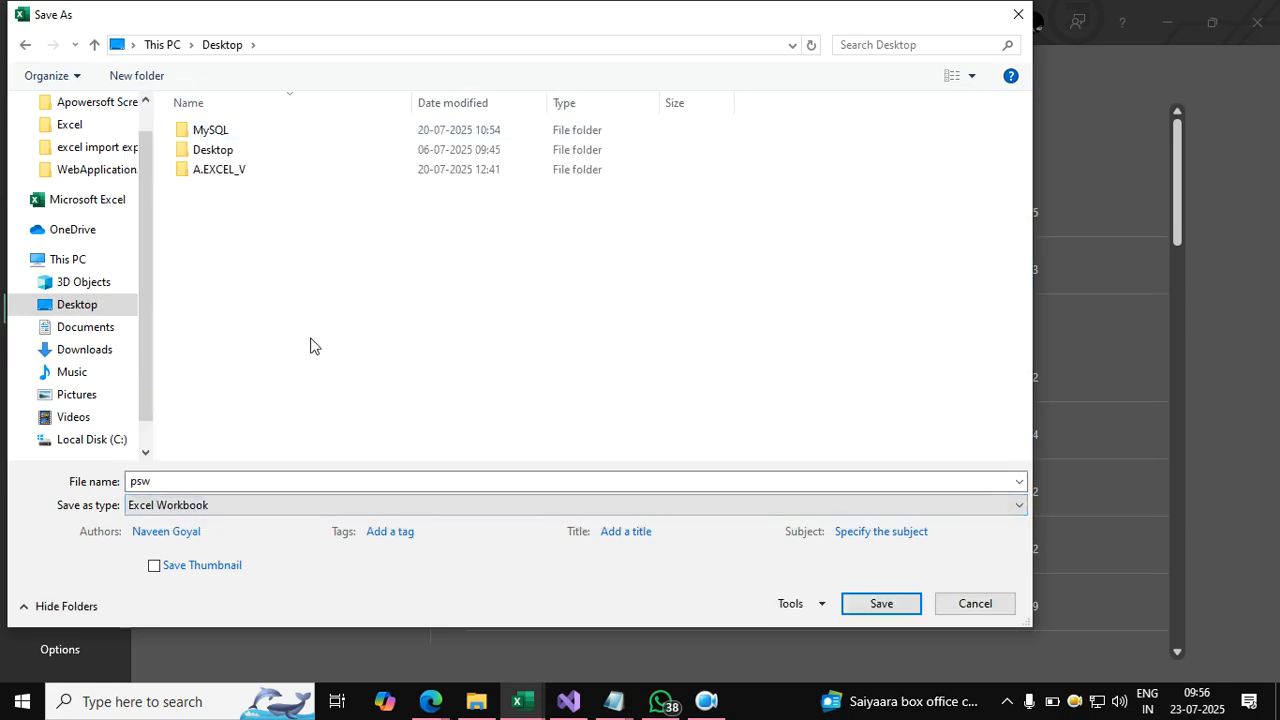
# In General Options set and confirm passwords to open and to modify, then save.
pyautogui.click(788, 604)
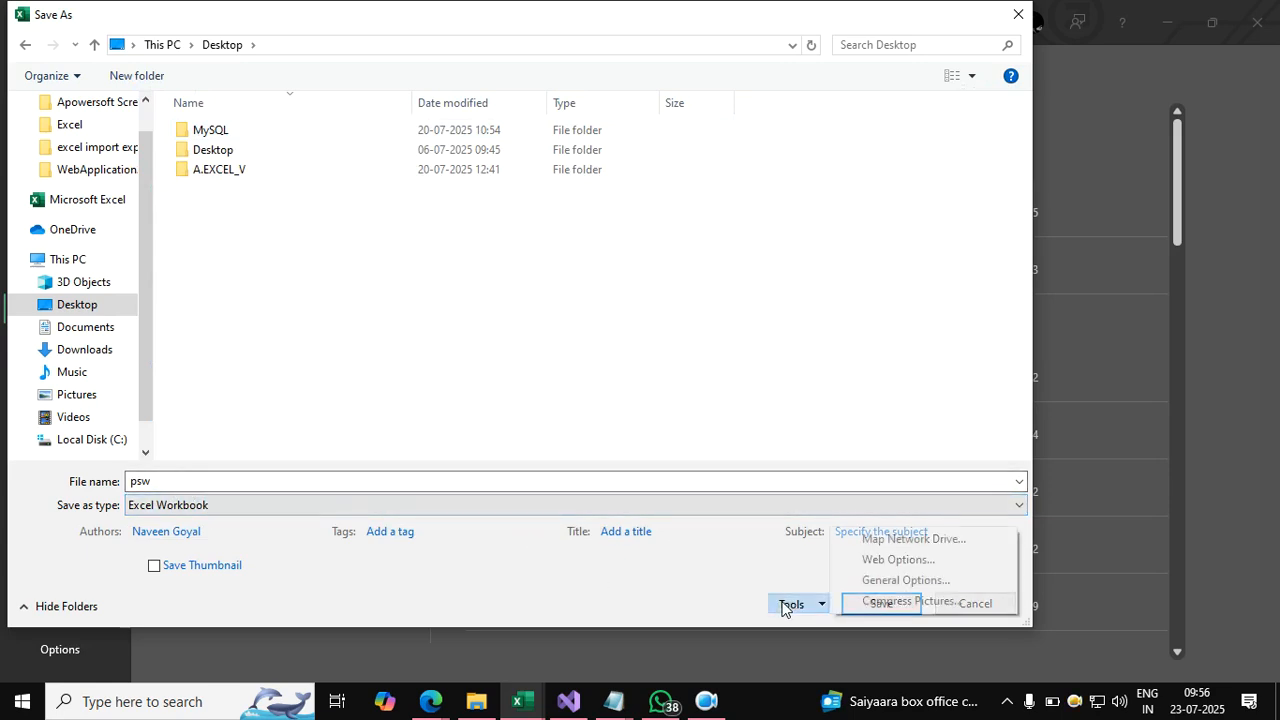
pyautogui.click(905, 580)
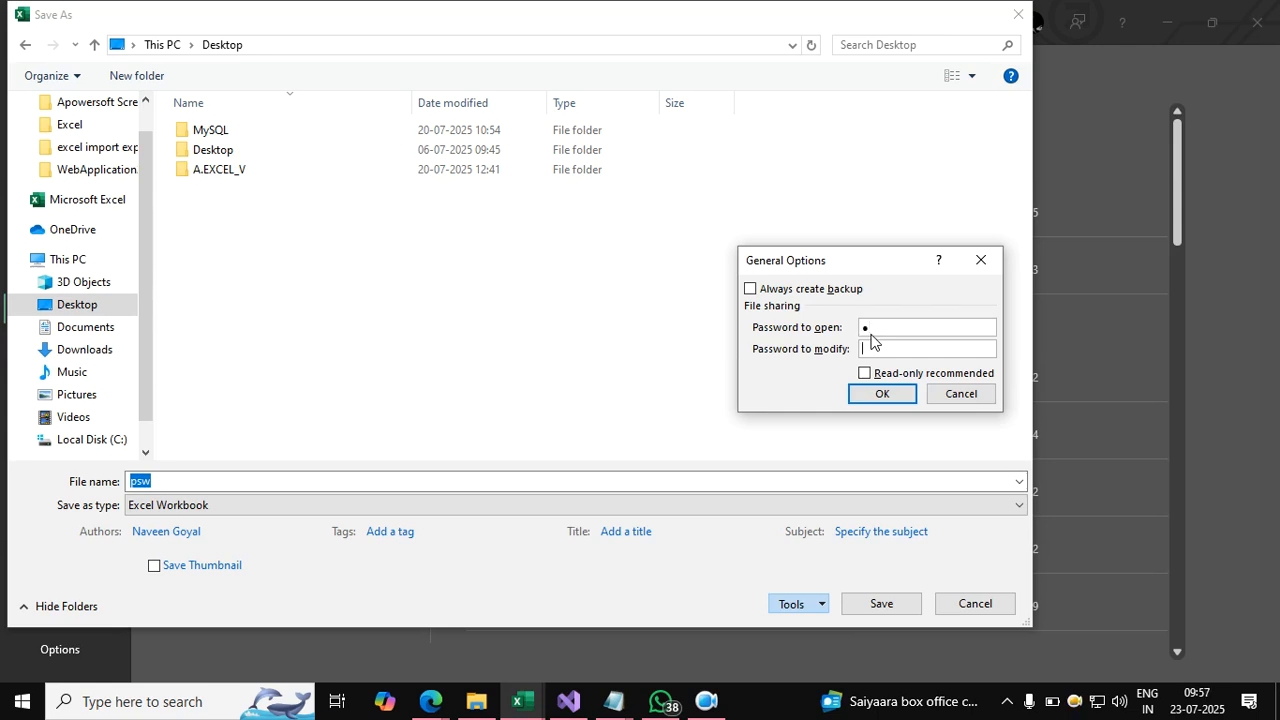
pyautogui.click(906, 394)
pyautogui.click(906, 396)
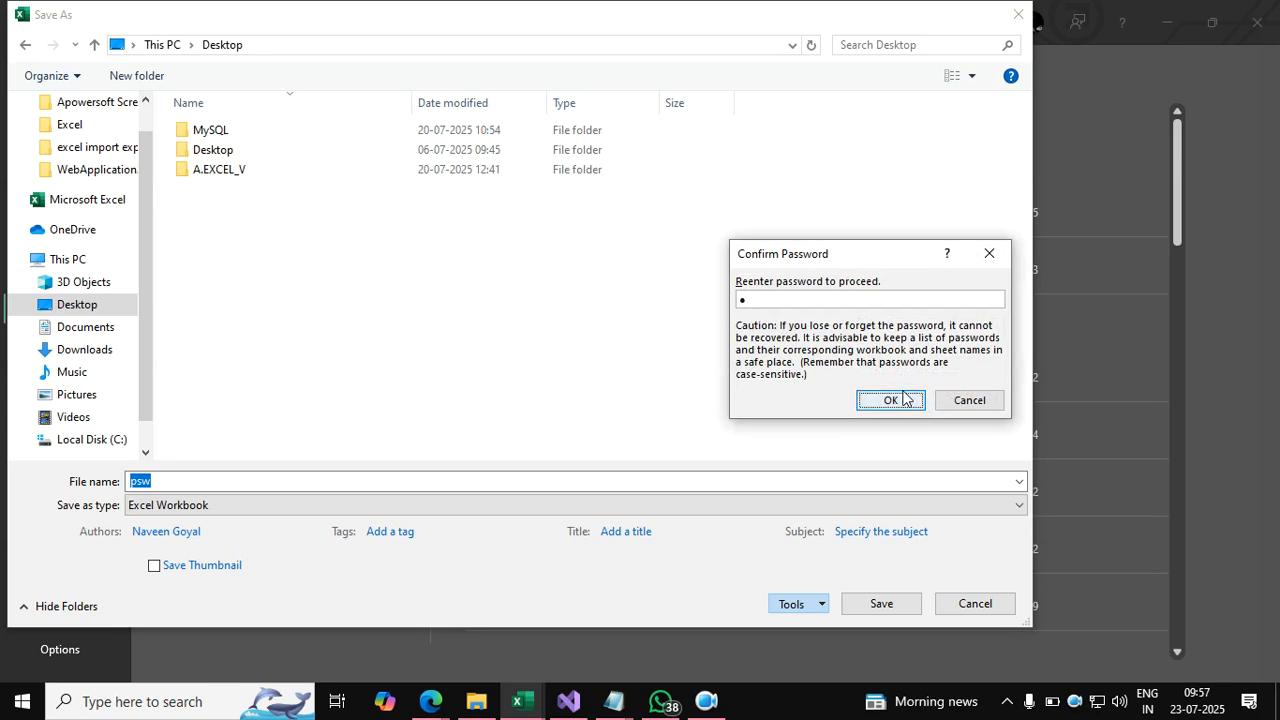
pyautogui.click(905, 397)
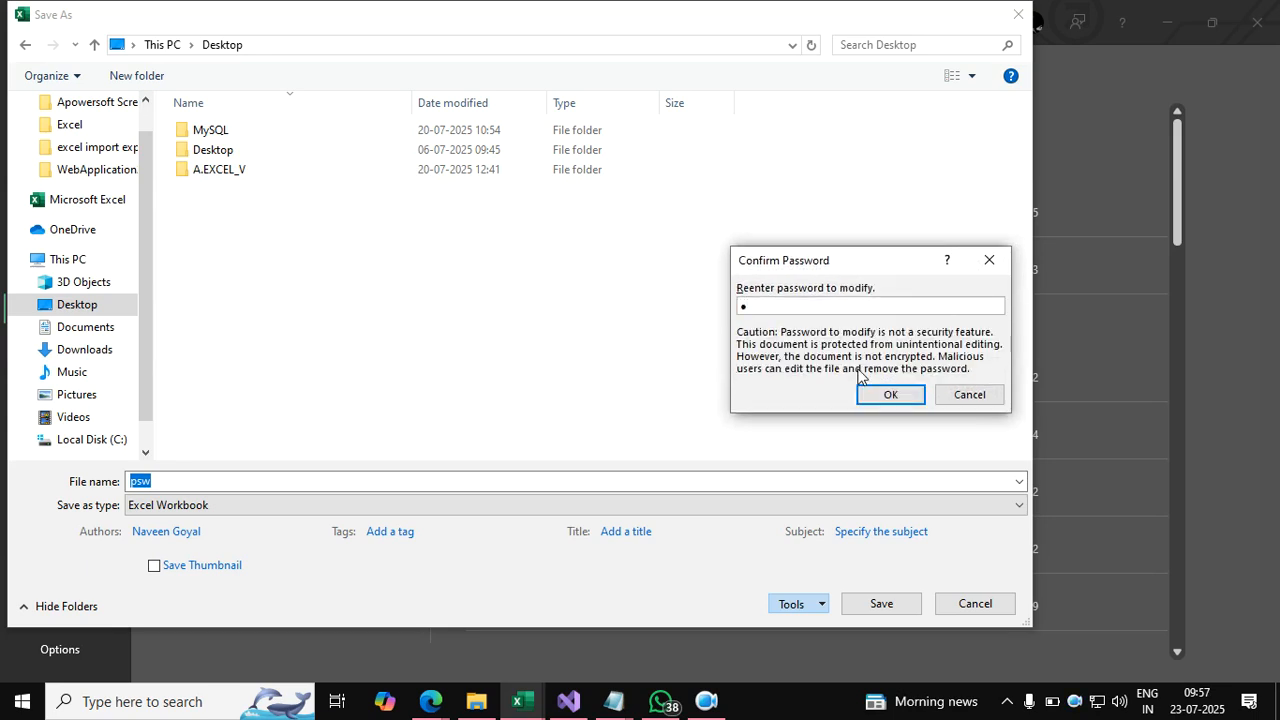
pyautogui.click(881, 393)
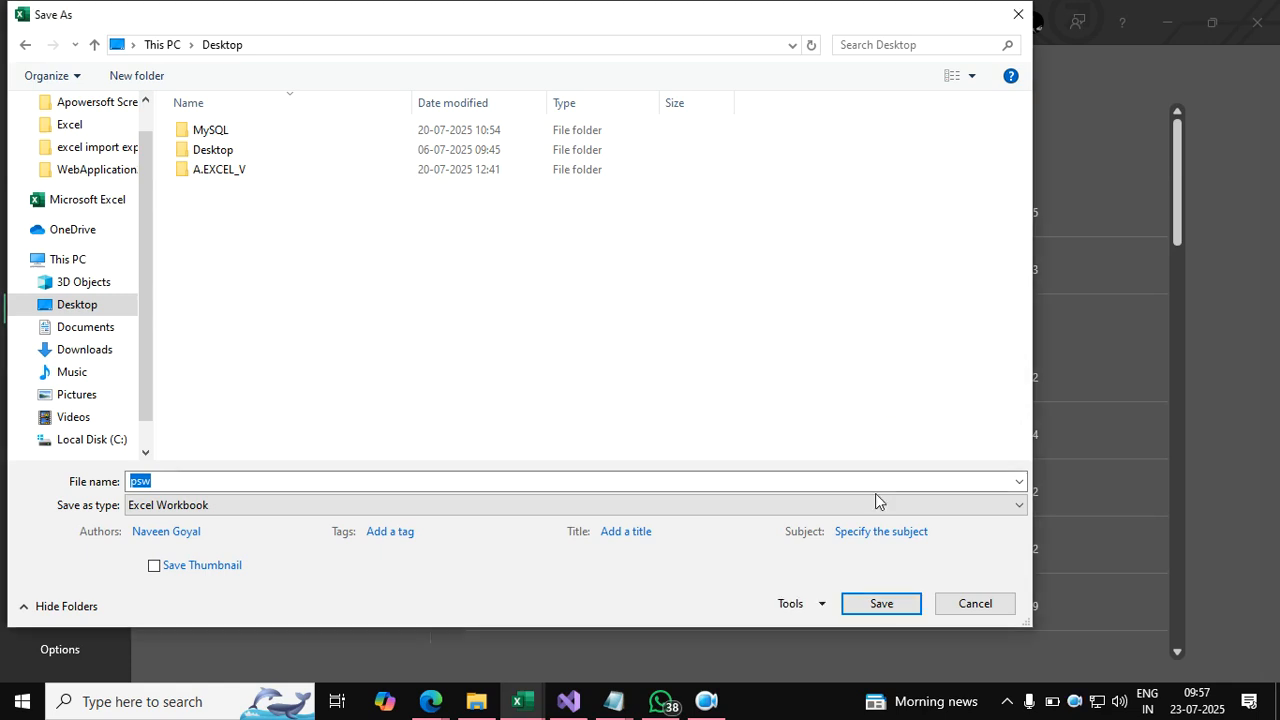
pyautogui.click(881, 604)
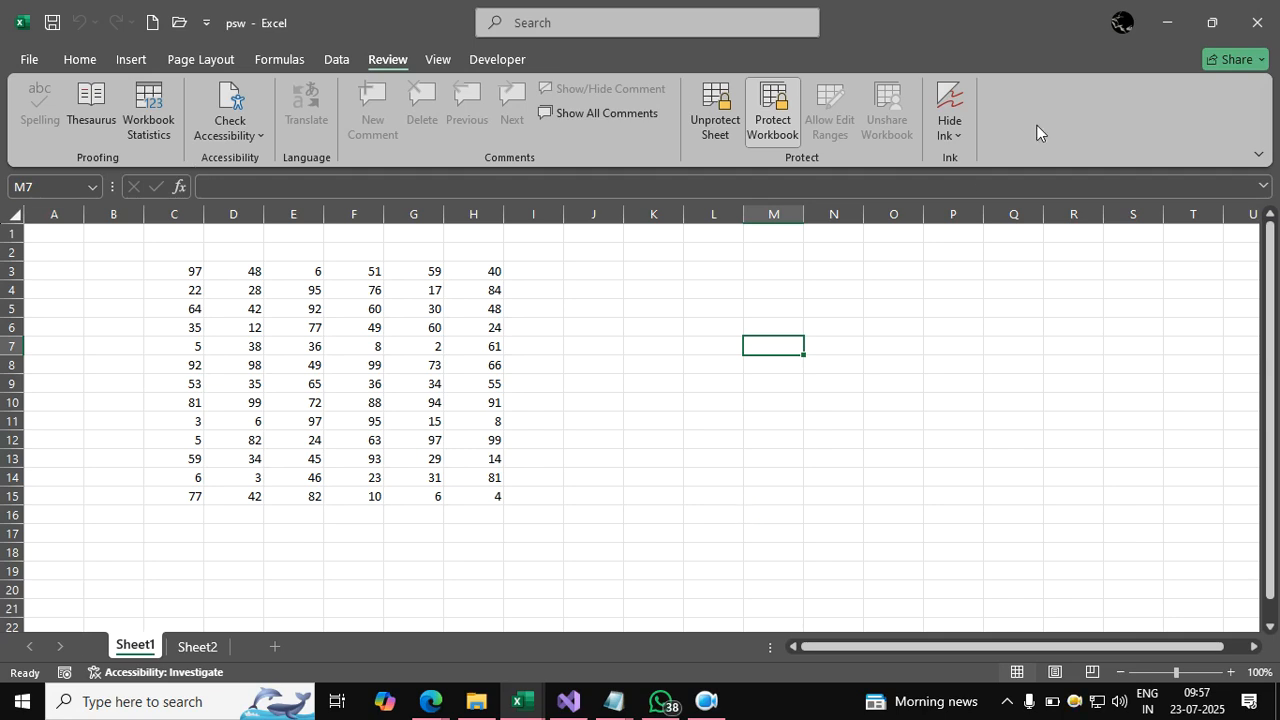
# Close Excel and try opening psw from the desktop, dismissing the wrong-password error.
pyautogui.click(1245, 37)
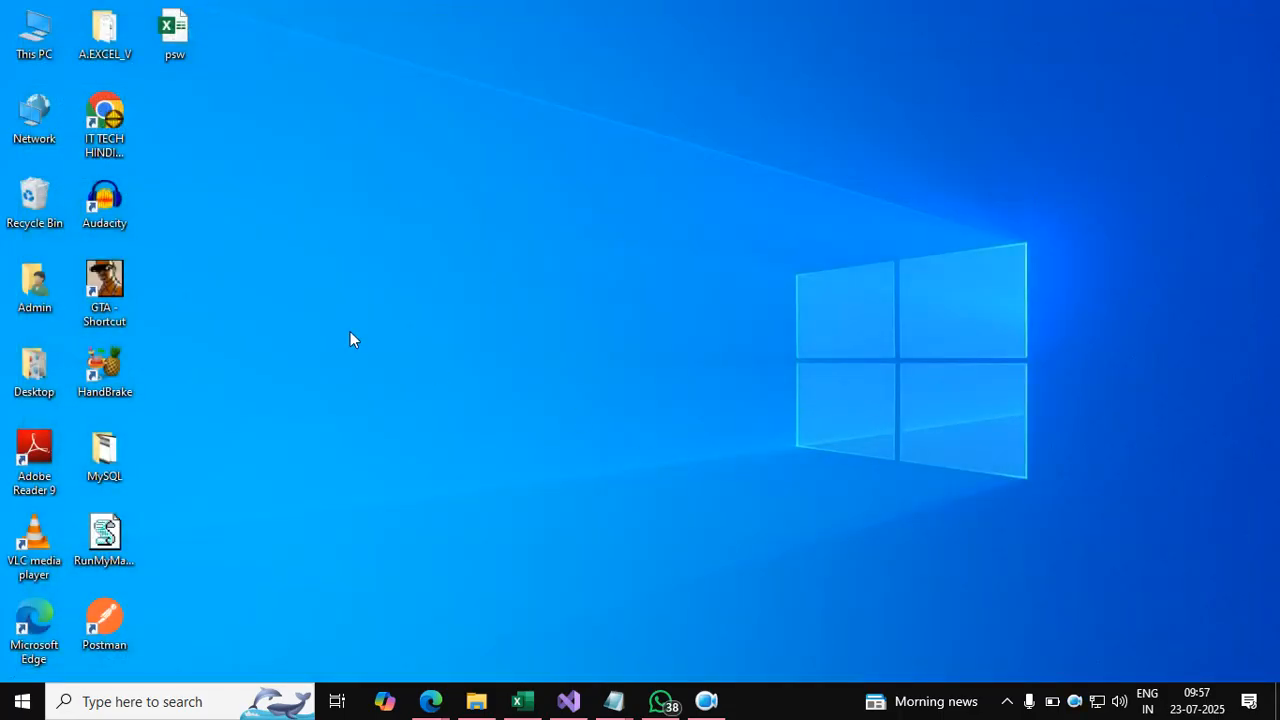
pyautogui.doubleClick(178, 33)
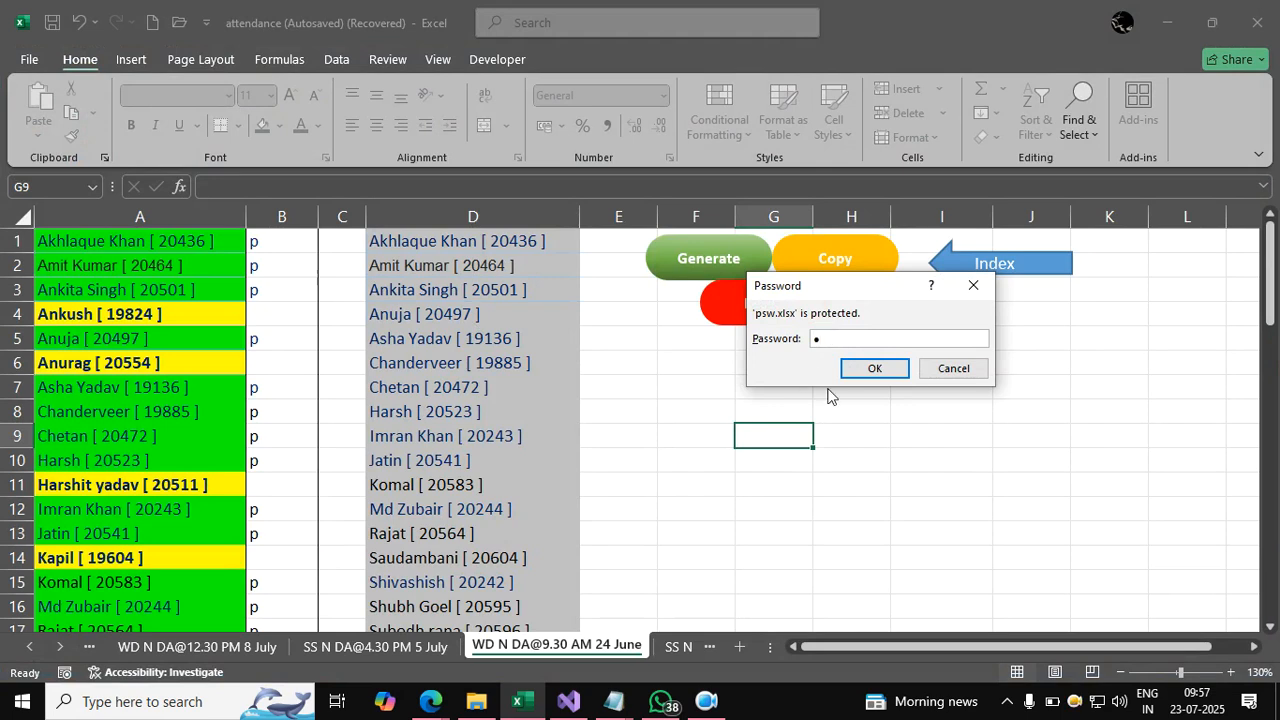
pyautogui.click(900, 372)
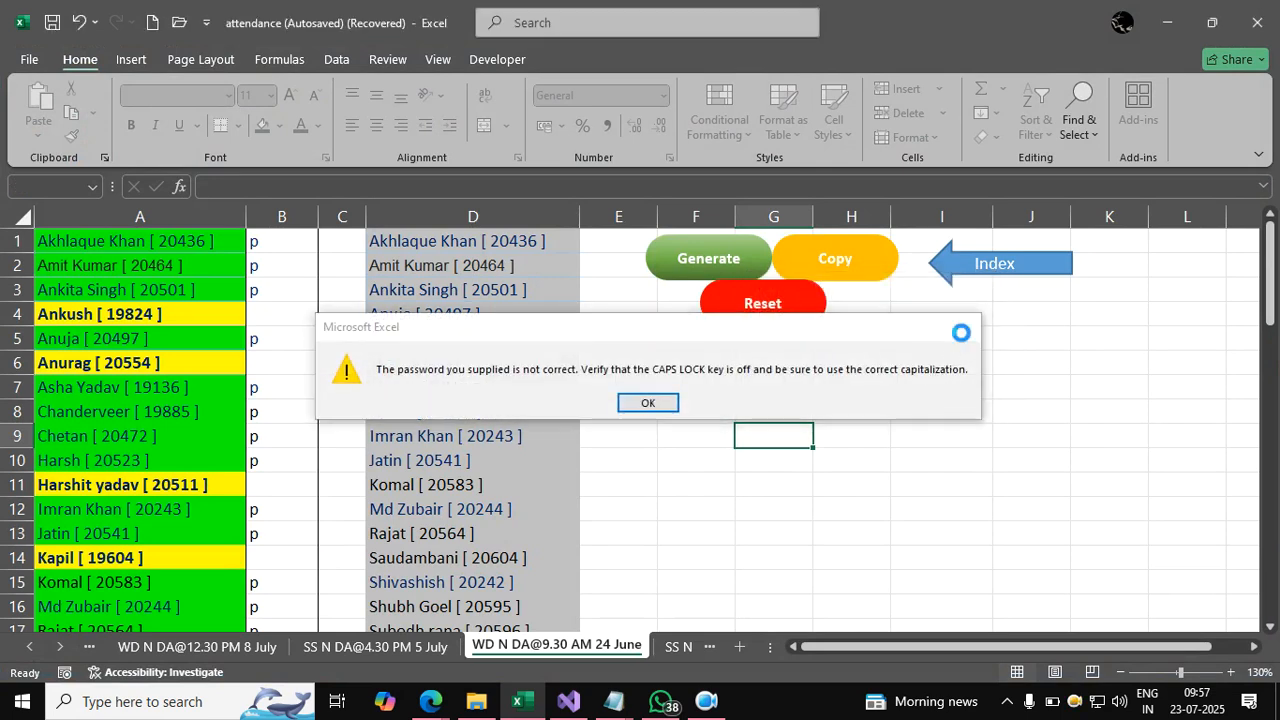
pyautogui.click(966, 326)
pyautogui.click(947, 433)
pyautogui.scroll(-1, 947, 433)
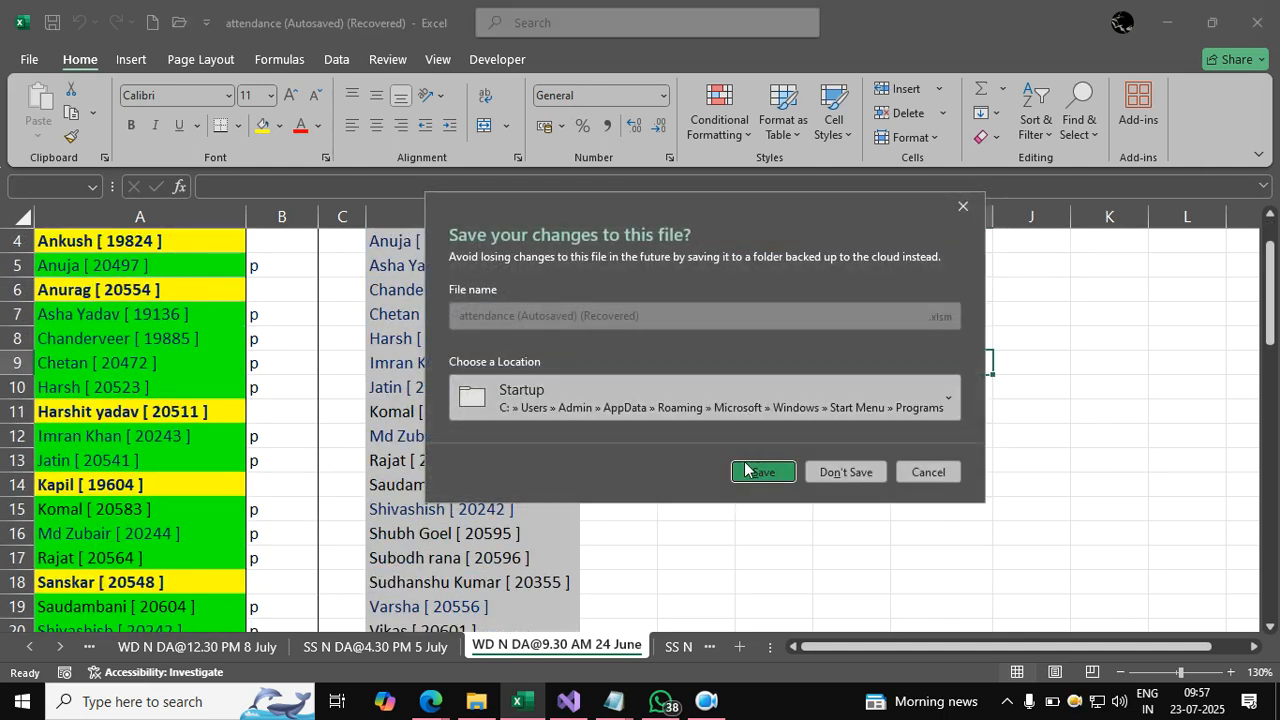
# Save the attendance workbook's changes, then enter psw's open and modify passwords.
pyautogui.click(744, 465)
pyautogui.click(471, 291)
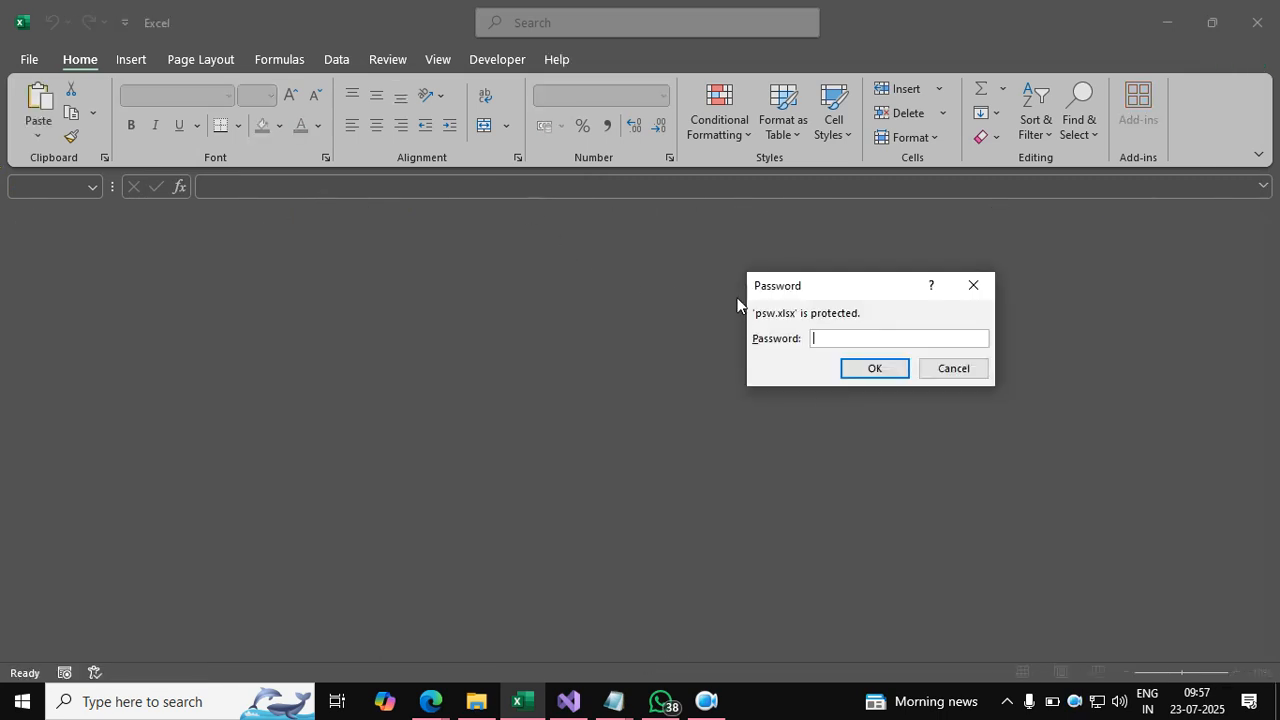
pyautogui.press('Return')
pyautogui.write('1')
pyautogui.press('Return')
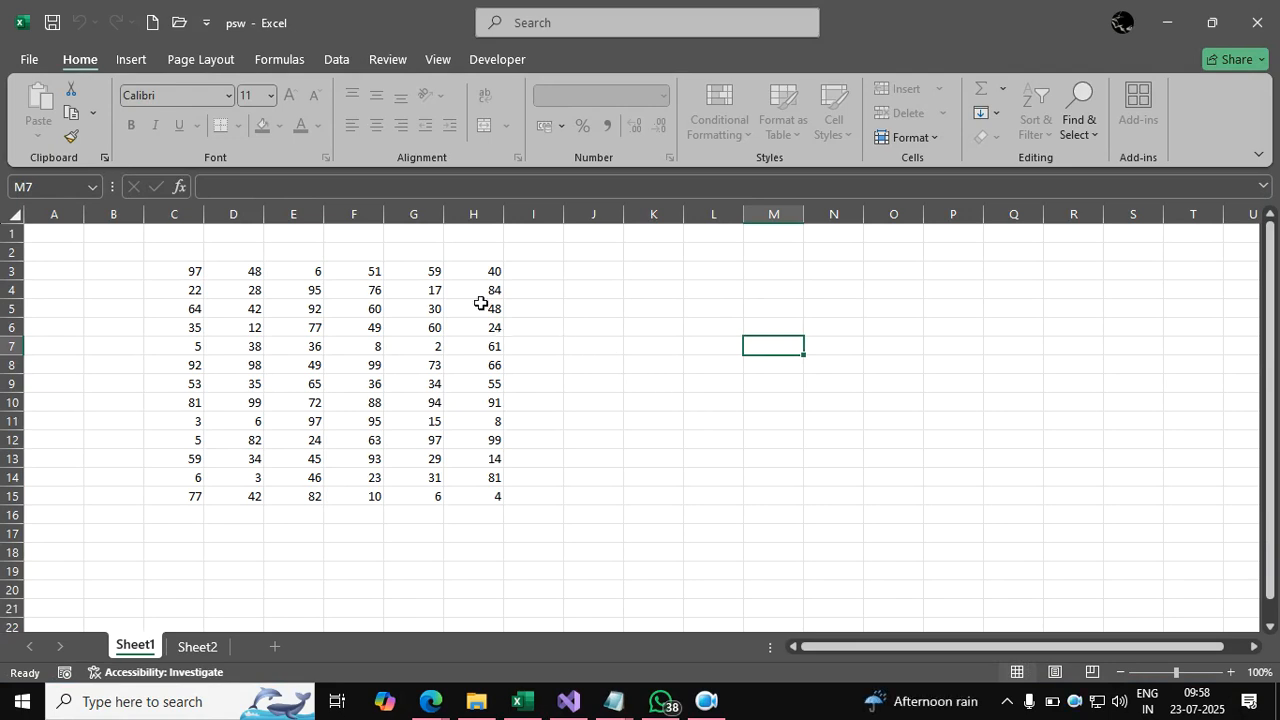
# Select various Sheet1 cells and the C3:H15 number block to check what is editable.
pyautogui.click(600, 370)
pyautogui.click(378, 330)
pyautogui.click(662, 420)
pyautogui.click(455, 368)
pyautogui.click(733, 371)
pyautogui.moveTo(185, 272); pyautogui.dragTo(495, 496)
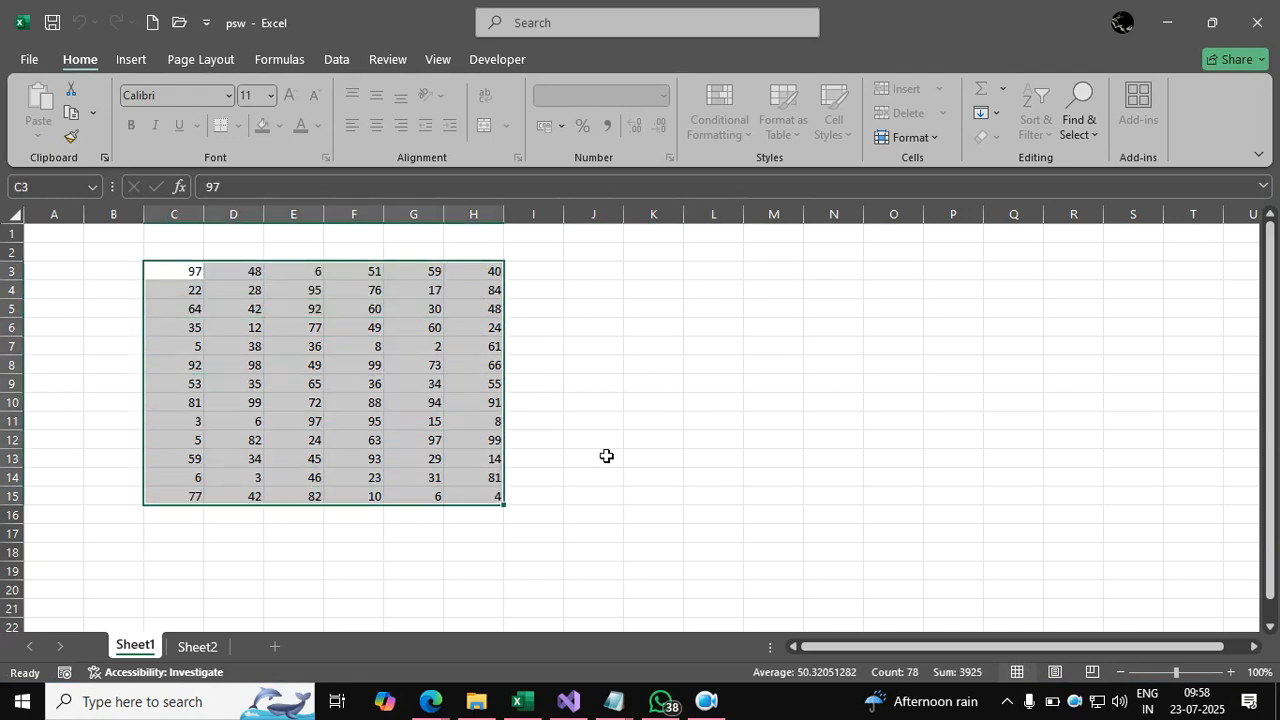
pyautogui.click(606, 456)
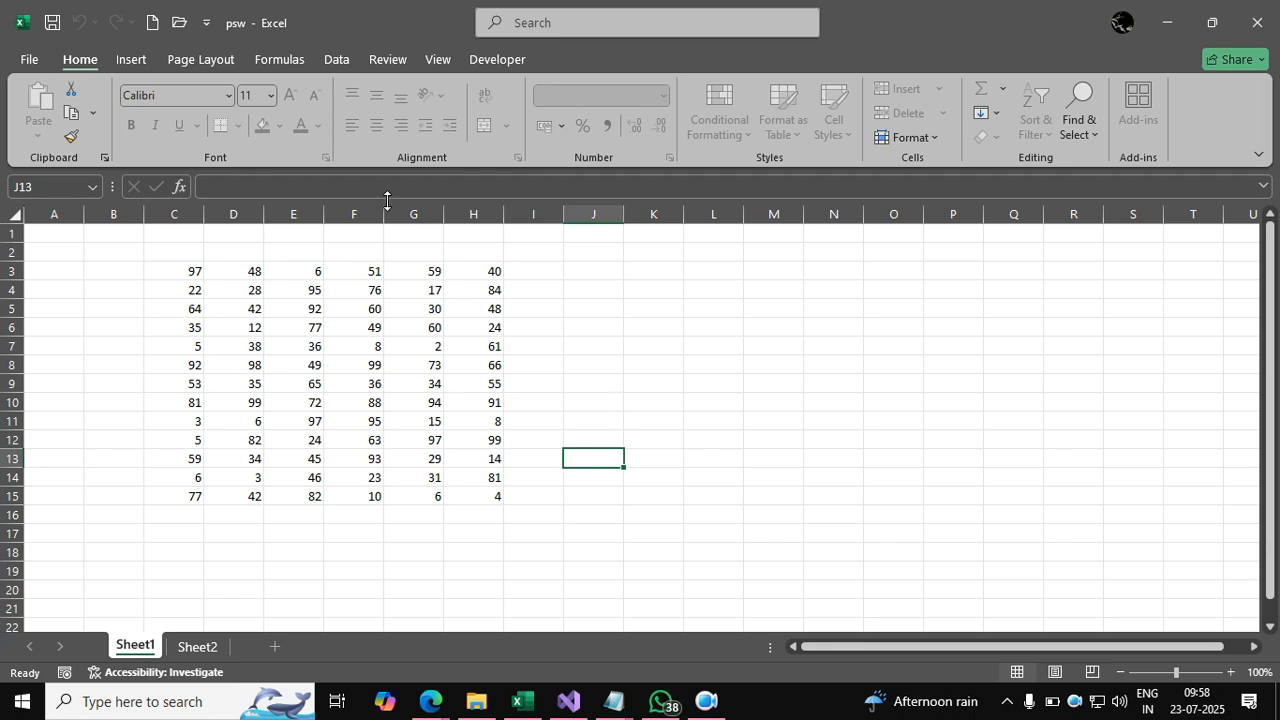
# Remove the workbook structure protection and unprotect Sheet1, entering each password.
pyautogui.click(391, 59)
pyautogui.click(653, 364)
pyautogui.click(772, 110)
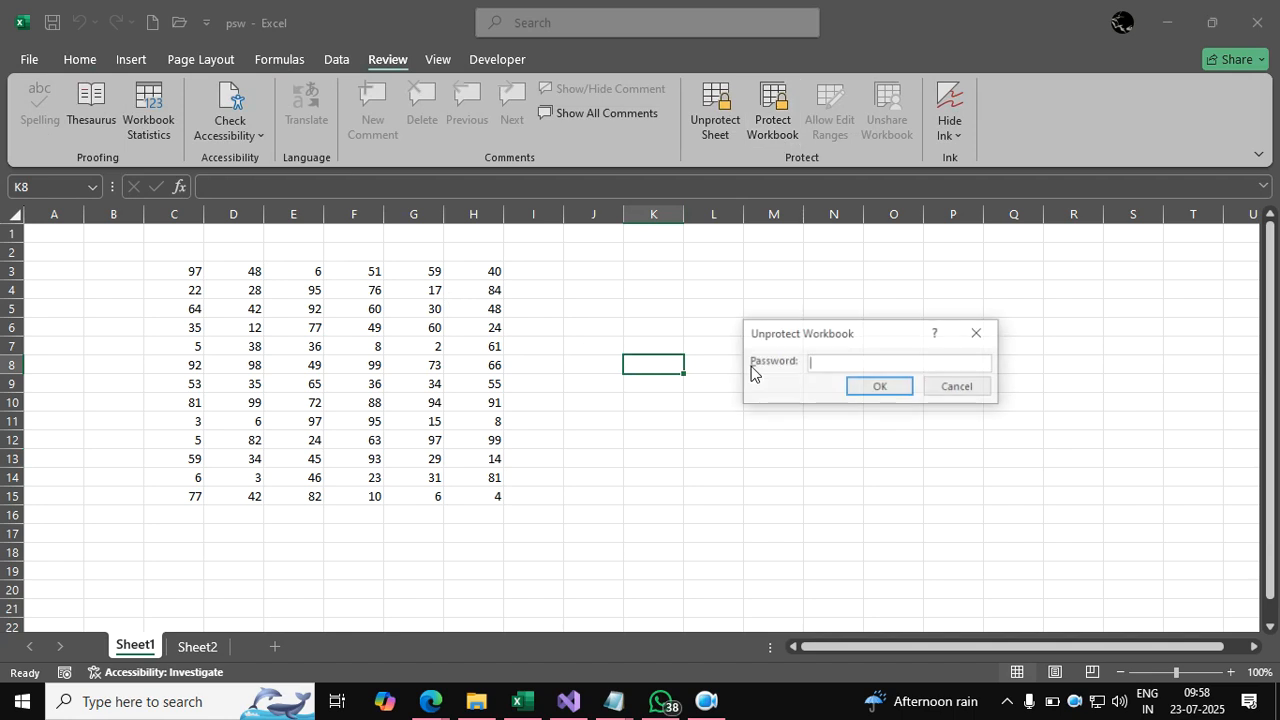
pyautogui.press('Return')
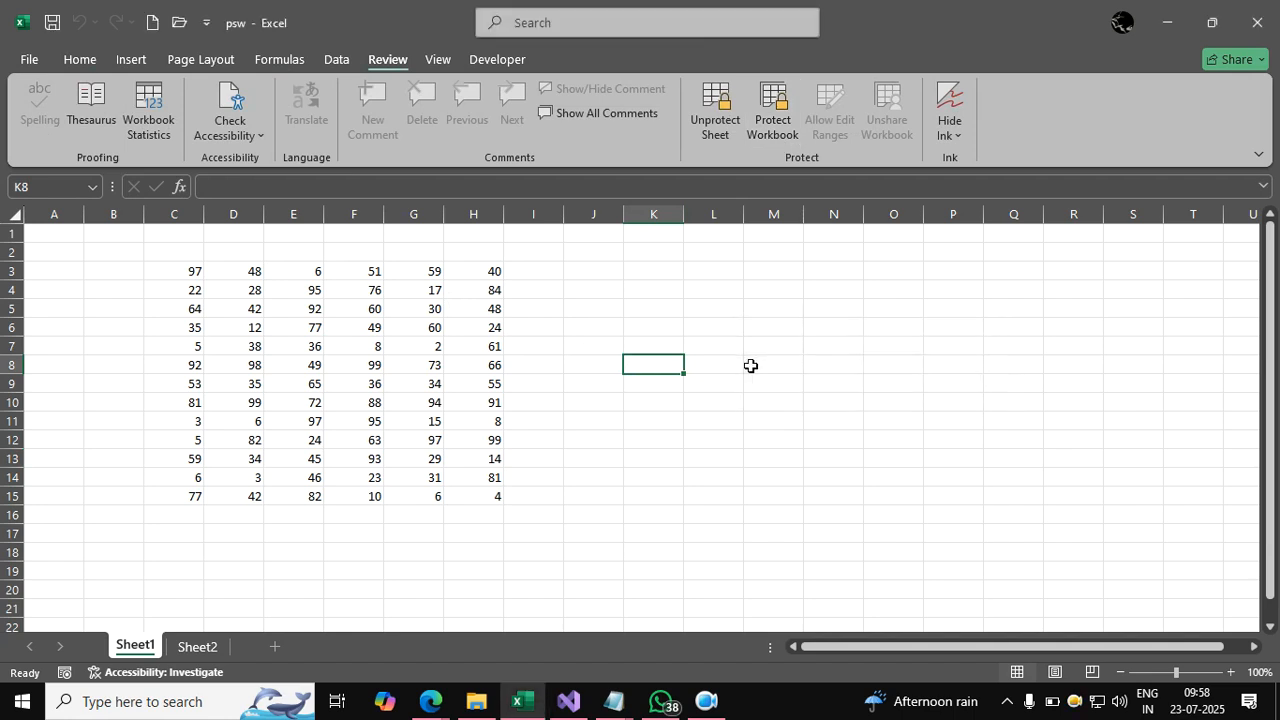
pyautogui.write('1')
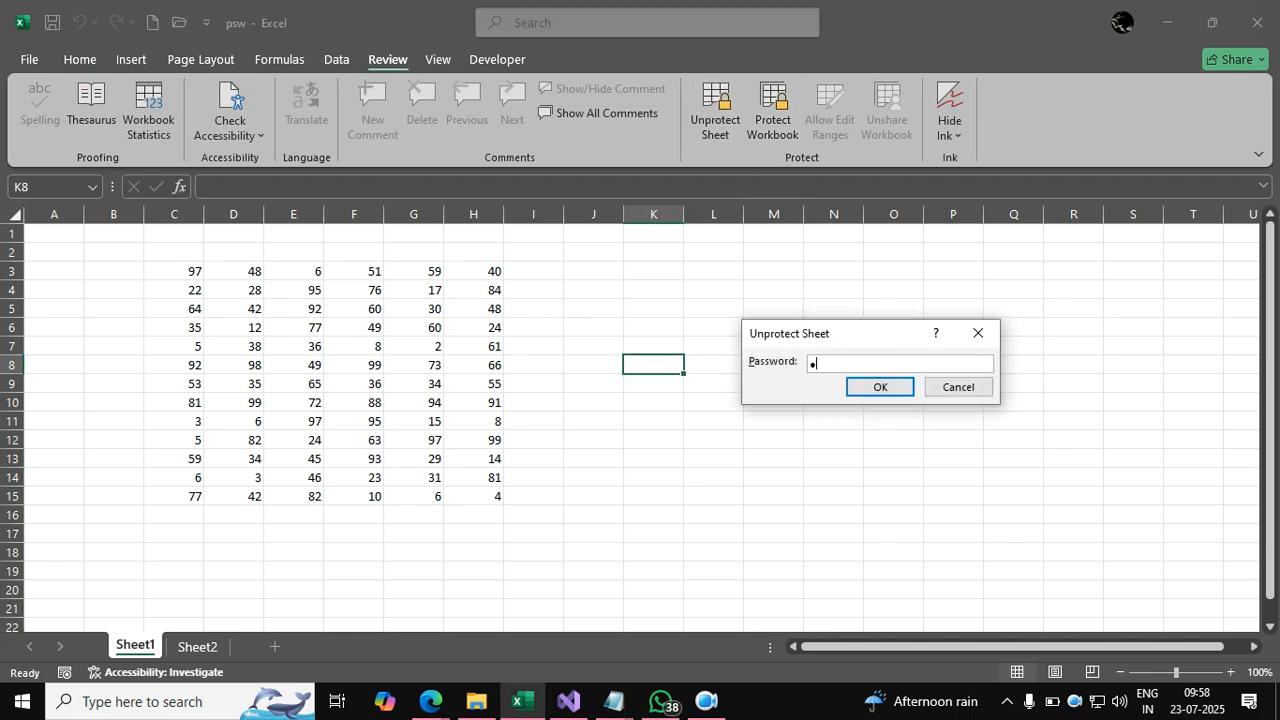
pyautogui.press('Return')
pyautogui.click(745, 329)
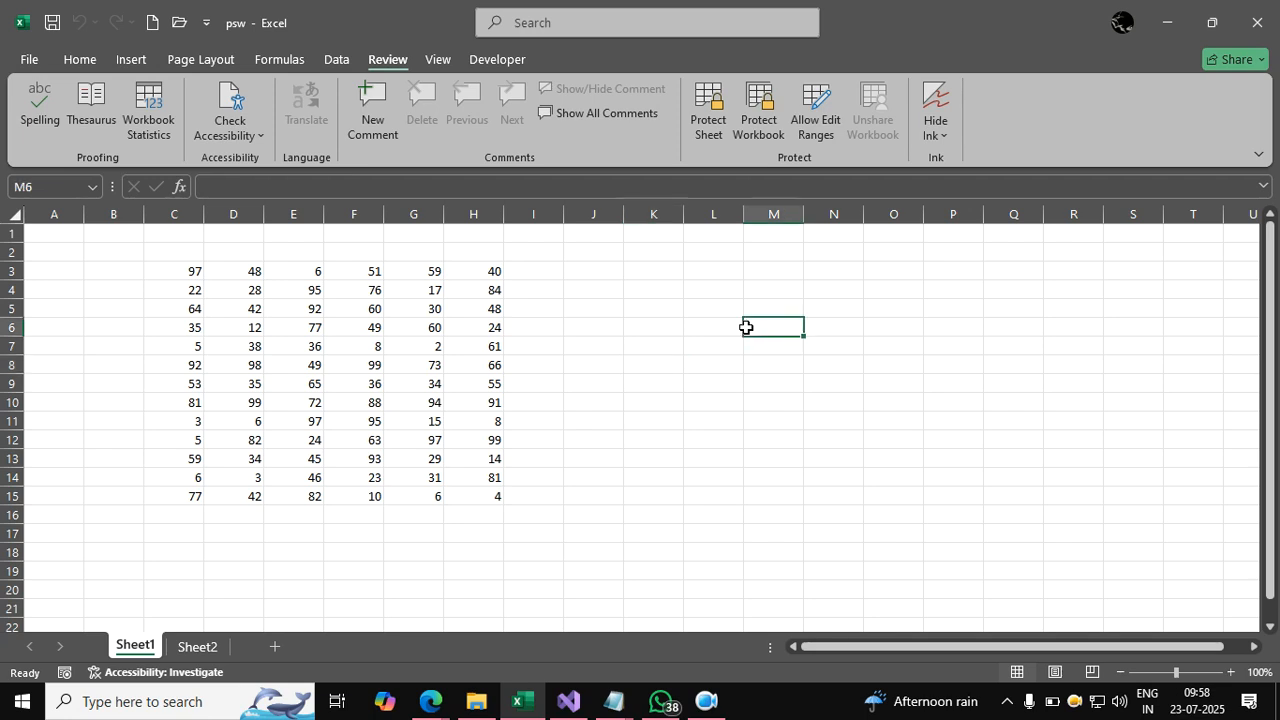
# Save psw to the Desktop through Save As with General Options, replacing the existing copy.
pyautogui.click(29, 60)
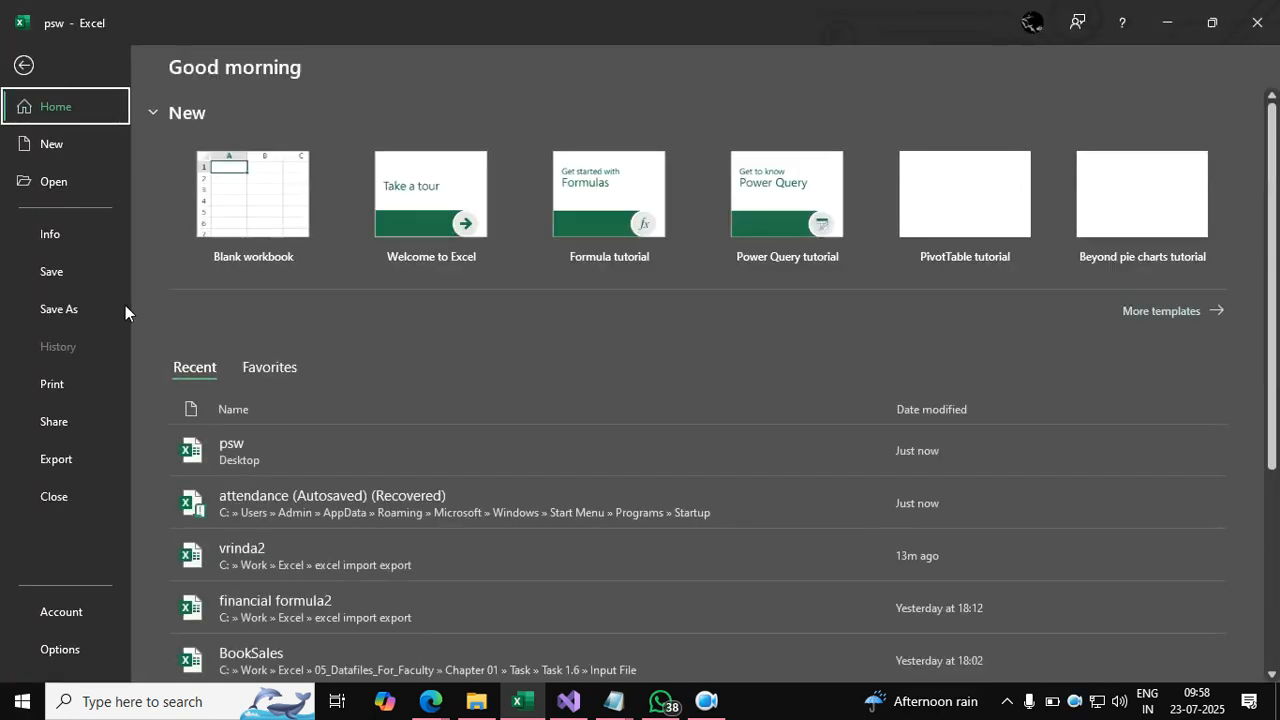
pyautogui.click(68, 309)
pyautogui.click(298, 407)
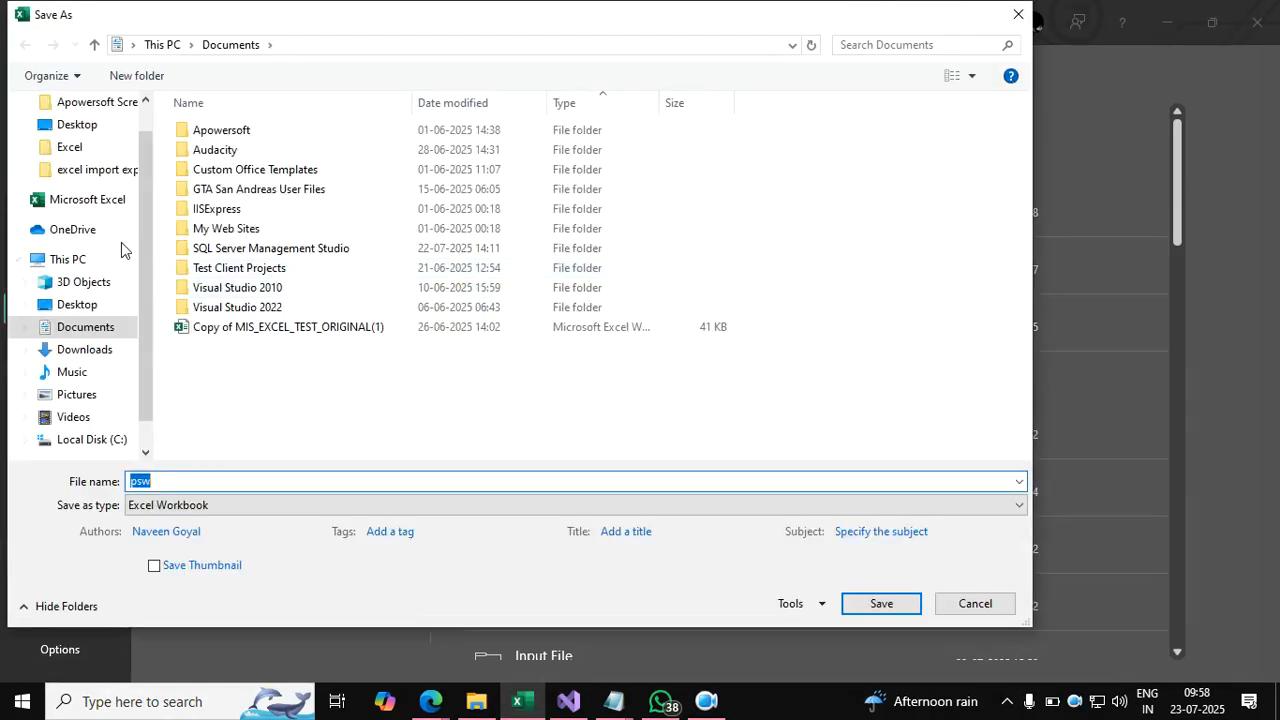
pyautogui.click(90, 304)
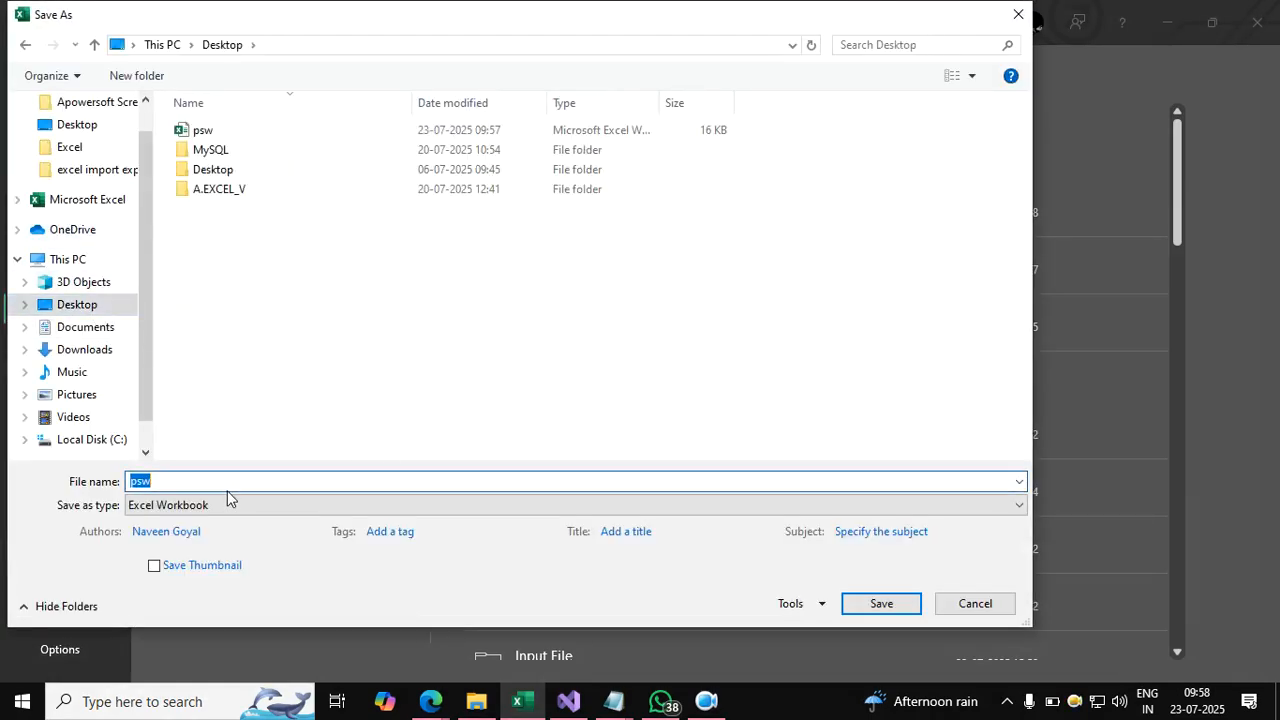
pyautogui.click(818, 604)
pyautogui.click(900, 577)
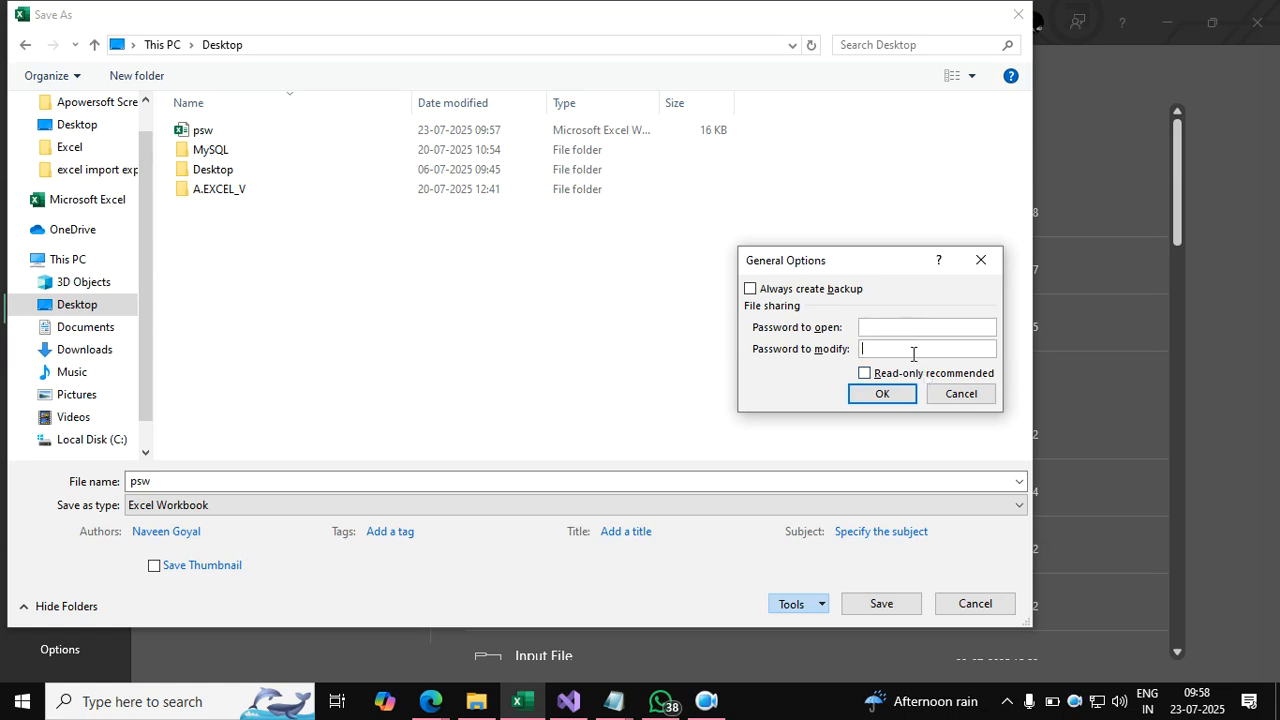
pyautogui.click(894, 395)
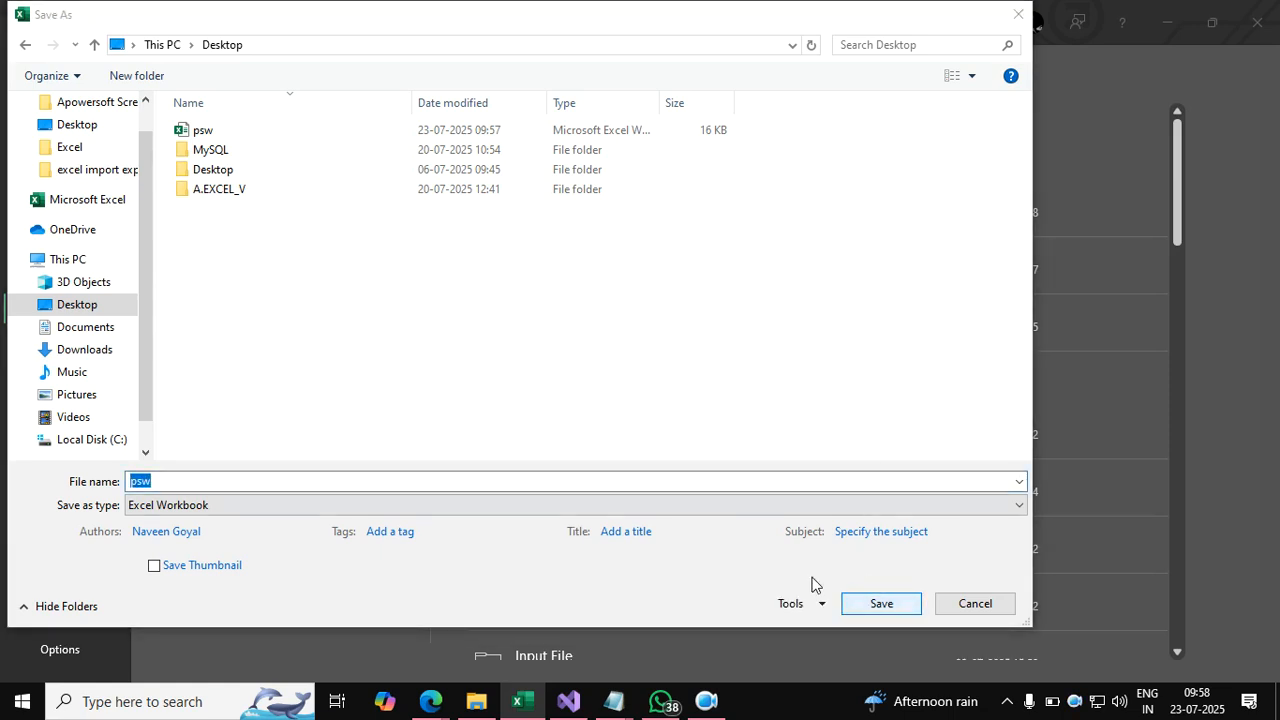
pyautogui.click(860, 598)
pyautogui.click(706, 354)
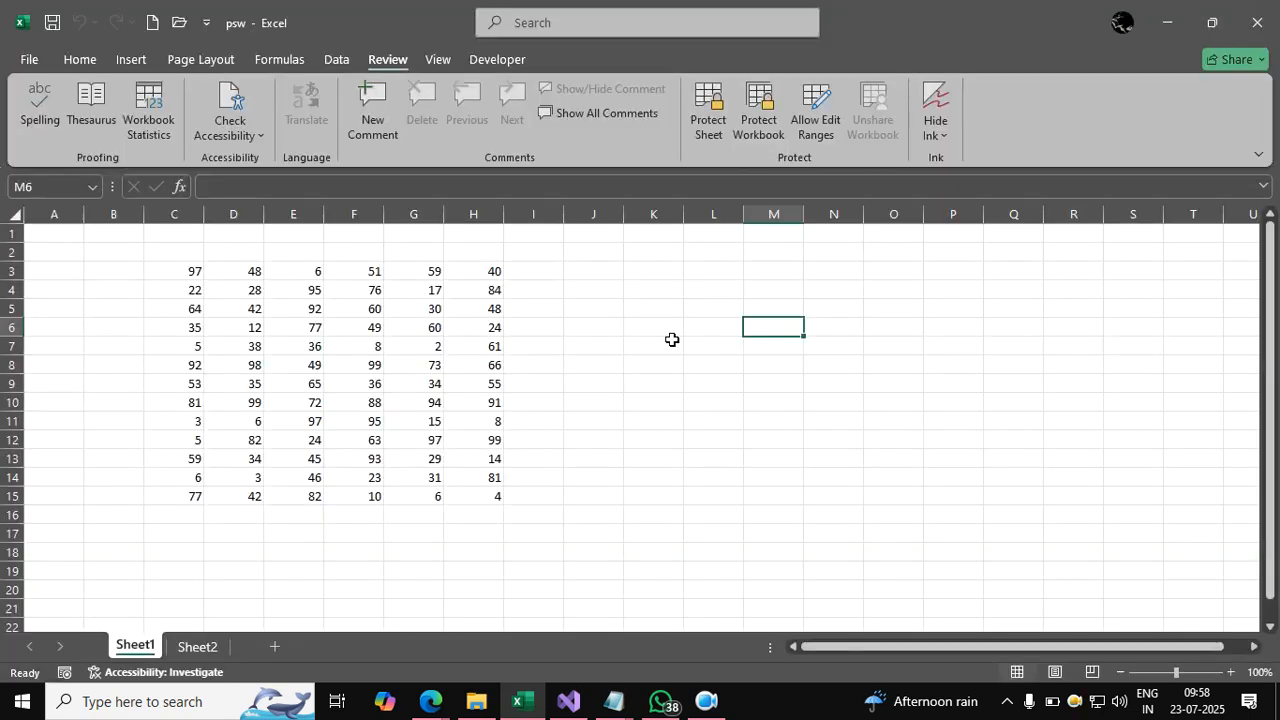
# Enter 90 in J4 and add a new blank Sheet3.
pyautogui.click(486, 304)
pyautogui.click(587, 294)
pyautogui.write('90')
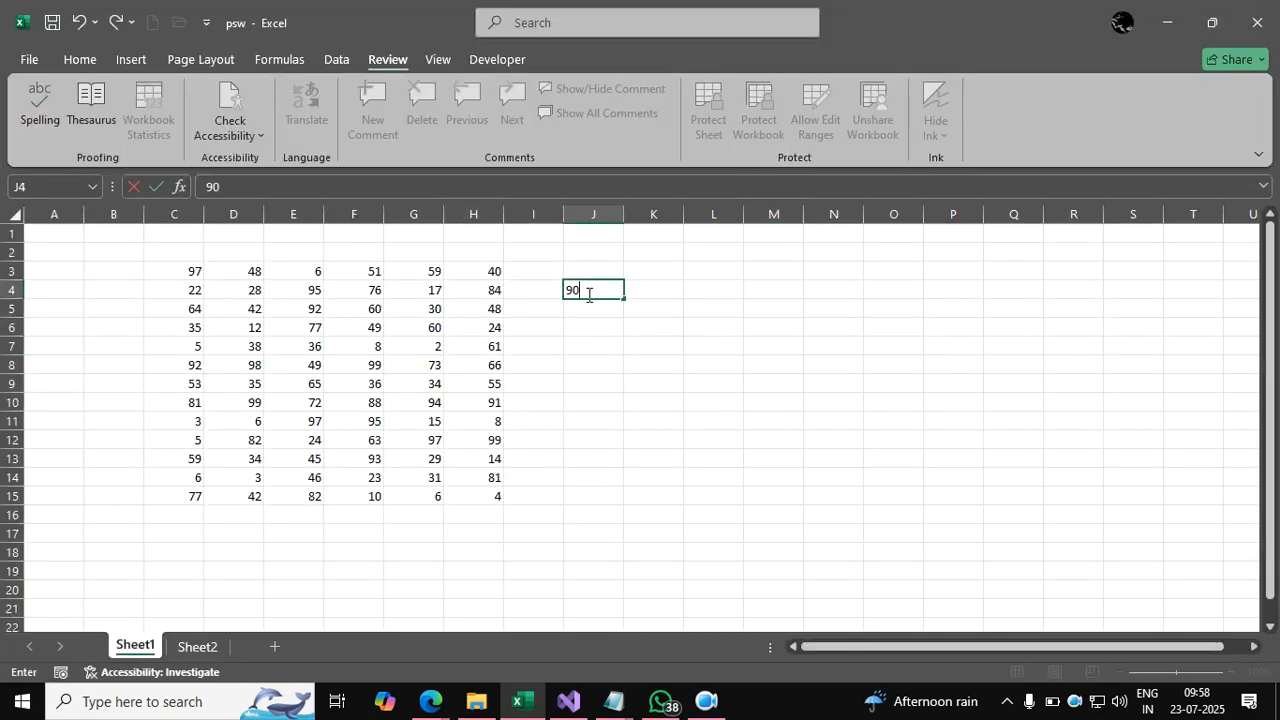
pyautogui.press('Return')
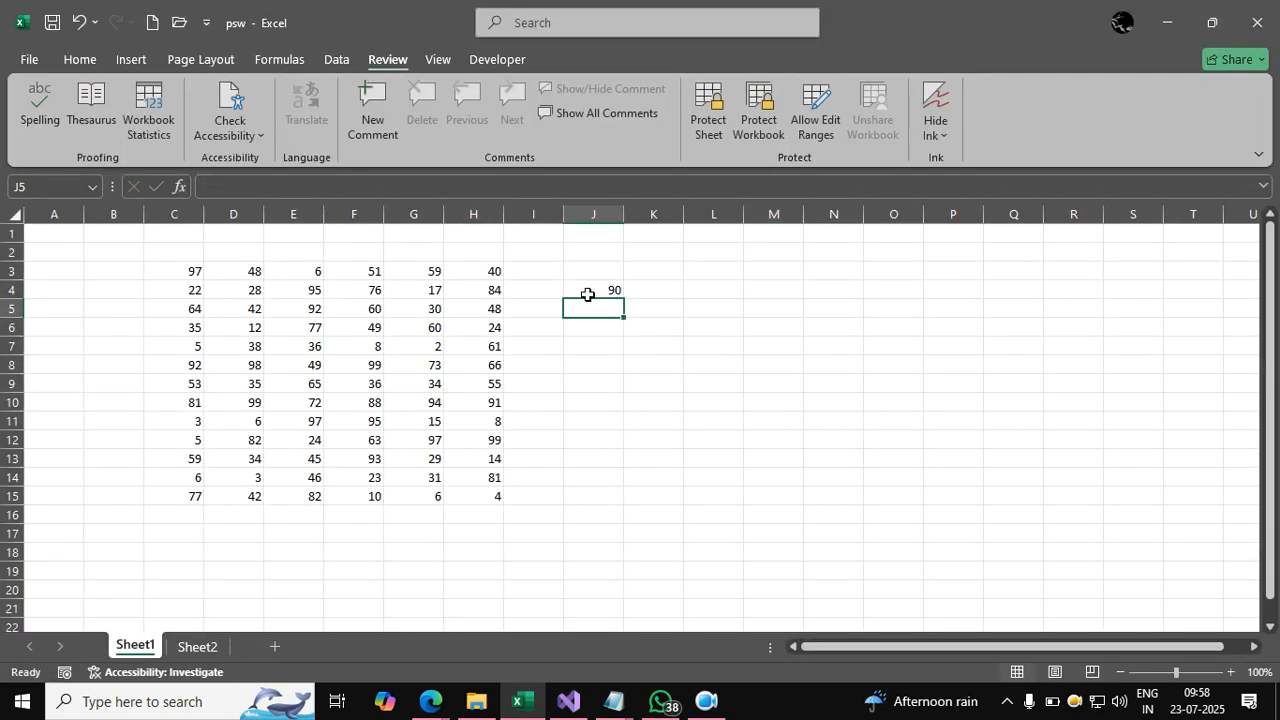
pyautogui.click(276, 646)
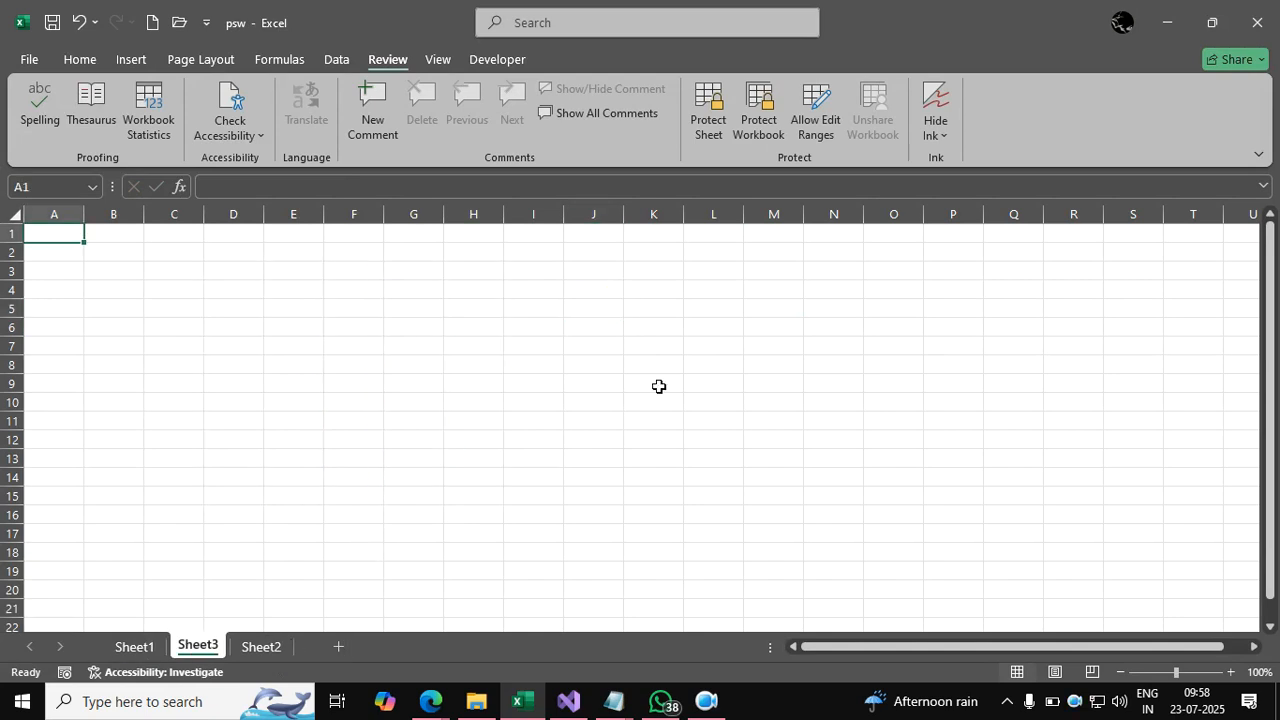
# Close Excel saving the changes, then reopen psw from the Desktop.
pyautogui.click(1257, 22)
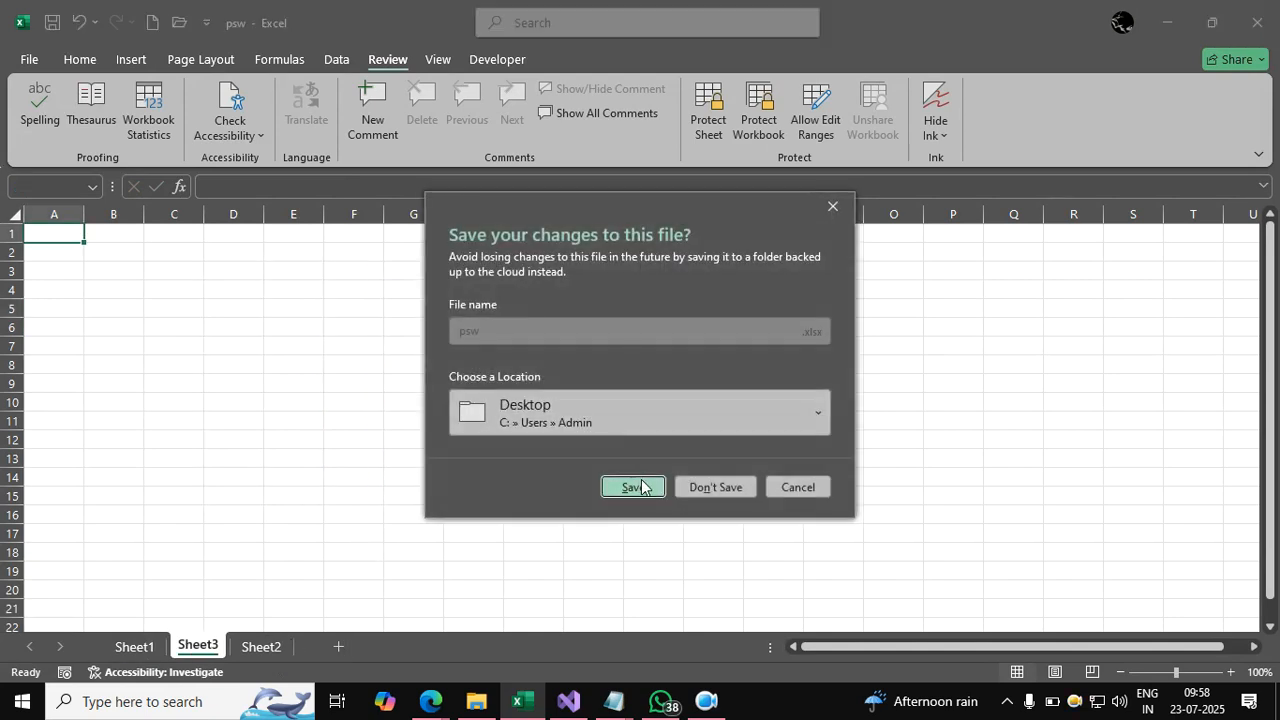
pyautogui.click(632, 486)
pyautogui.click(175, 32)
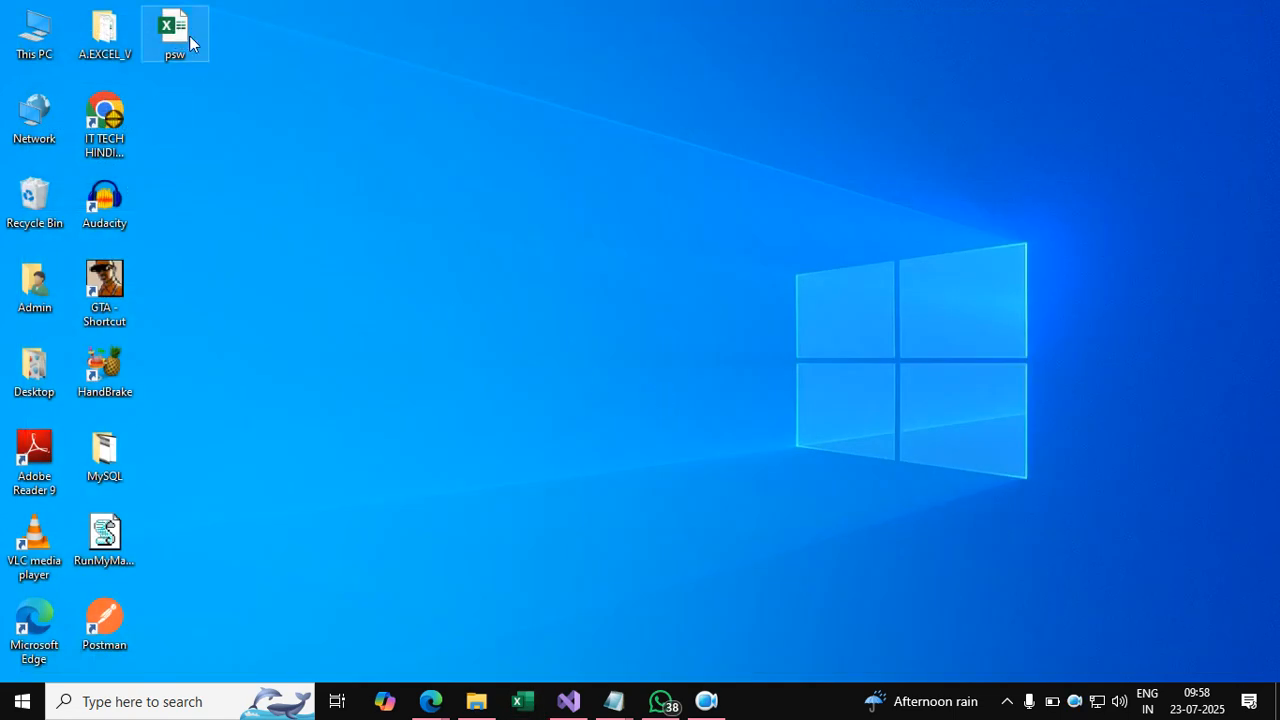
pyautogui.click(194, 54)
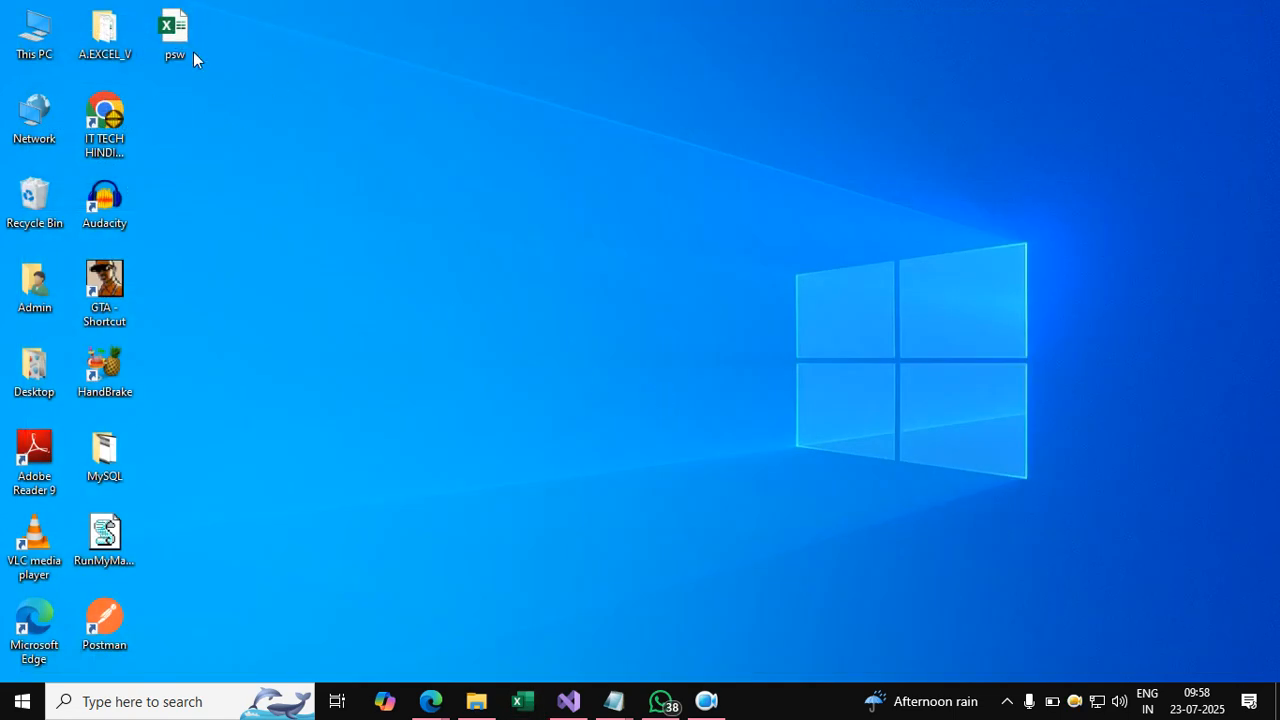
pyautogui.doubleClick(176, 32)
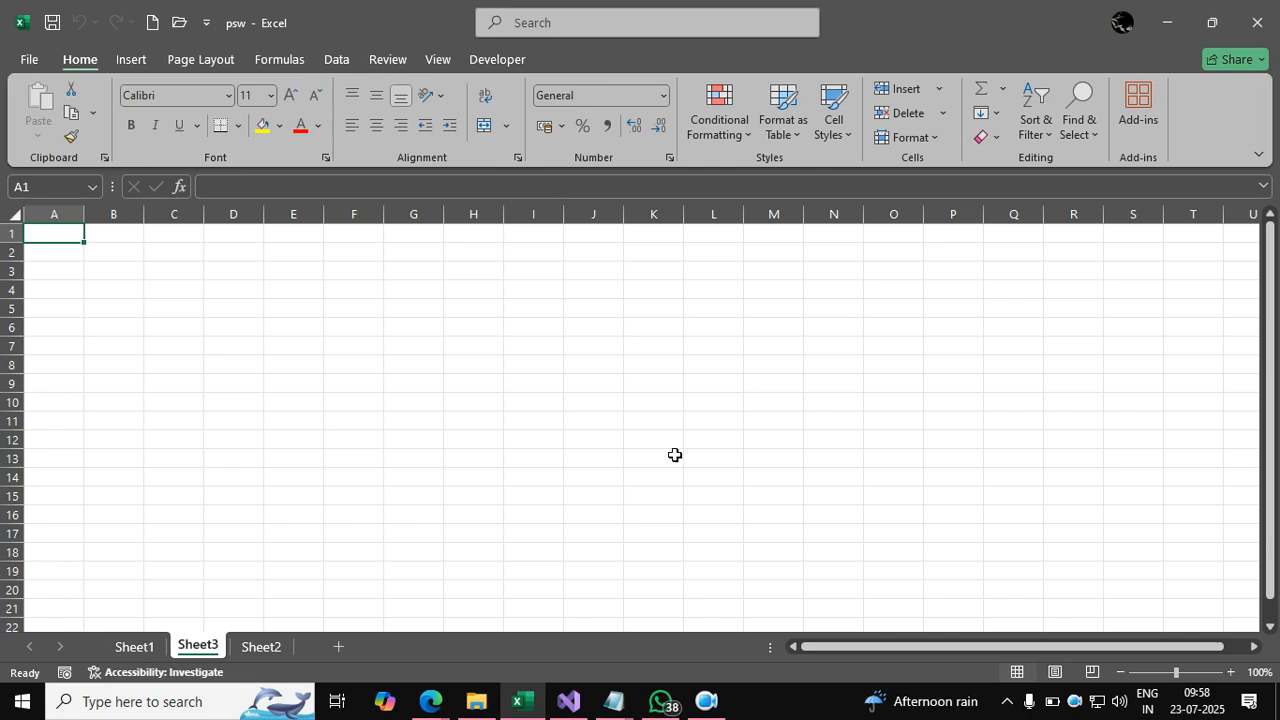
# On Sheet1, delete the 90 from J4 and enter the heading 'sum' in J2.
pyautogui.click(518, 436)
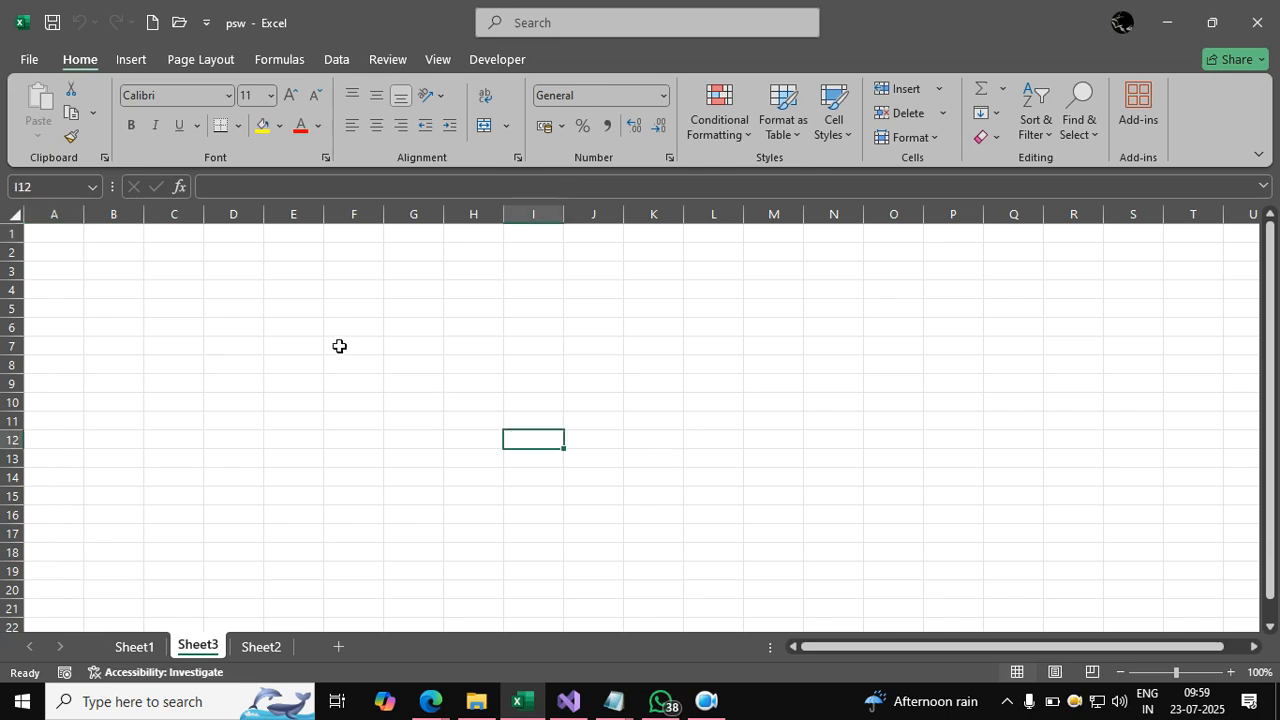
pyautogui.click(158, 648)
pyautogui.click(424, 474)
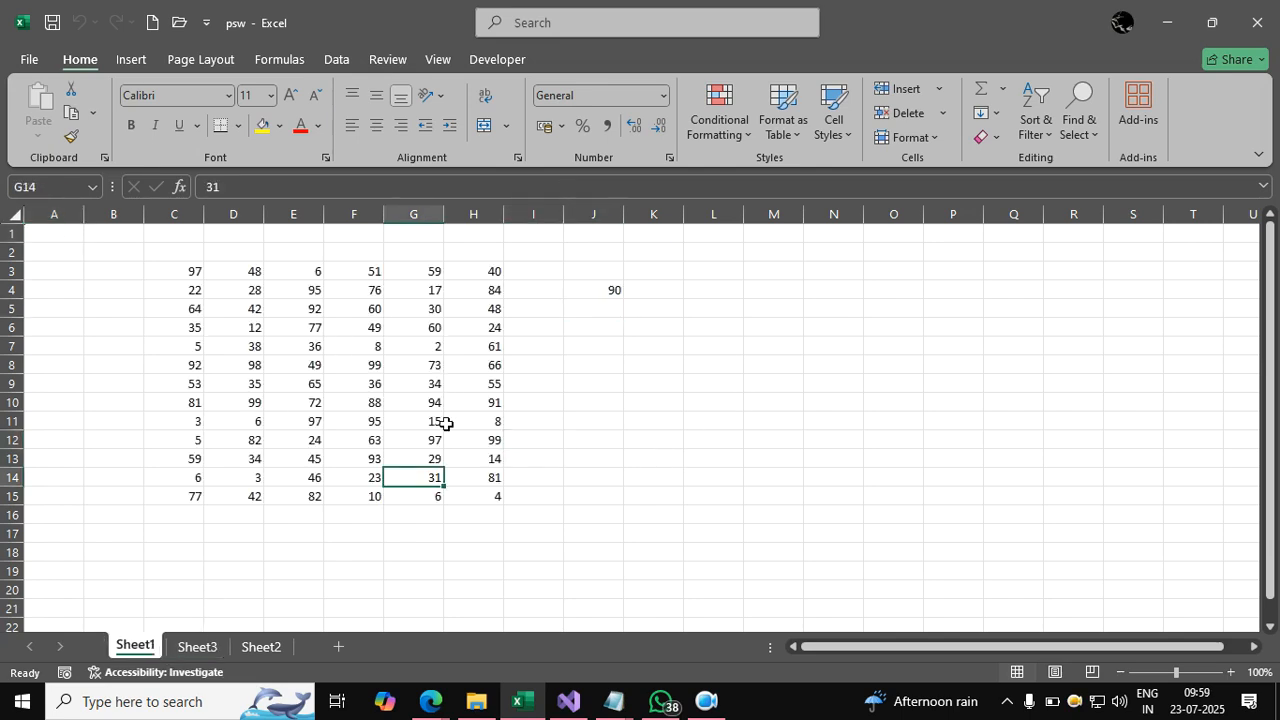
pyautogui.click(613, 291)
pyautogui.press('Delete')
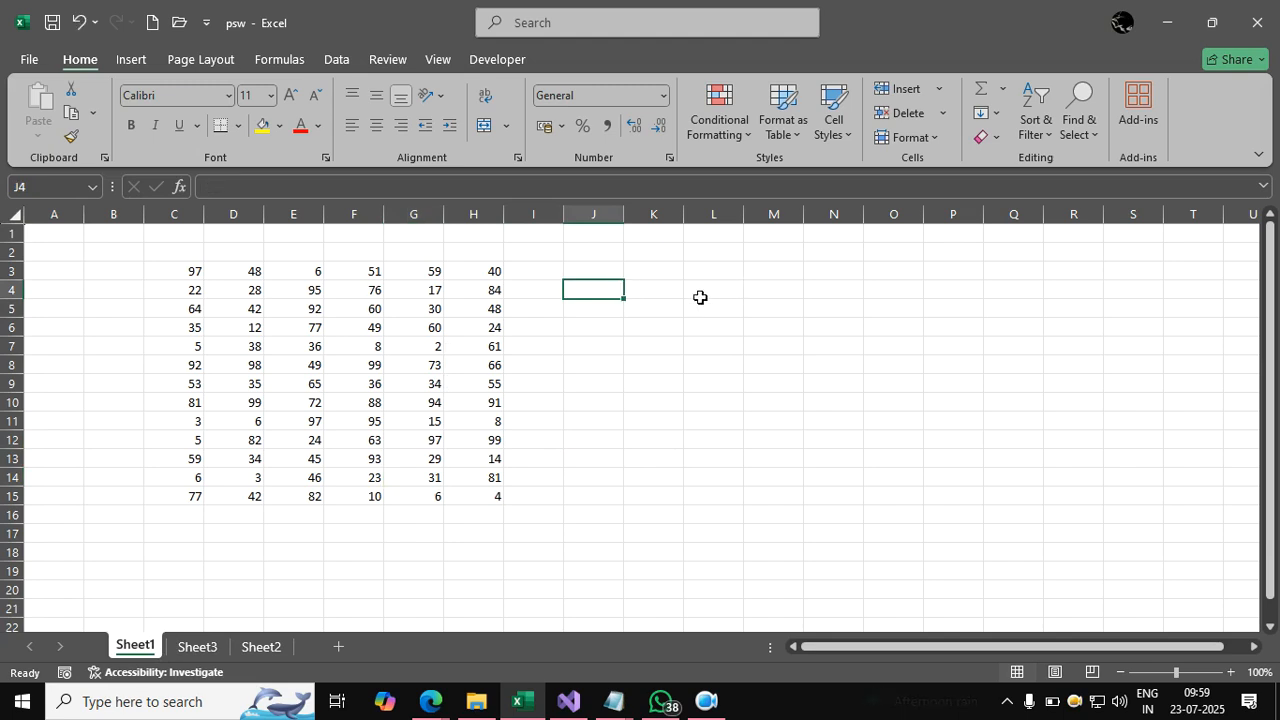
pyautogui.click(594, 269)
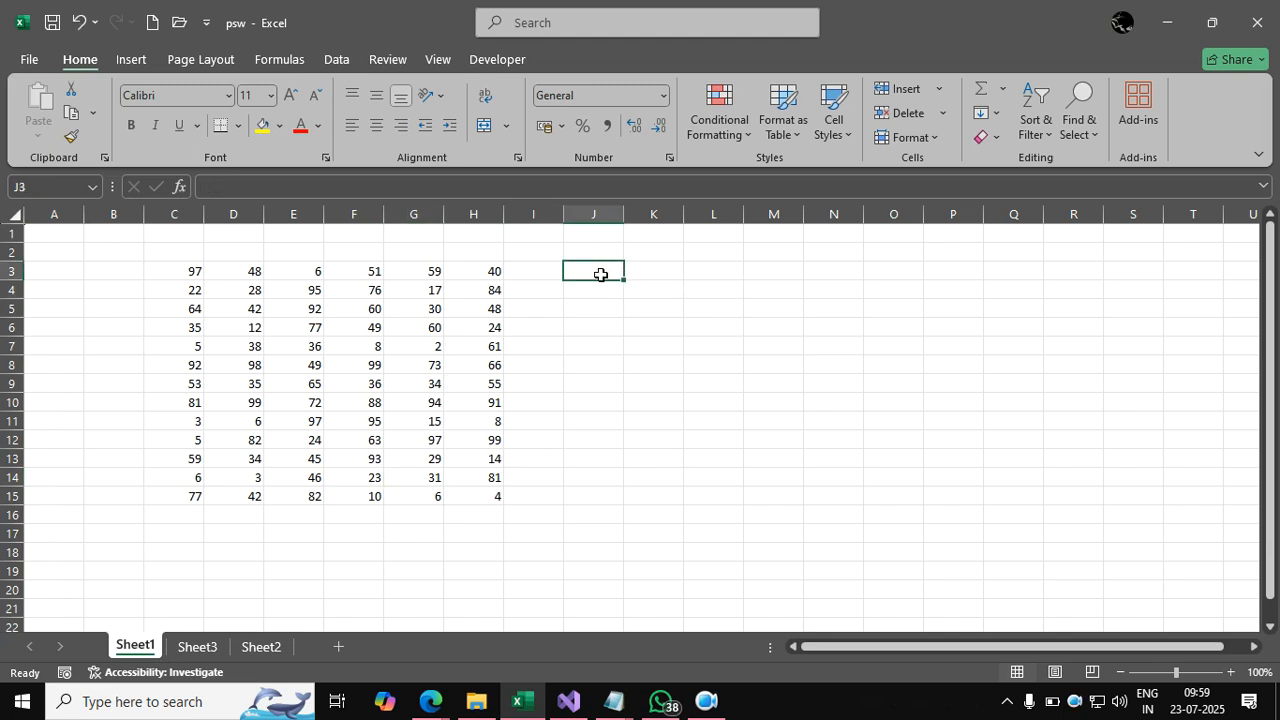
pyautogui.click(598, 248)
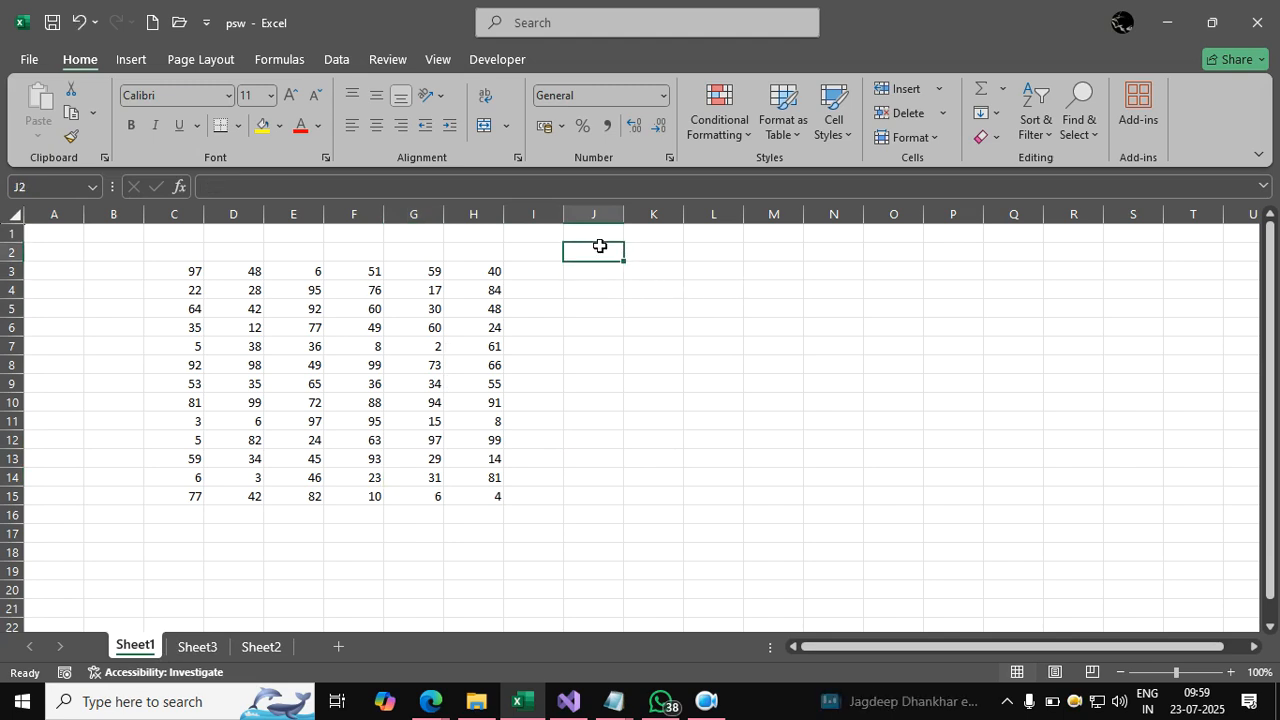
pyautogui.write('sum')
pyautogui.press('Return')
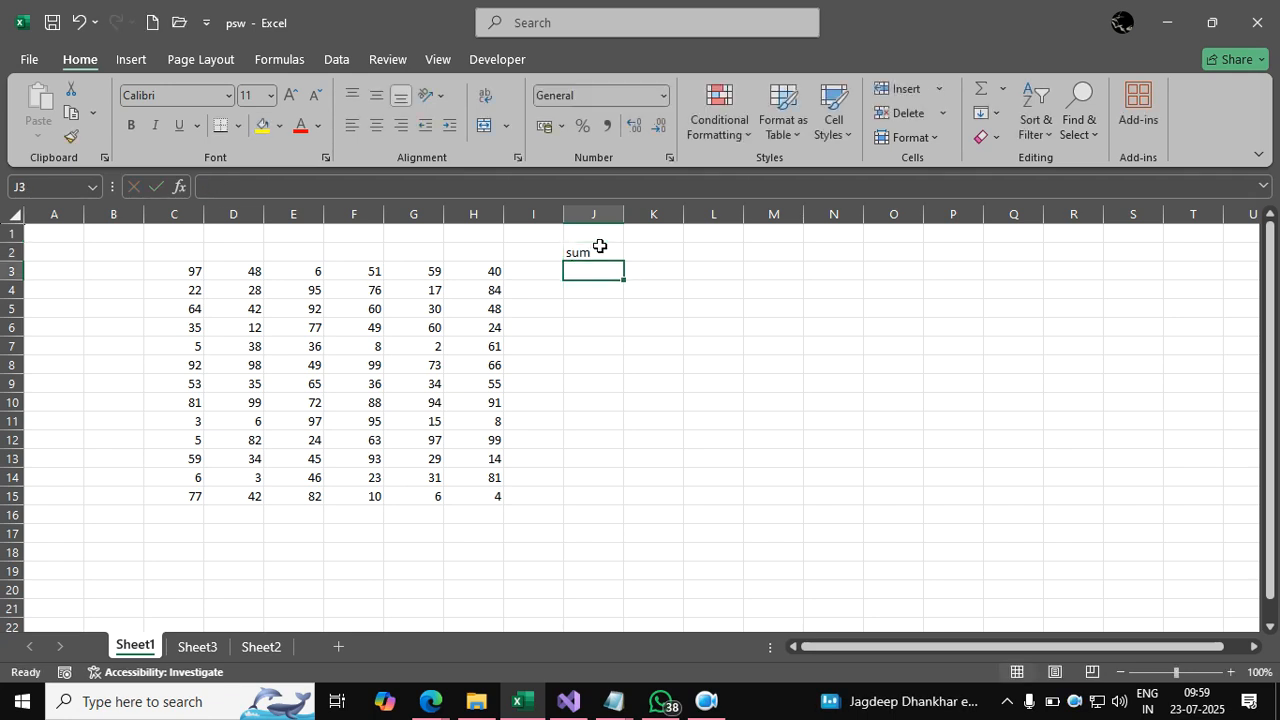
# Apply All Borders to the empty J3:J15 column and the C3:H15 number block.
pyautogui.moveTo(592, 271); pyautogui.dragTo(605, 497)
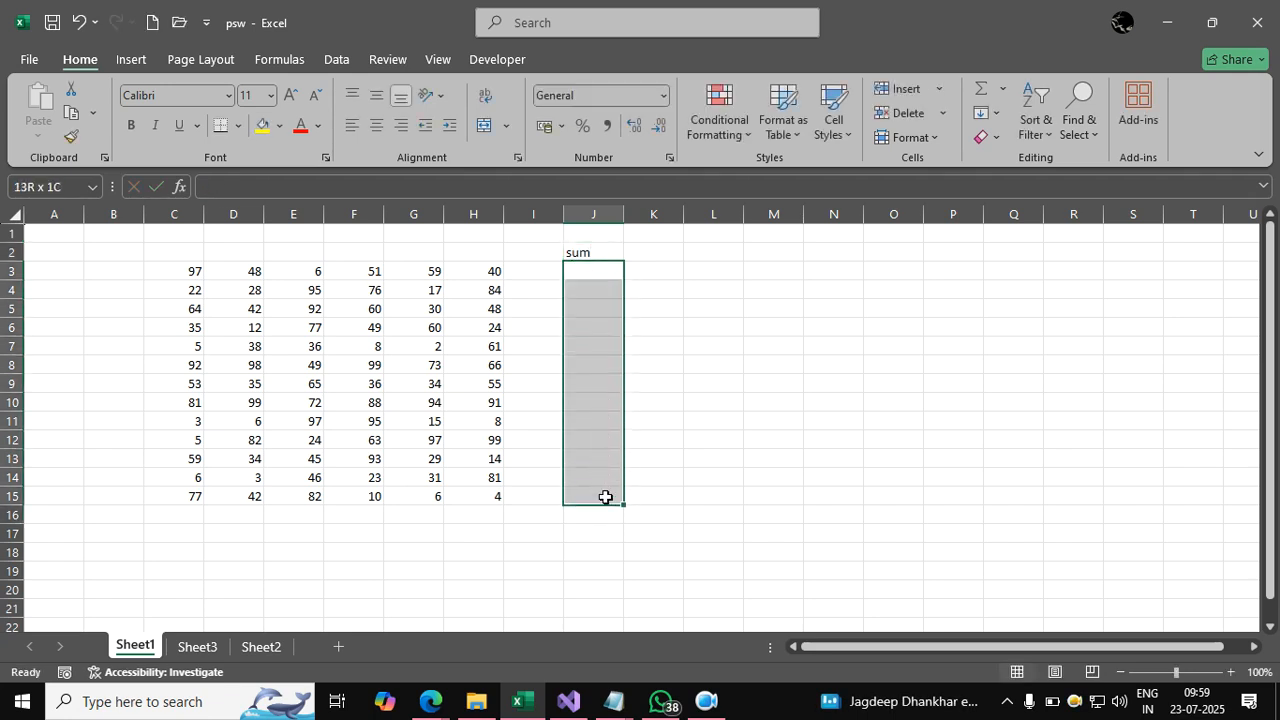
pyautogui.click(238, 125)
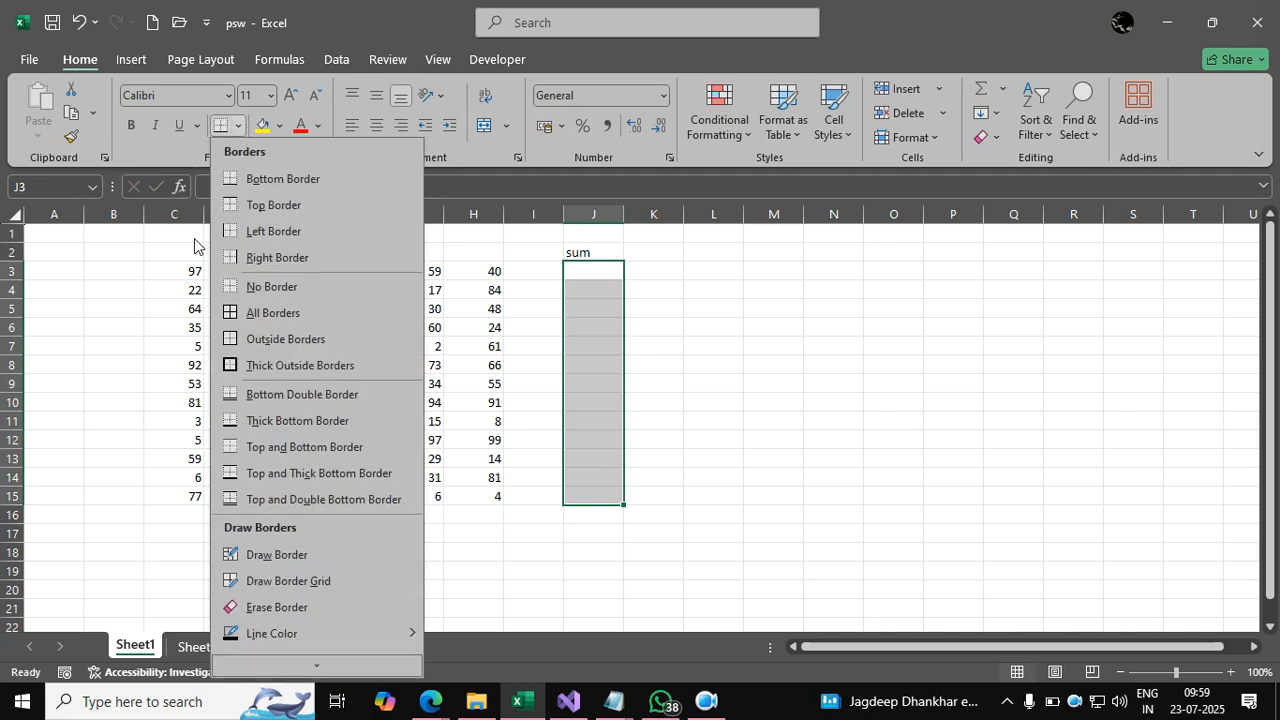
pyautogui.click(237, 313)
pyautogui.moveTo(186, 270); pyautogui.dragTo(483, 490)
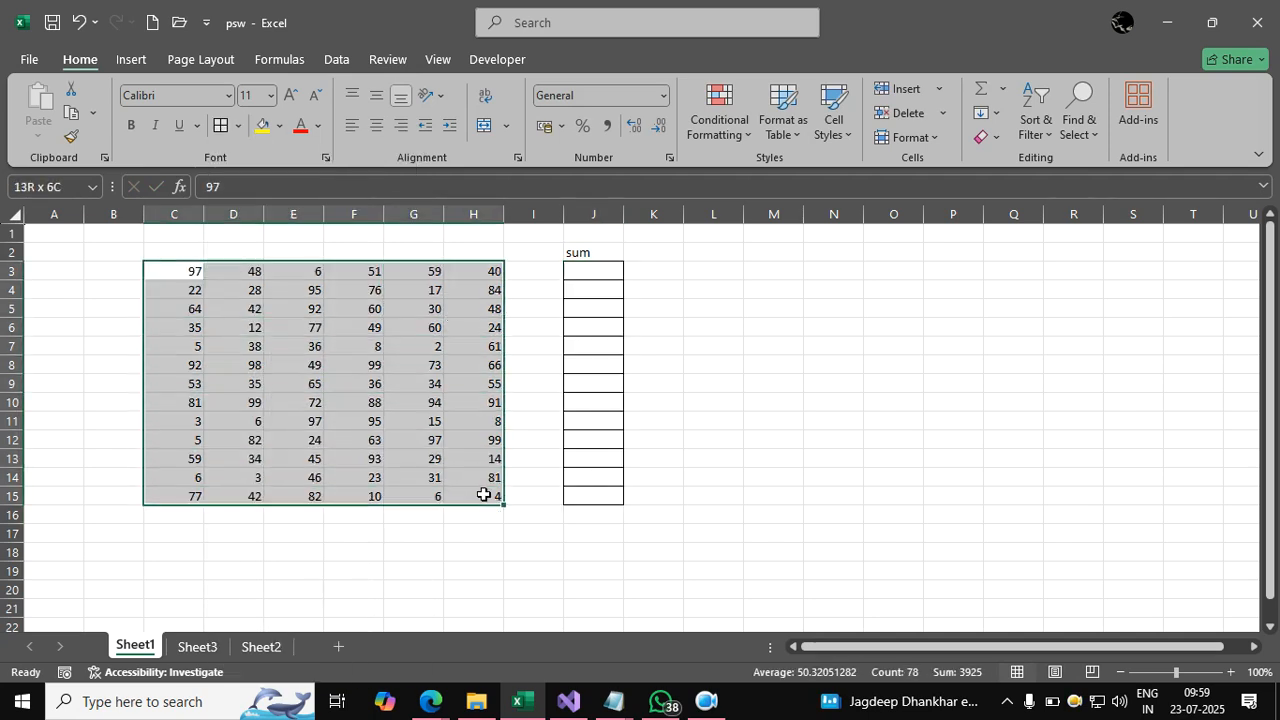
pyautogui.click(221, 125)
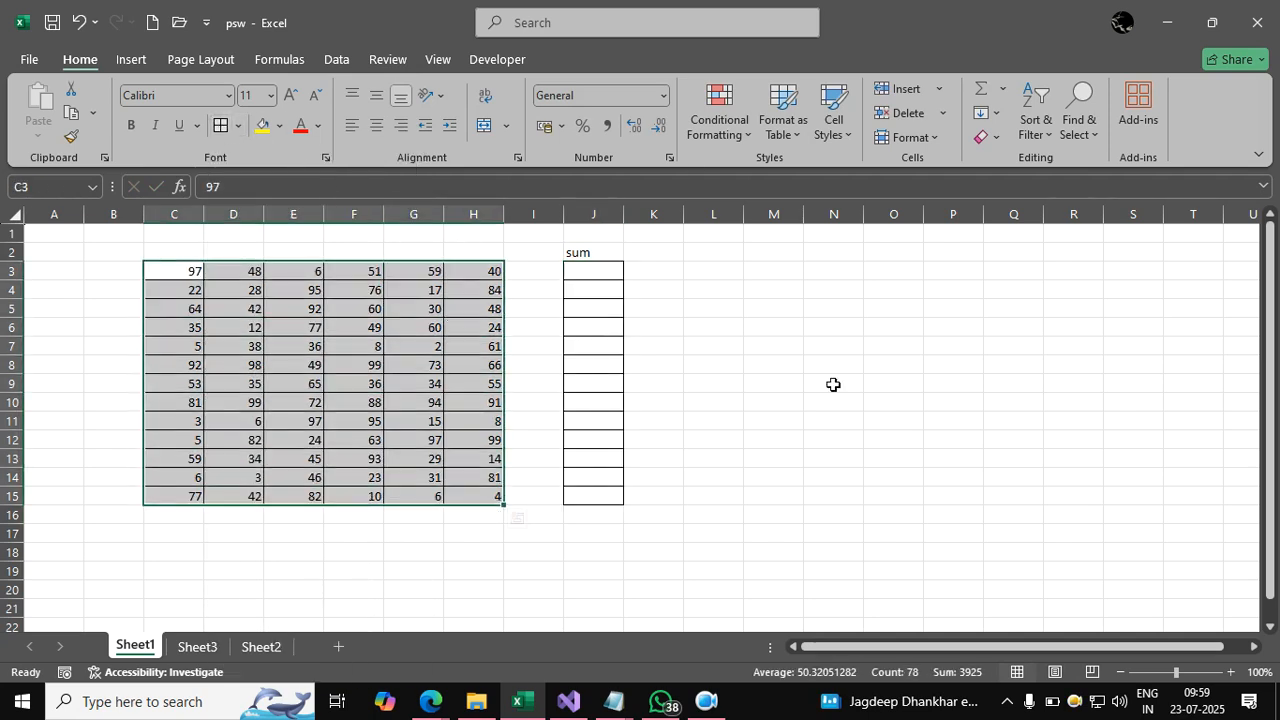
pyautogui.click(903, 414)
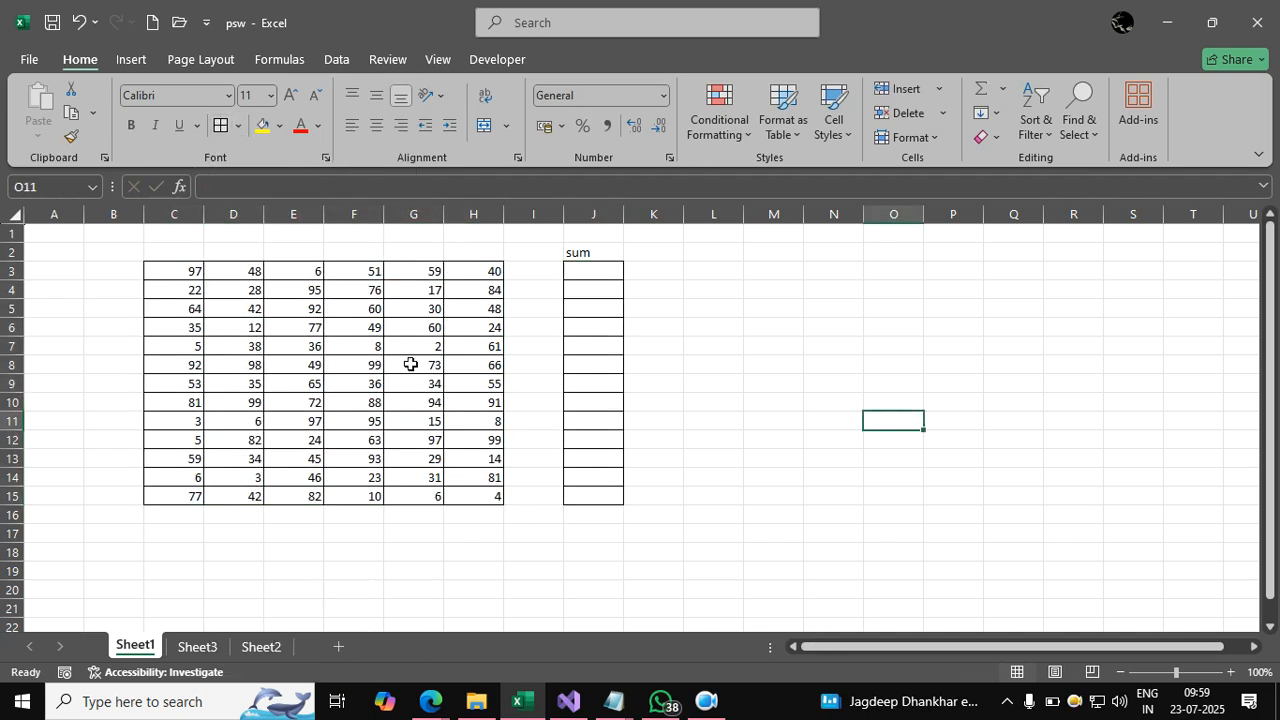
pyautogui.click(588, 249)
# Give the J2 'sum' heading the orange Accent2 cell style.
pyautogui.click(833, 112)
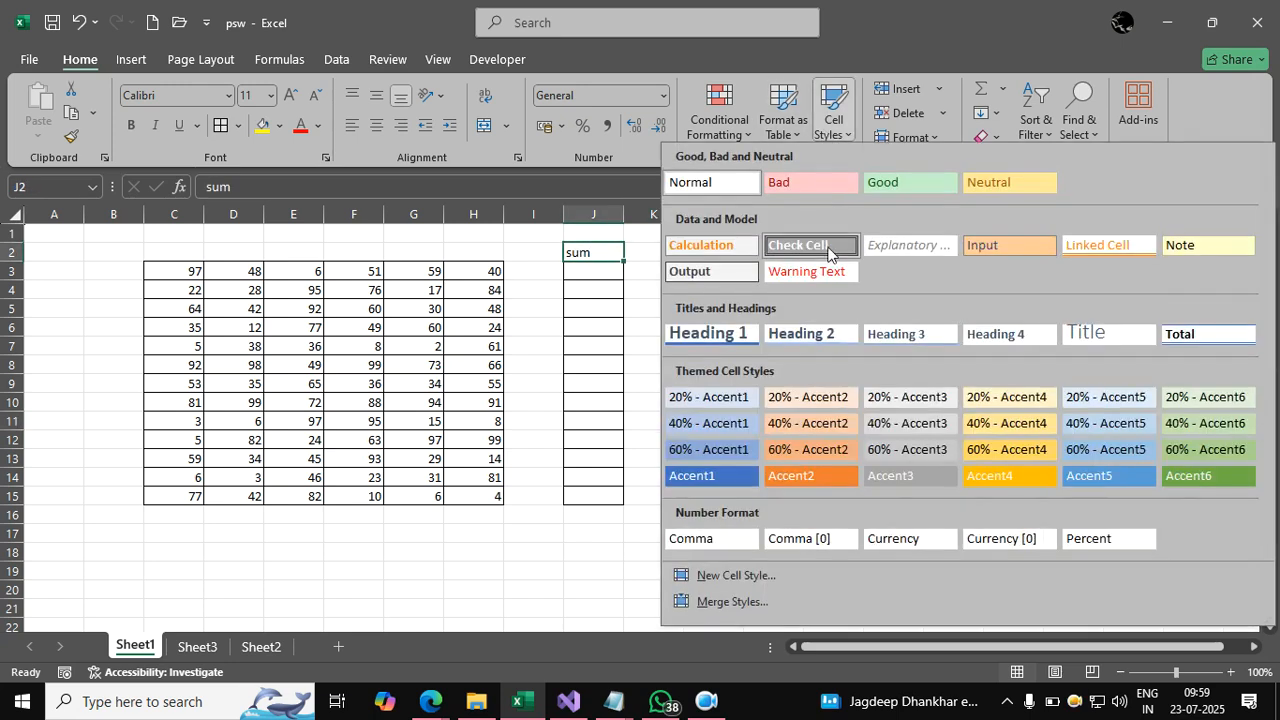
pyautogui.click(806, 476)
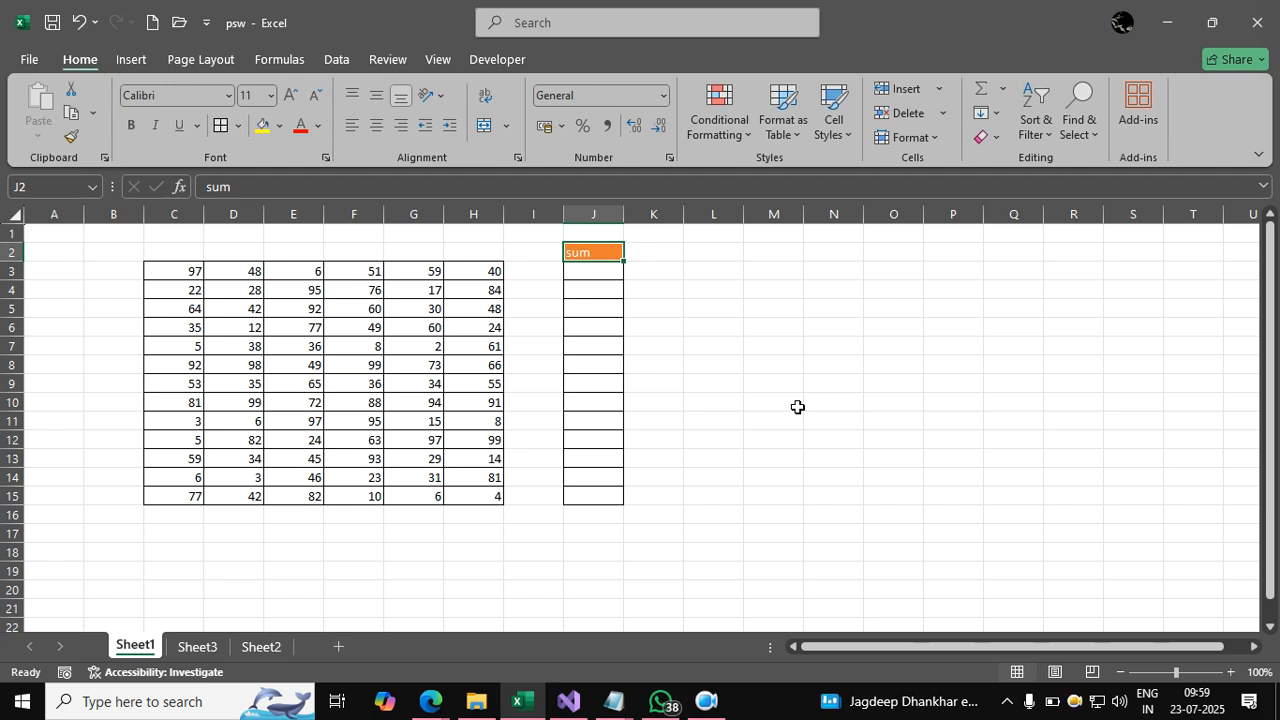
pyautogui.click(848, 416)
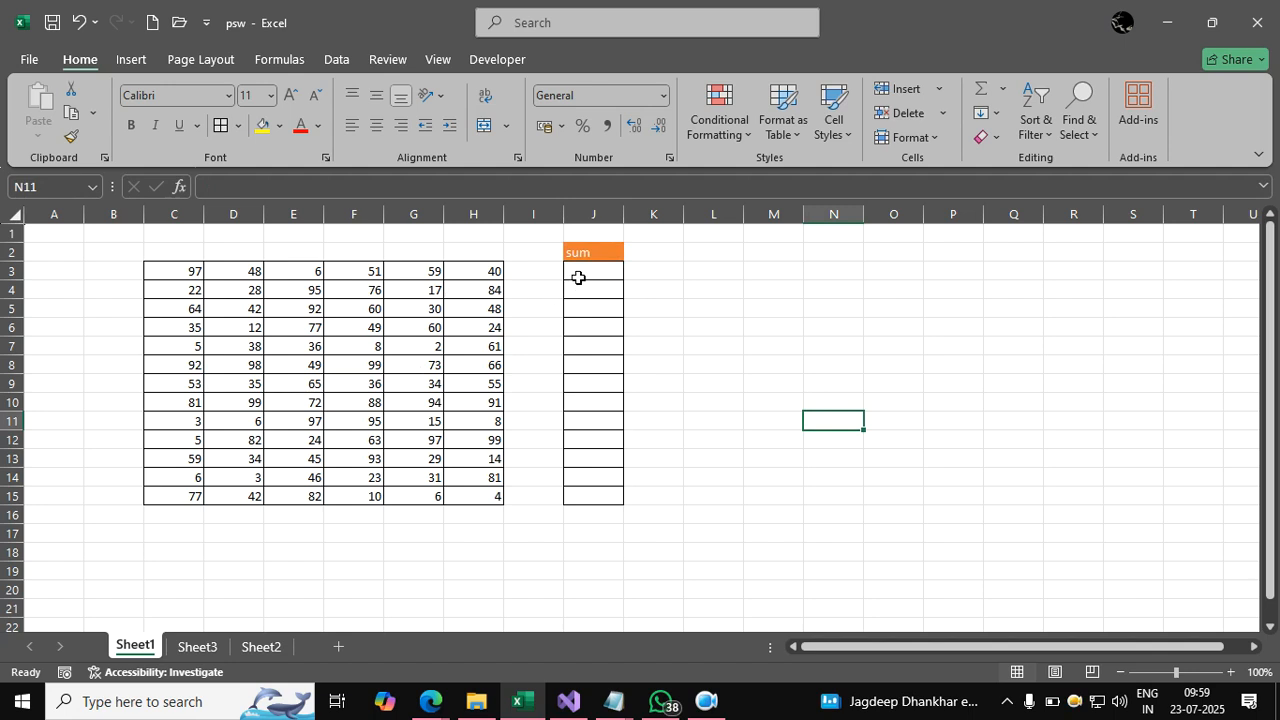
# Reselect the empty sum cells J3:J15 and bring up the Review commands.
pyautogui.moveTo(586, 266); pyautogui.dragTo(590, 496)
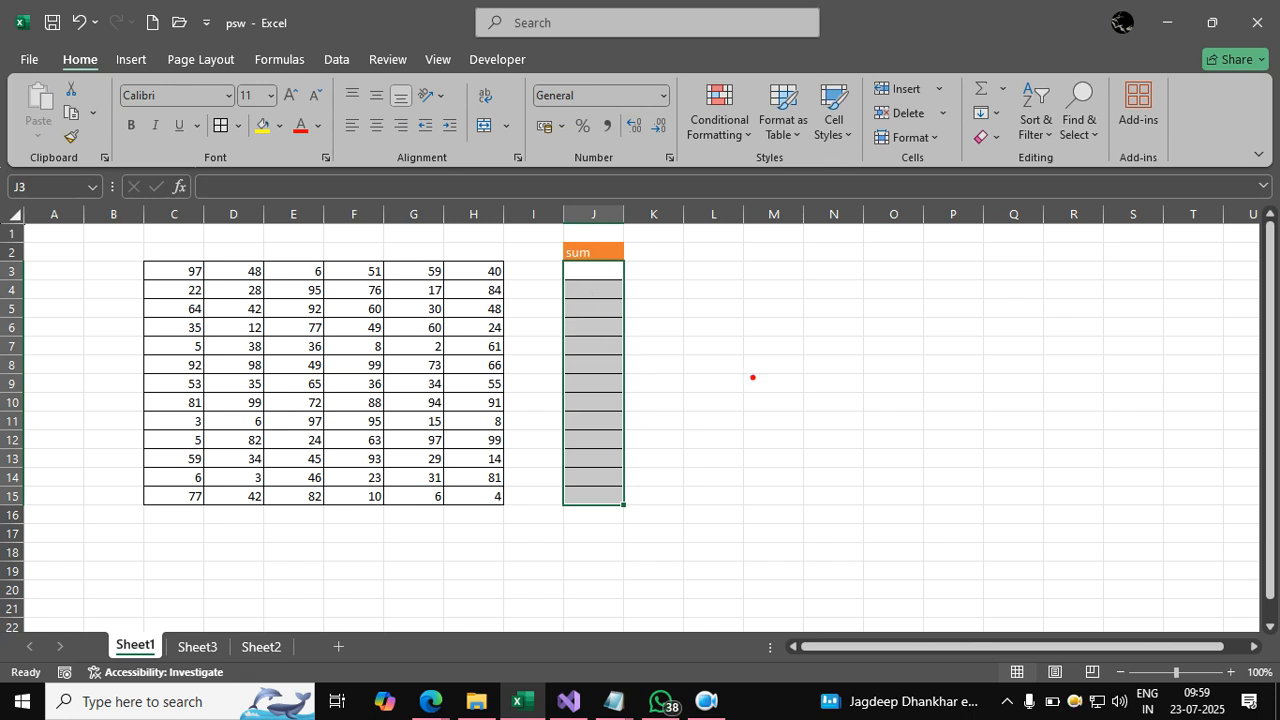
pyautogui.moveTo(750, 548)
pyautogui.mouseDown()
pyautogui.moveTo(686, 555)
pyautogui.moveTo(642, 497)
pyautogui.mouseUp()
pyautogui.click(652, 492)
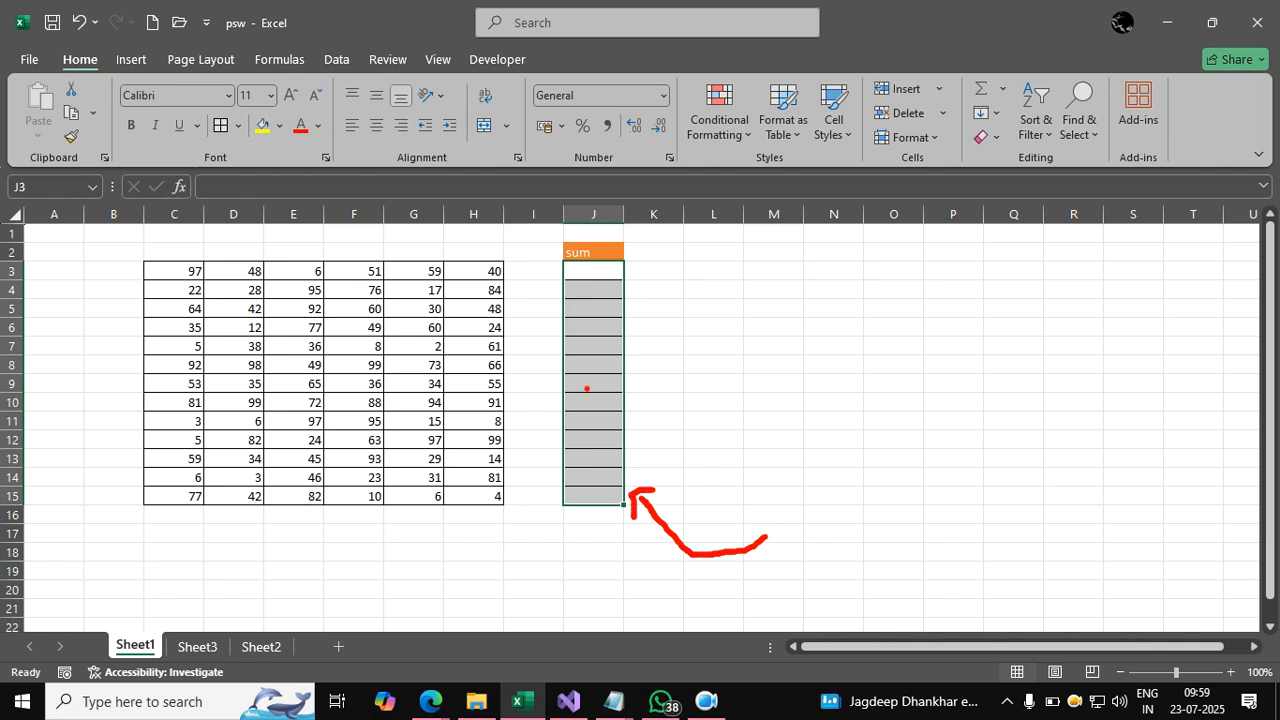
pyautogui.moveTo(643, 256)
pyautogui.mouseDown()
pyautogui.moveTo(527, 415)
pyautogui.moveTo(736, 312)
pyautogui.moveTo(580, 176)
pyautogui.mouseUp()
pyautogui.moveTo(1100, 270)
pyautogui.mouseDown()
pyautogui.moveTo(625, 310)
pyautogui.moveTo(650, 348)
pyautogui.mouseUp()
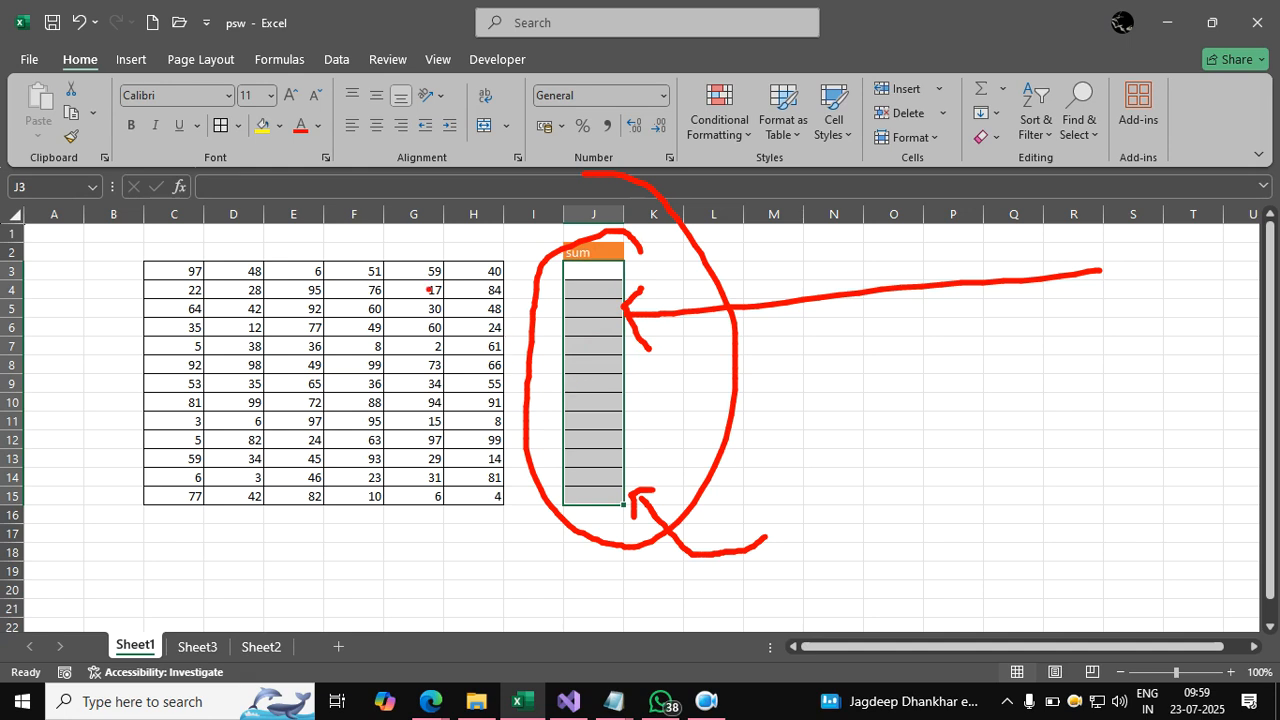
pyautogui.moveTo(406, 272); pyautogui.dragTo(470, 234)
pyautogui.press('Escape')
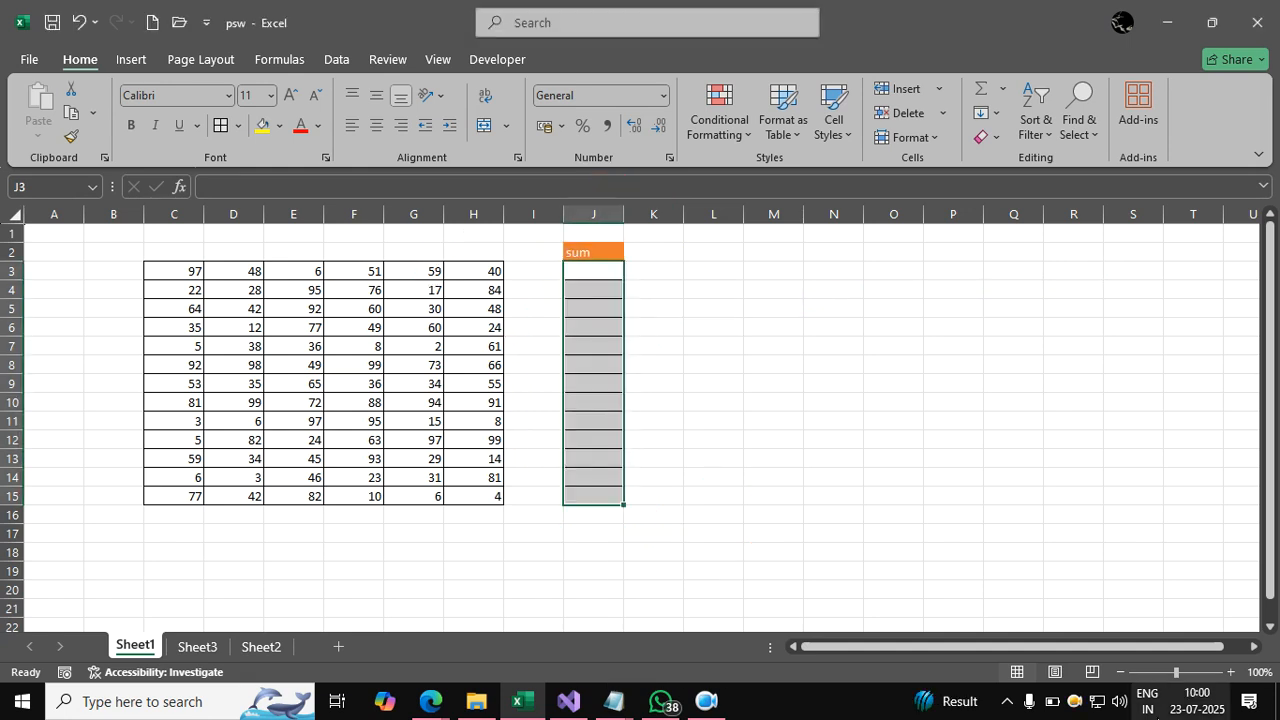
pyautogui.click(870, 428)
pyautogui.moveTo(591, 274); pyautogui.dragTo(586, 487)
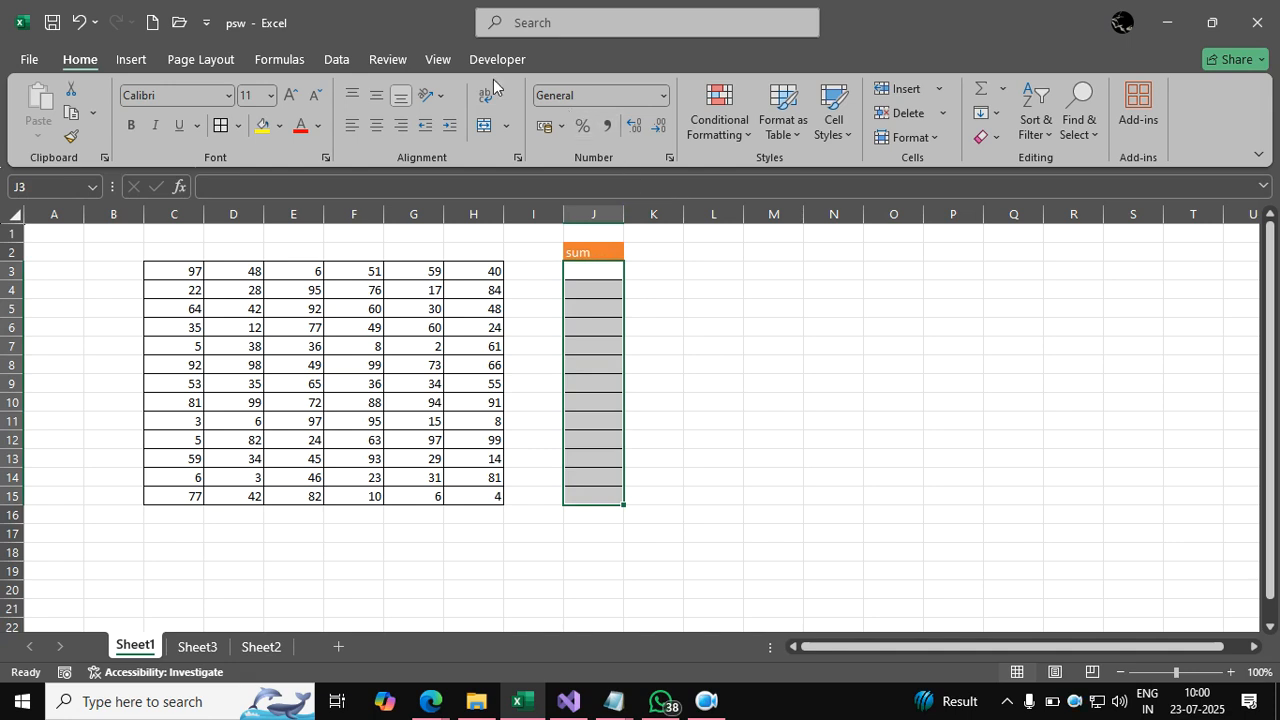
pyautogui.click(372, 59)
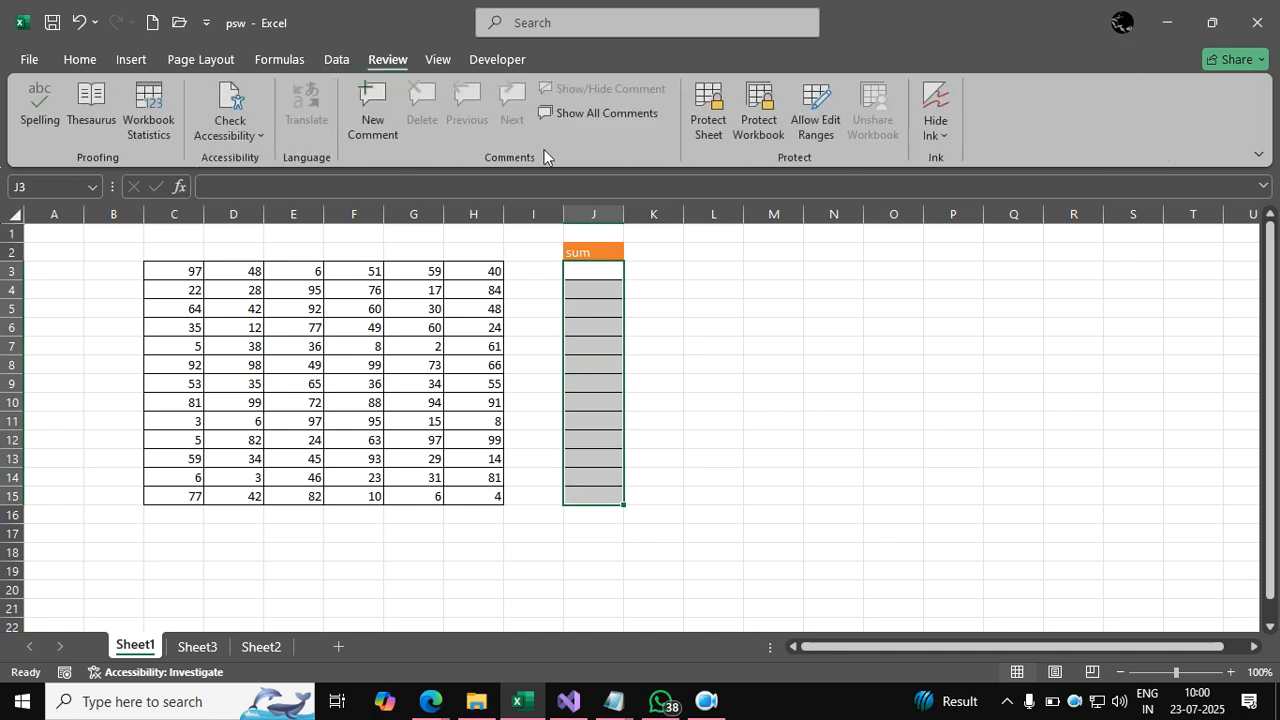
# Create a password-protected editable range, Range1, covering $J$3:$J$15 via Allow Edit Ranges.
pyautogui.click(812, 128)
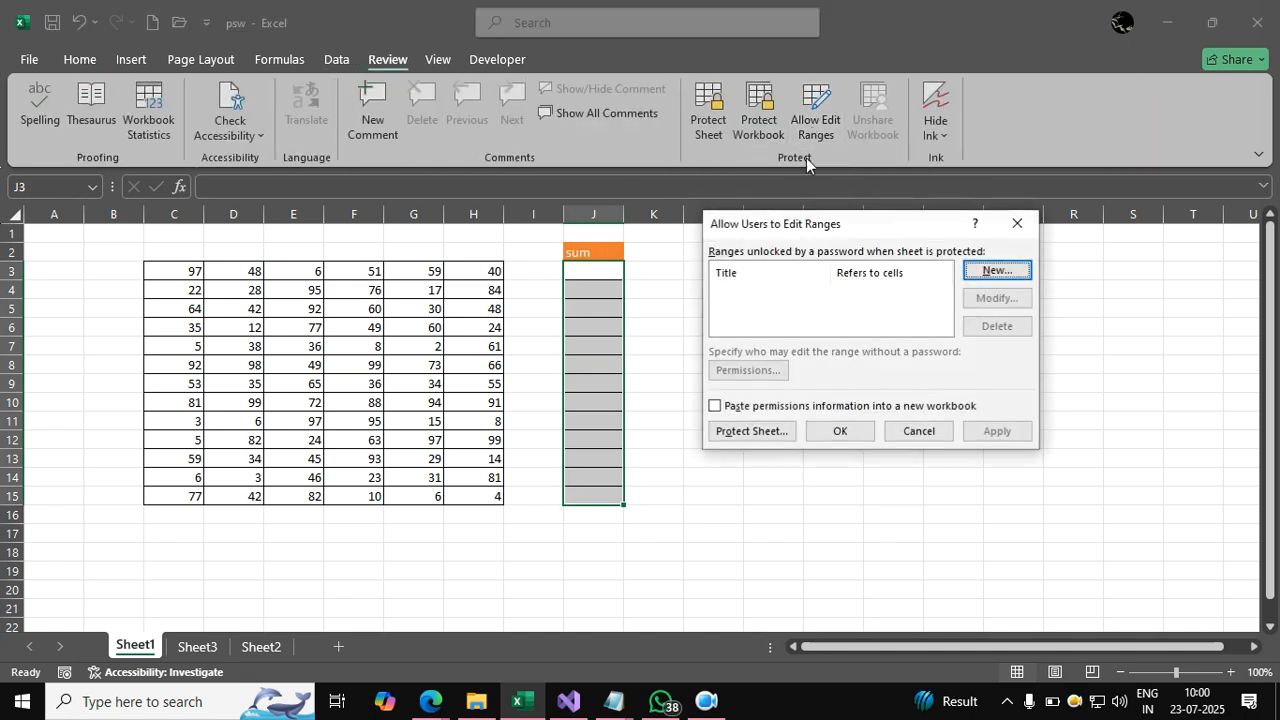
pyautogui.click(990, 272)
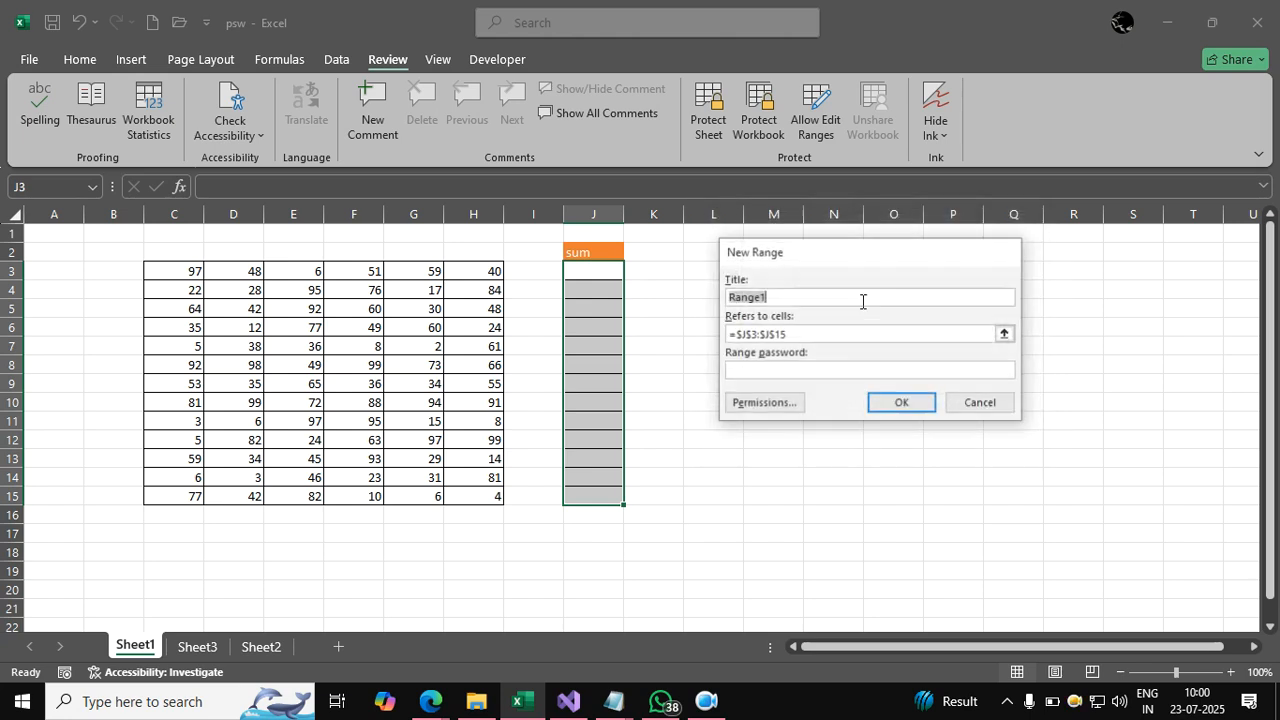
pyautogui.click(793, 371)
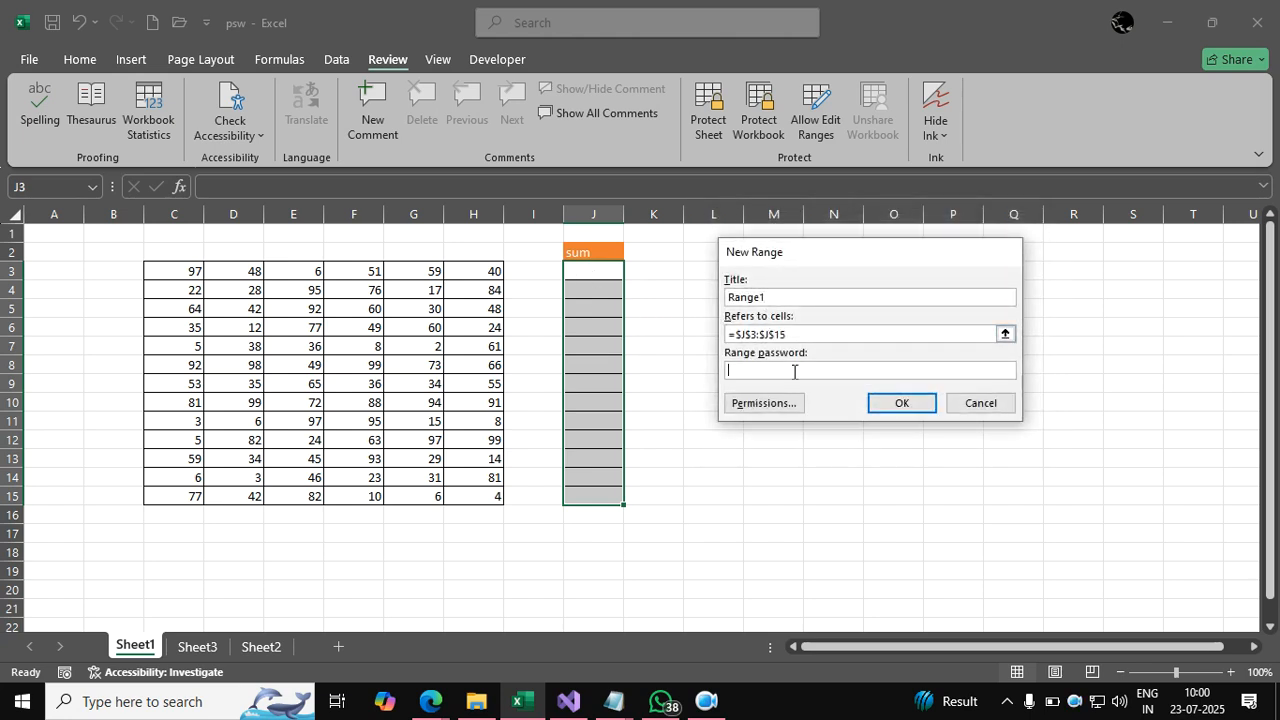
pyautogui.press('Return')
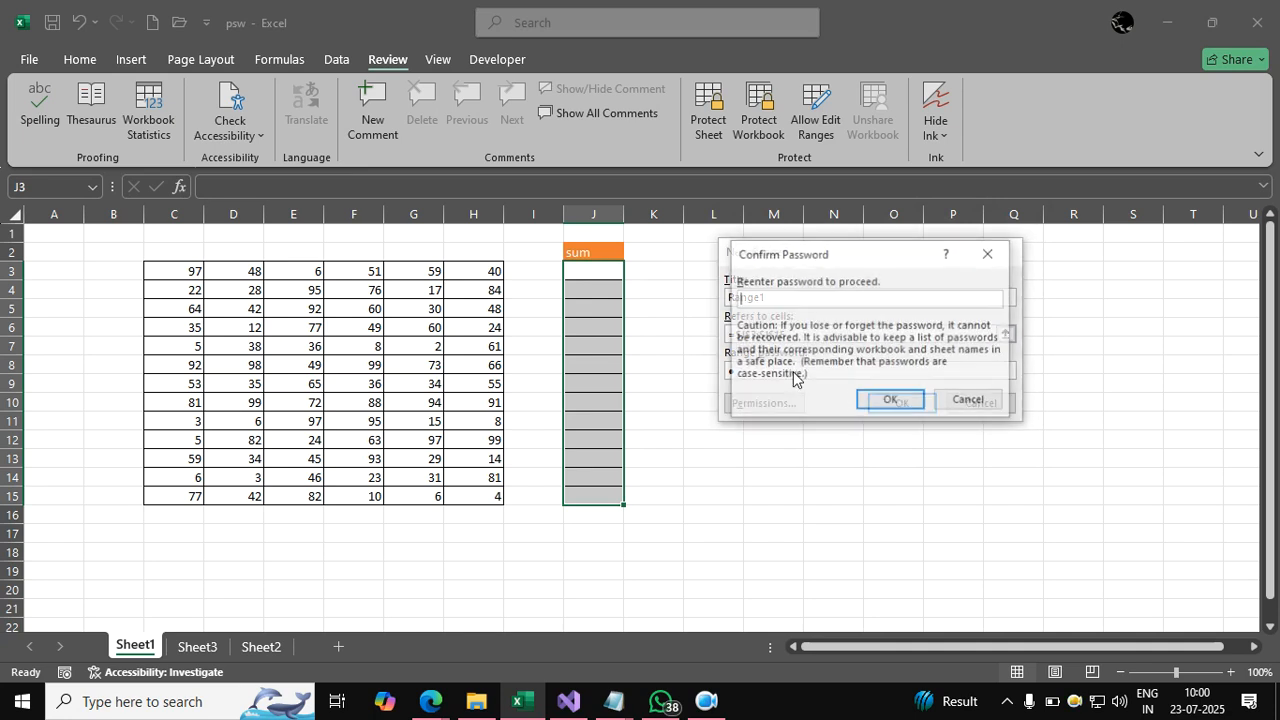
pyautogui.press('Return')
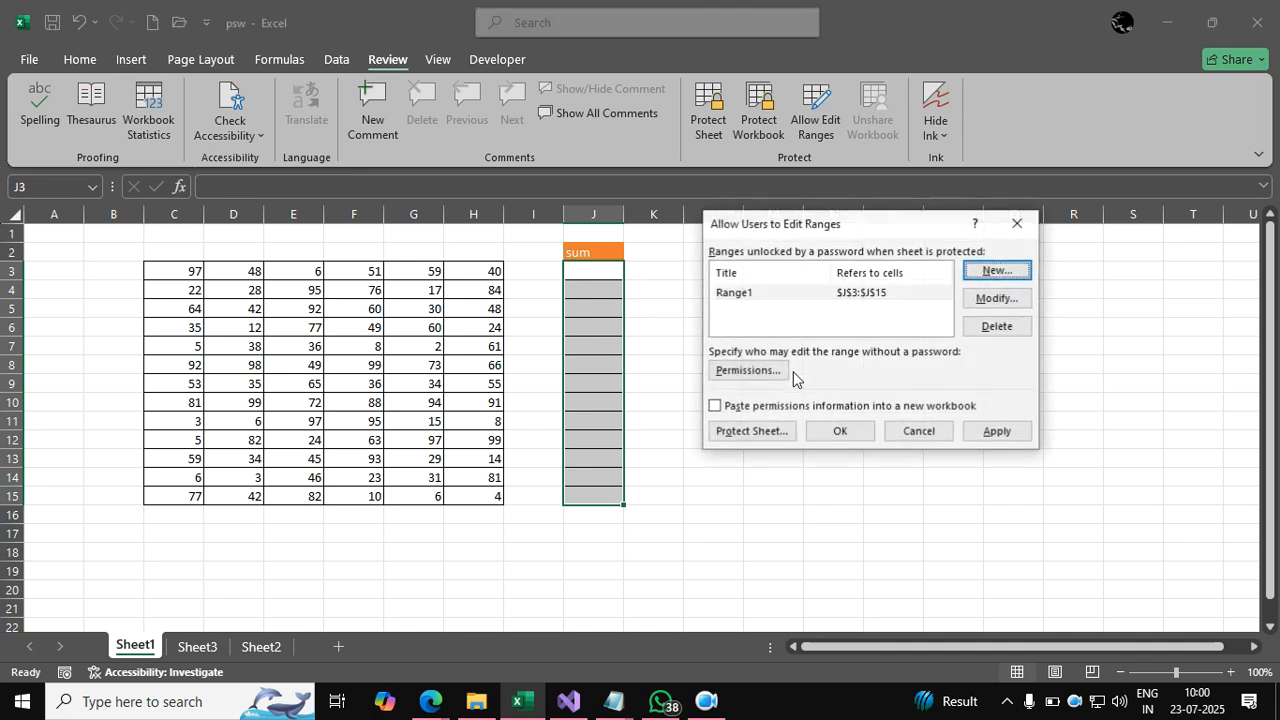
pyautogui.click(975, 437)
pyautogui.click(830, 435)
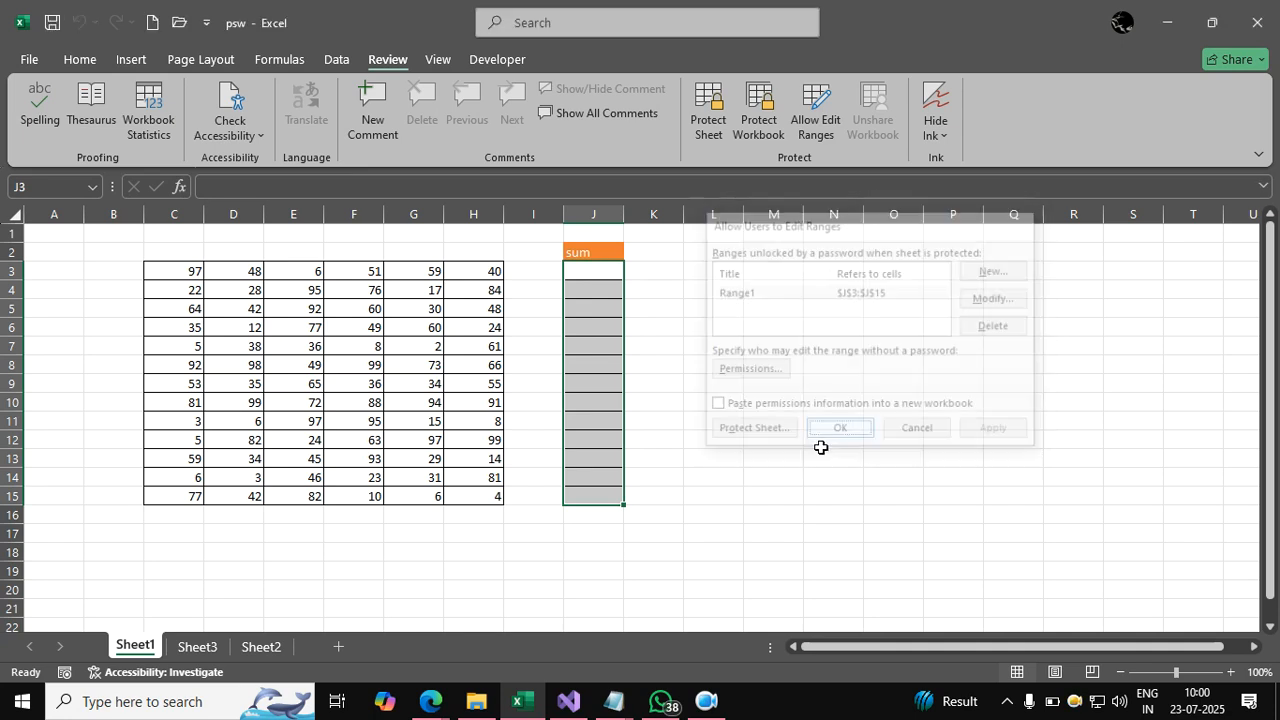
pyautogui.click(535, 311)
pyautogui.click(708, 110)
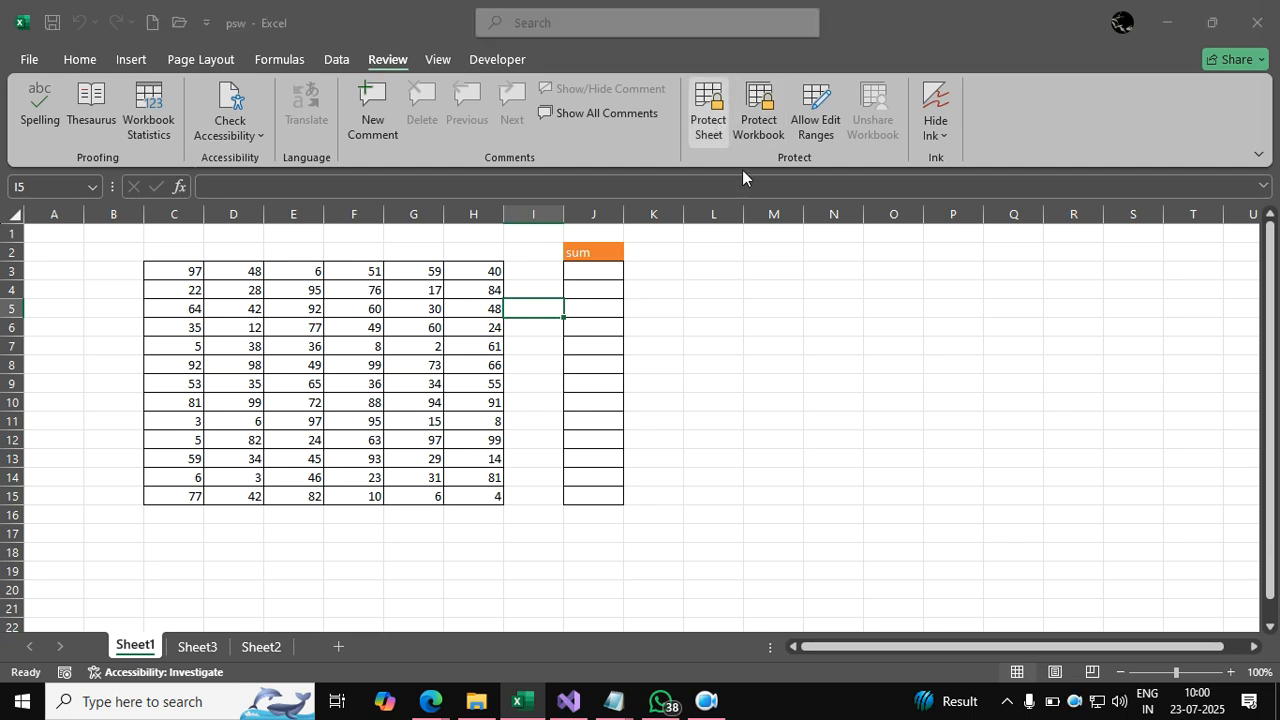
# Protect Sheet1 with a password and confirm it.
pyautogui.write('1')
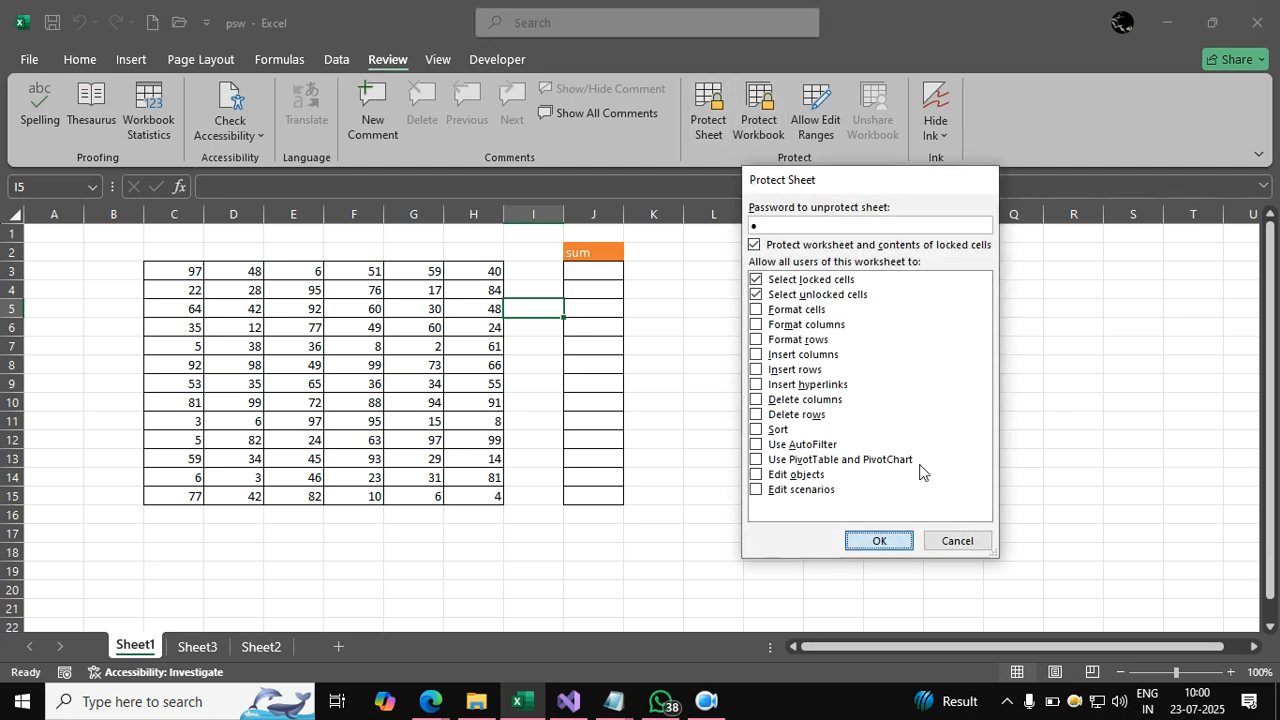
pyautogui.press('Return')
pyautogui.write('1')
pyautogui.click(897, 419)
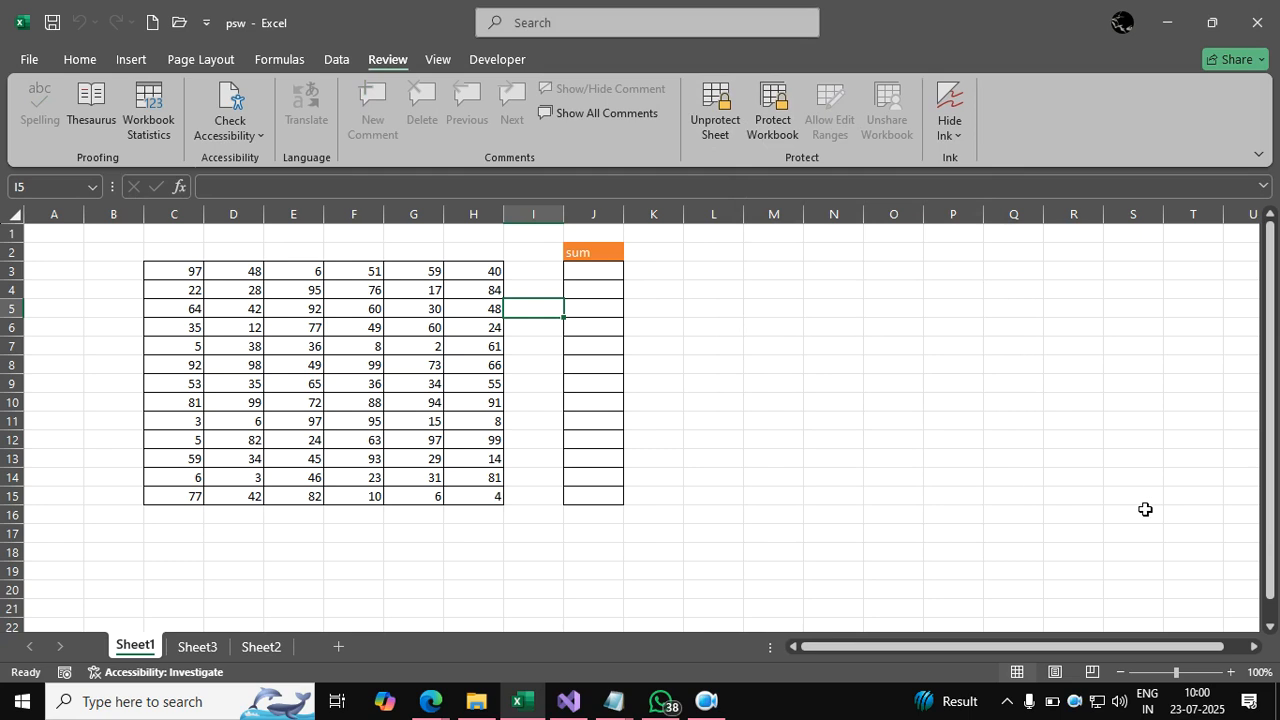
# Verify H8 refuses edits, then unlock J3 by entering the Range1 password.
pyautogui.click(975, 424)
pyautogui.click(471, 362)
pyautogui.press('Delete')
pyautogui.press('Return')
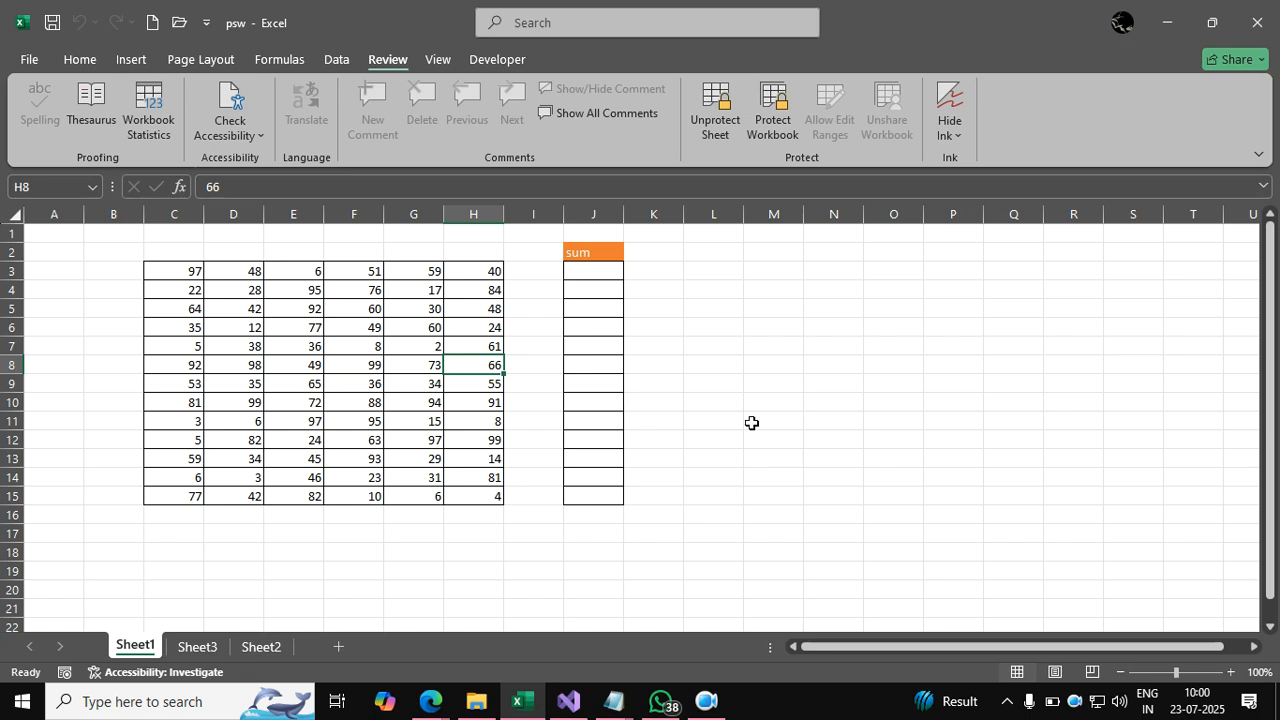
pyautogui.click(606, 277)
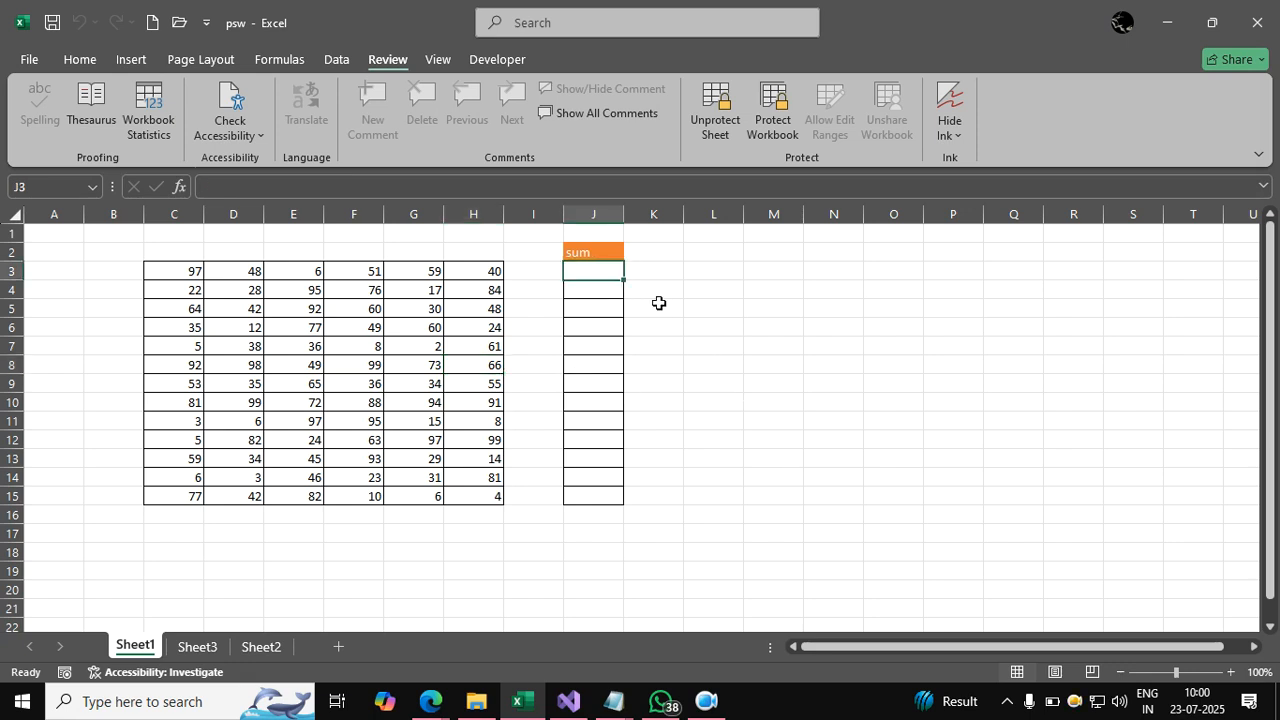
pyautogui.write('=')
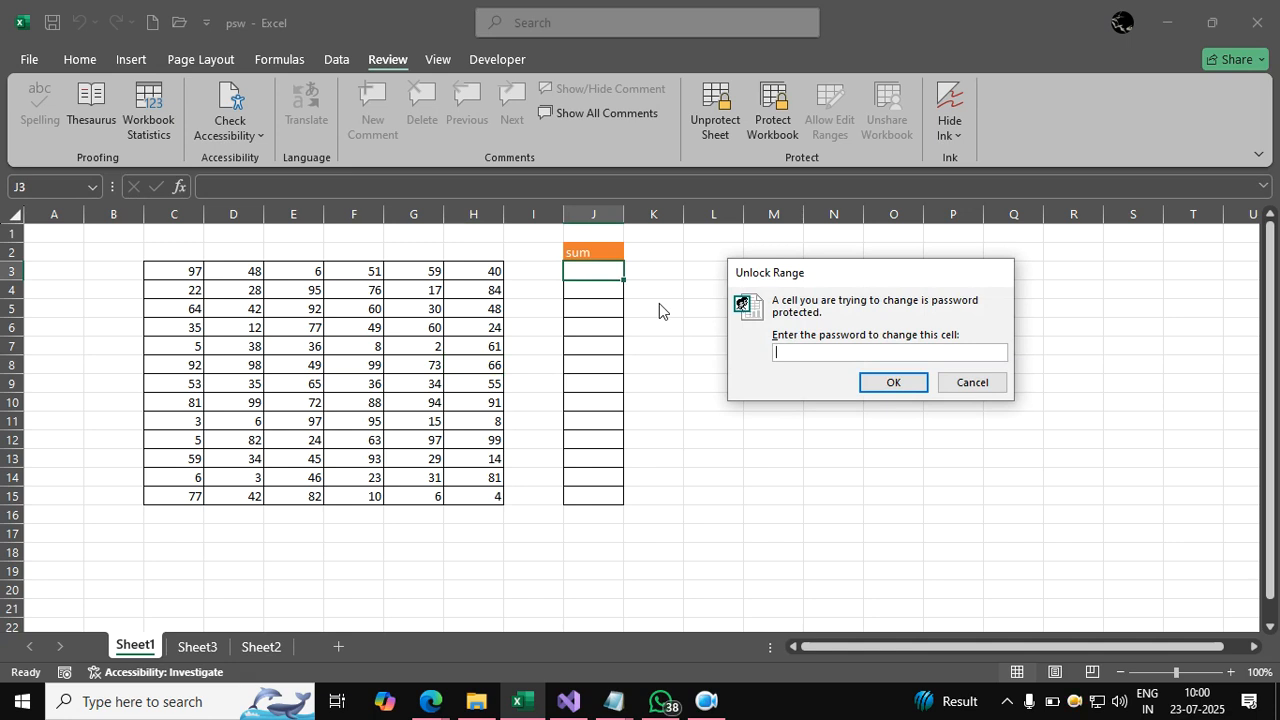
pyautogui.write('1')
pyautogui.press('Return')
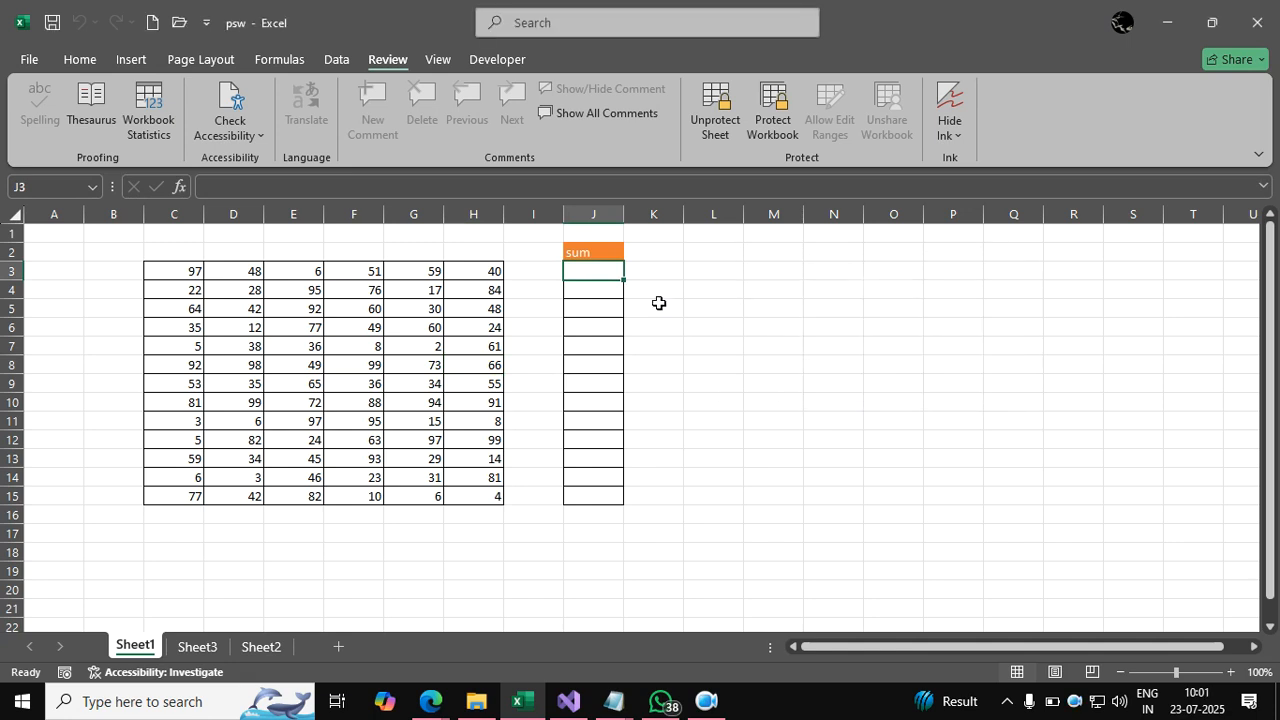
# Enter =SUM(C3:H3) in J3 and fill it down to J15, giving totals 301 to 221.
pyautogui.write('=s')
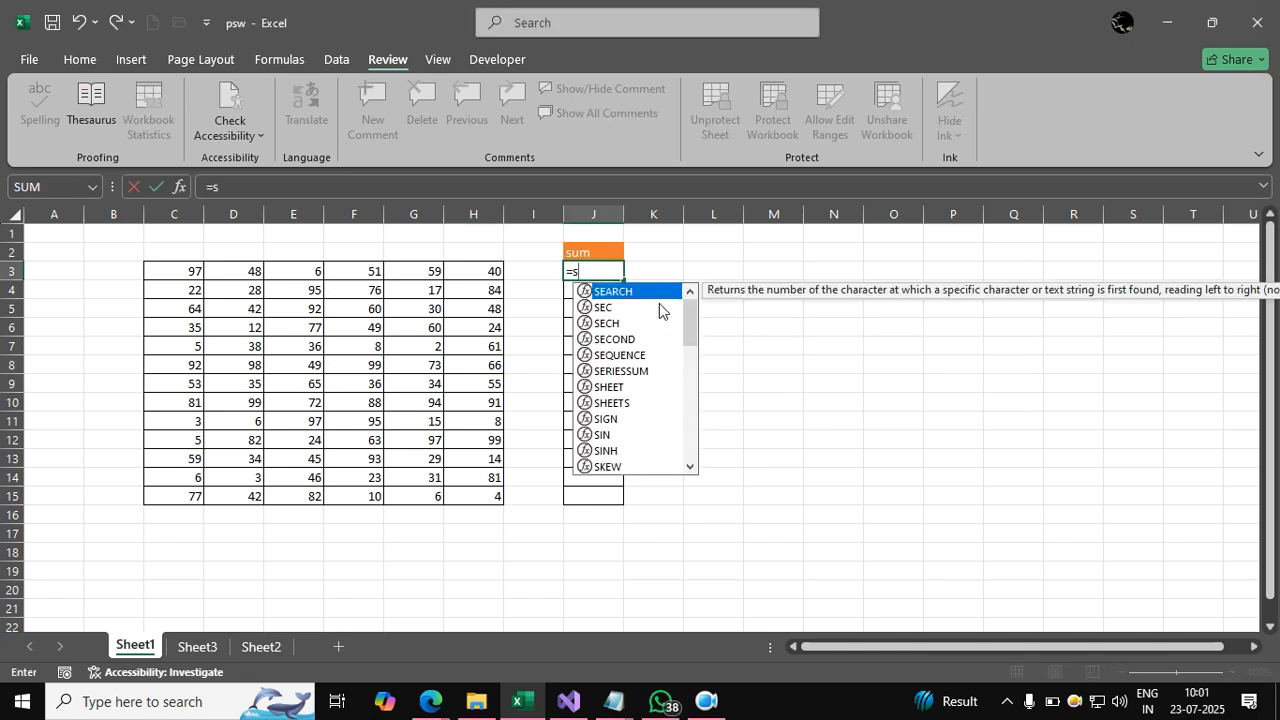
pyautogui.write('um(')
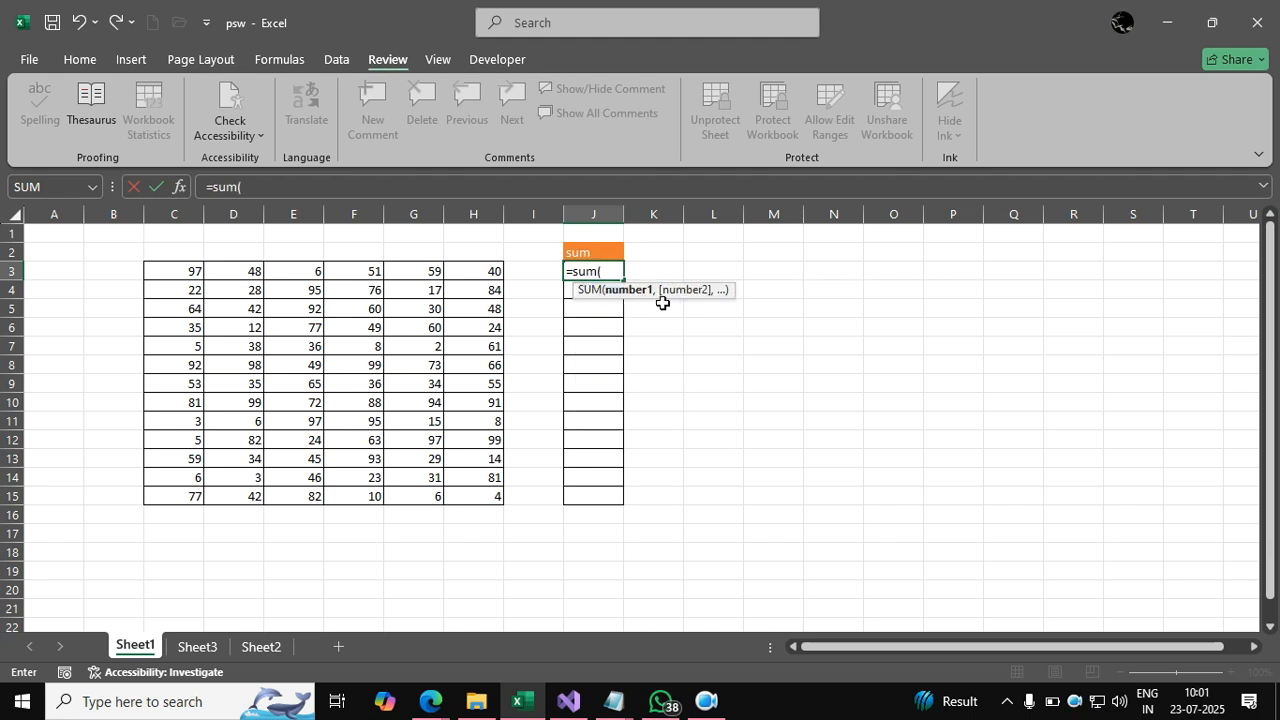
pyautogui.moveTo(188, 272); pyautogui.dragTo(466, 283)
pyautogui.write(')')
pyautogui.press('Return')
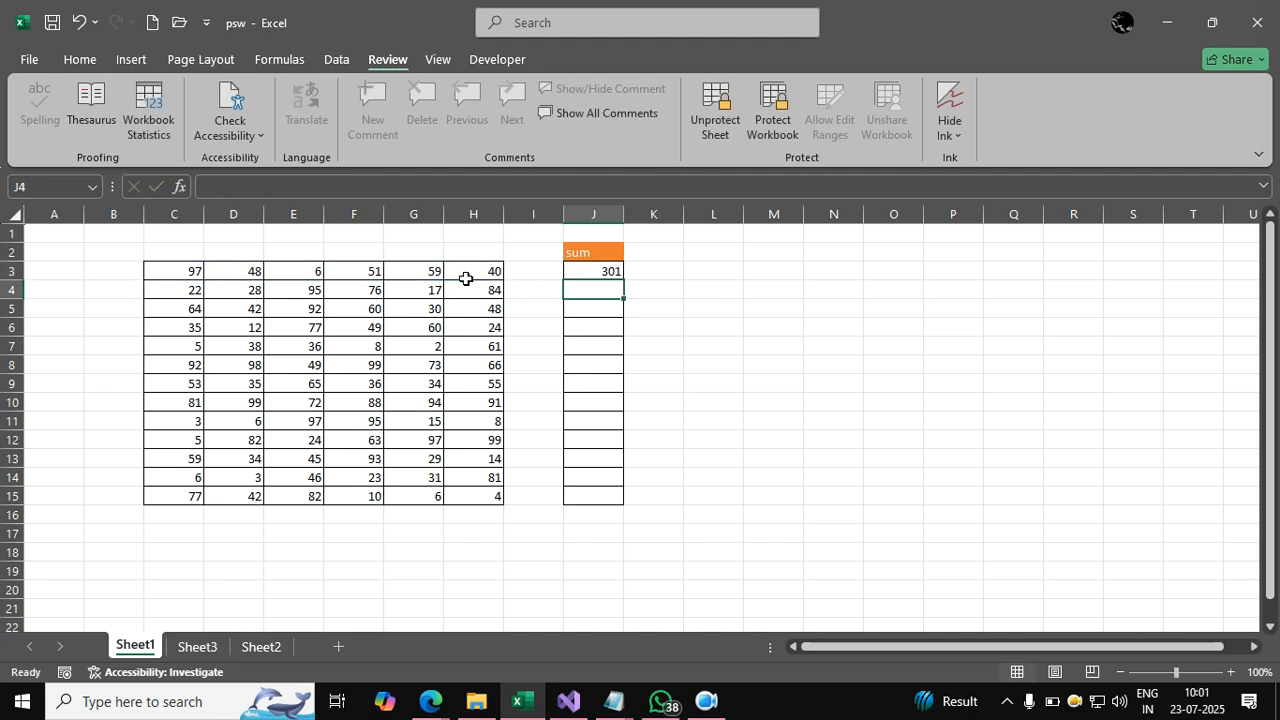
pyautogui.click(571, 270)
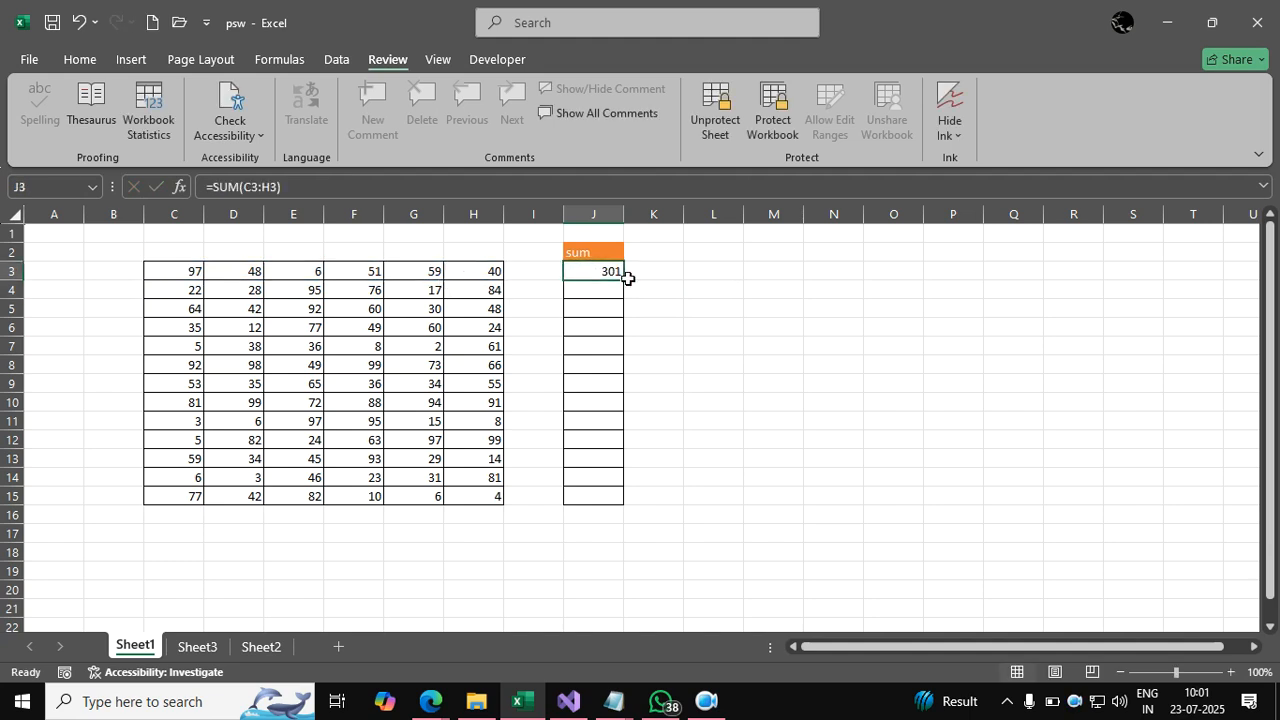
pyautogui.moveTo(625, 280); pyautogui.dragTo(663, 505)
# Confirm H4 stays locked against edits, then close the workbook window.
pyautogui.click(817, 363)
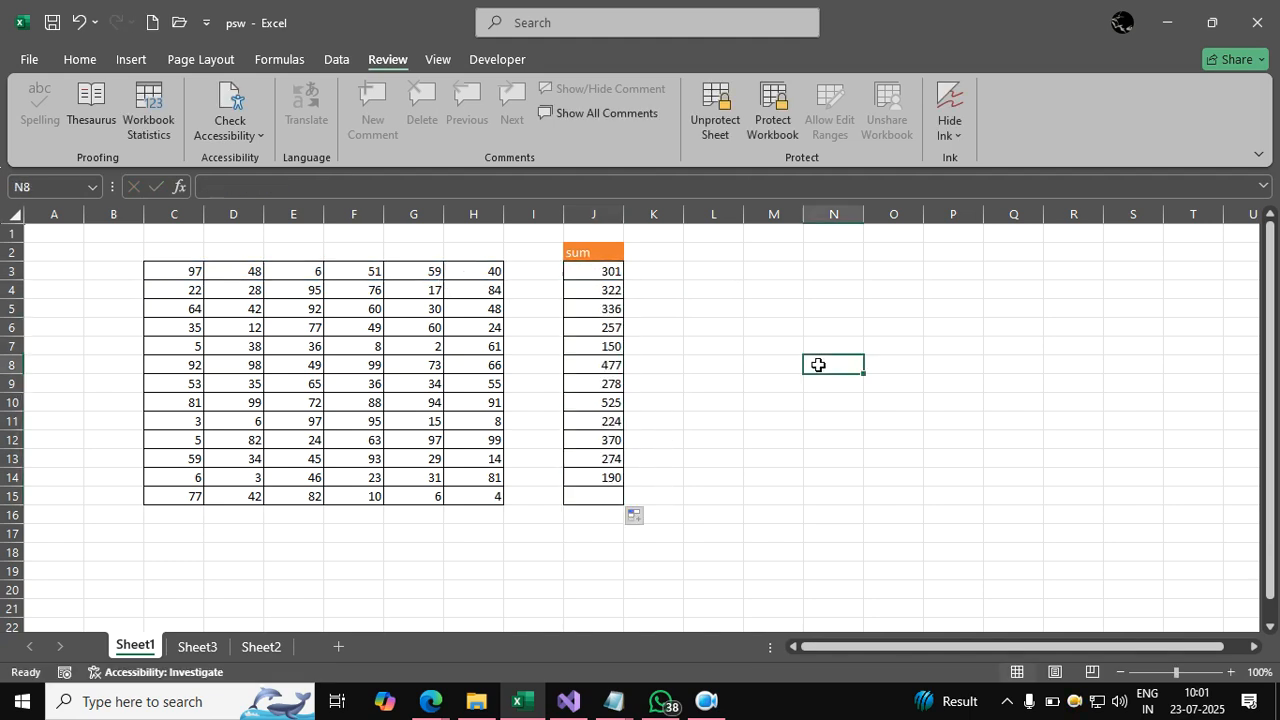
pyautogui.click(478, 292)
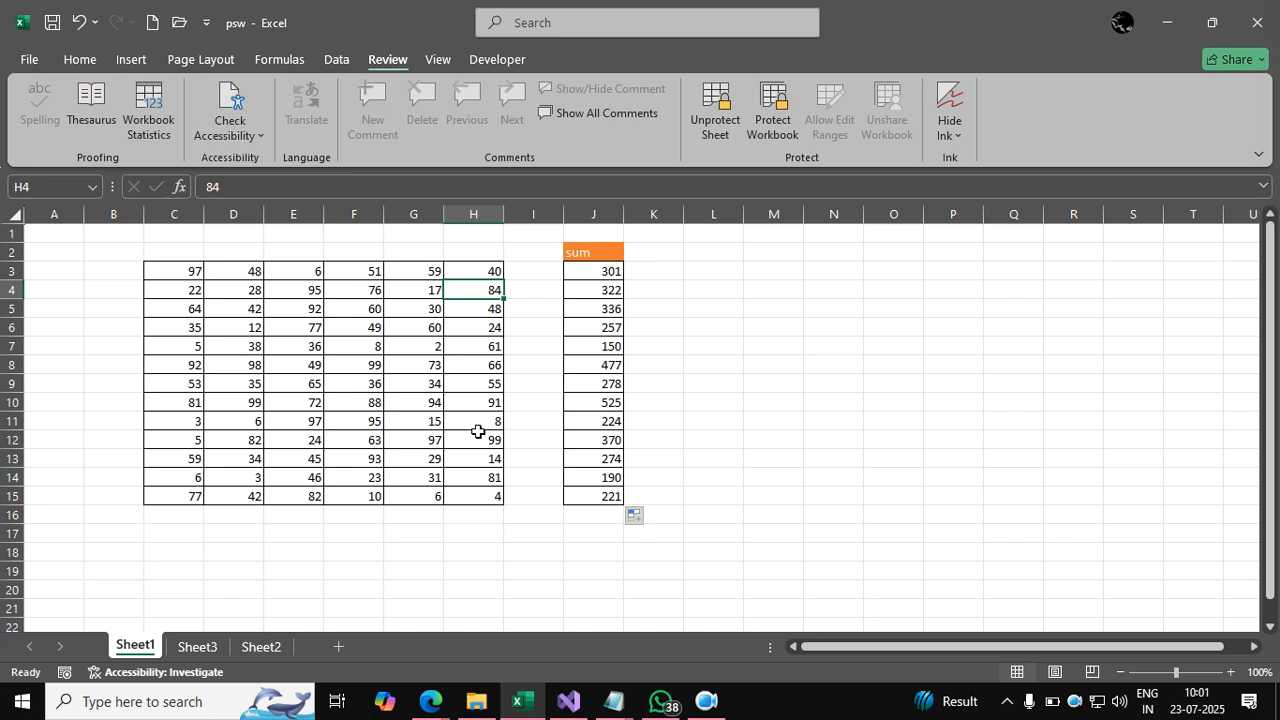
pyautogui.press('Delete')
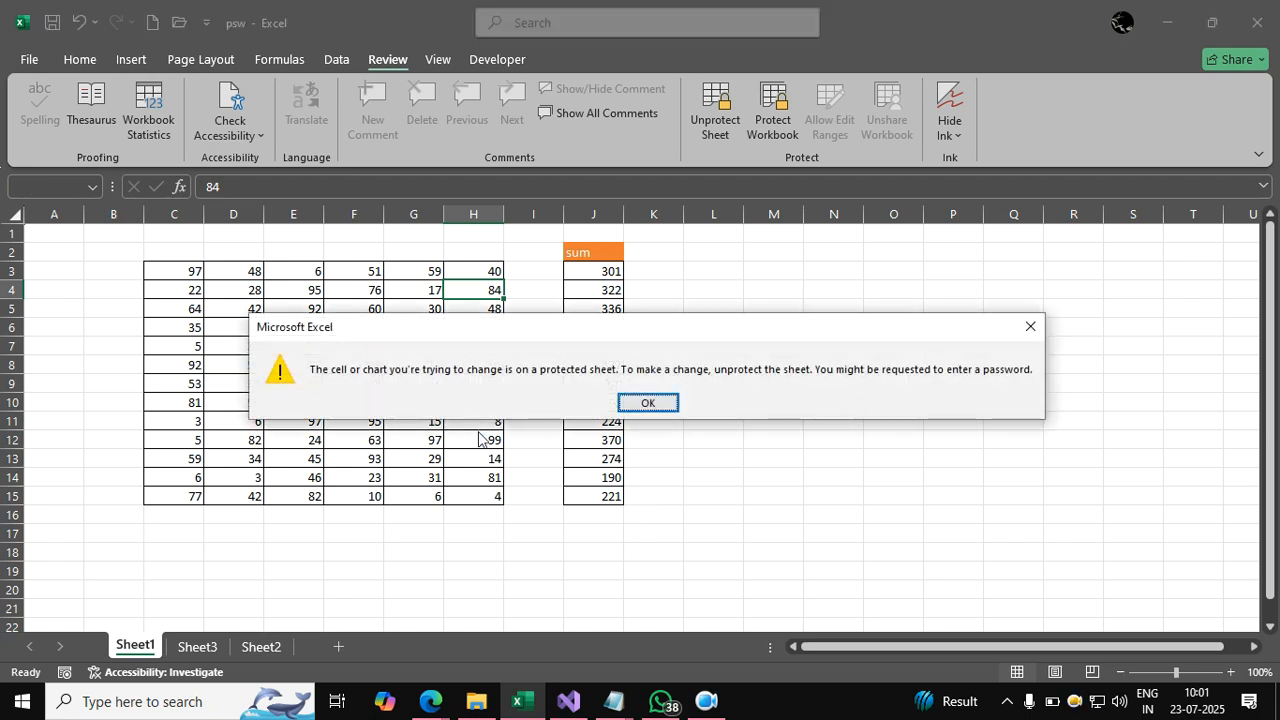
pyautogui.press('Return')
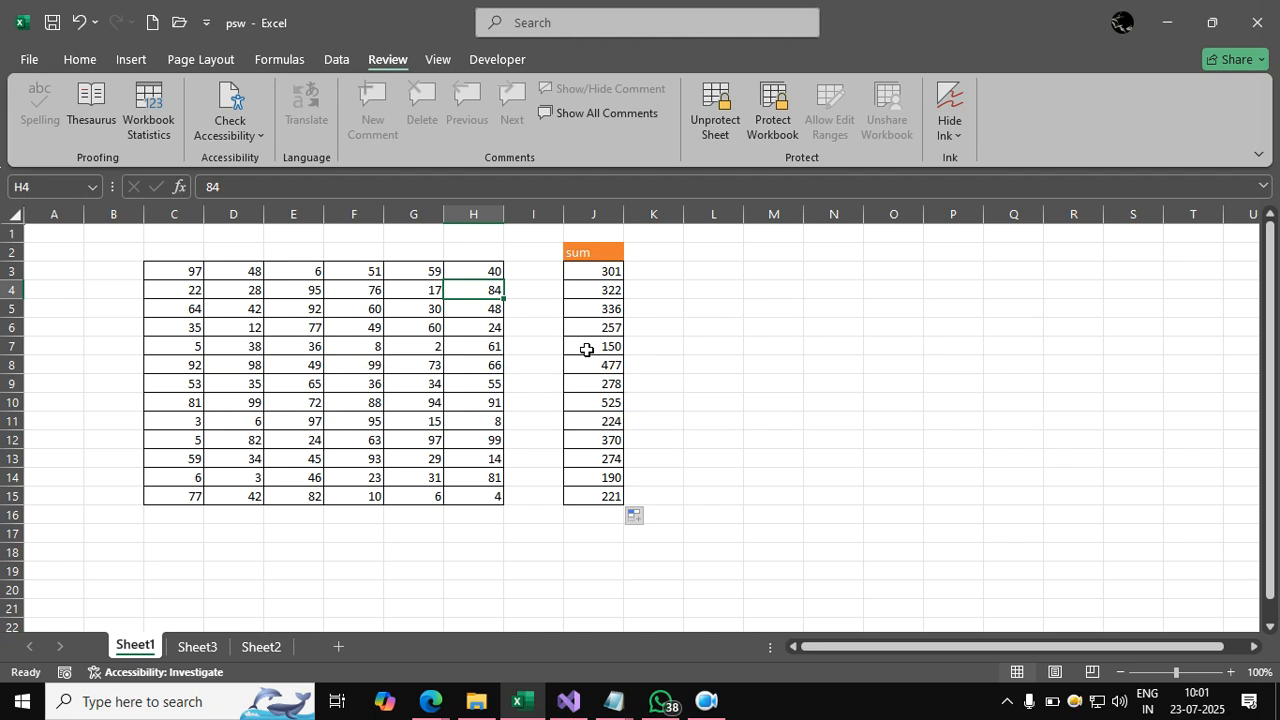
pyautogui.click(732, 322)
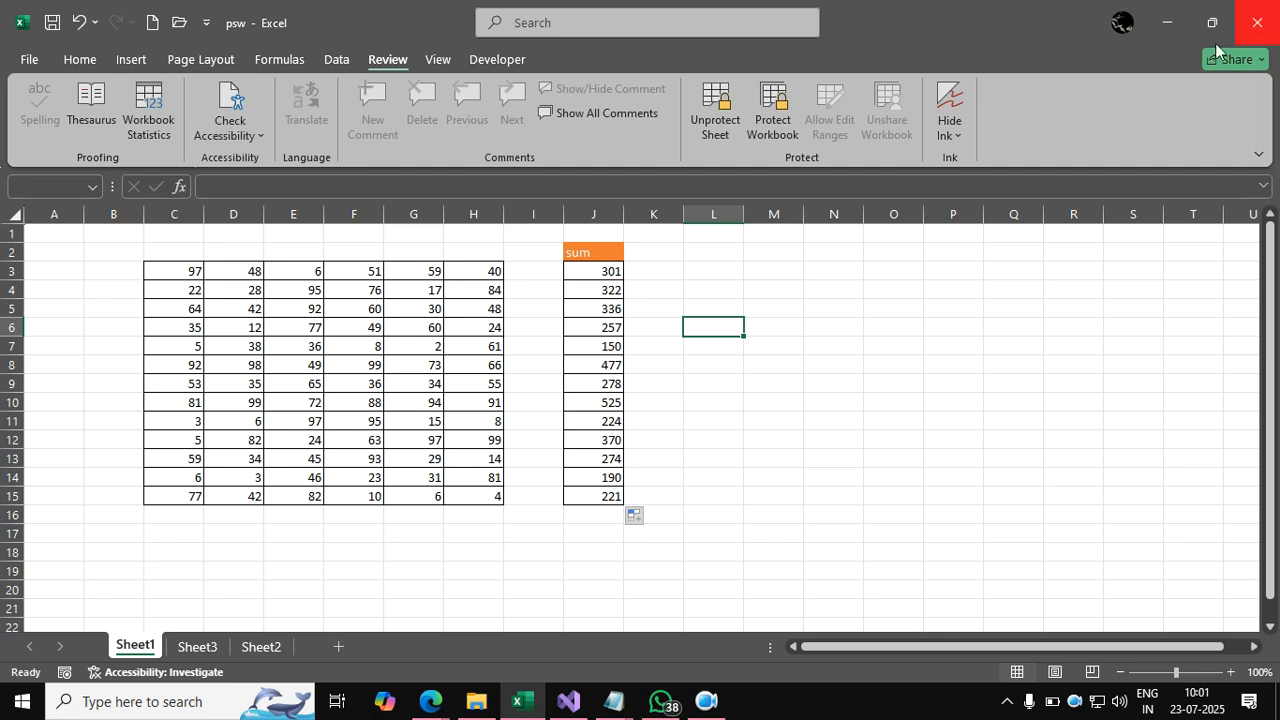
pyautogui.click(1257, 22)
# Close Excel without saving and bring the course notes window forward.
pyautogui.click(716, 487)
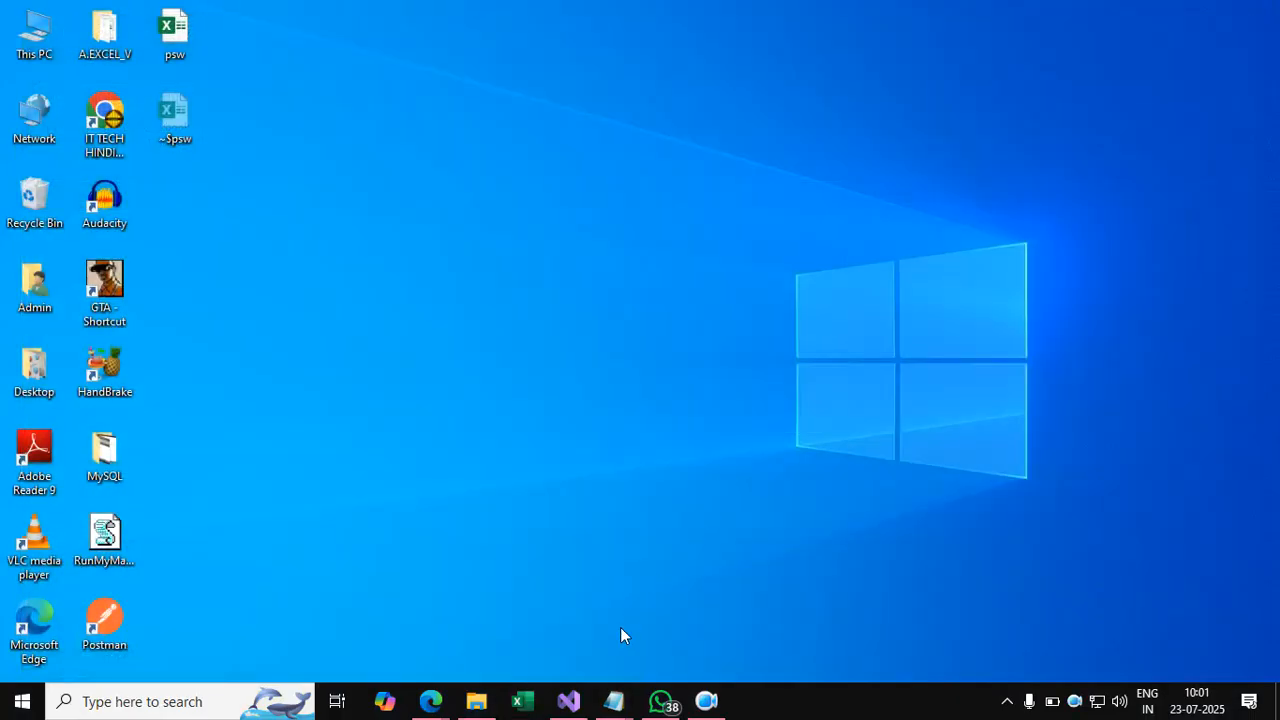
pyautogui.moveTo(614, 701)
pyautogui.click(705, 612)
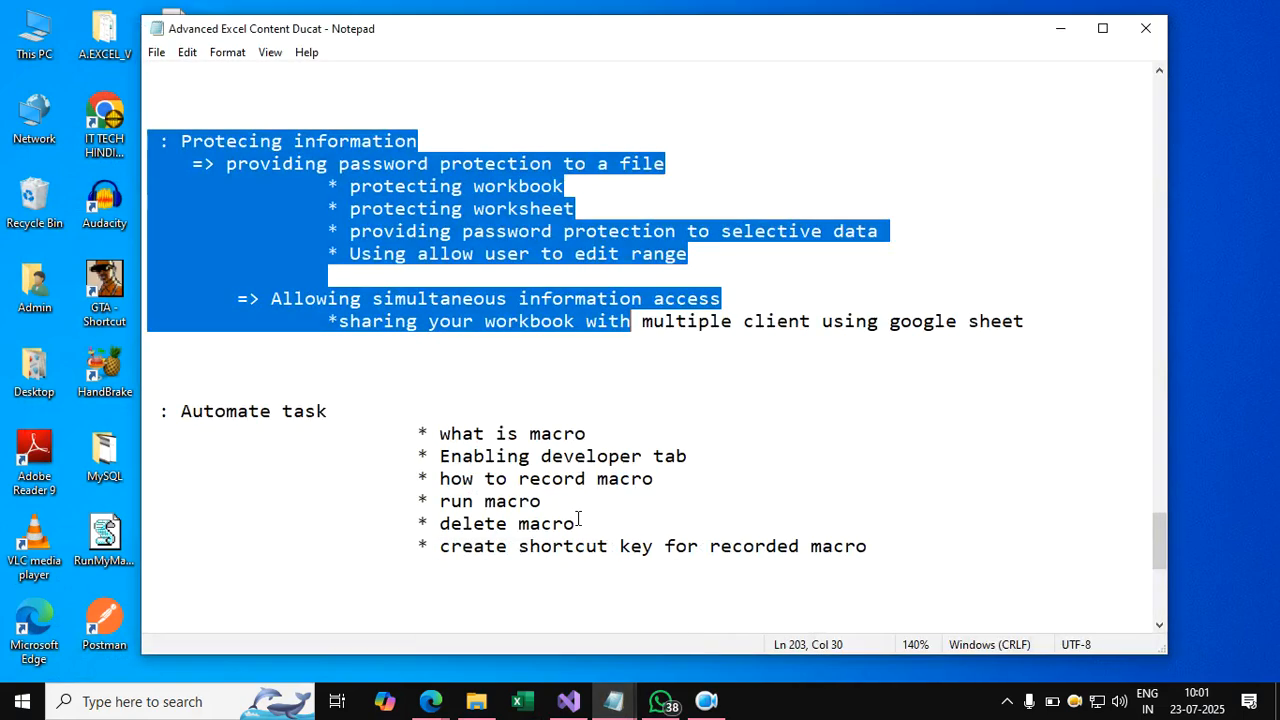
pyautogui.click(428, 324)
# Highlight the 'Allowing simultaneous information access' lines, minimize Notepad and launch Excel.
pyautogui.moveTo(284, 298); pyautogui.dragTo(780, 321)
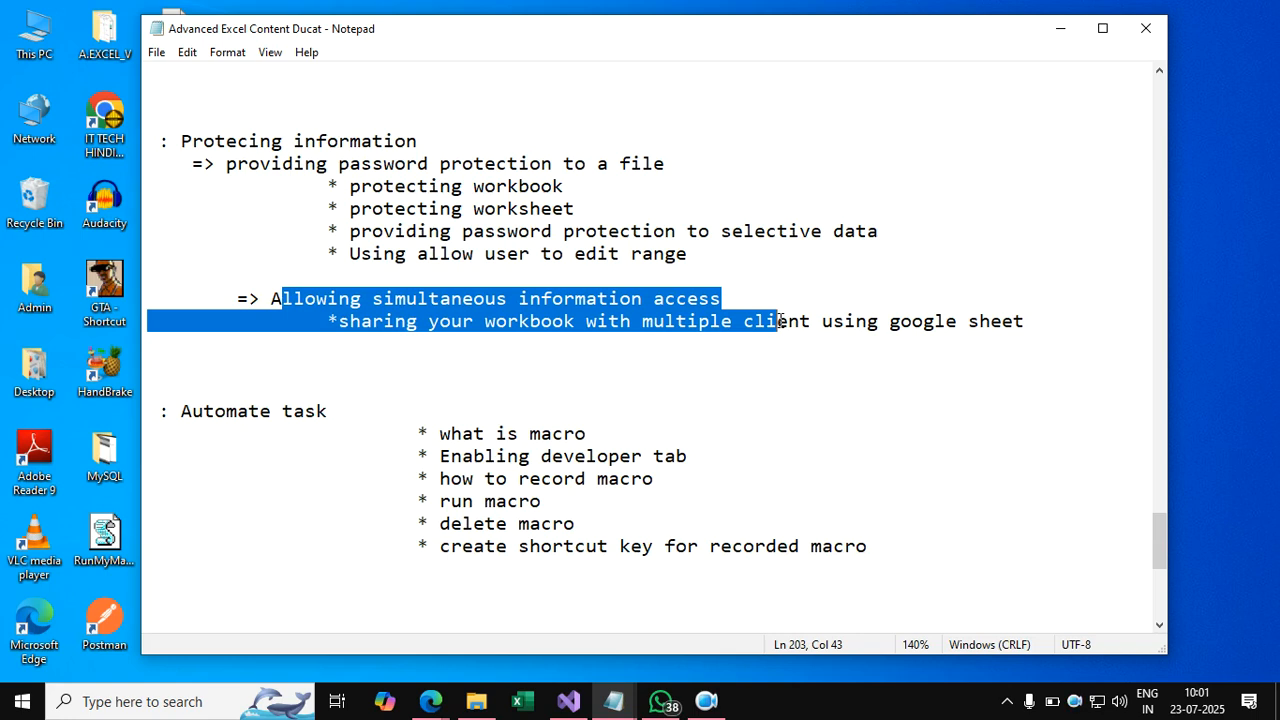
pyautogui.click(1062, 35)
pyautogui.click(522, 701)
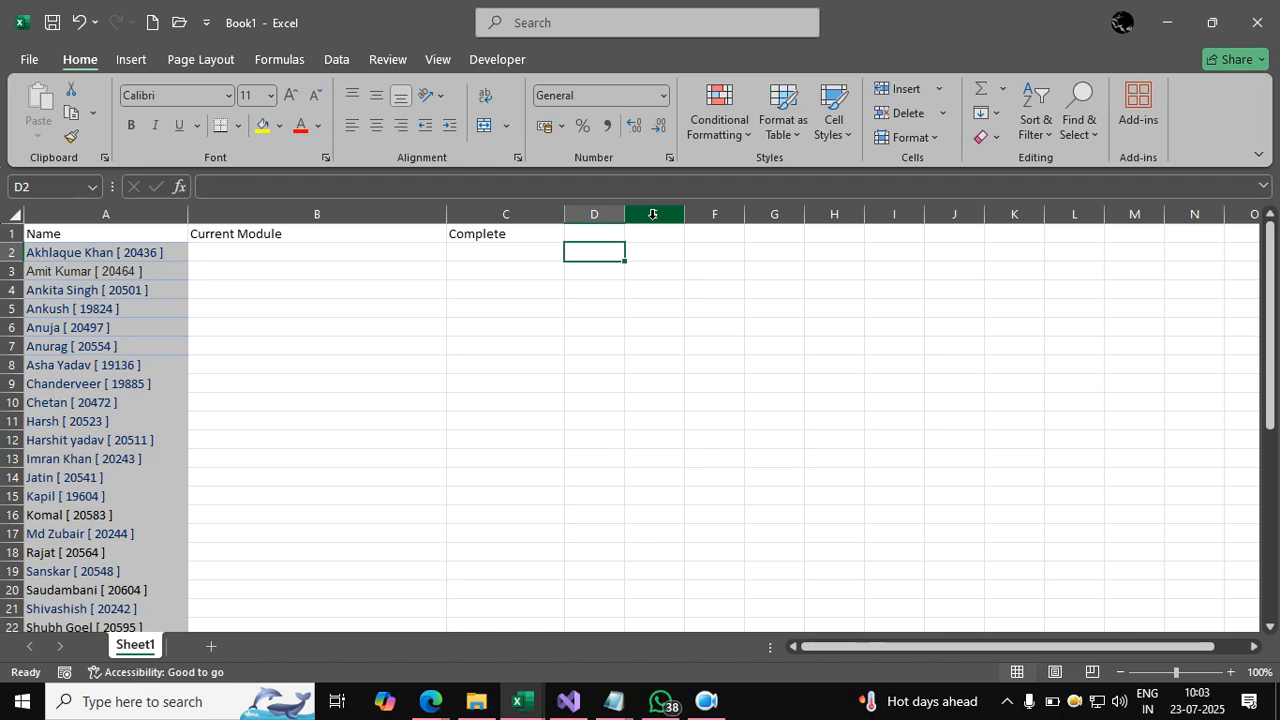
# Widen column D and enter the heading 'Admission Date' in D1.
pyautogui.moveTo(624, 215); pyautogui.dragTo(762, 215)
pyautogui.click(665, 231)
pyautogui.write('Admission Date')
pyautogui.press('Return')
# Turn the A1:D40 data into a table with Ctrl+T.
pyautogui.click(76, 382)
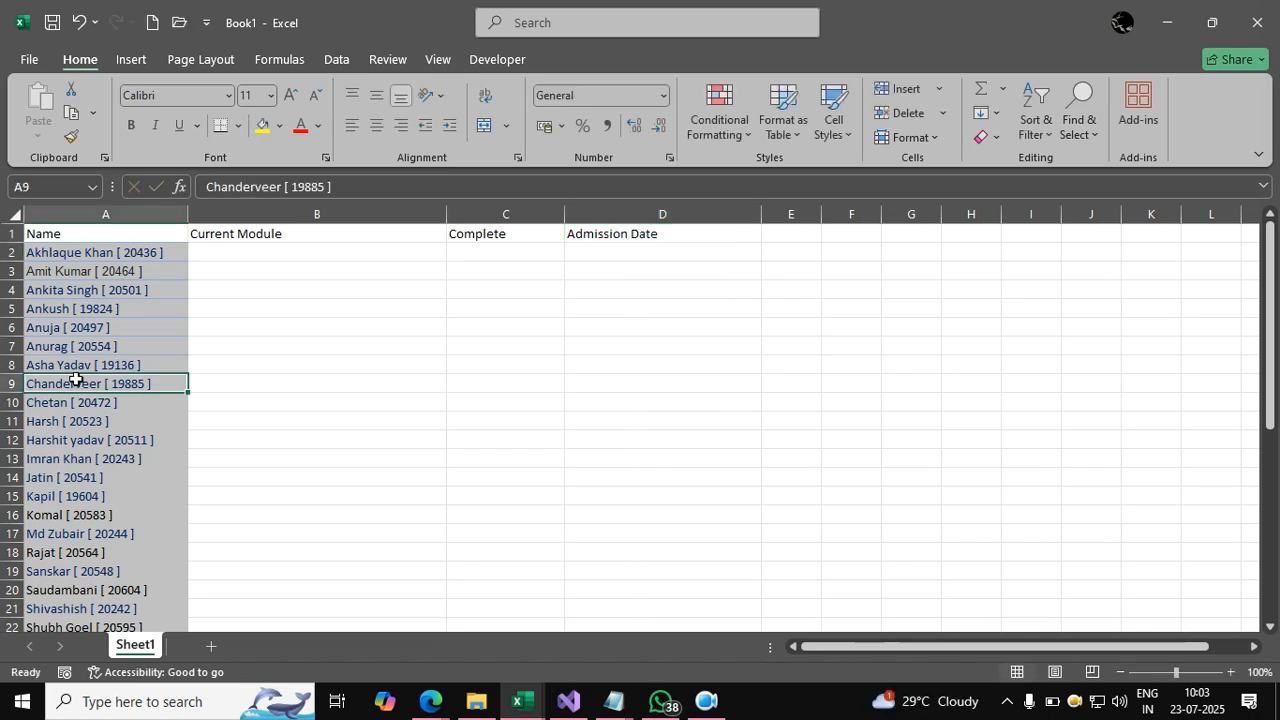
pyautogui.hotkey('ctrl', 'a')
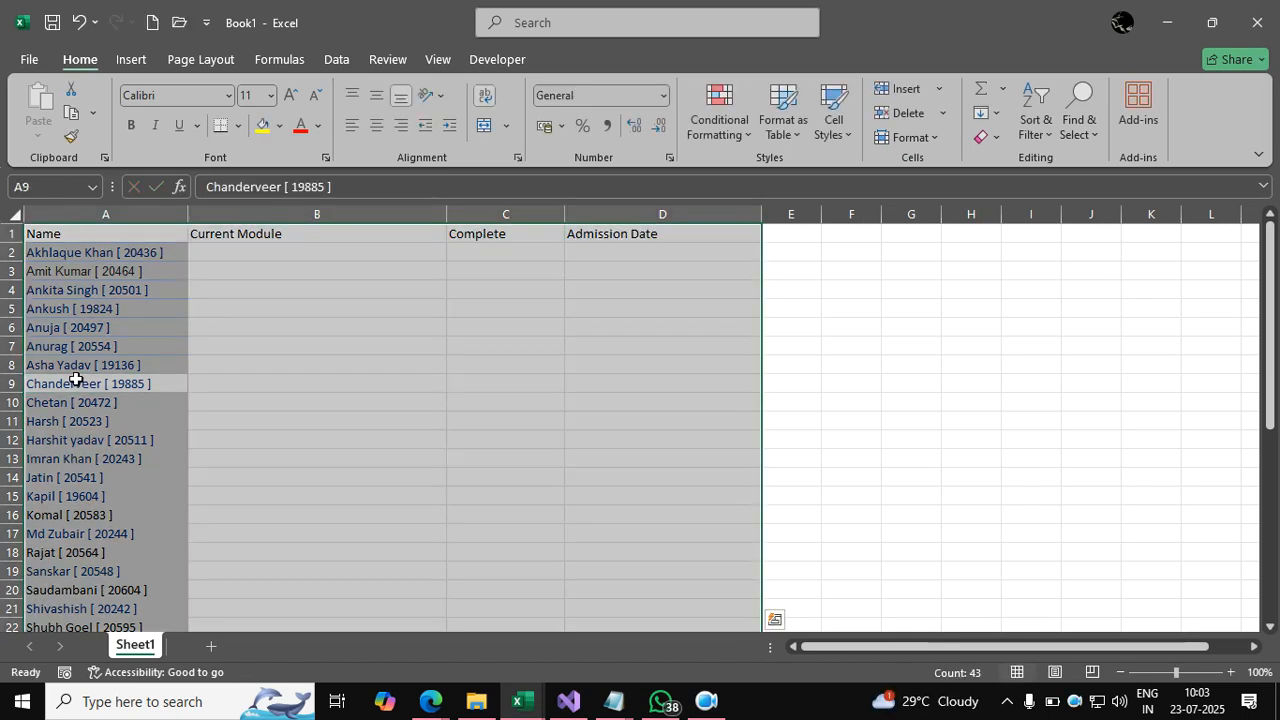
pyautogui.hotkey('ctrl', 't')
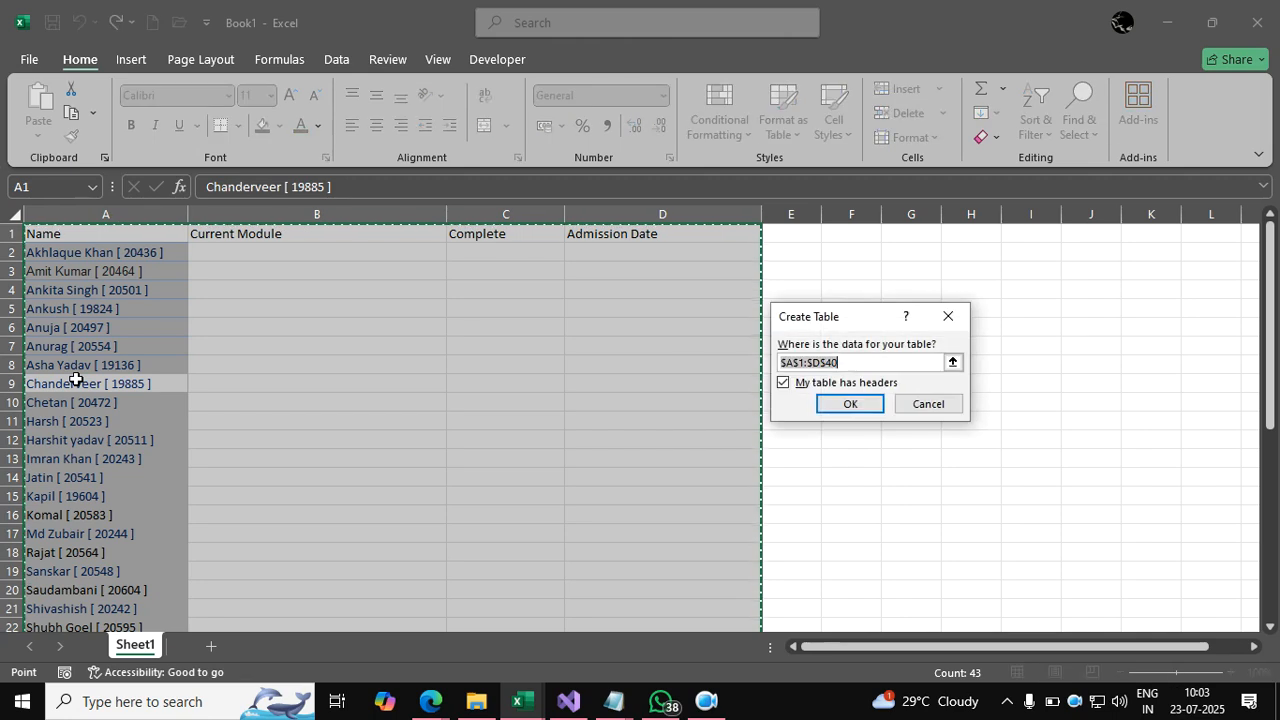
pyautogui.click(857, 410)
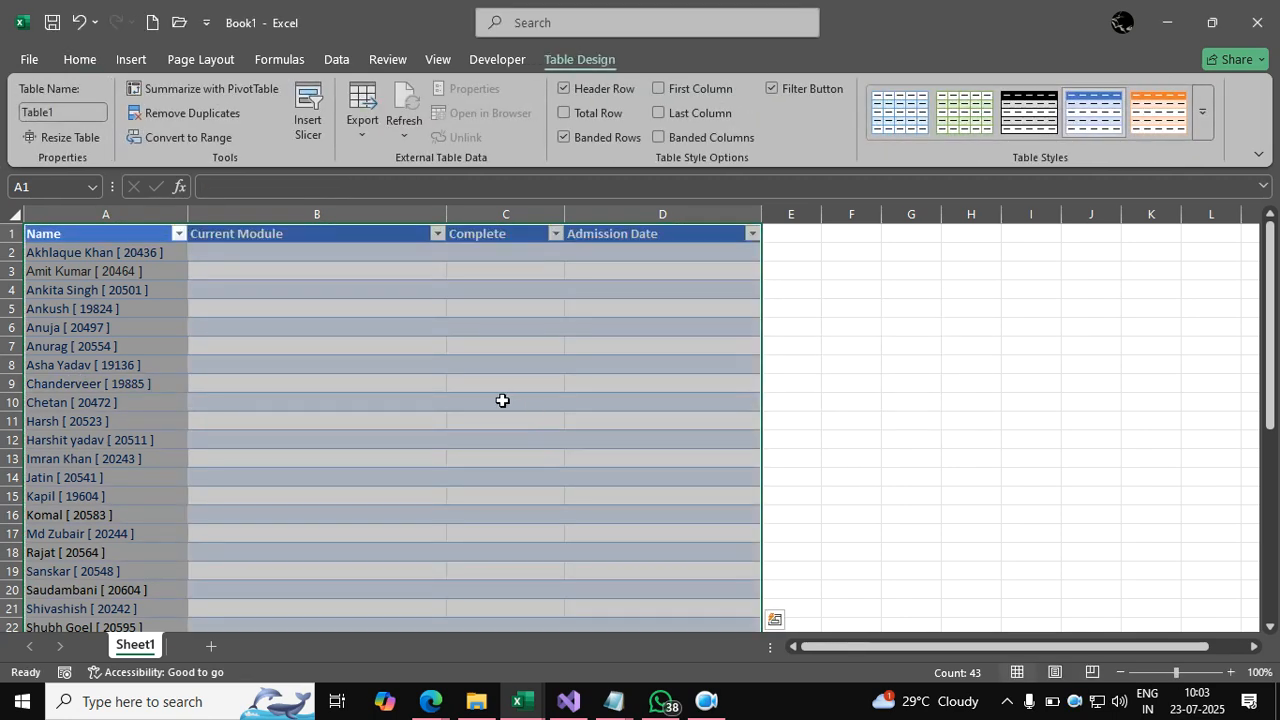
pyautogui.click(502, 400)
# Convert the table back to a normal range, keeping its banded styling.
pyautogui.click(117, 287)
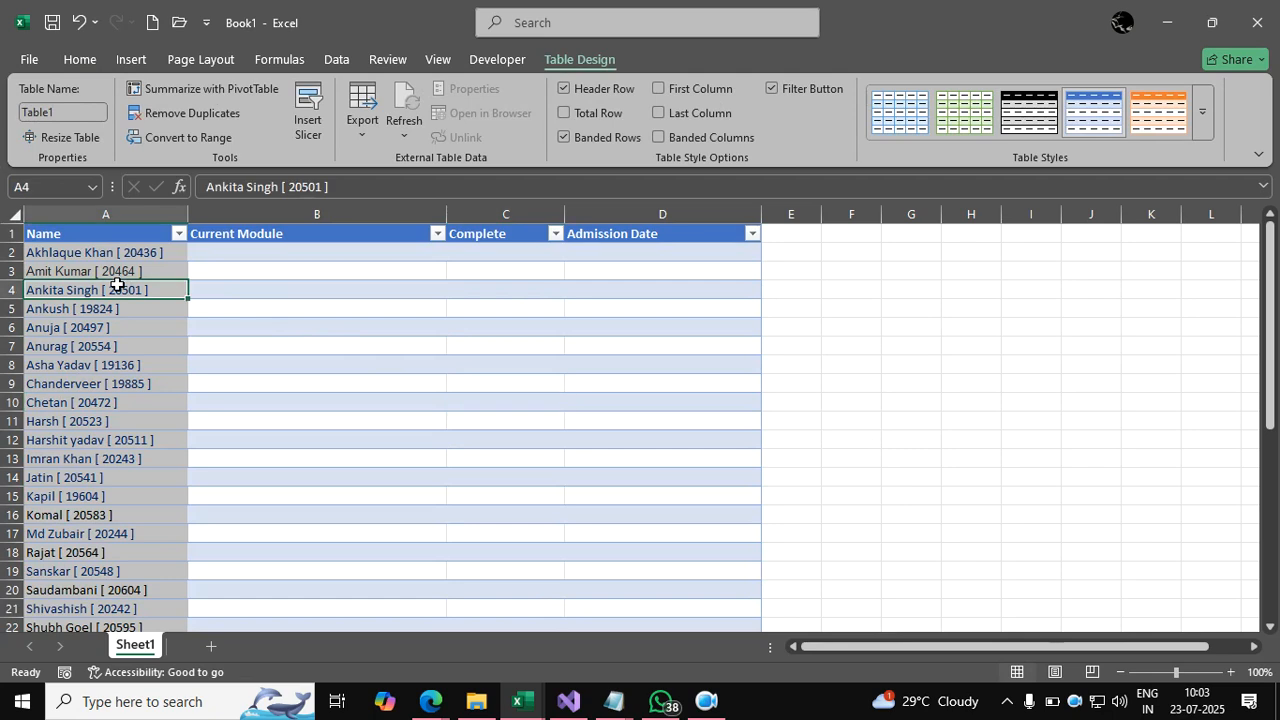
pyautogui.hotkey('ctrl', 'a')
pyautogui.press('alt')
pyautogui.press('j')
pyautogui.press('t')
pyautogui.press('g')
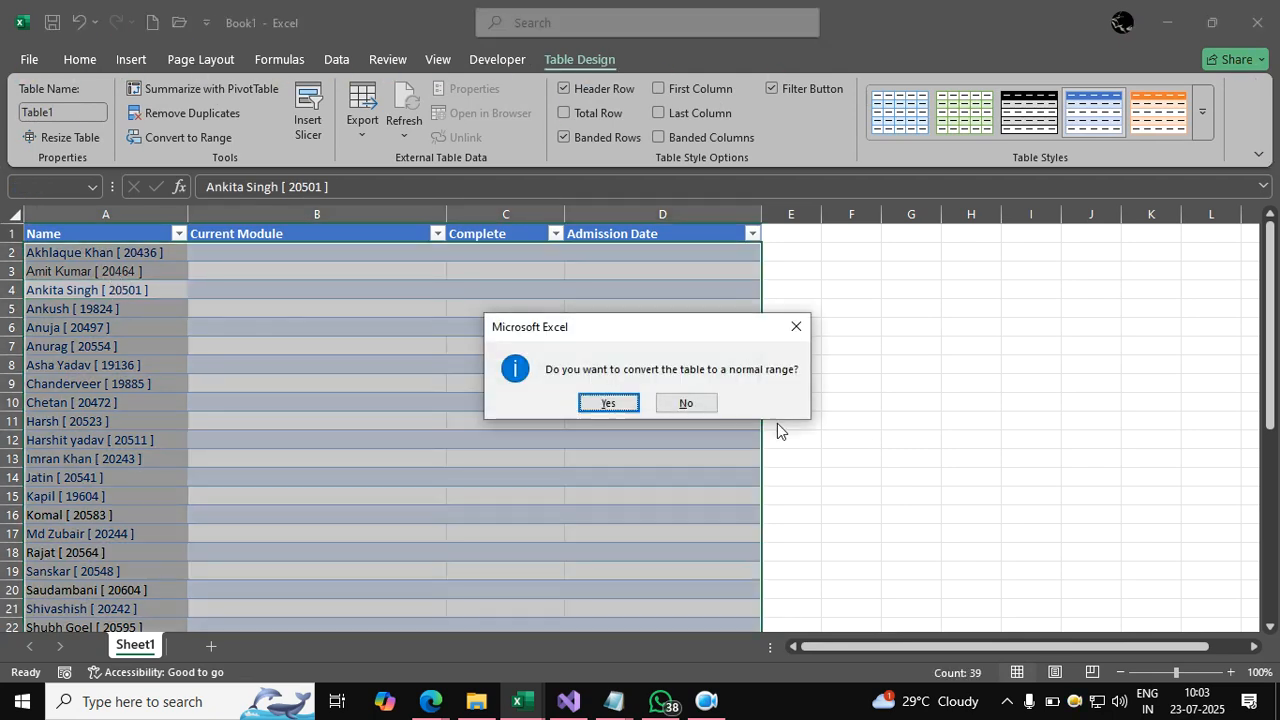
pyautogui.click(608, 403)
pyautogui.click(620, 437)
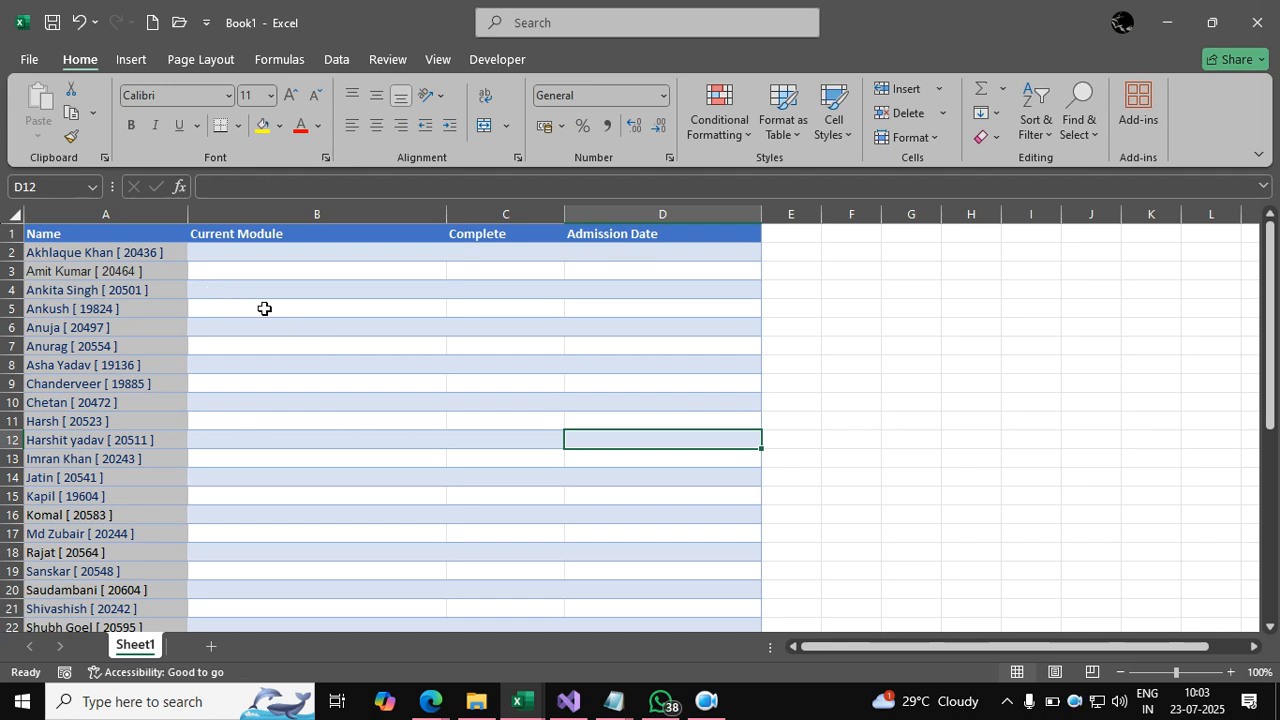
# Save the workbook to the Desktop as 23july in Excel Workbook format.
pyautogui.click(30, 61)
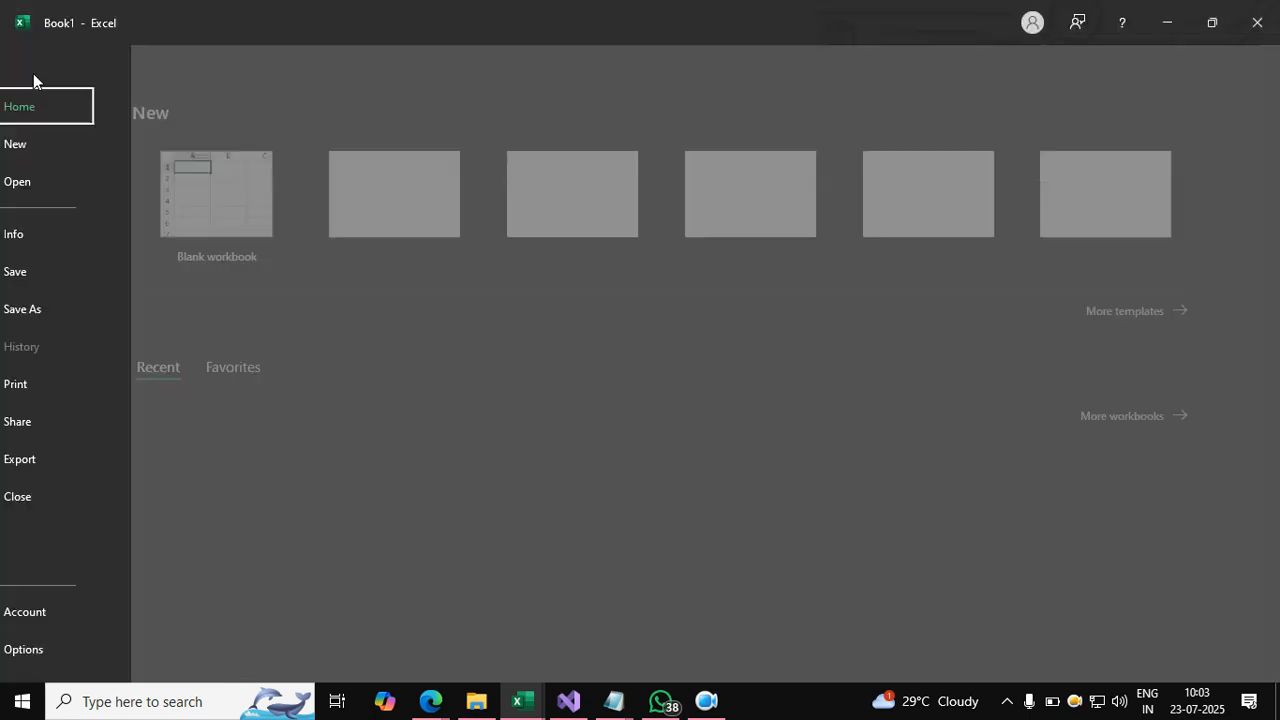
pyautogui.click(63, 277)
pyautogui.click(499, 457)
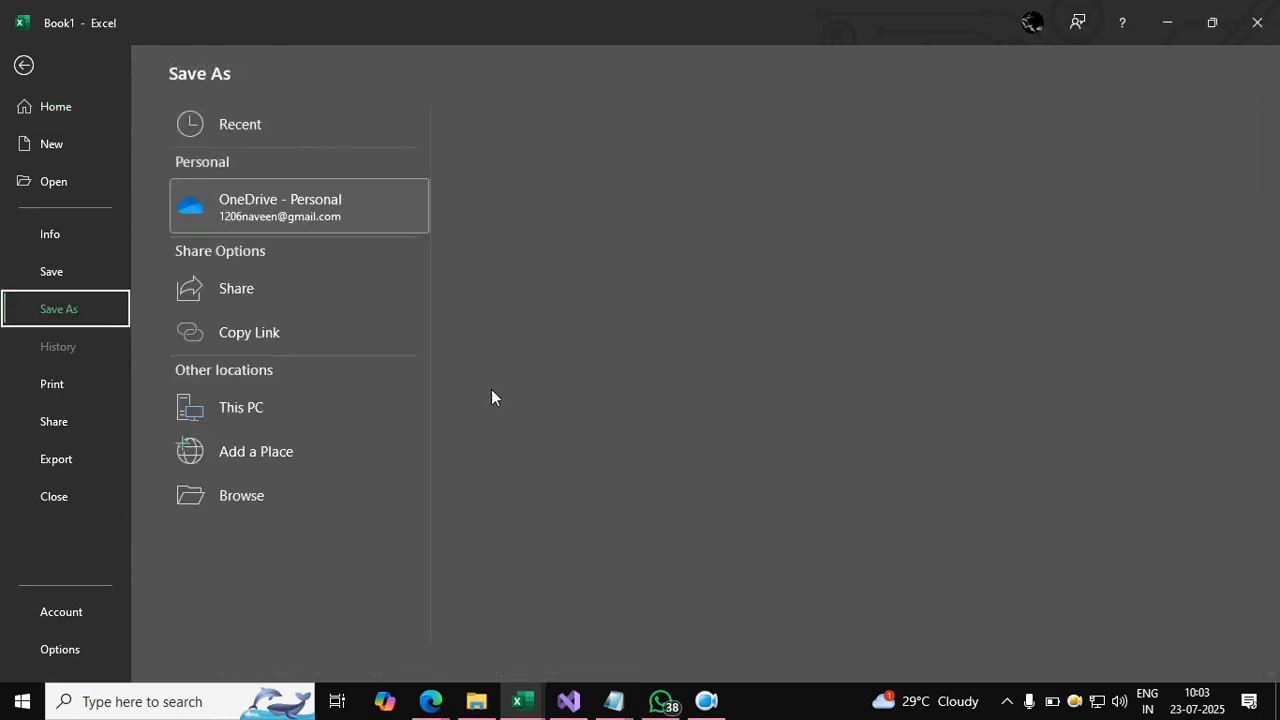
pyautogui.click(296, 400)
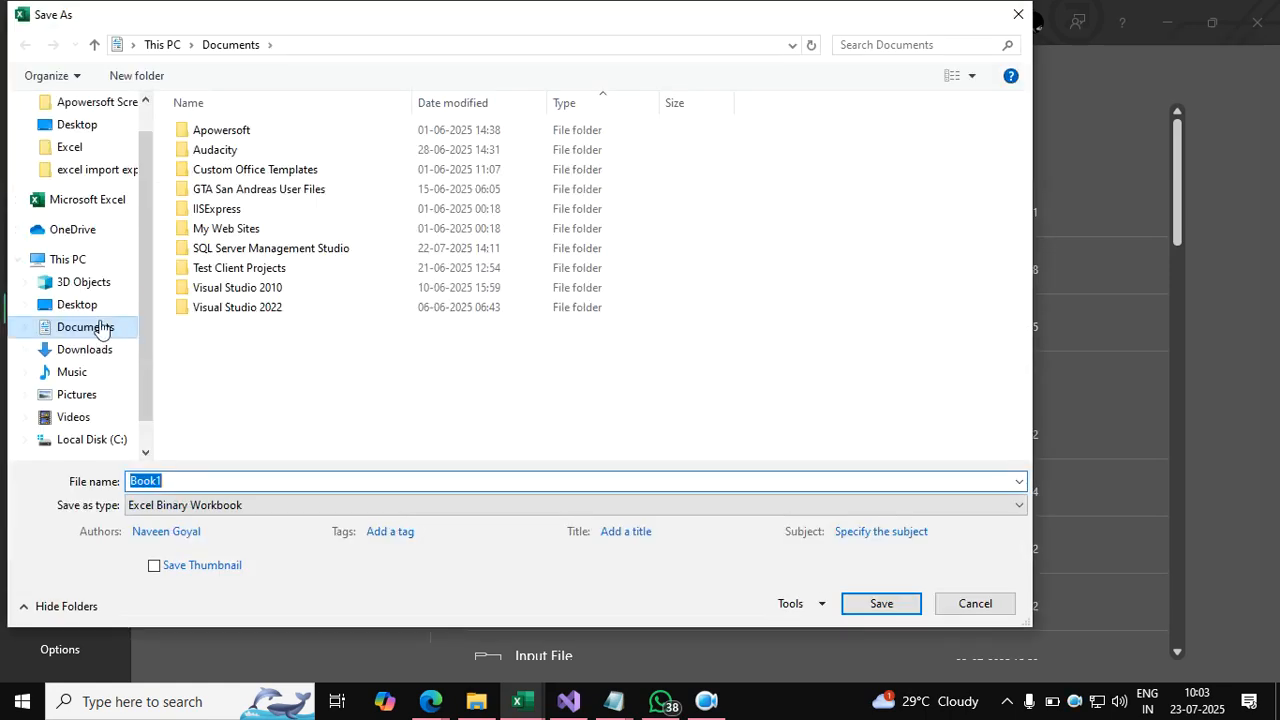
pyautogui.click(98, 307)
pyautogui.click(224, 481)
pyautogui.write('3july')
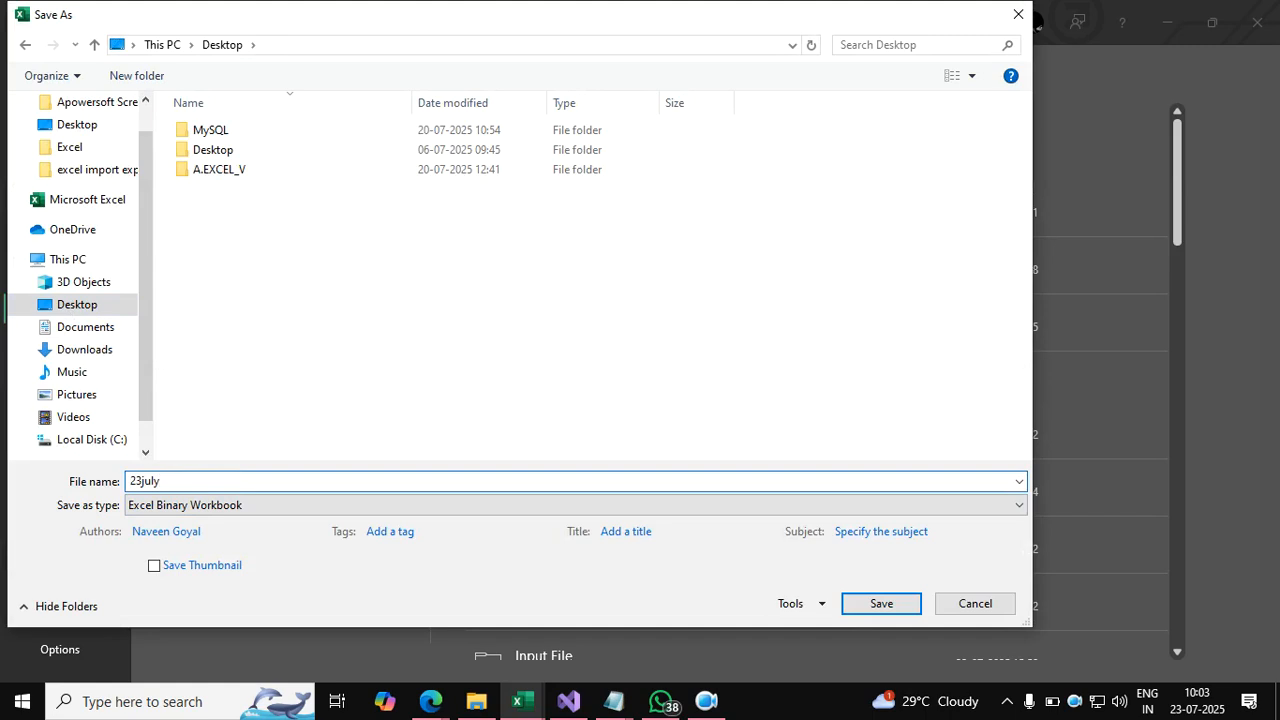
pyautogui.click(240, 512)
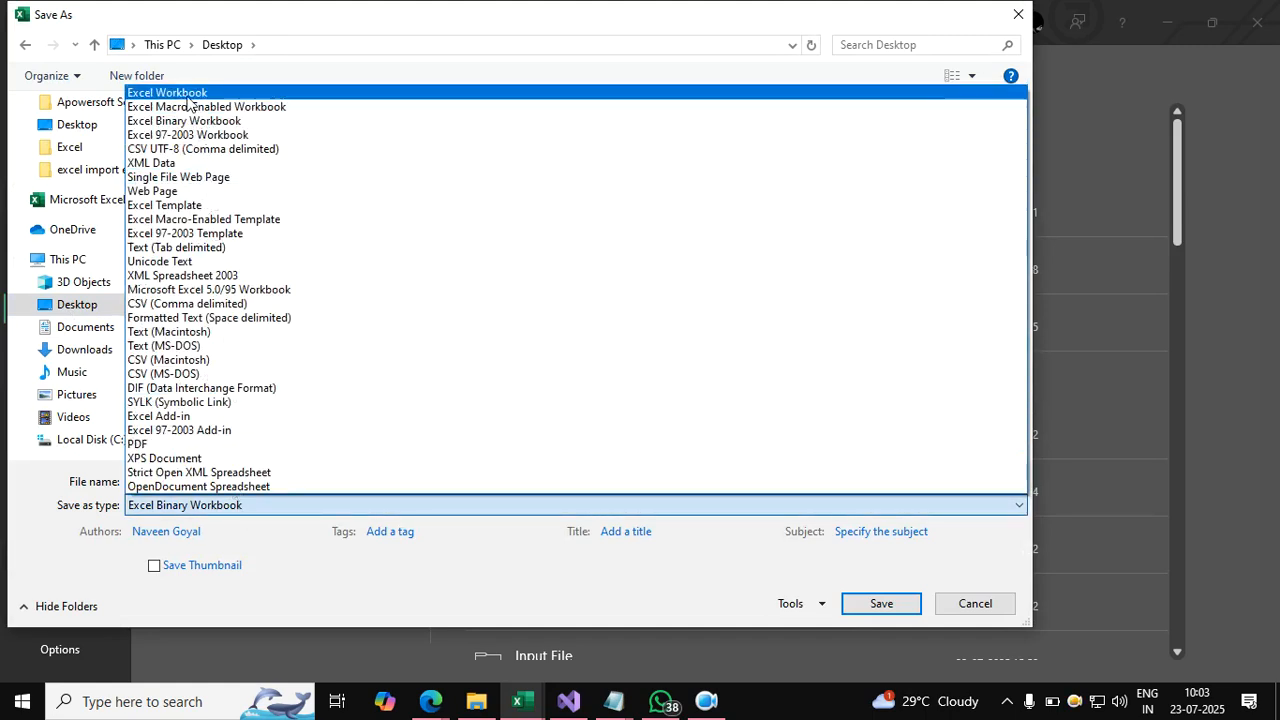
pyautogui.click(200, 89)
pyautogui.click(897, 607)
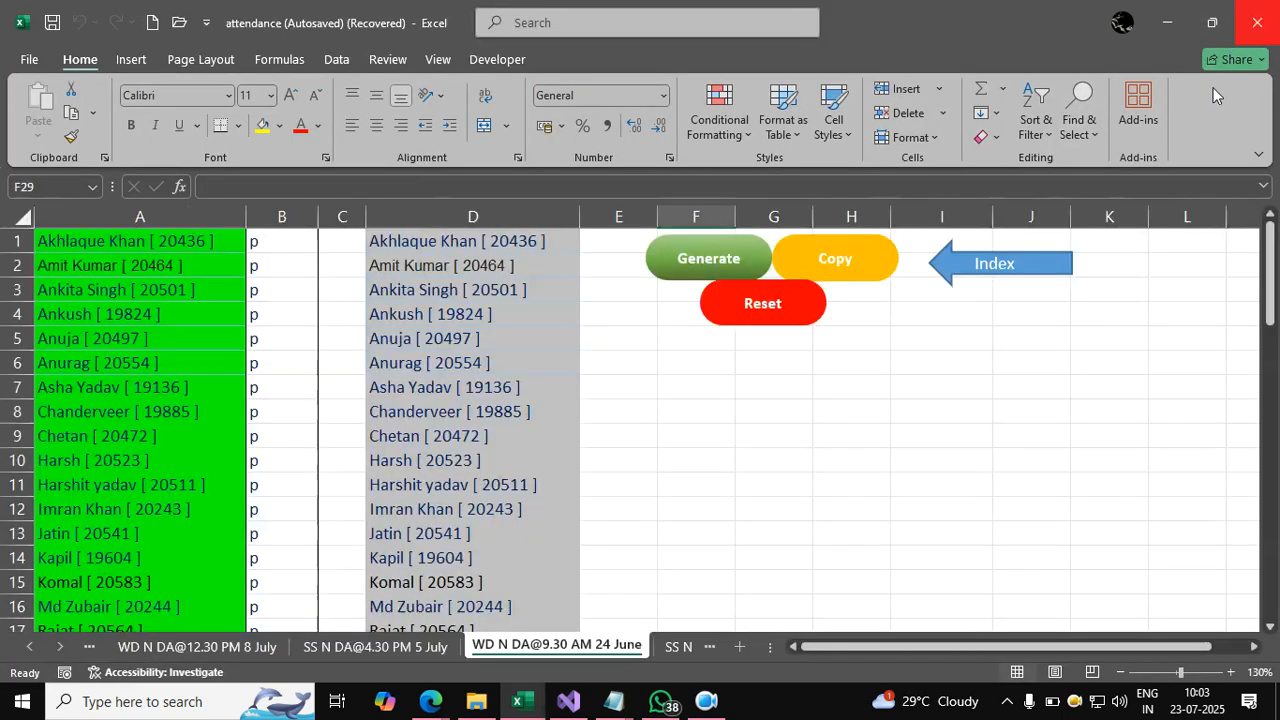
# Close the 23july and attendance workbooks, discarding the attendance changes.
pyautogui.click(1257, 22)
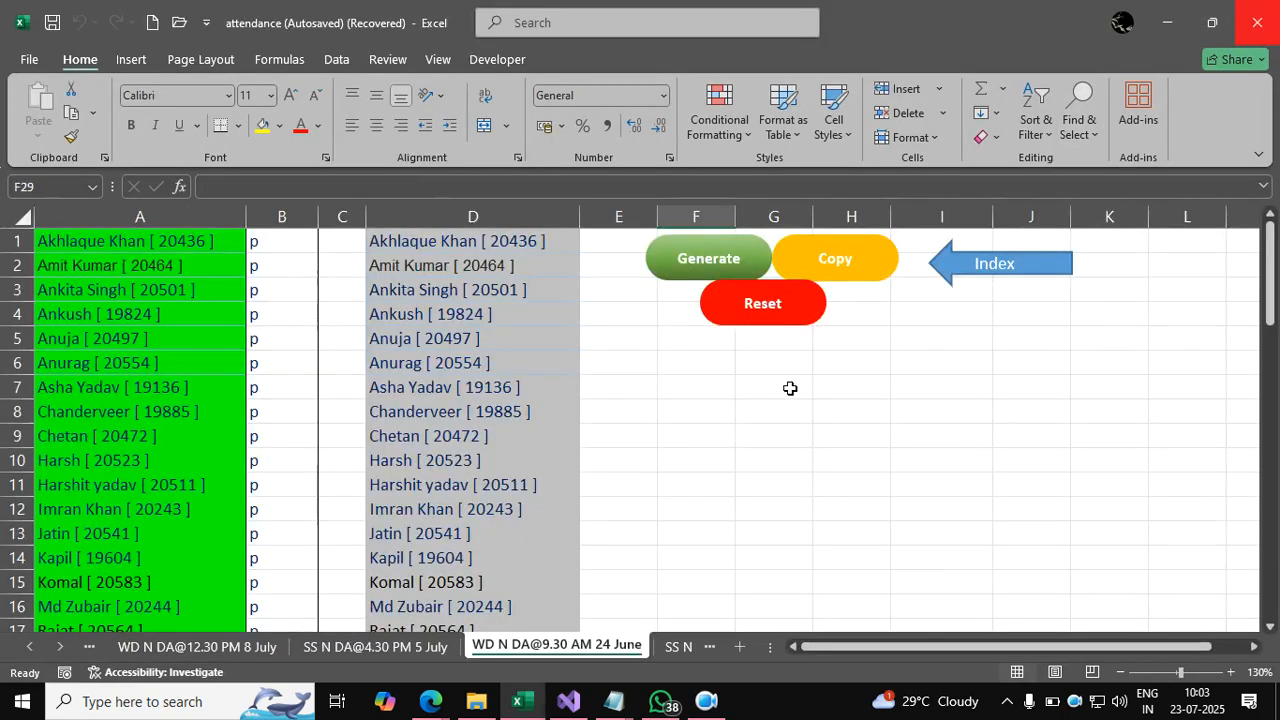
pyautogui.click(1257, 22)
pyautogui.click(830, 472)
pyautogui.click(688, 425)
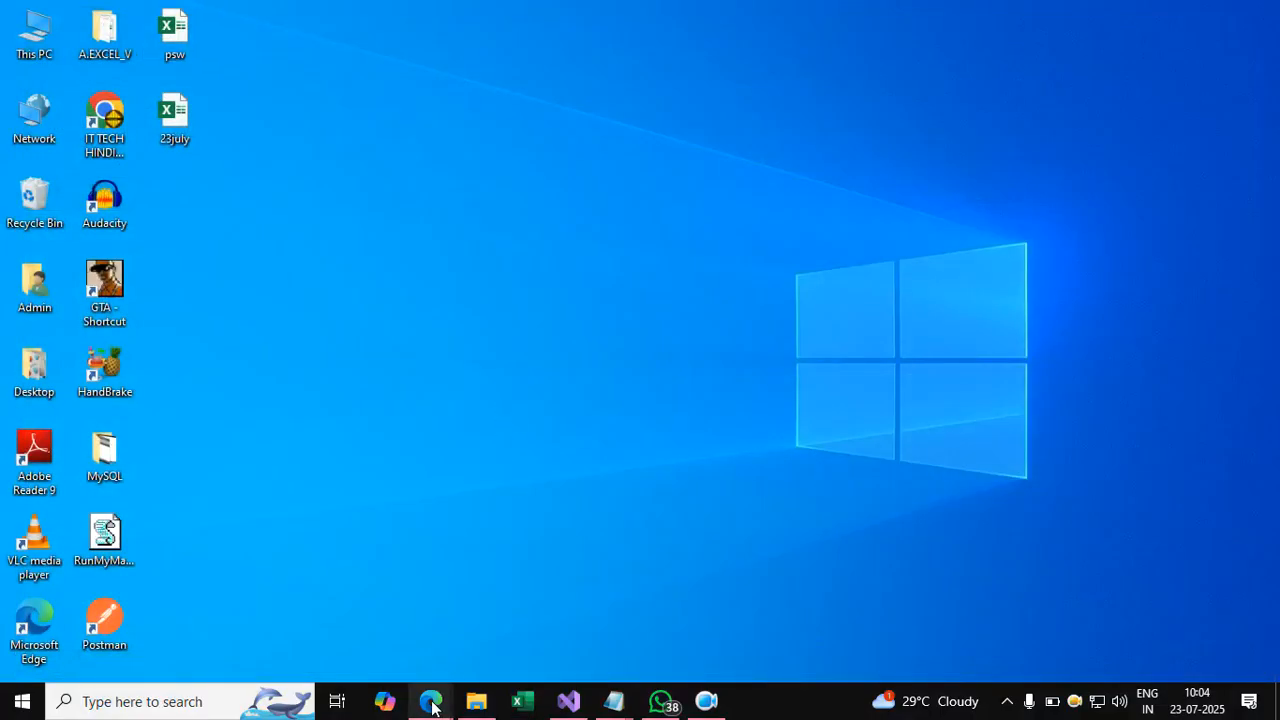
# Open Google Drive in a new browser tab through the google.com Apps grid.
pyautogui.moveTo(432, 700)
pyautogui.click(405, 657)
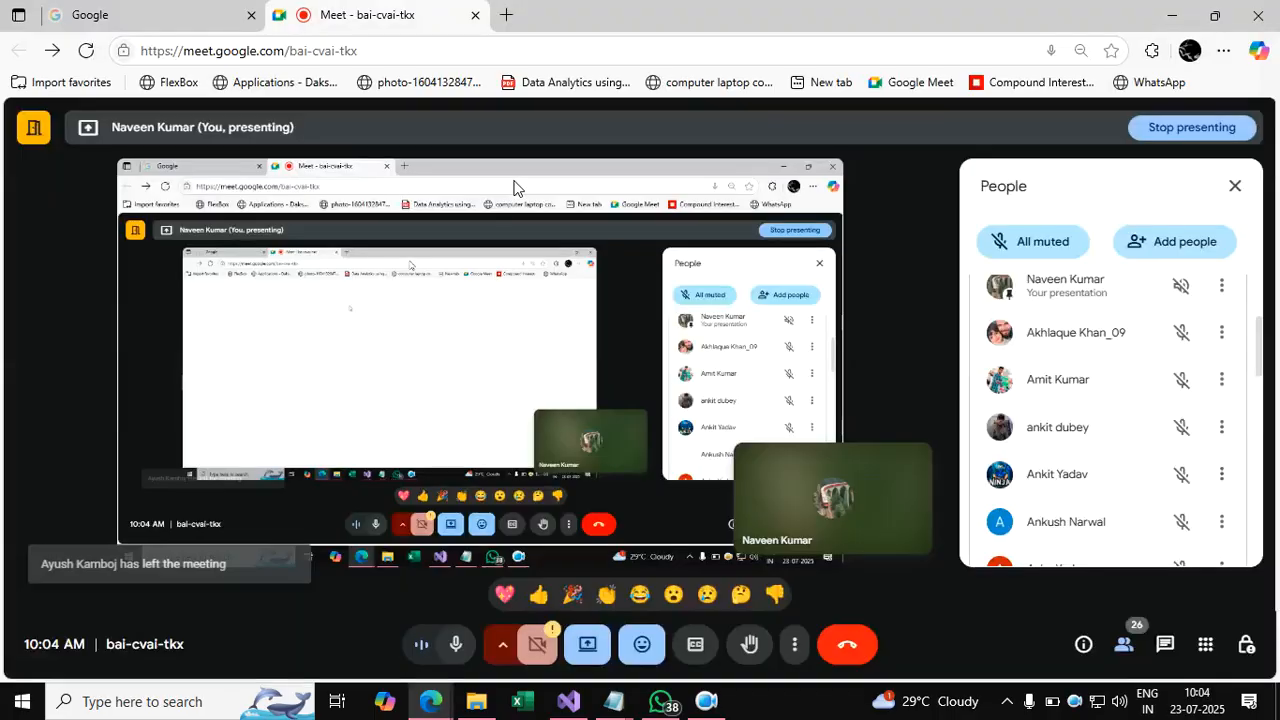
pyautogui.click(506, 15)
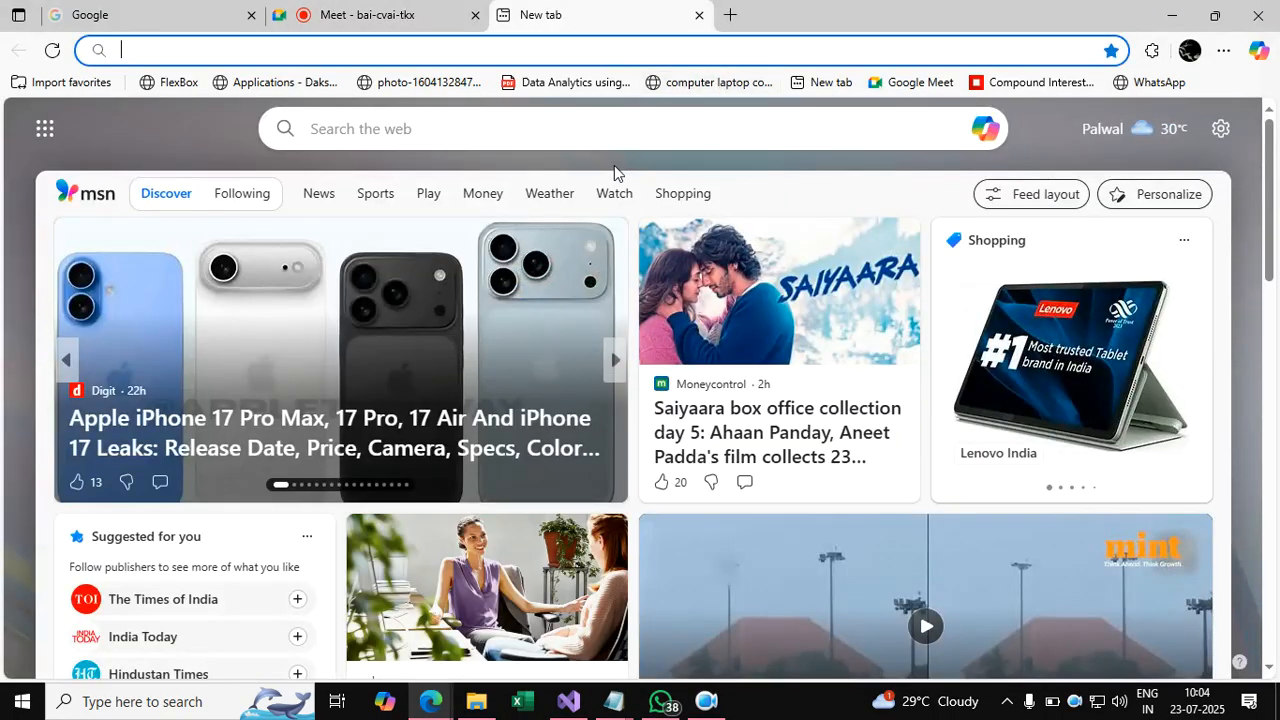
pyautogui.write('goo')
pyautogui.press('Return')
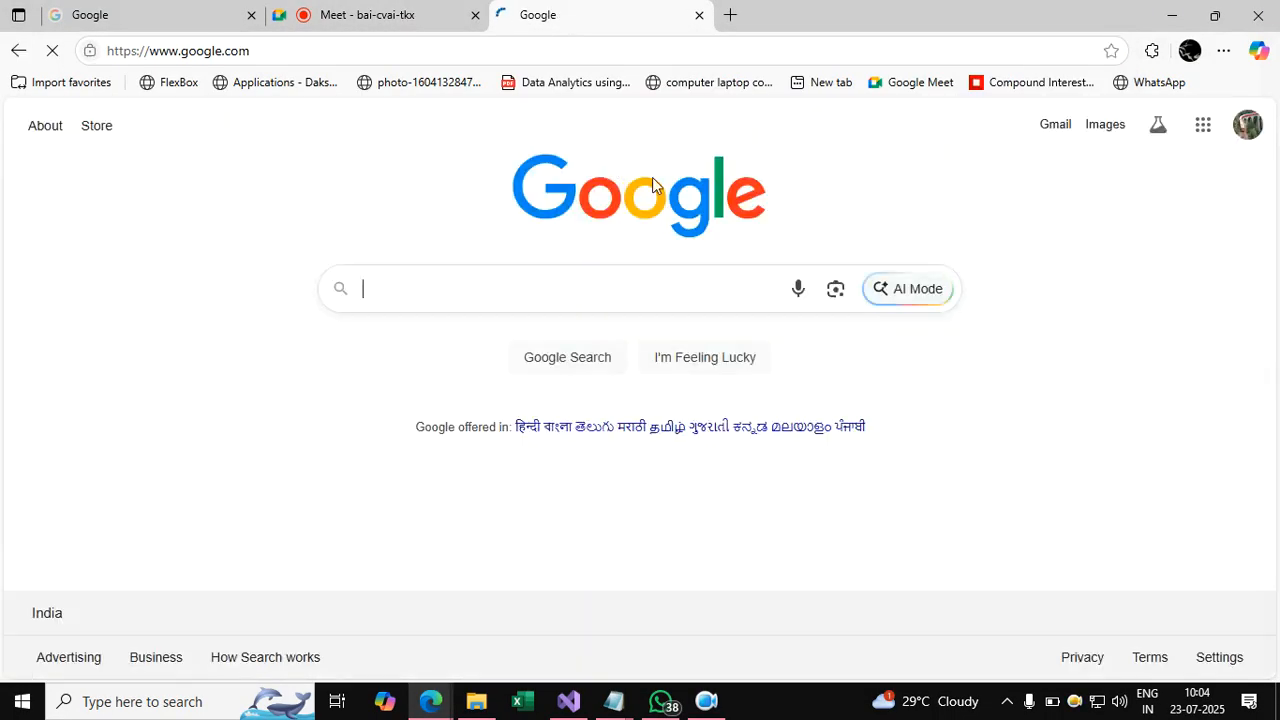
pyautogui.click(1198, 128)
pyautogui.click(1022, 446)
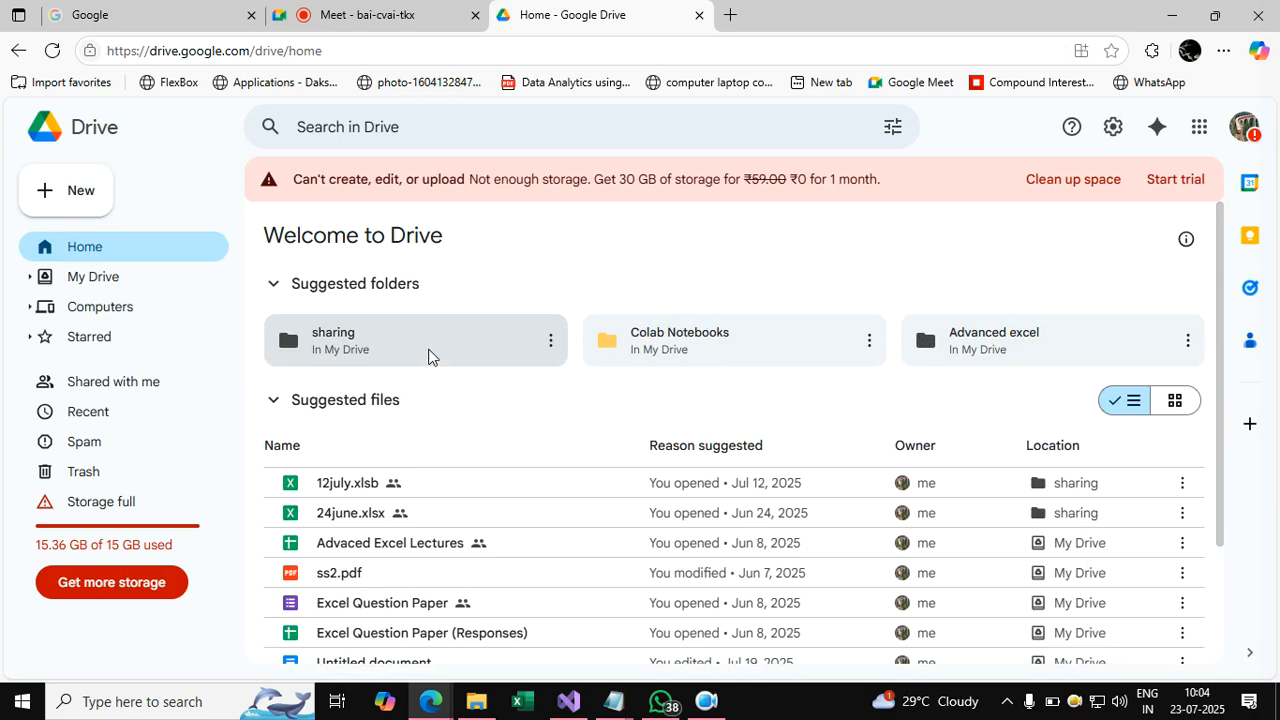
# Open the sharing folder and browse its file list.
pyautogui.scroll(-2, 428, 357)
pyautogui.scroll(2, 428, 357)
pyautogui.doubleClick(421, 342)
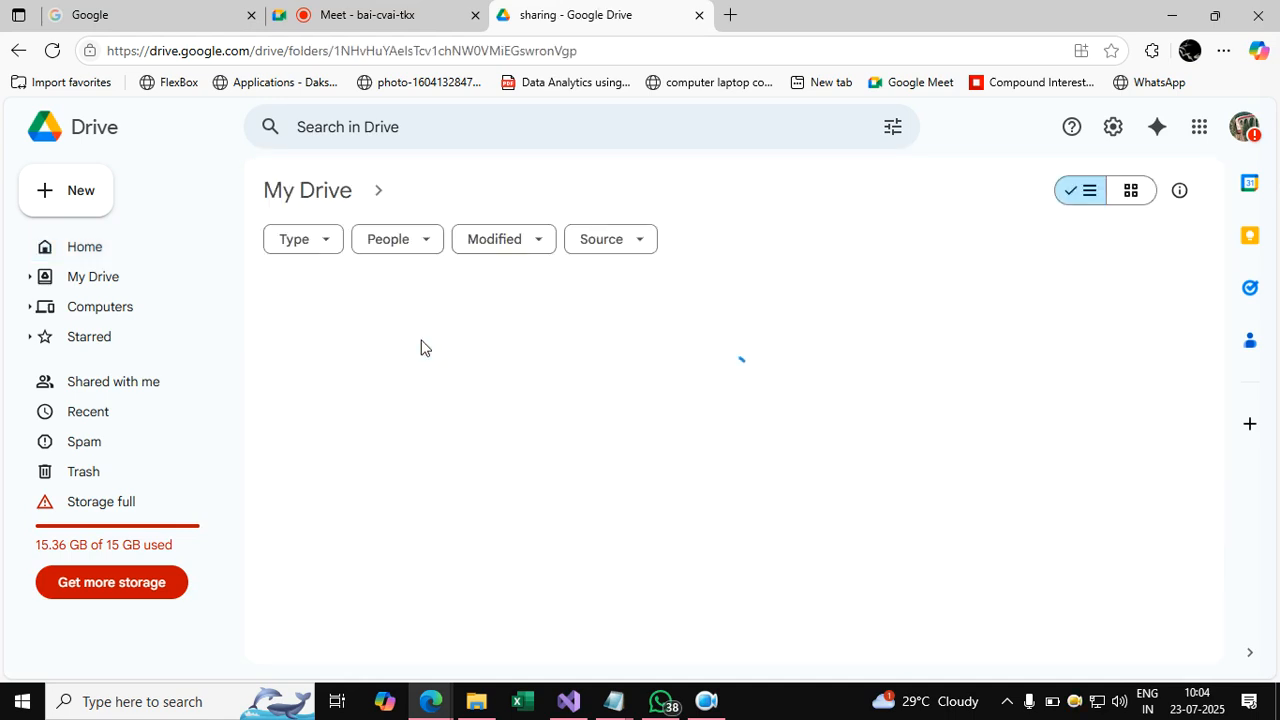
pyautogui.scroll(-3, 437, 372)
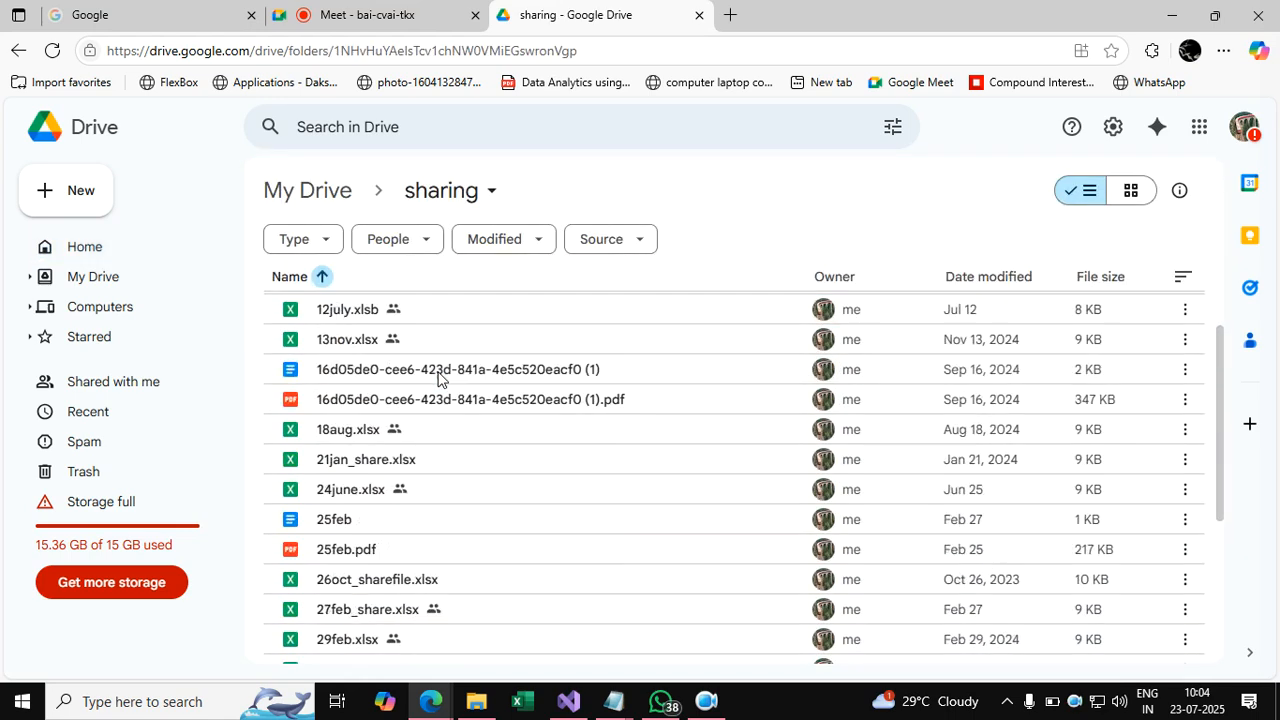
pyautogui.scroll(-1, 437, 372)
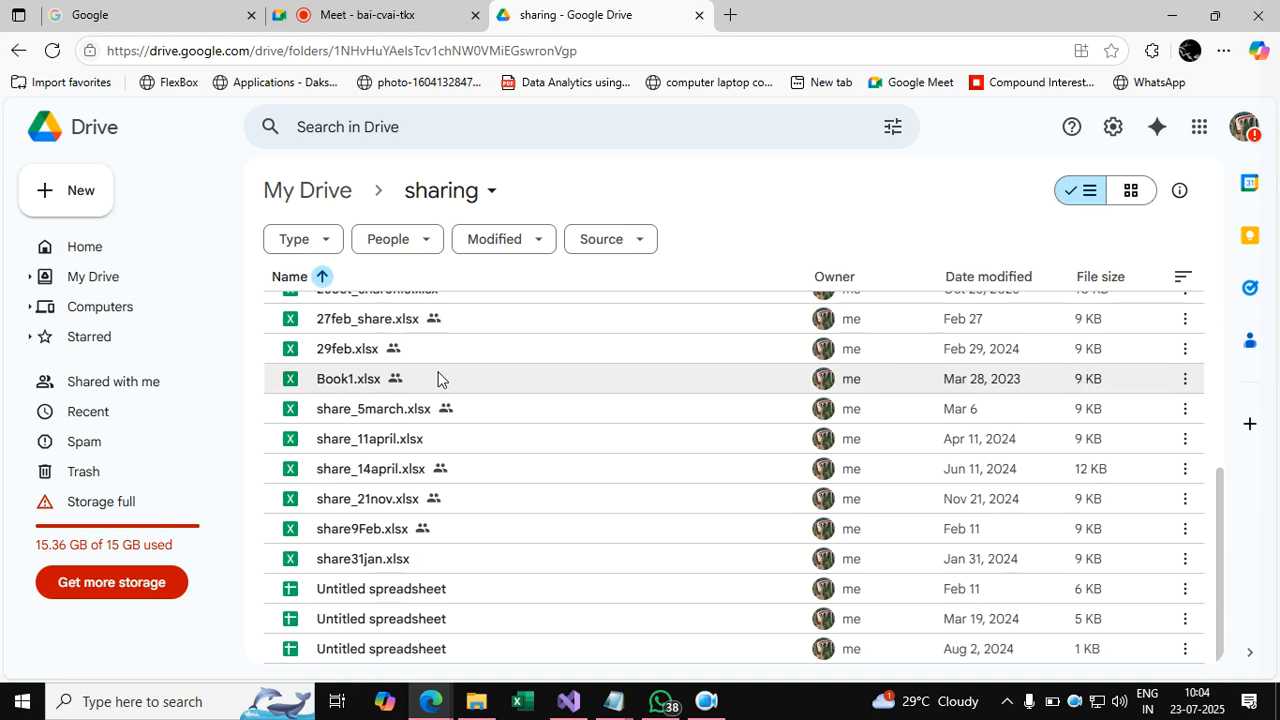
pyautogui.scroll(5, 437, 377)
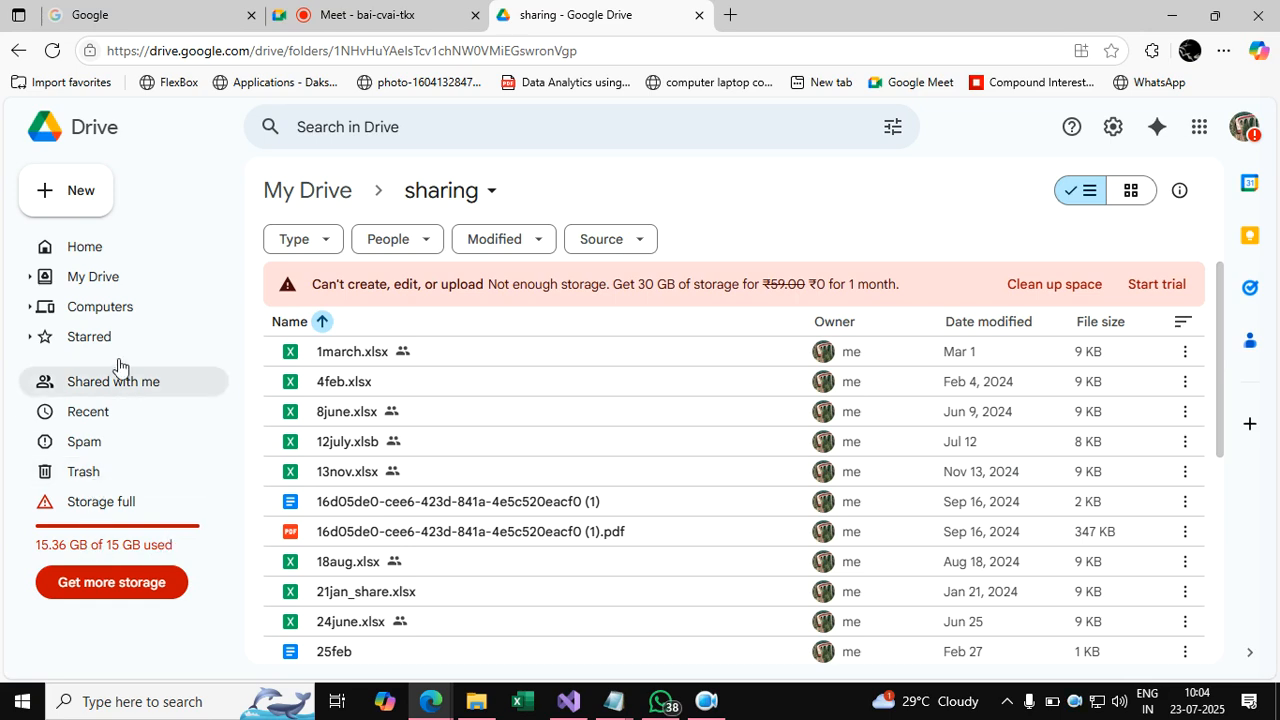
# Upload 23july from the Desktop into the sharing folder.
pyautogui.click(75, 200)
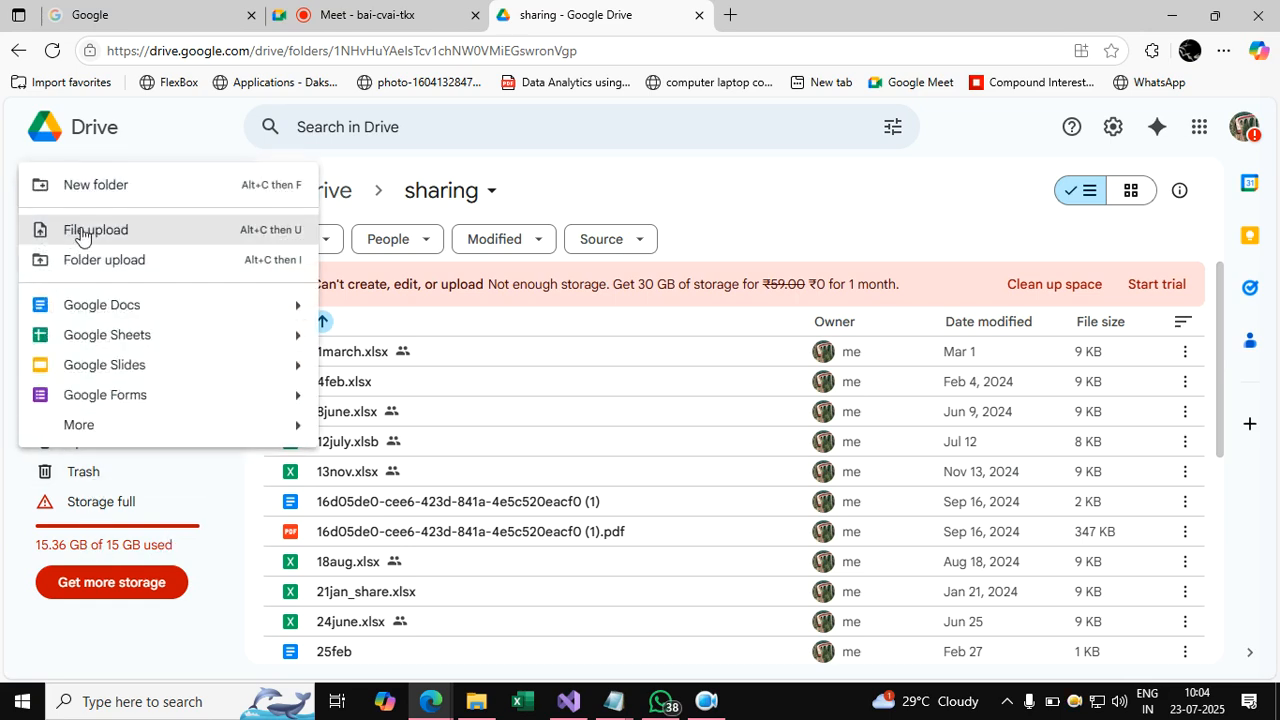
pyautogui.click(80, 232)
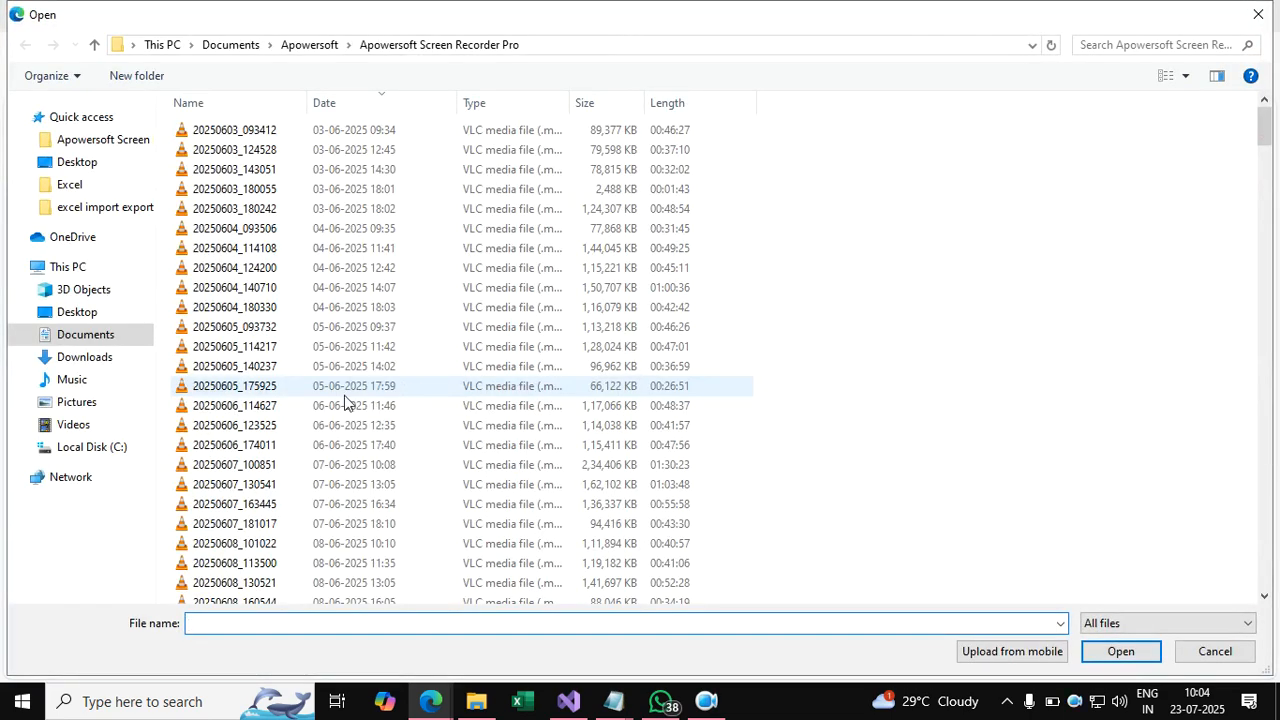
pyautogui.click(100, 313)
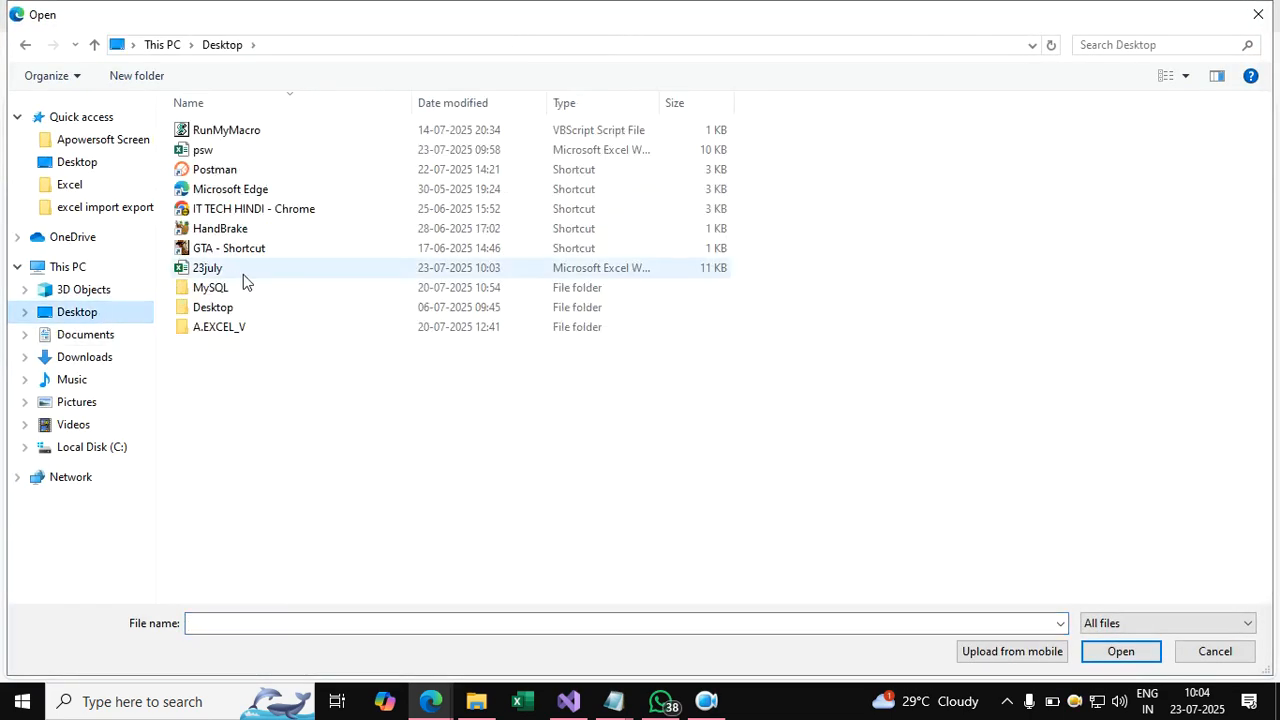
pyautogui.doubleClick(221, 267)
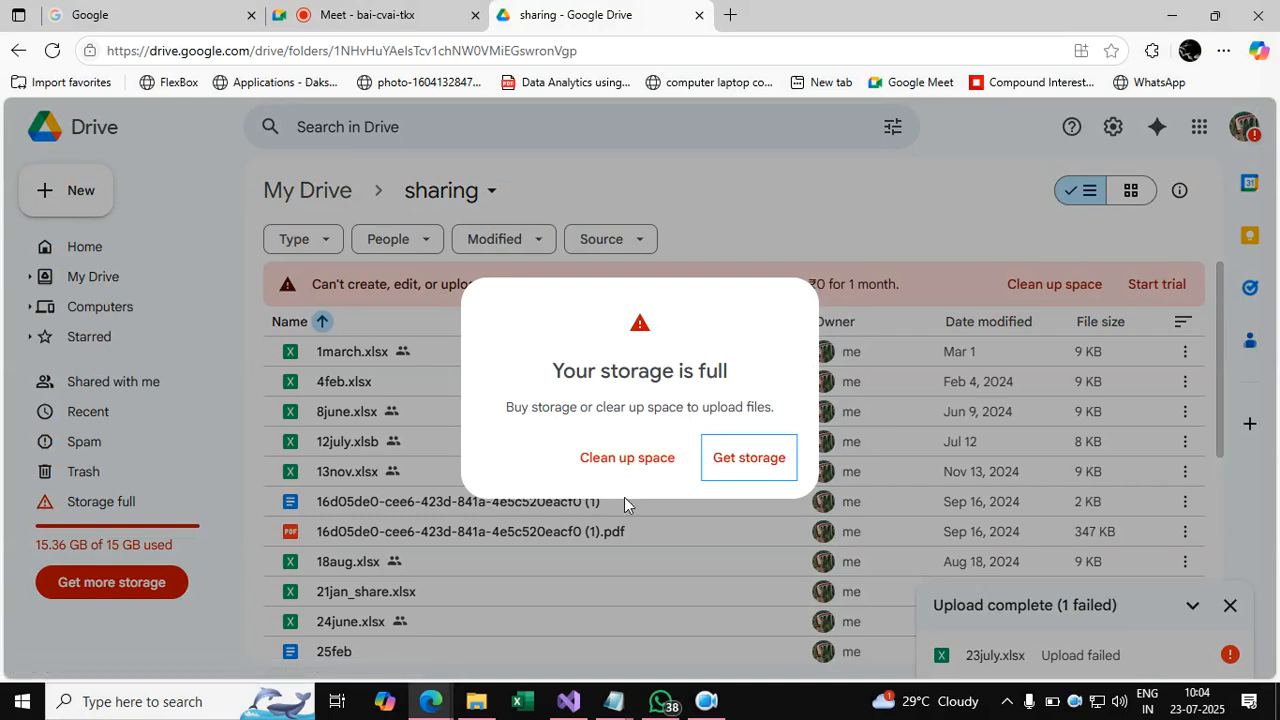
# Dismiss the 'Your storage is full' warning and scroll through the folder's files.
pyautogui.click(860, 178)
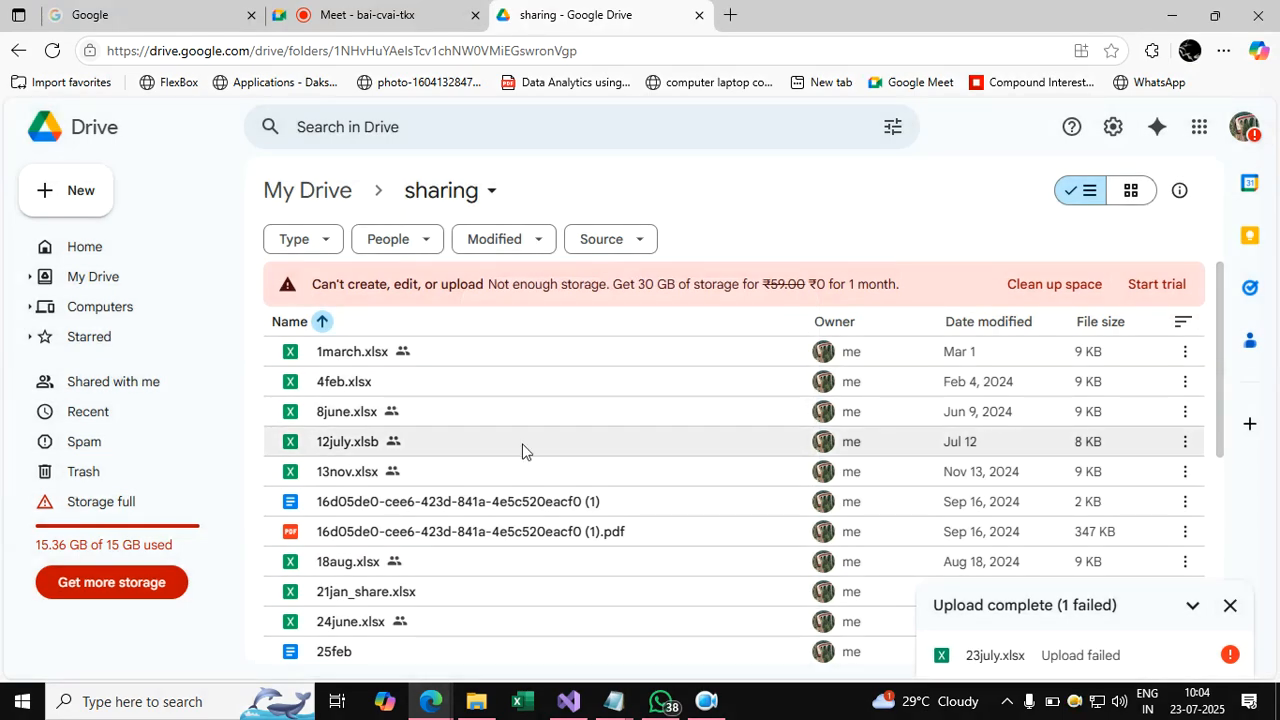
pyautogui.scroll(-1, 465, 449)
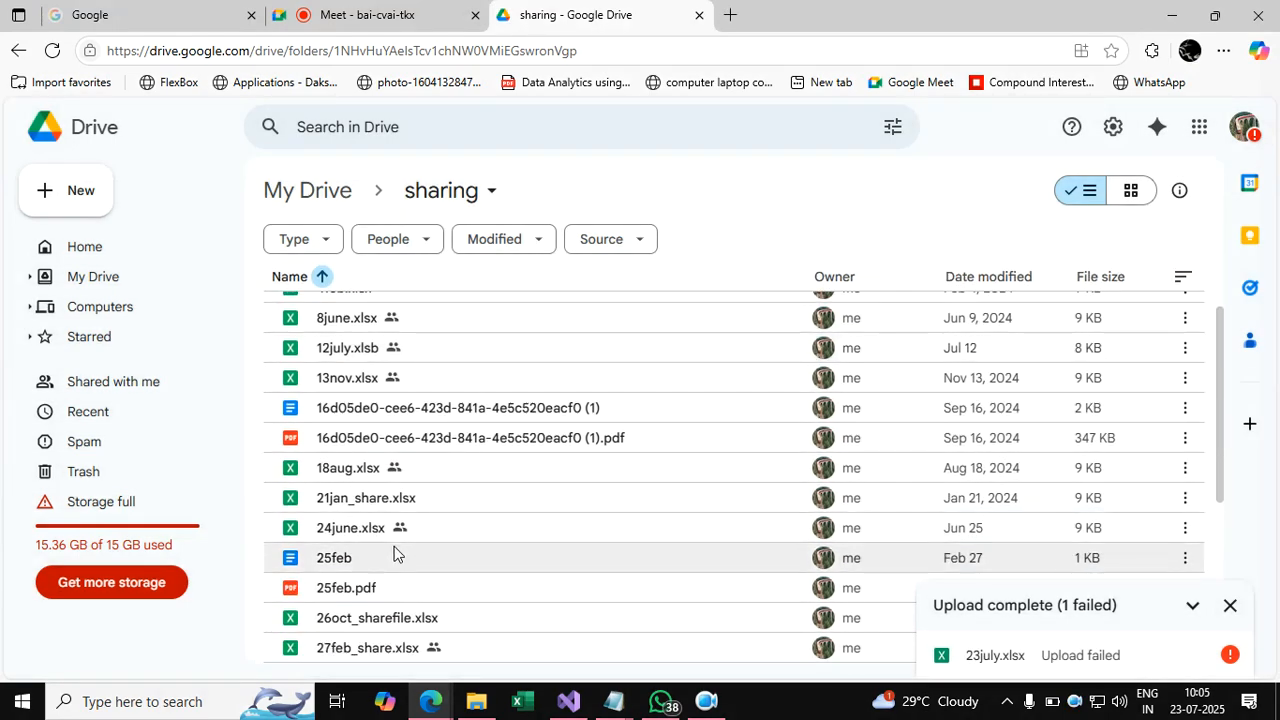
pyautogui.scroll(-1, 393, 553)
pyautogui.scroll(-3, 393, 553)
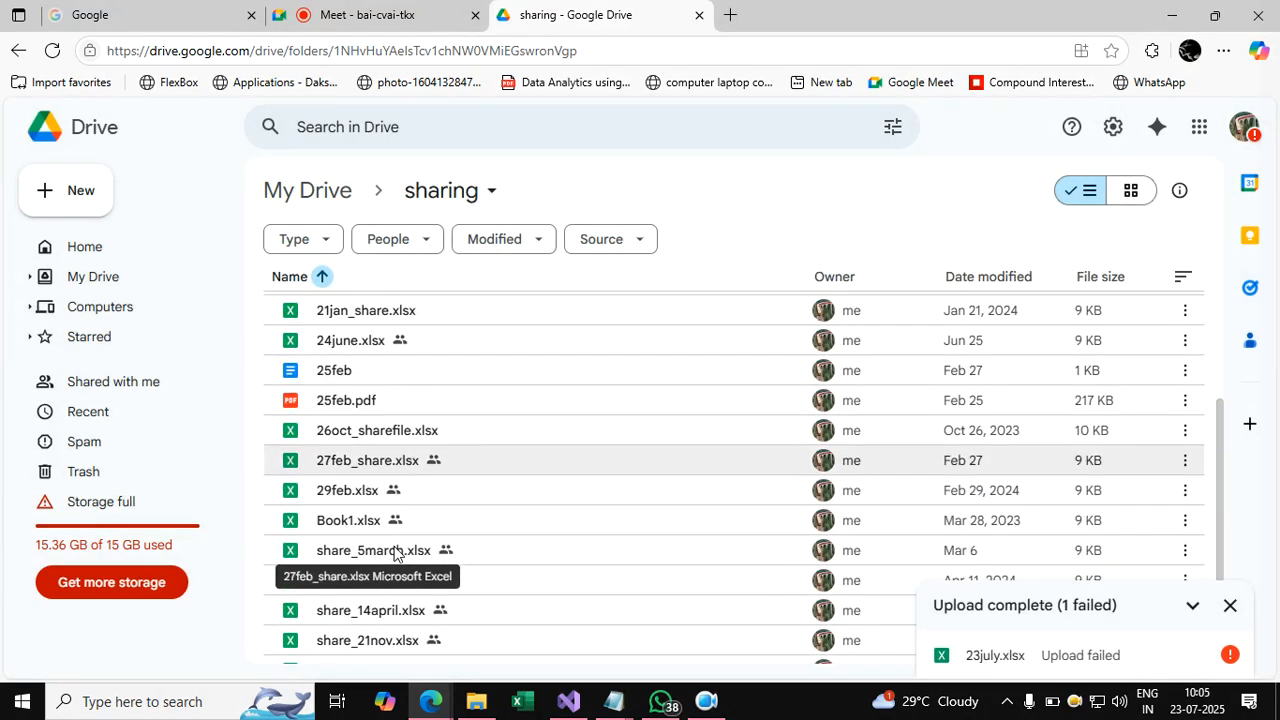
pyautogui.scroll(5, 501, 528)
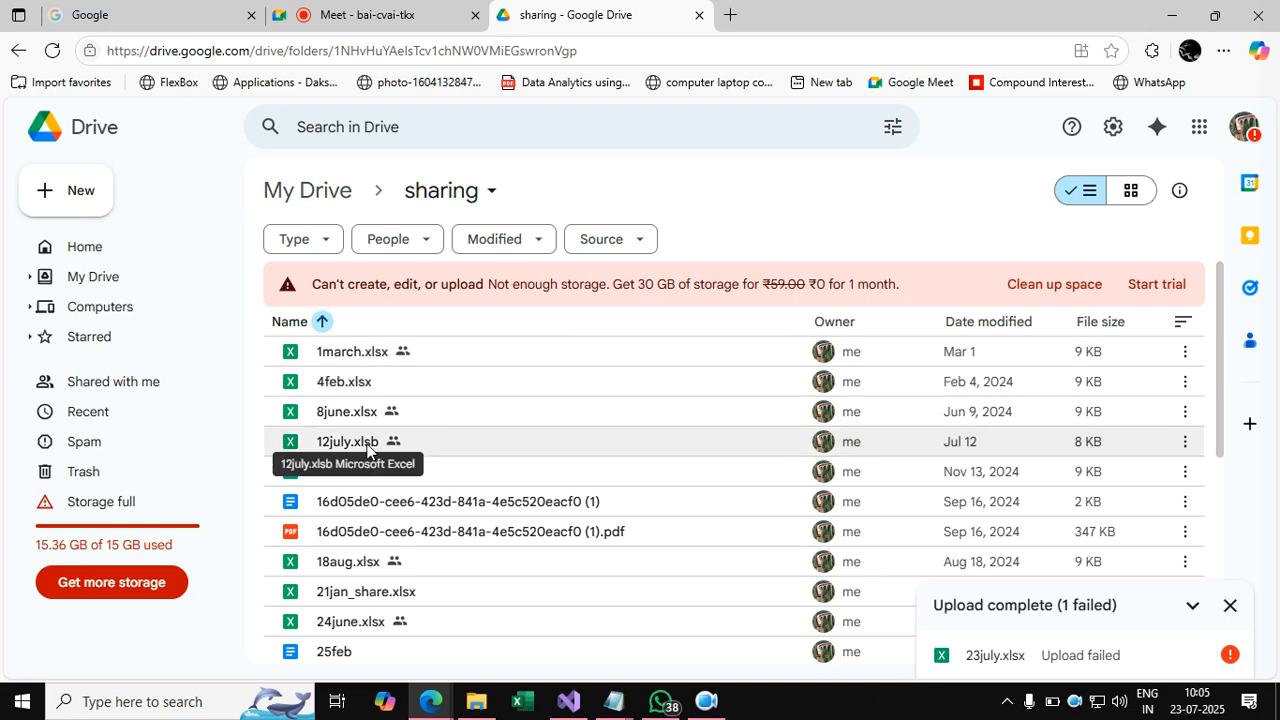
# Open the sharing settings for 8june.xlsx.
pyautogui.click(374, 412)
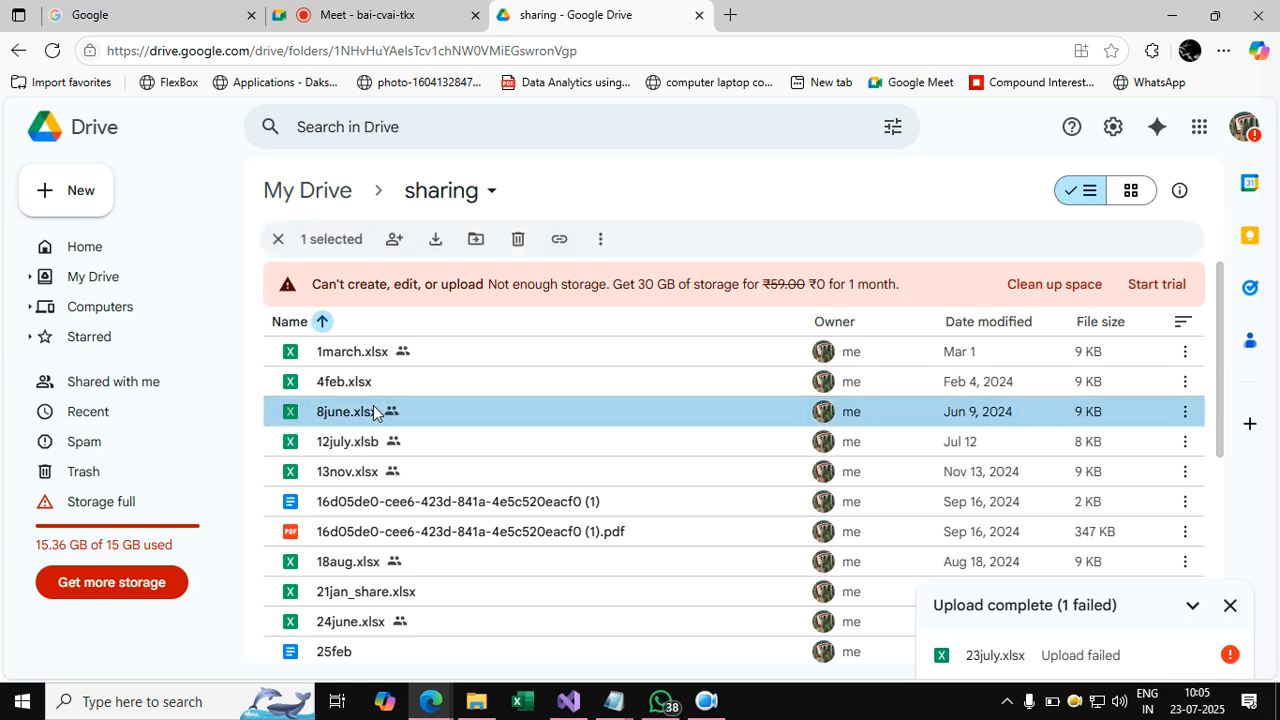
pyautogui.rightClick(374, 412)
pyautogui.moveTo(440, 501)
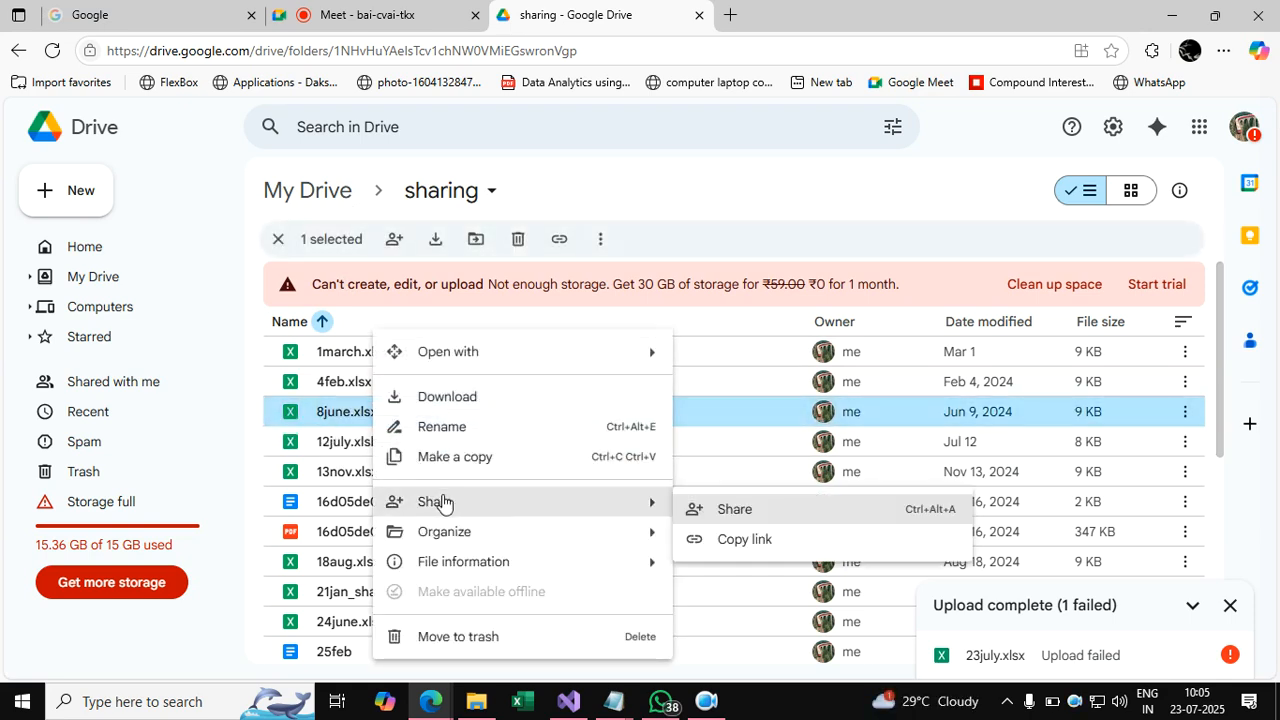
pyautogui.click(731, 511)
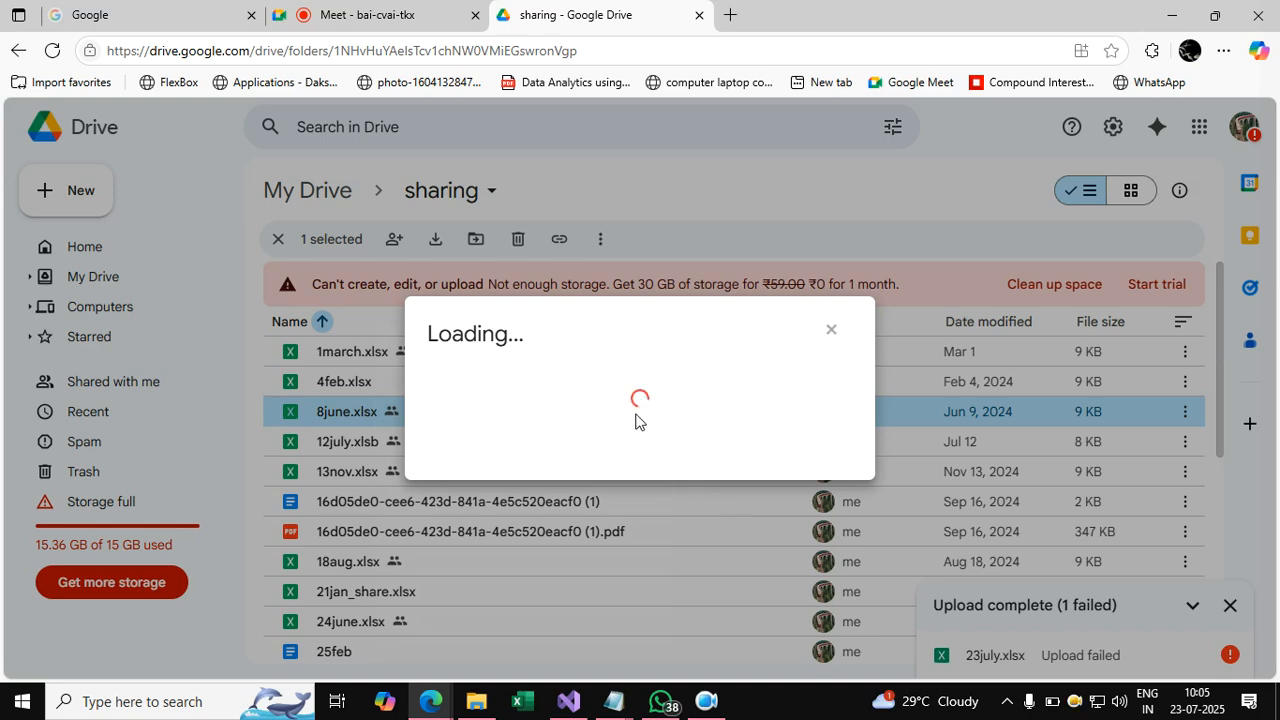
# Set general access to Anyone with the link as Editor and copy the link.
pyautogui.click(541, 473)
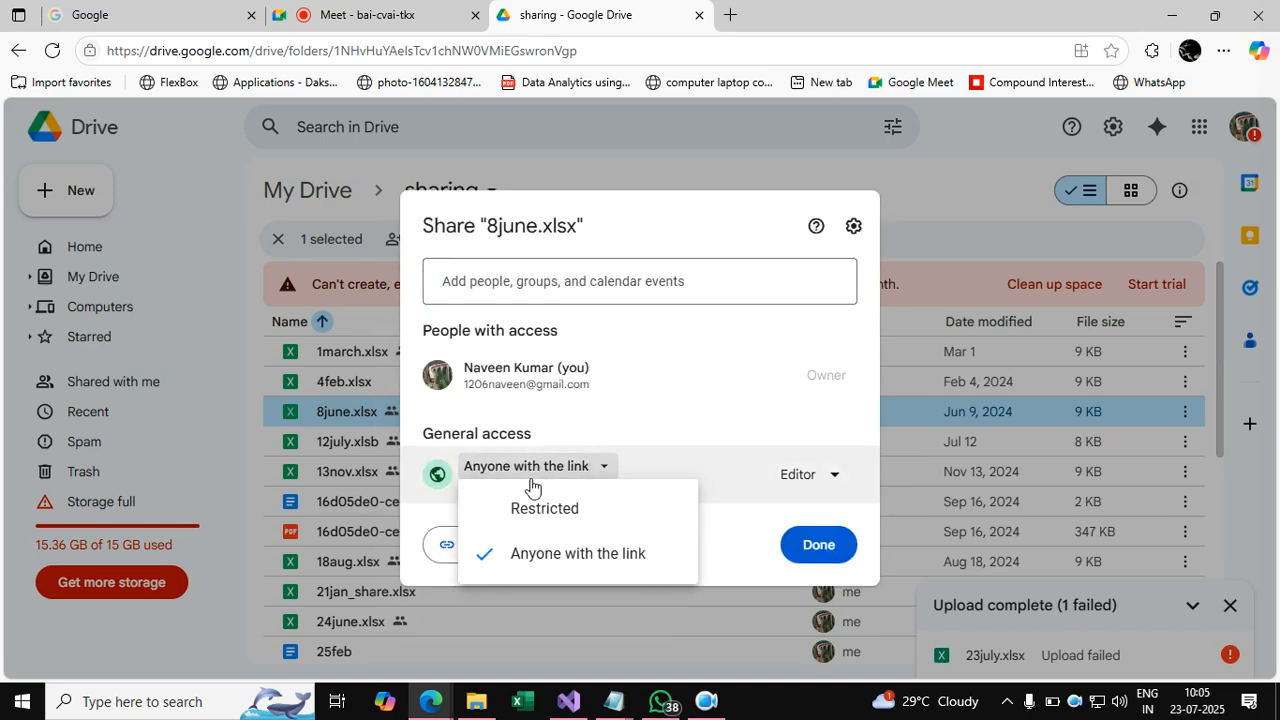
pyautogui.click(533, 505)
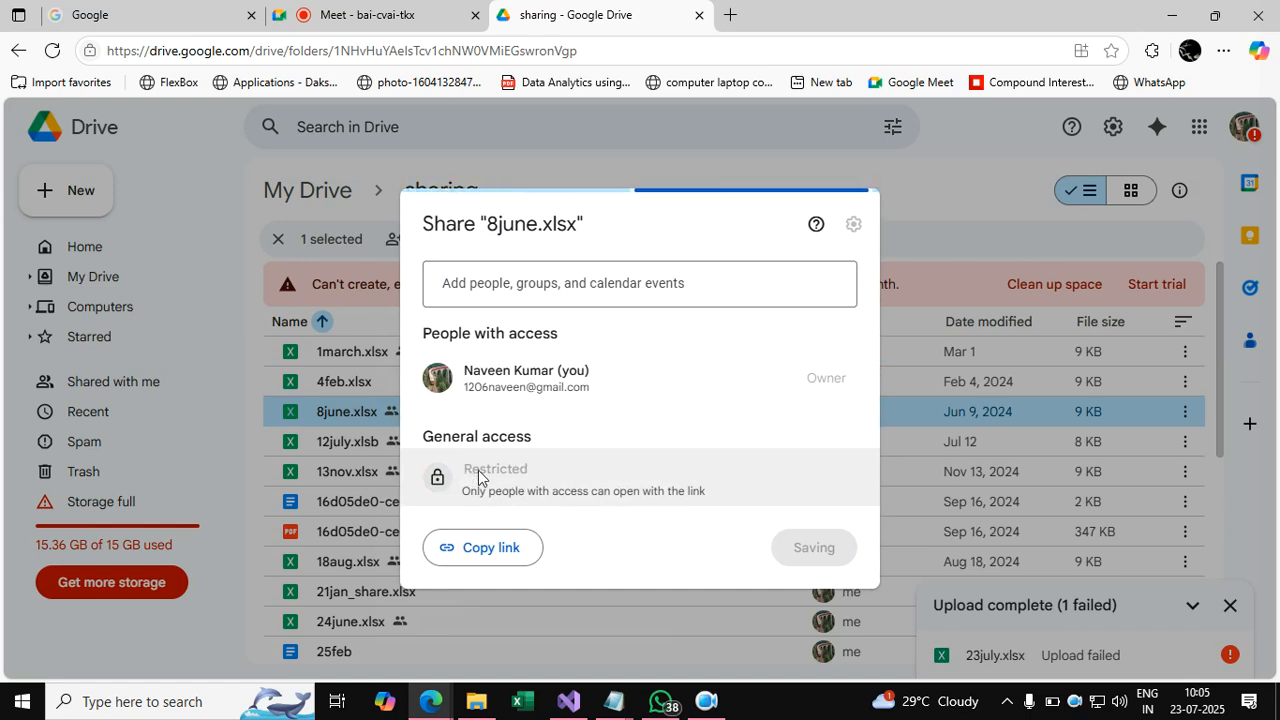
pyautogui.click(531, 472)
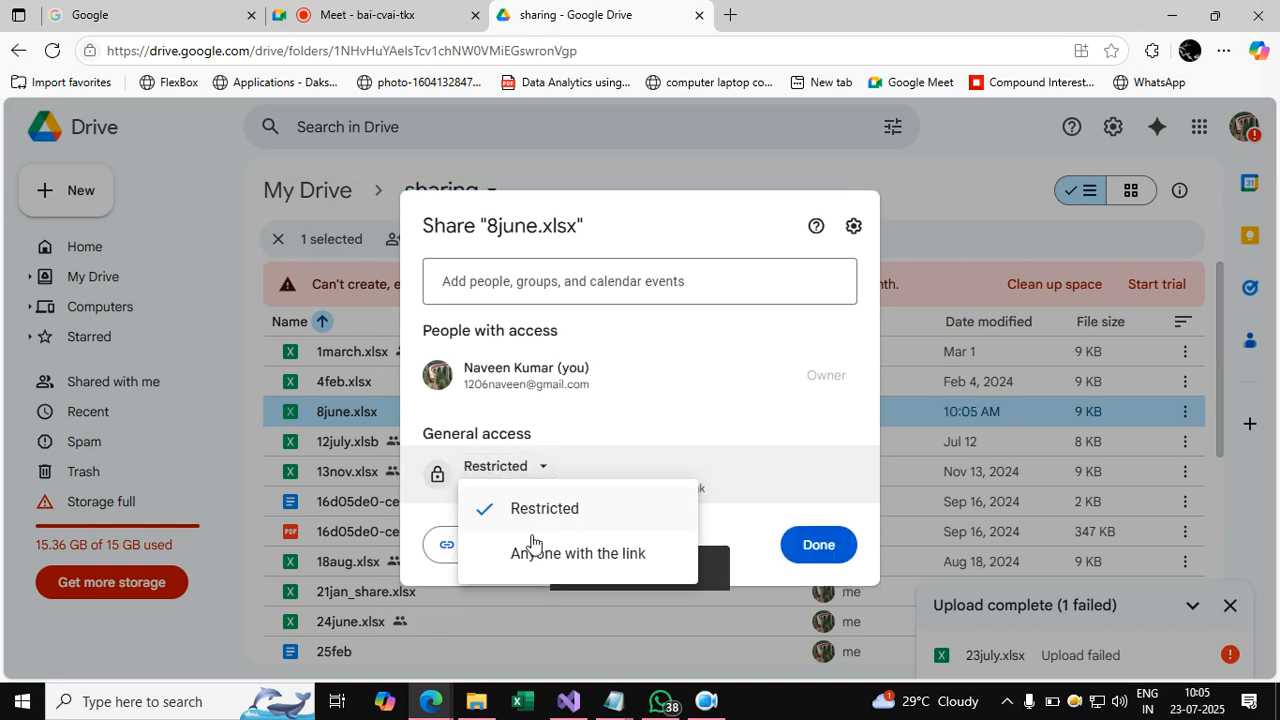
pyautogui.click(534, 547)
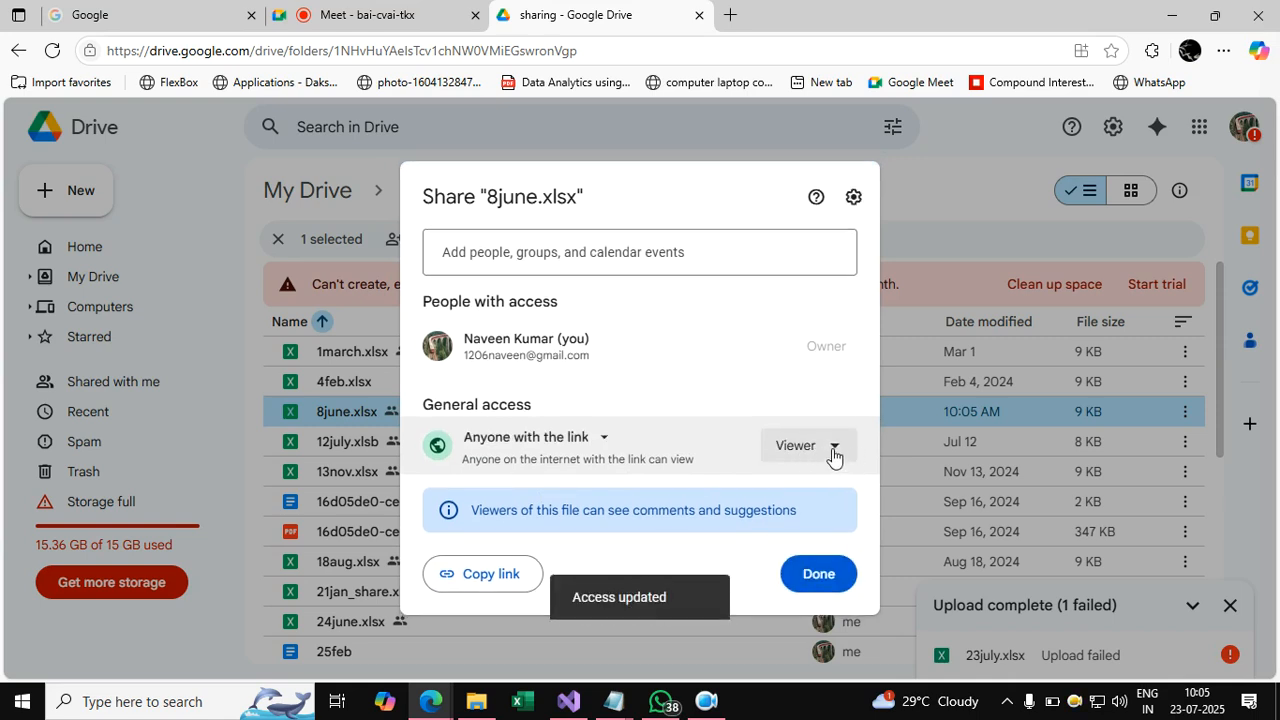
pyautogui.click(834, 449)
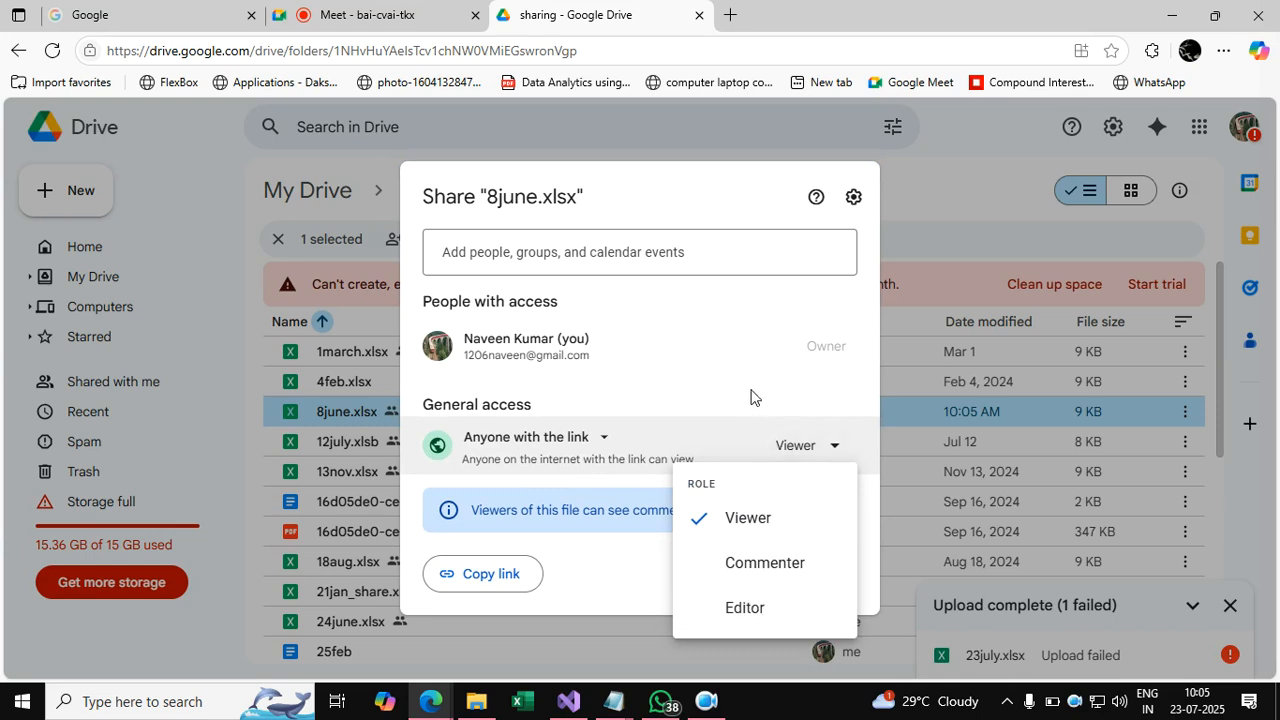
pyautogui.click(770, 605)
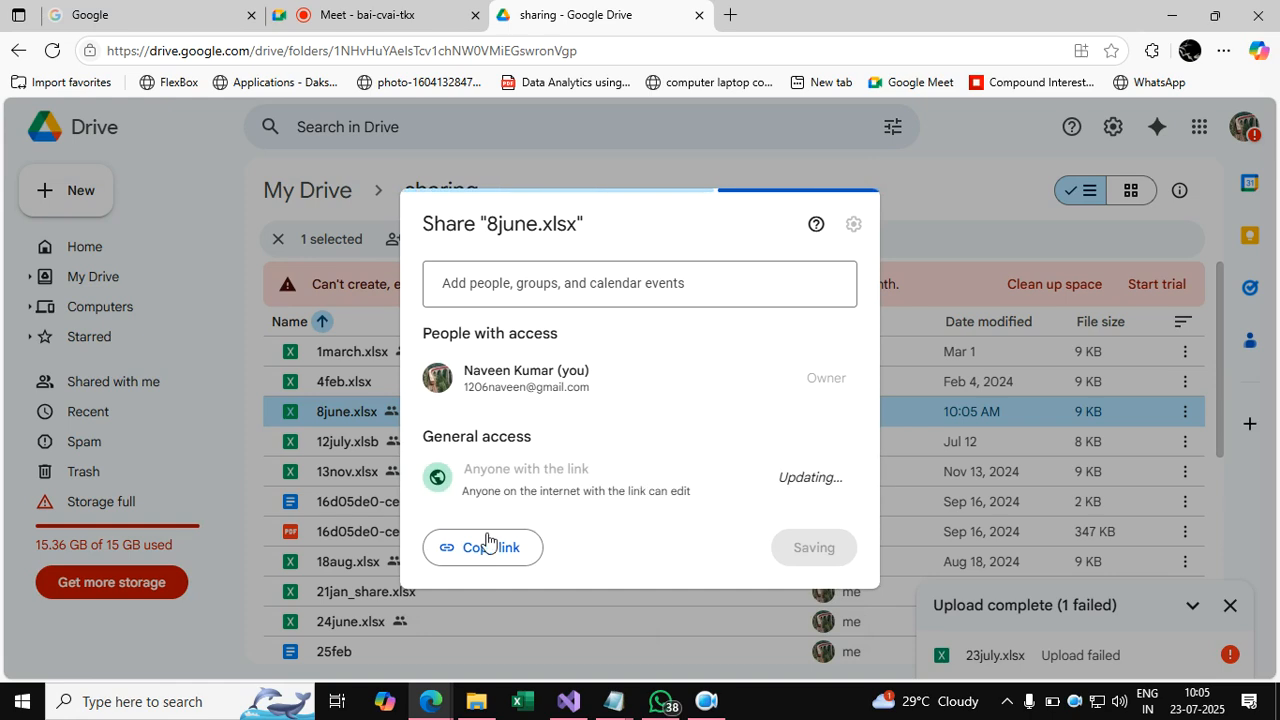
pyautogui.click(500, 562)
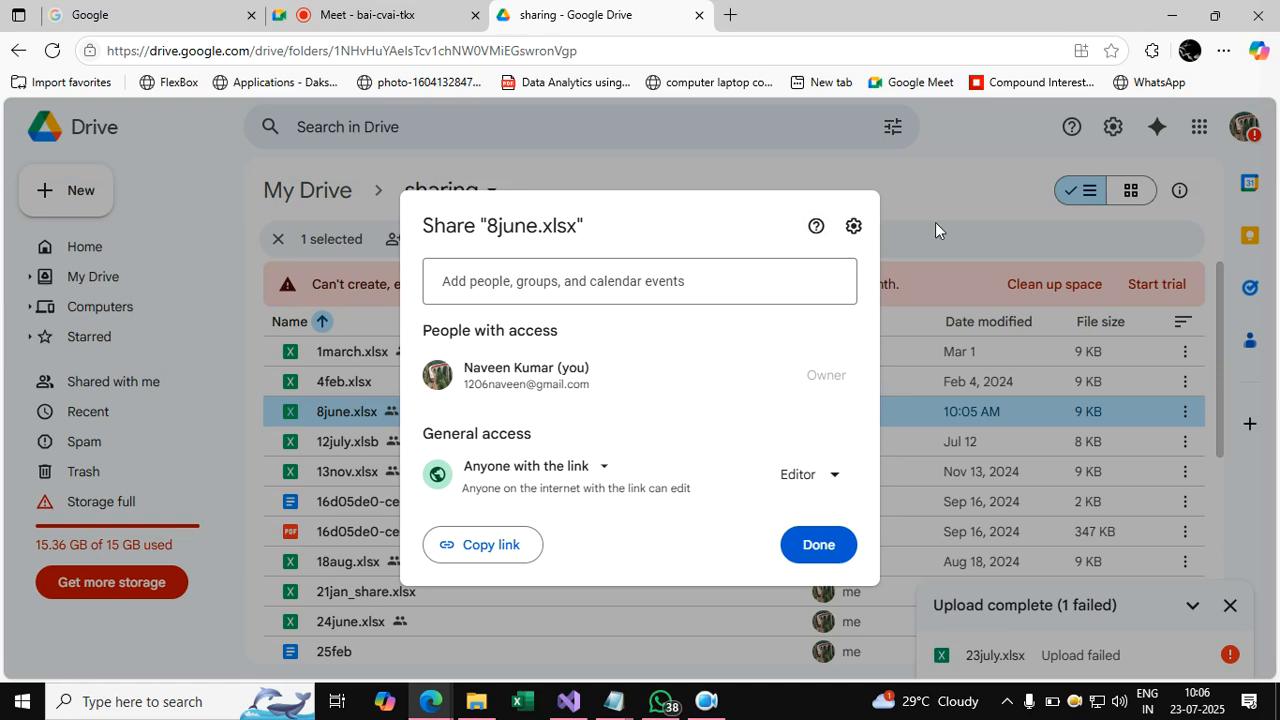
pyautogui.click(918, 258)
# Close the Drive tab, minimize the browser and select the Protecting information notes.
pyautogui.click(700, 16)
pyautogui.click(1170, 15)
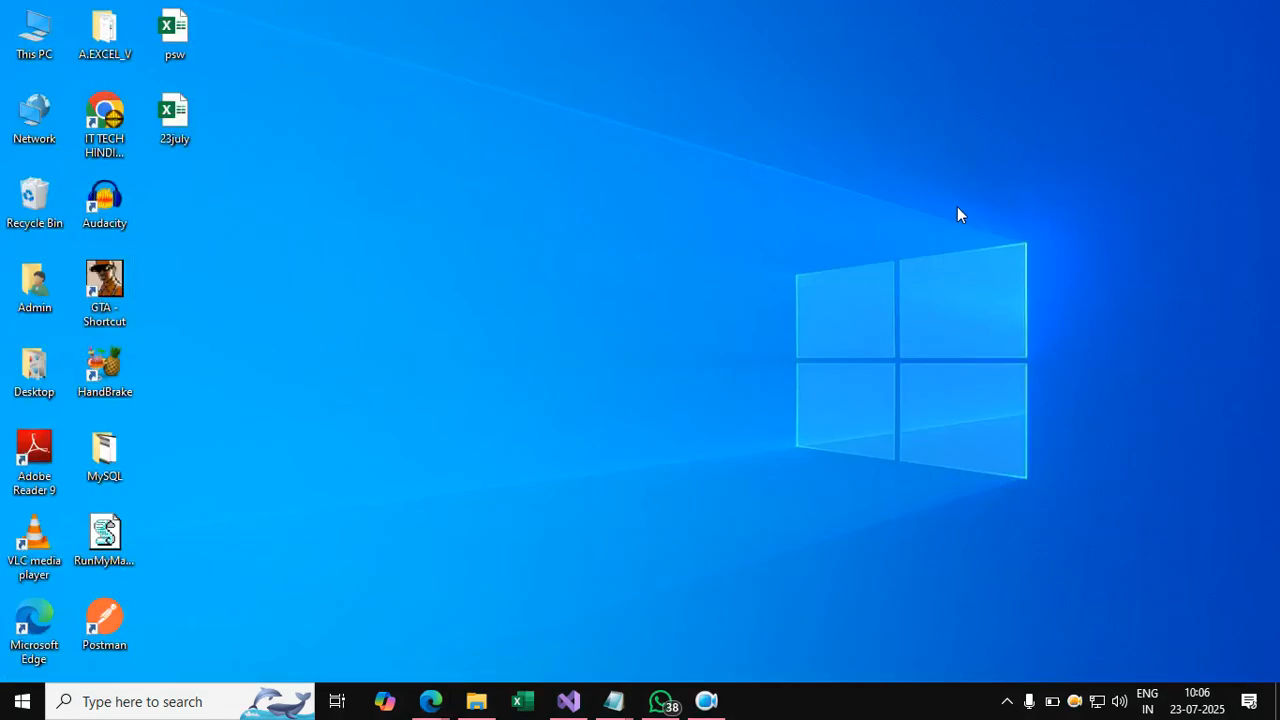
pyautogui.moveTo(625, 708)
pyautogui.click(659, 635)
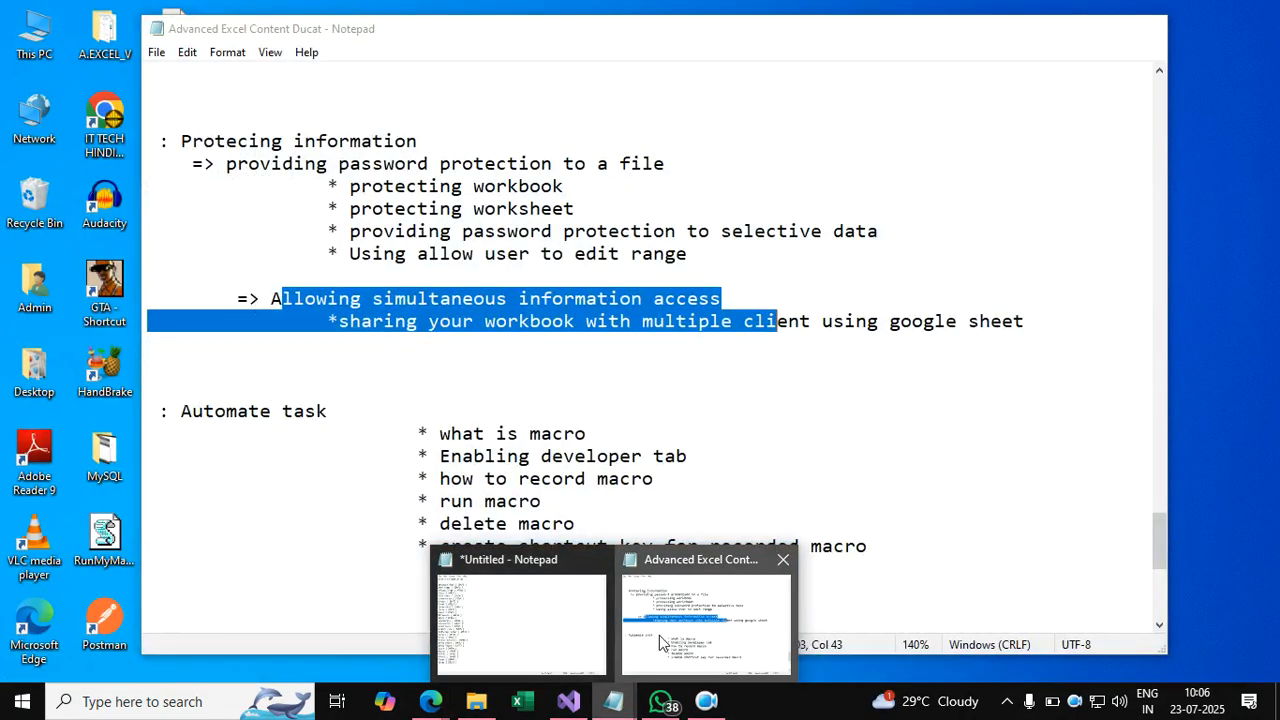
pyautogui.click(724, 305)
pyautogui.moveTo(1086, 320); pyautogui.dragTo(229, 140)
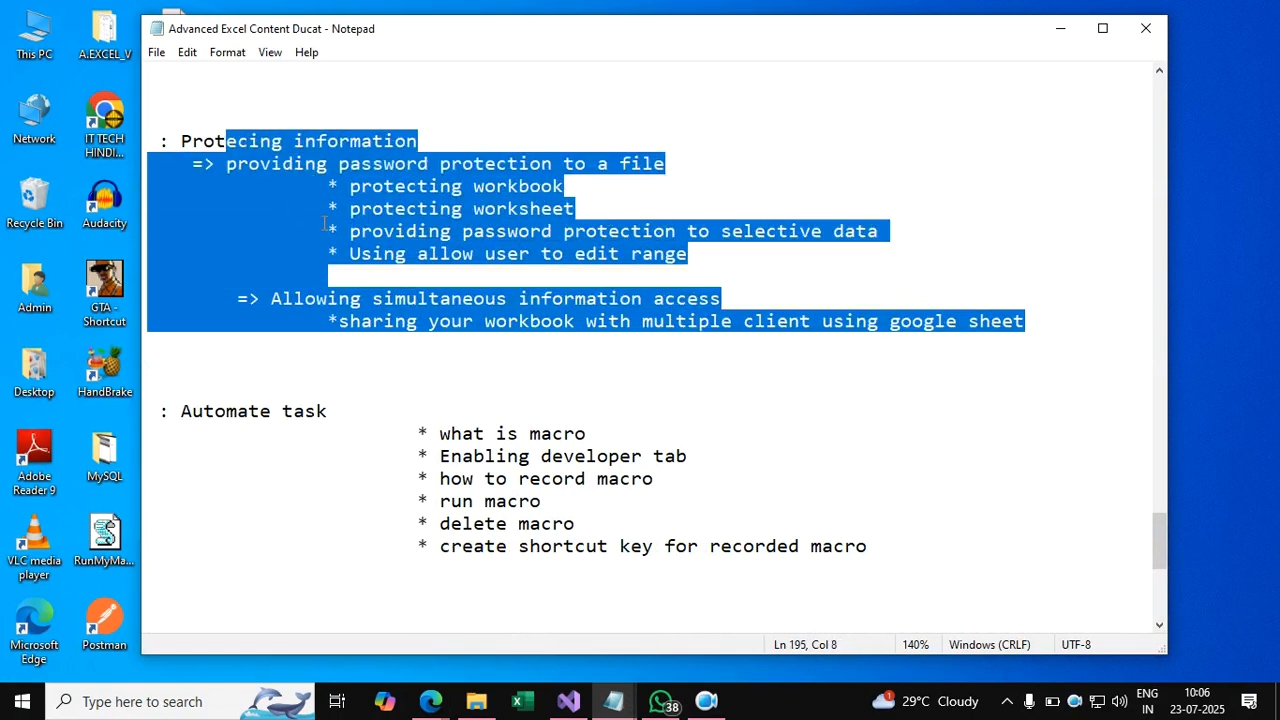
# Select the six Automate task macro topics and point out Enabling developer tab.
pyautogui.scroll(-2, 330, 228)
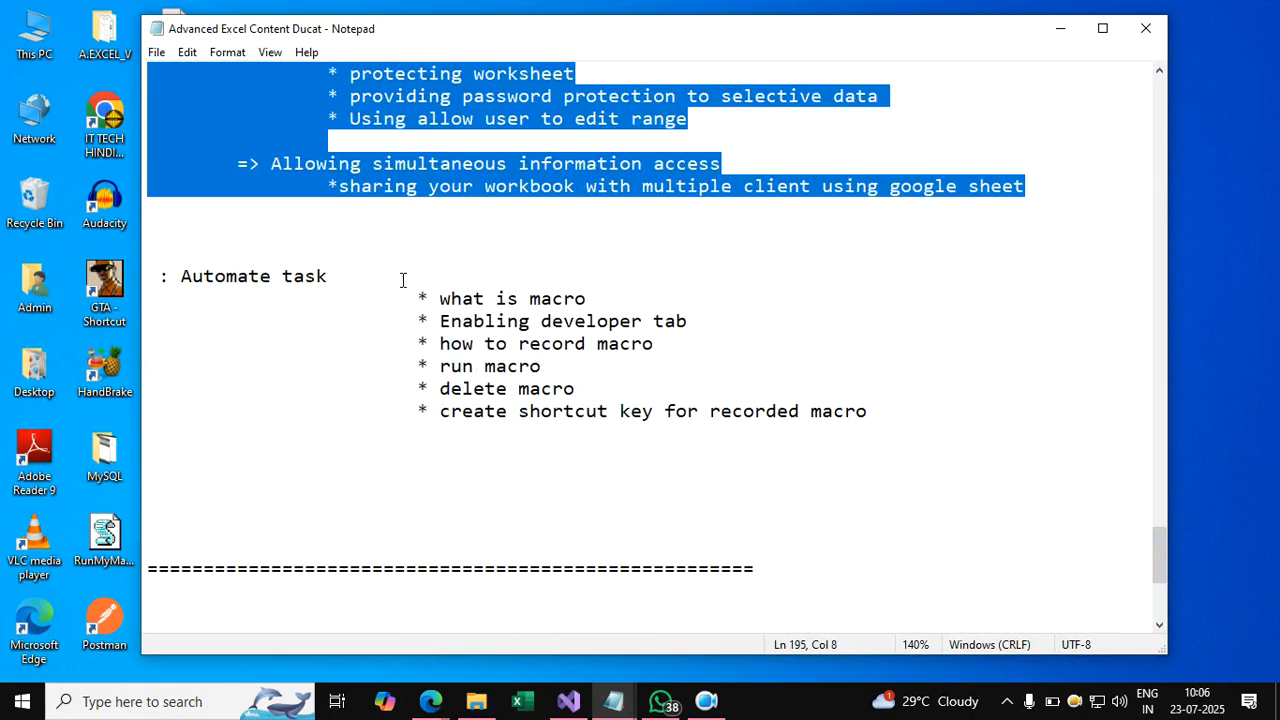
pyautogui.moveTo(390, 285); pyautogui.dragTo(720, 423)
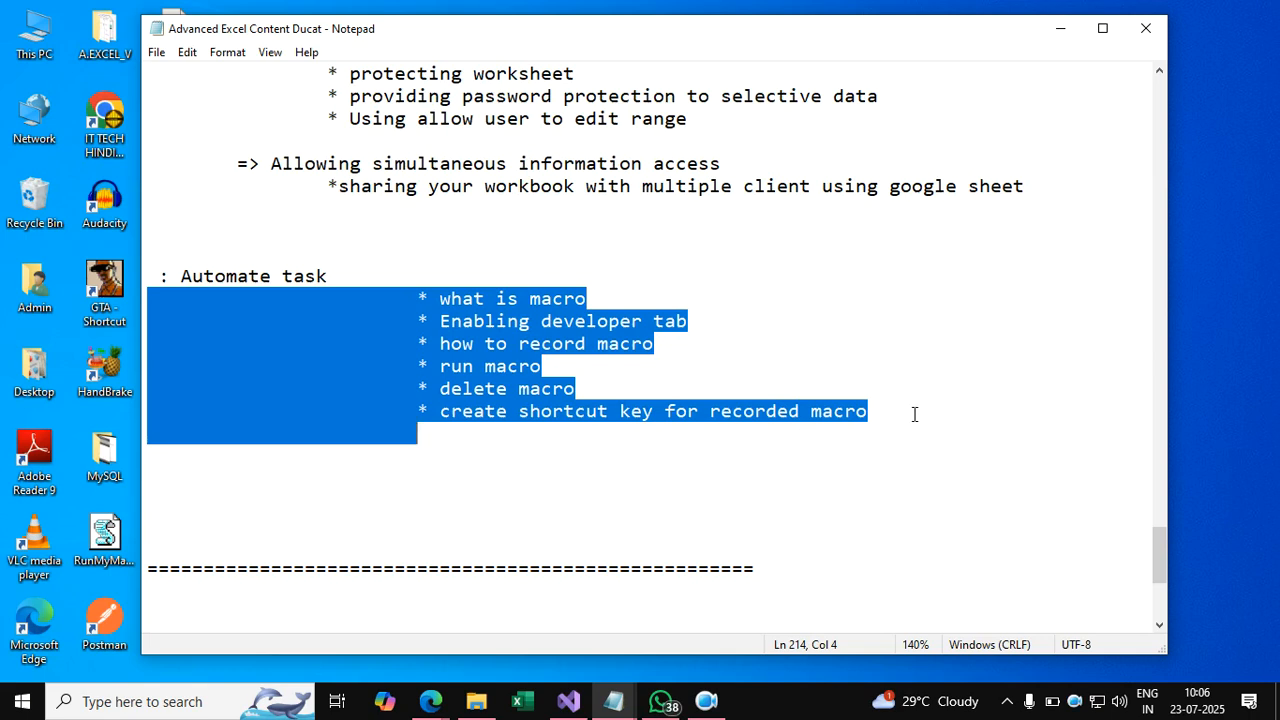
pyautogui.click(605, 438)
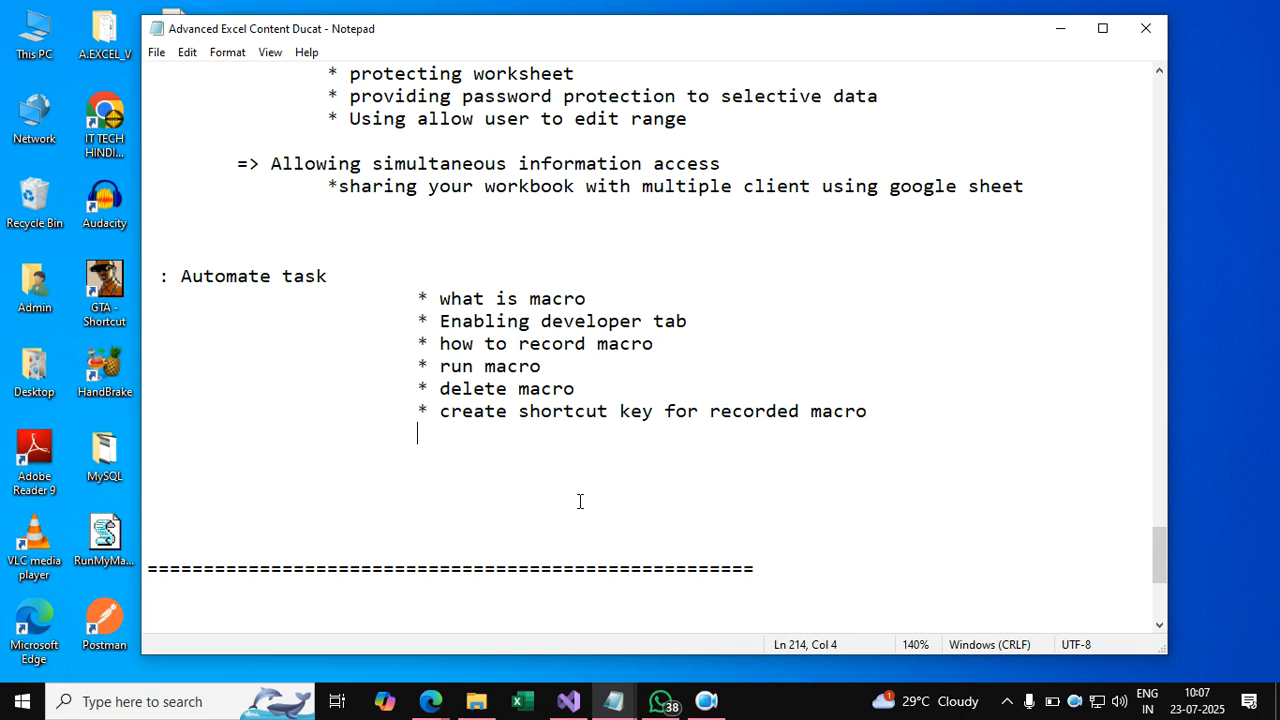
pyautogui.click(786, 688)
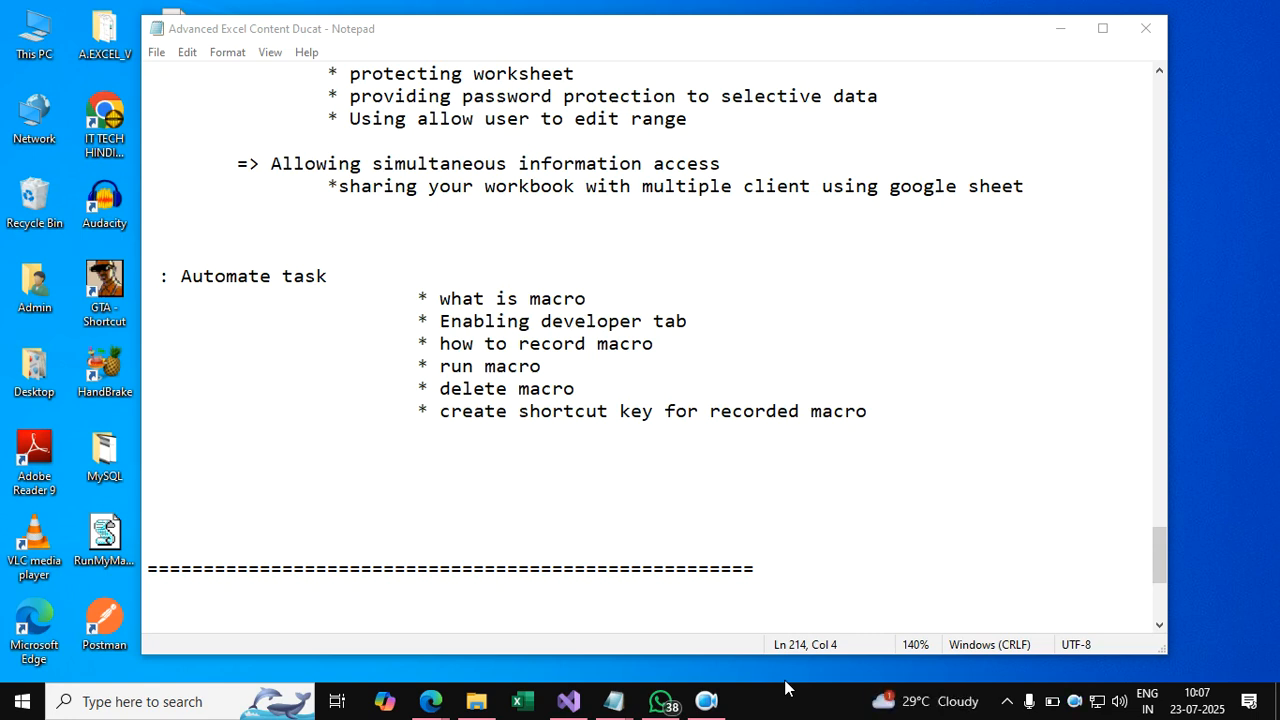
pyautogui.click(598, 300)
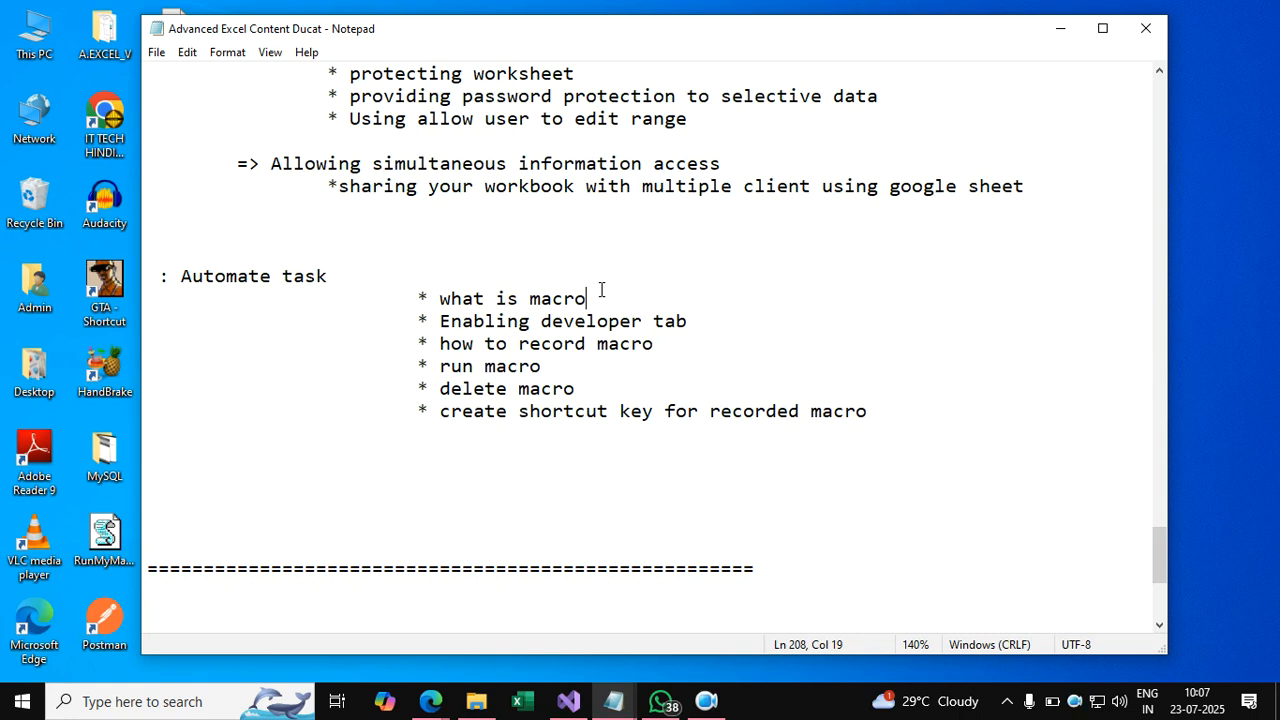
pyautogui.click(532, 322)
pyautogui.click(588, 323)
# Launch Excel and create a new blank workbook.
pyautogui.click(530, 702)
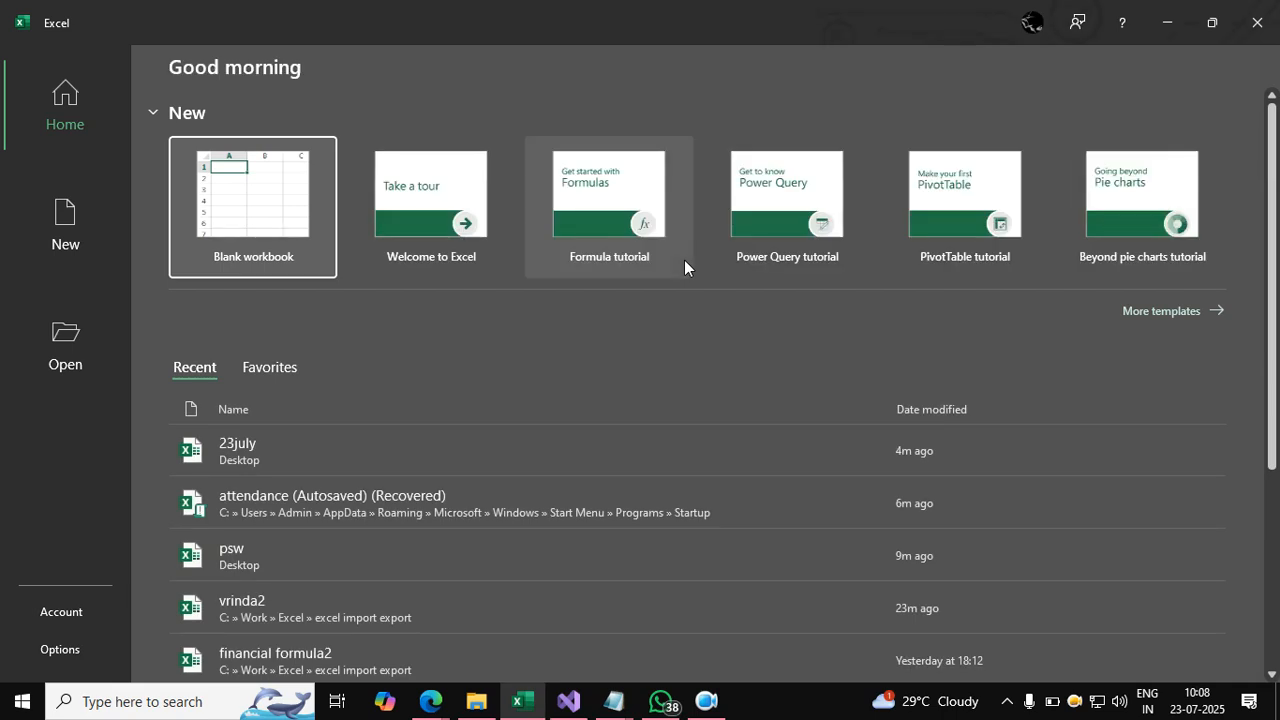
pyautogui.click(324, 245)
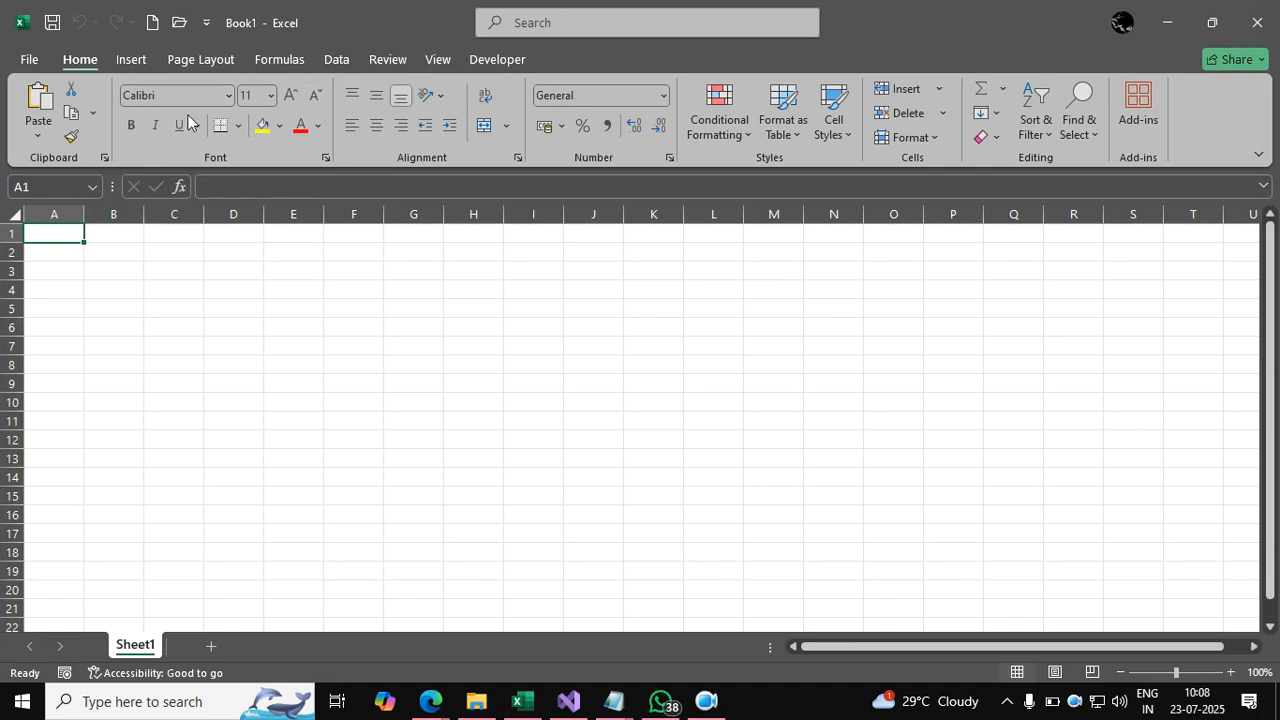
pyautogui.click(26, 62)
# Tick Developer under Main Tabs in Options > Customize Ribbon and confirm with OK.
pyautogui.click(75, 650)
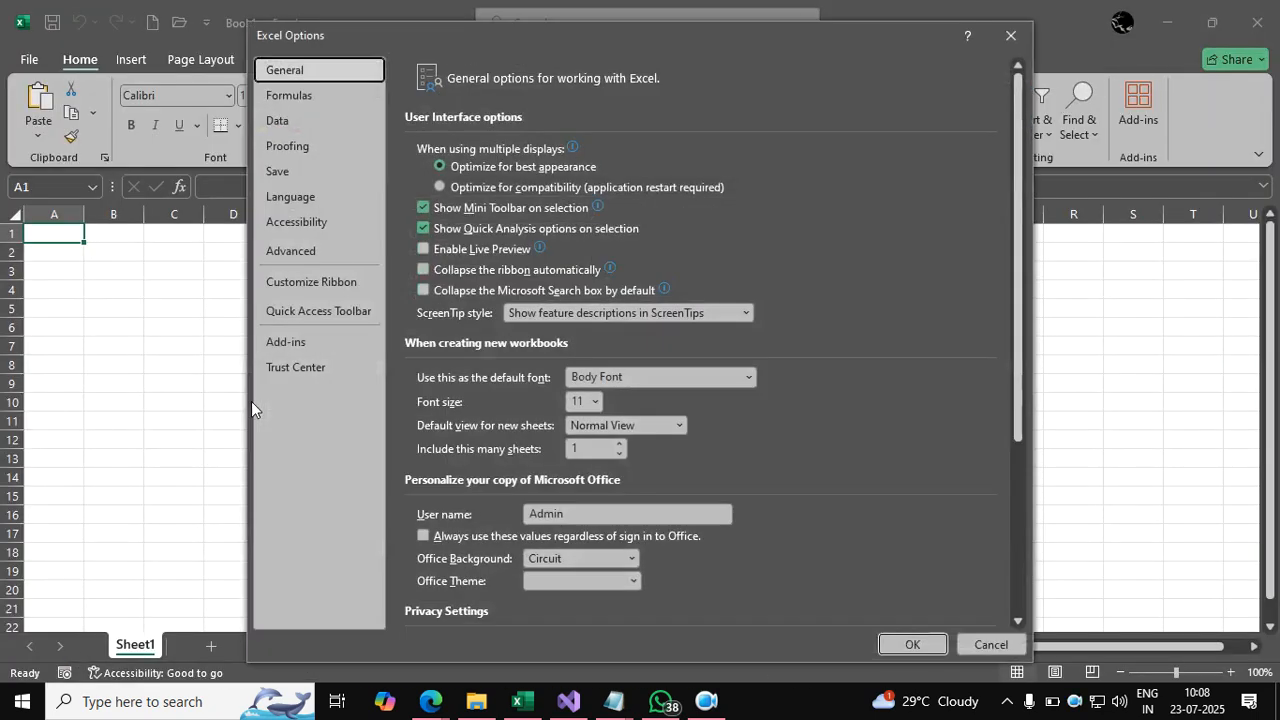
pyautogui.click(308, 282)
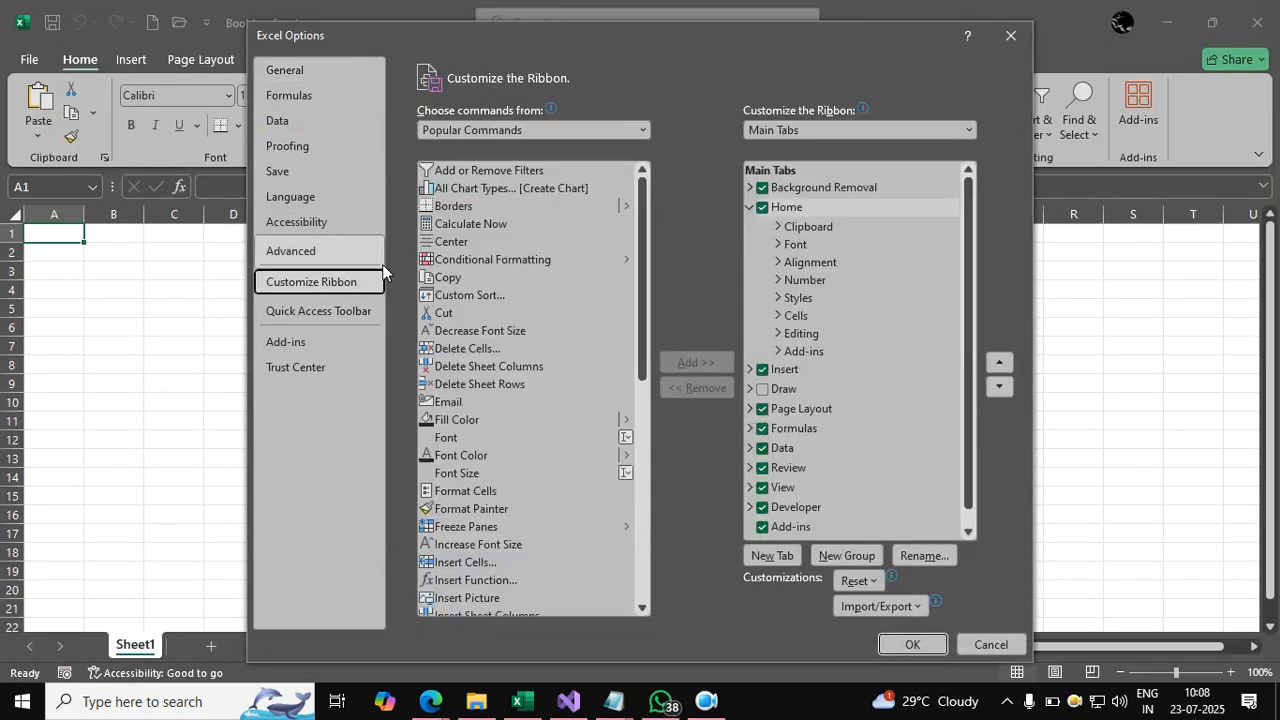
pyautogui.click(750, 207)
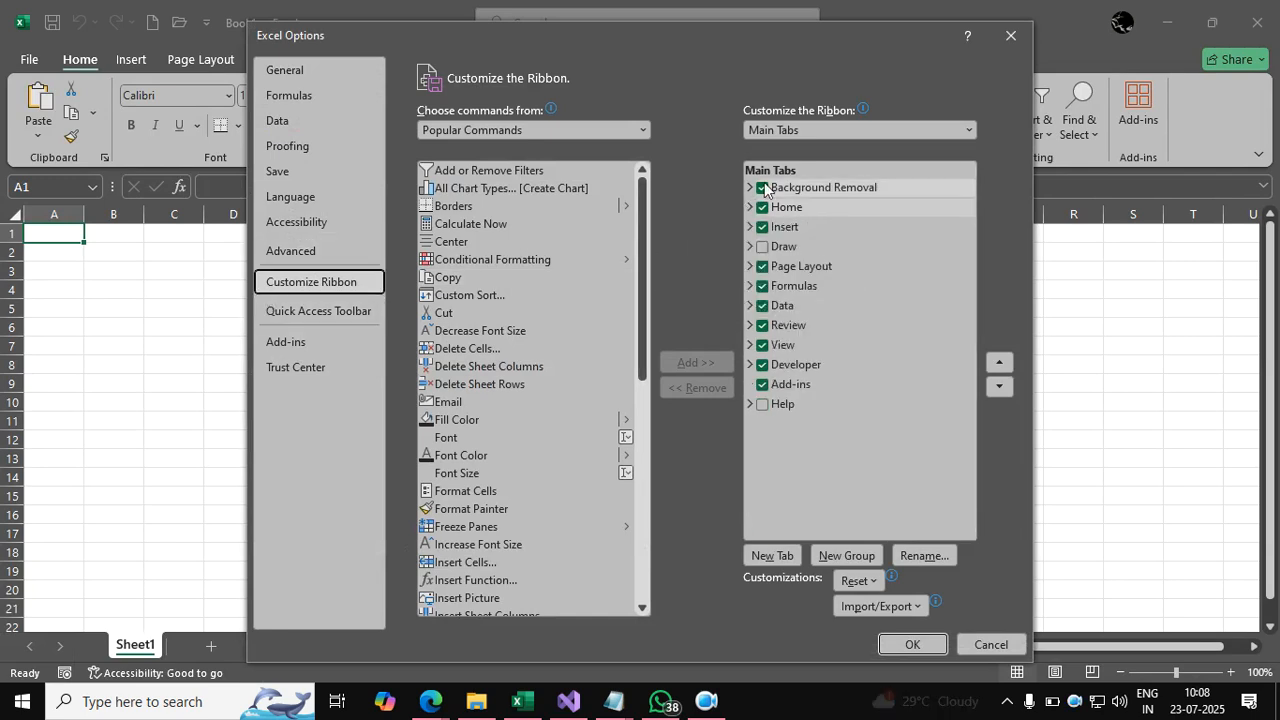
pyautogui.click(763, 365)
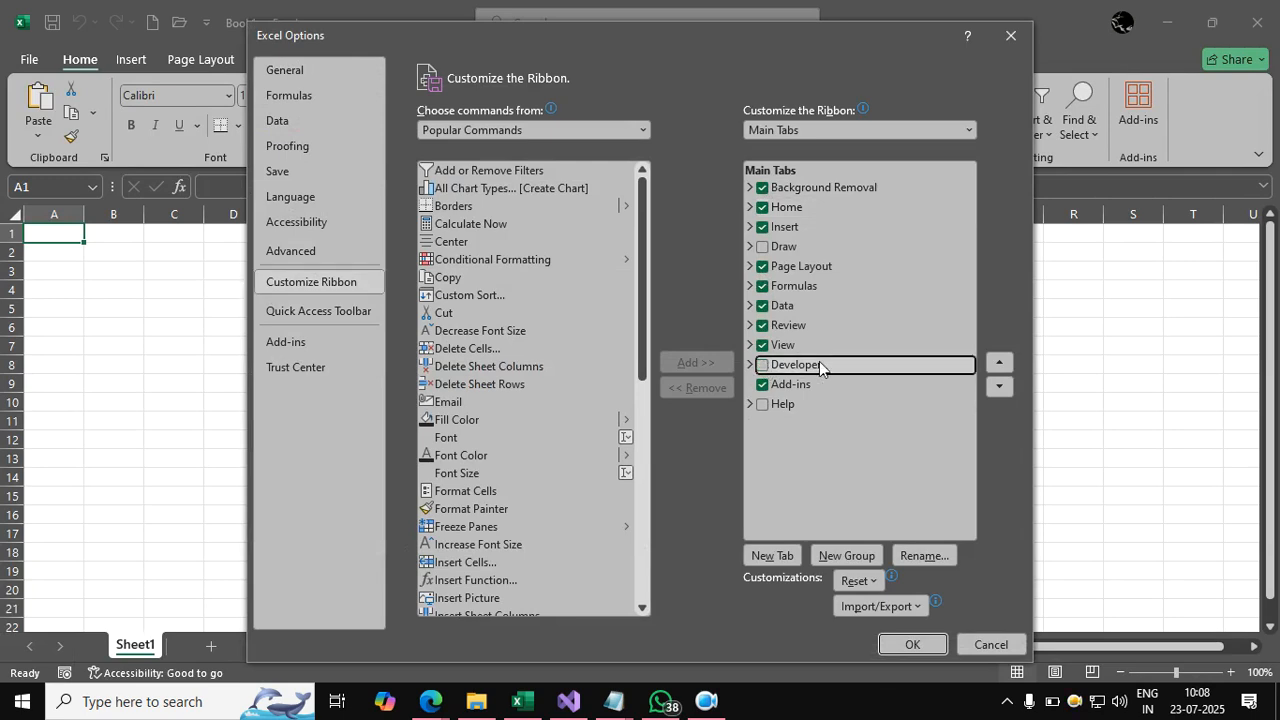
pyautogui.click(764, 366)
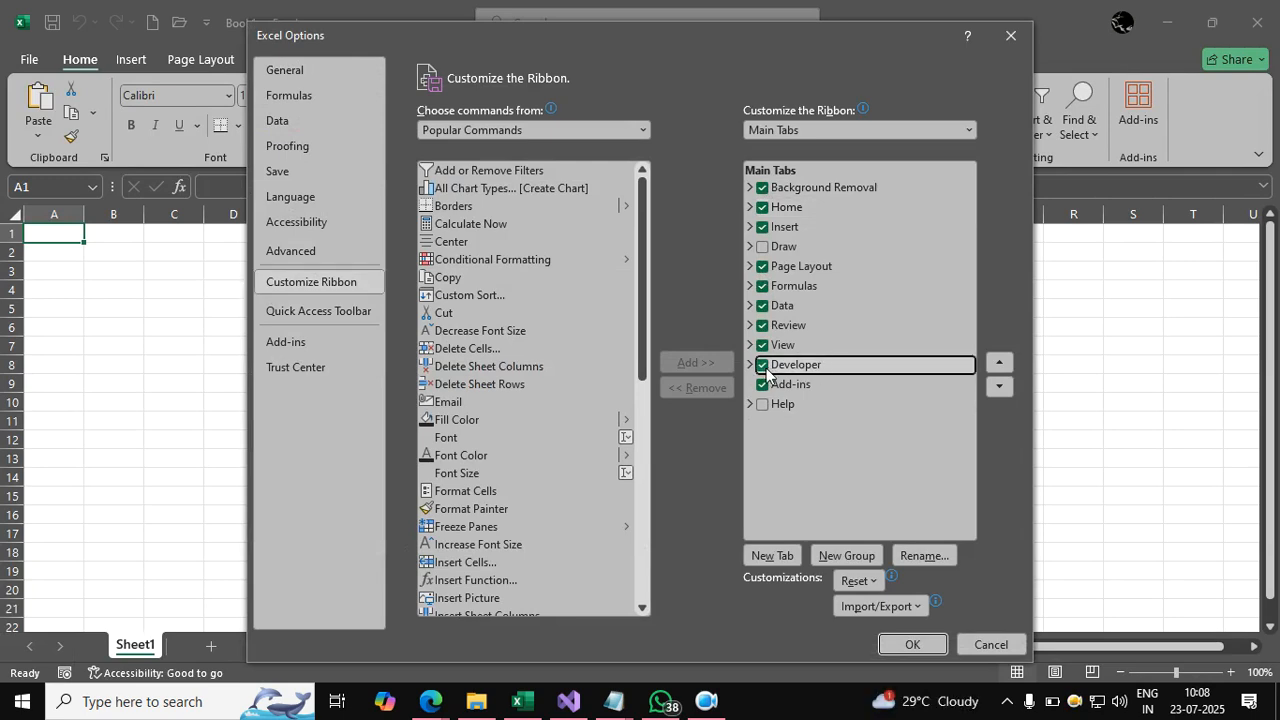
pyautogui.click(910, 644)
pyautogui.click(807, 461)
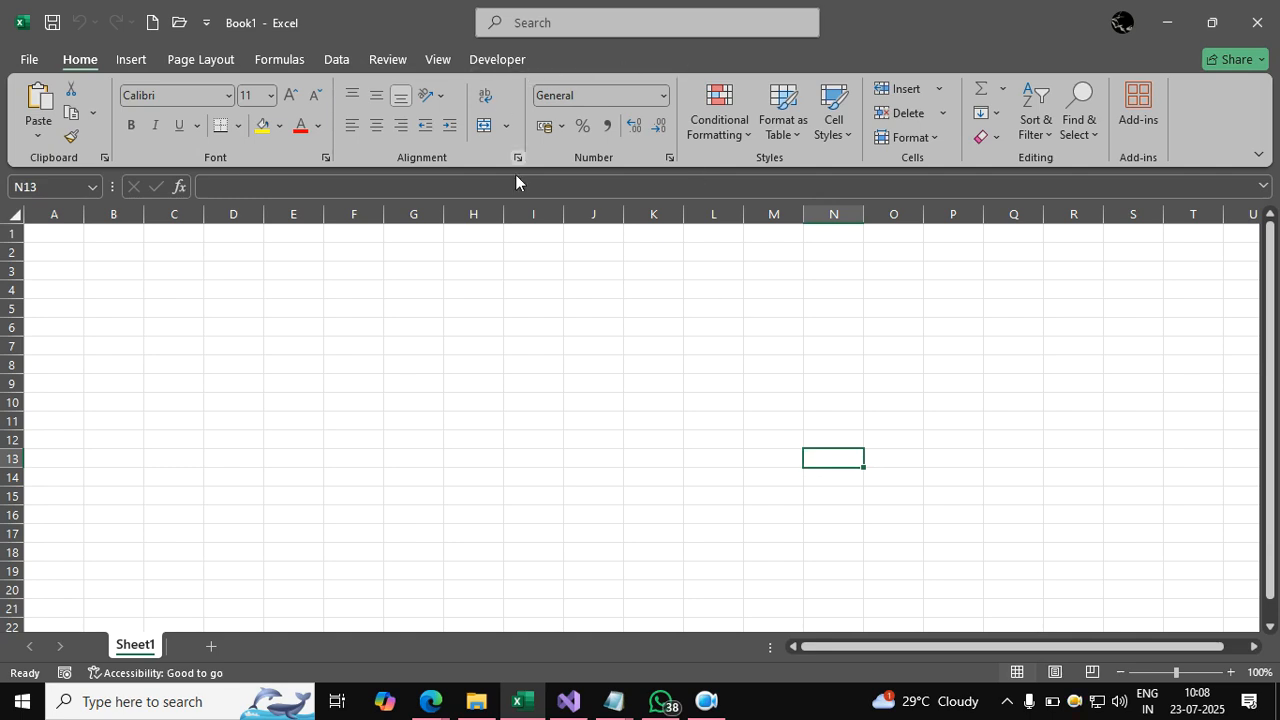
# Select cell I4 and bring the Advanced Excel Content Ducat notes forward.
pyautogui.click(531, 284)
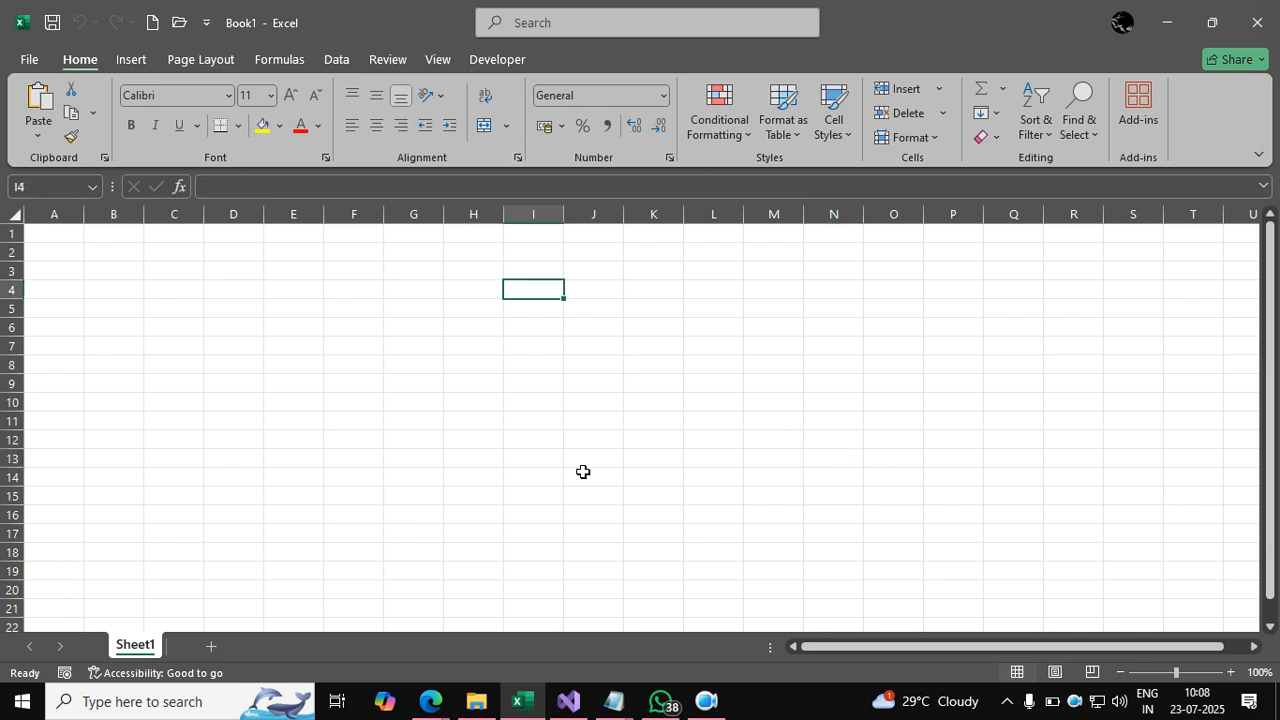
pyautogui.click(618, 699)
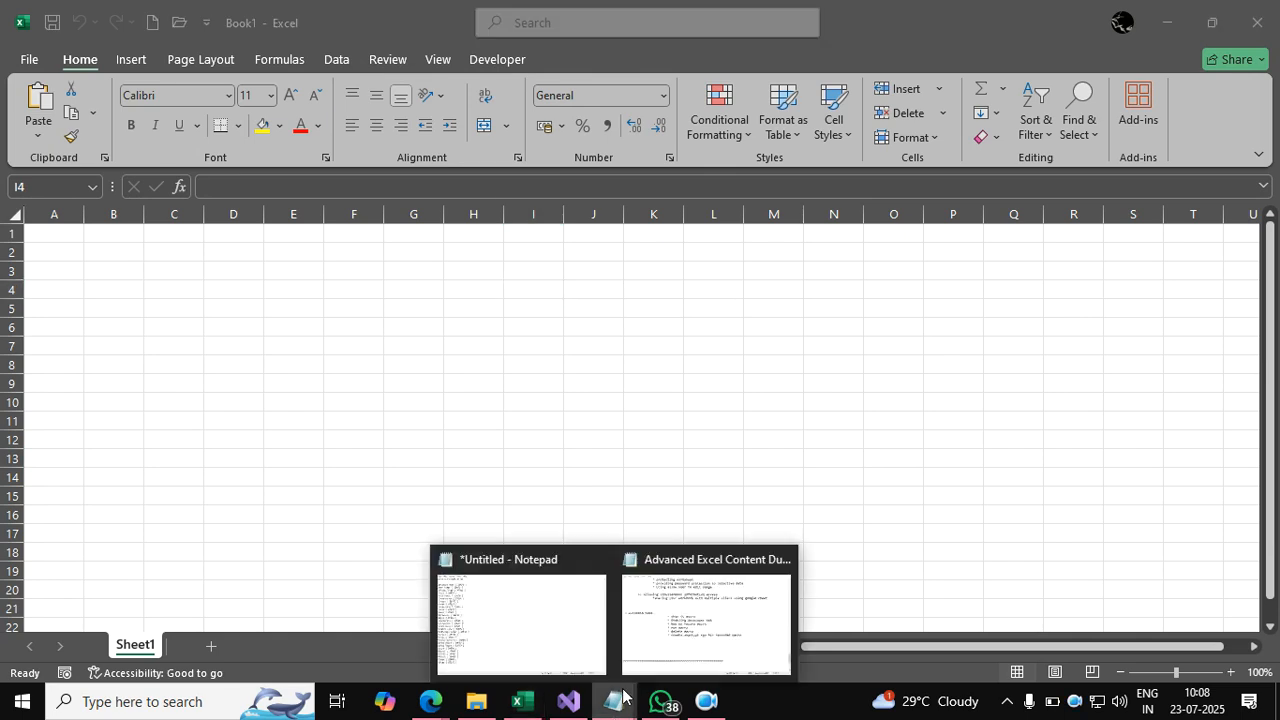
pyautogui.click(691, 630)
# Point out the six macro topics in the notes, then close the blank workbook.
pyautogui.click(552, 298)
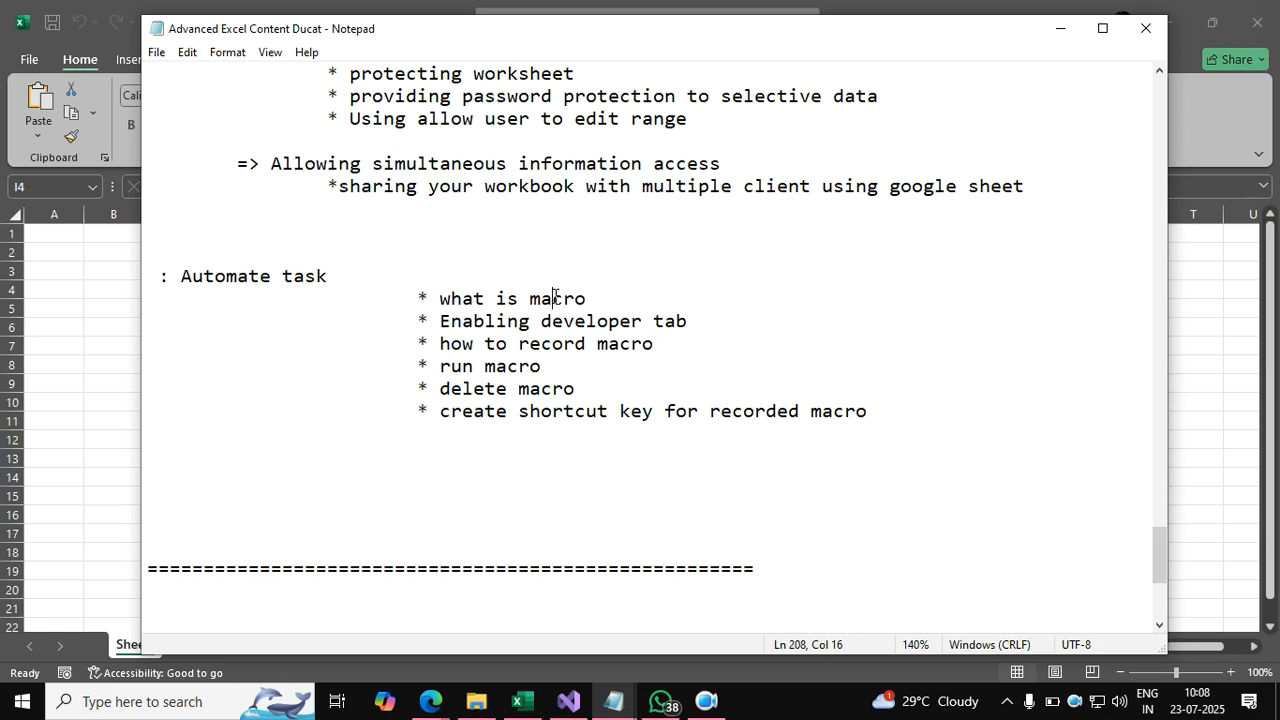
pyautogui.click(561, 321)
pyautogui.click(550, 343)
pyautogui.click(518, 366)
pyautogui.click(531, 388)
pyautogui.click(561, 410)
pyautogui.click(1064, 33)
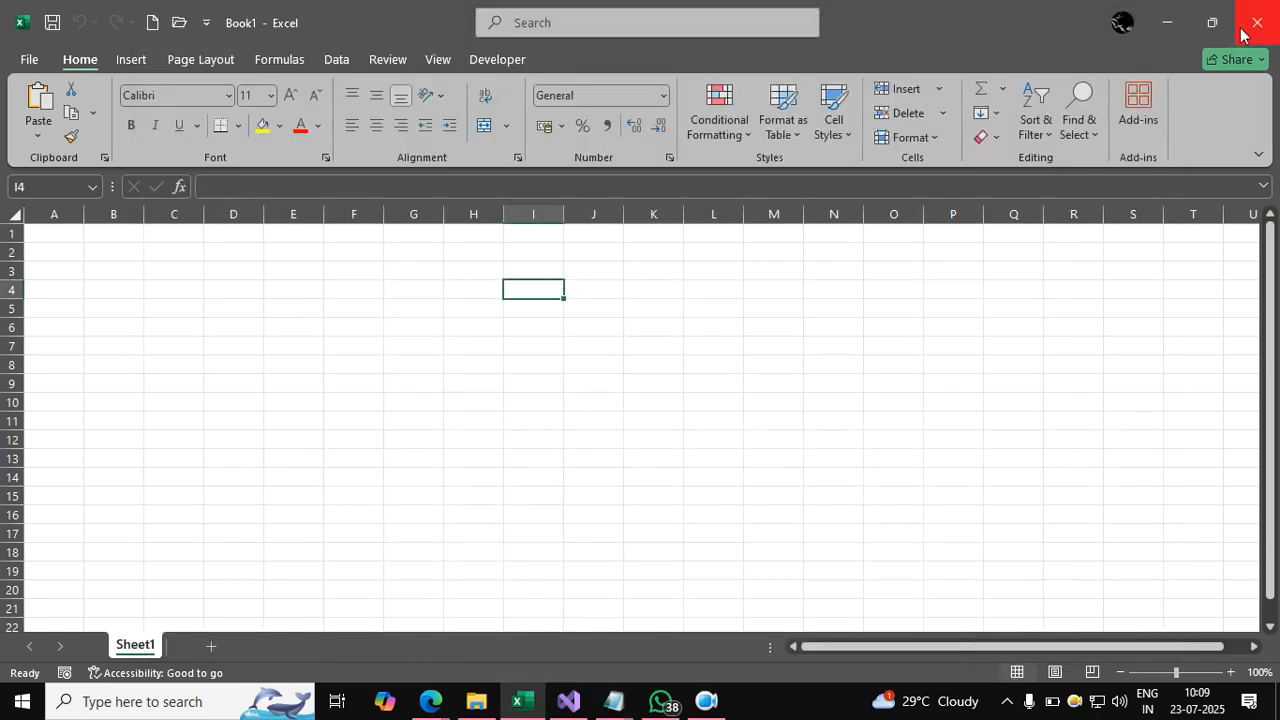
pyautogui.click(1257, 25)
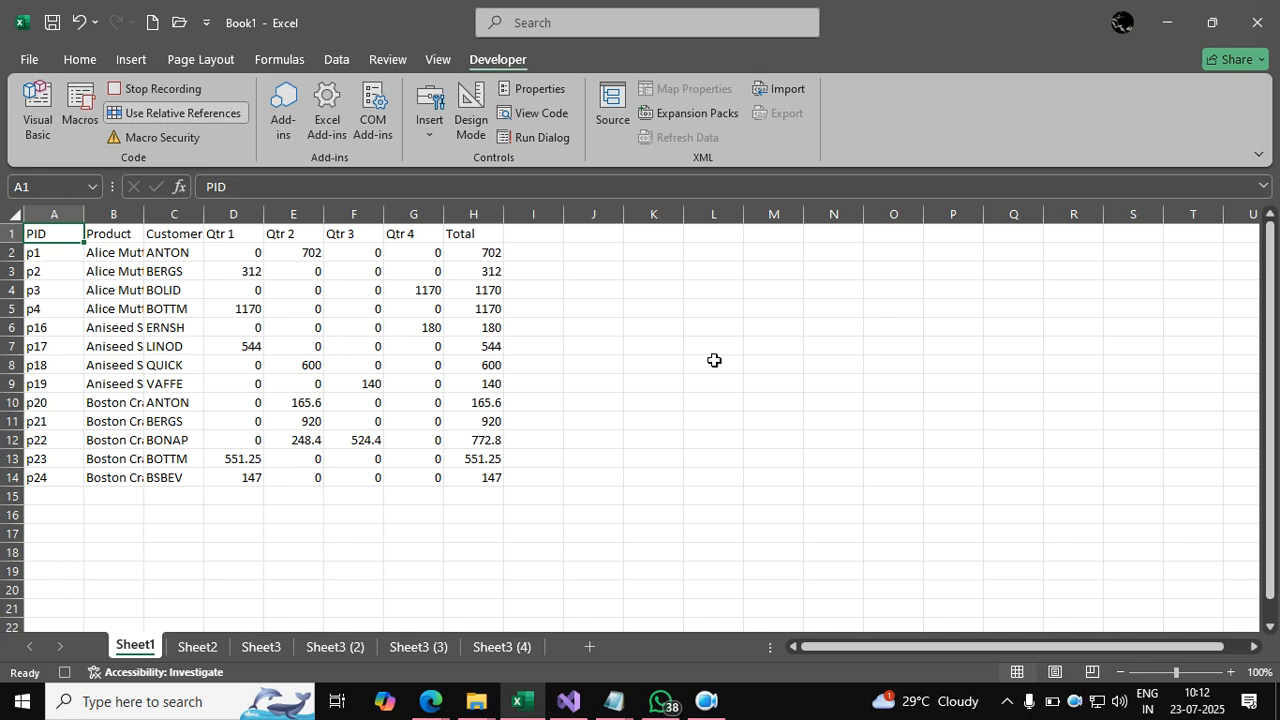
pyautogui.click(614, 701)
pyautogui.click(668, 642)
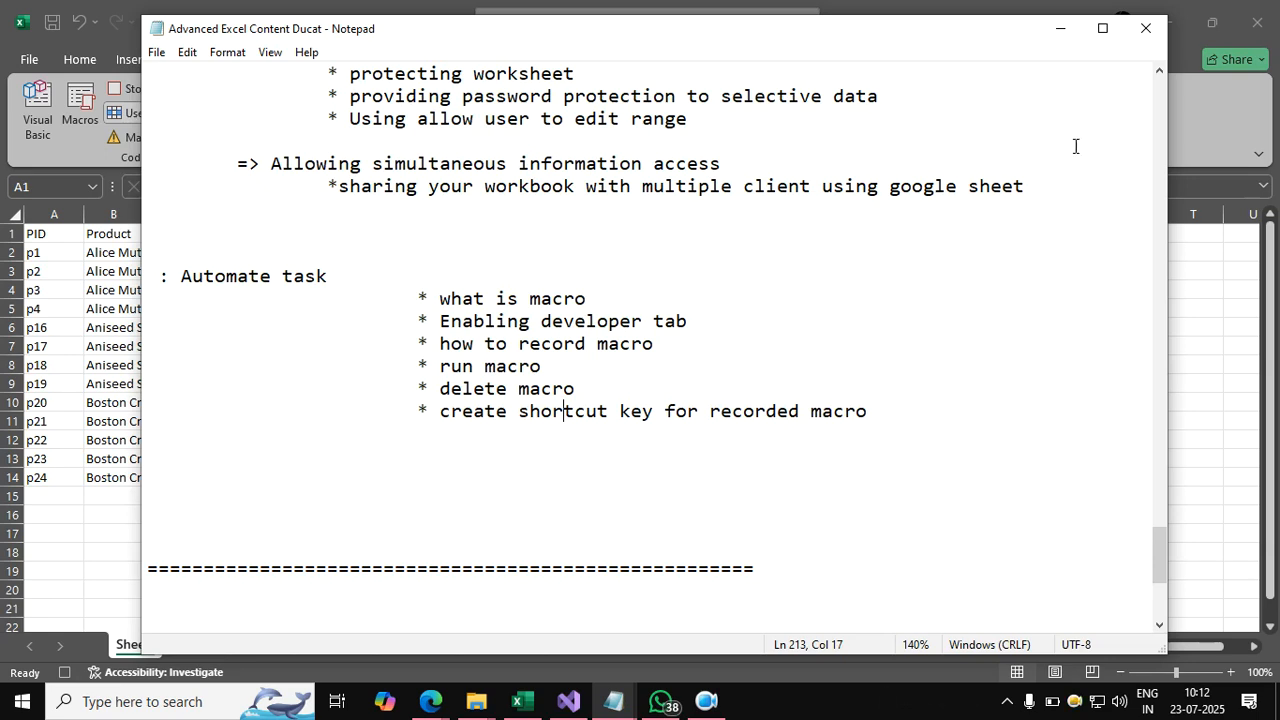
pyautogui.click(1061, 29)
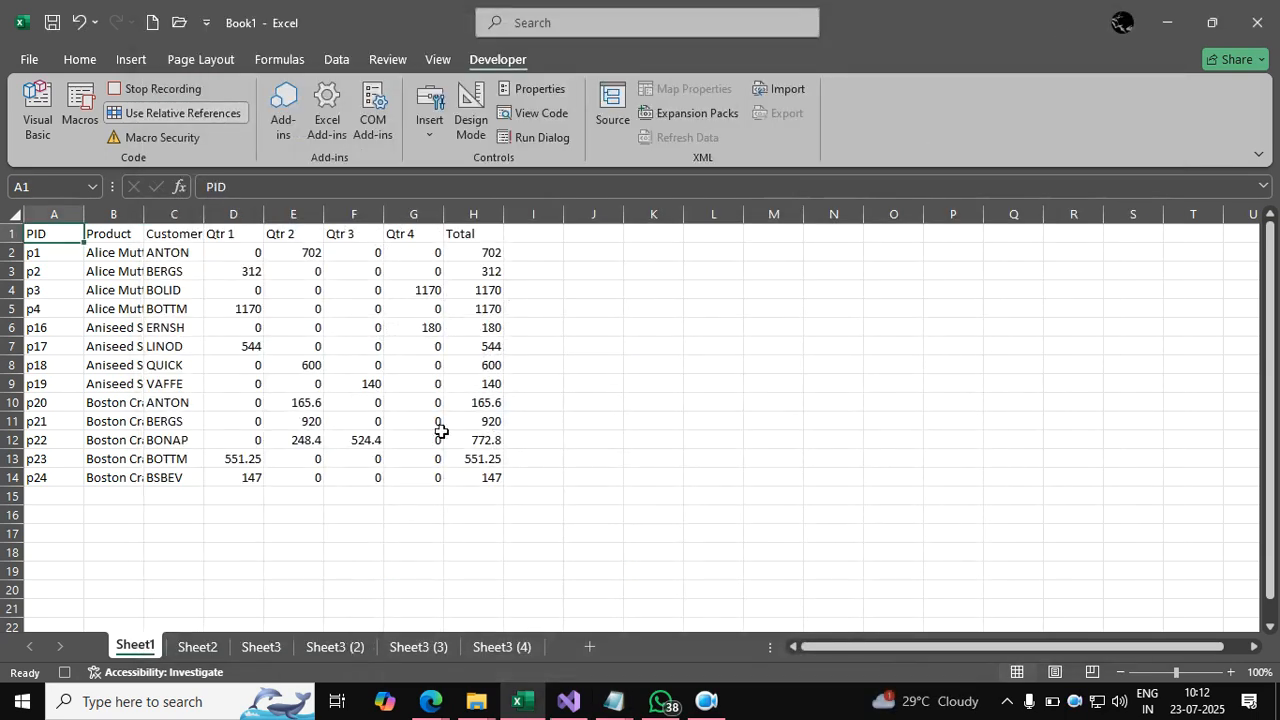
pyautogui.click(319, 383)
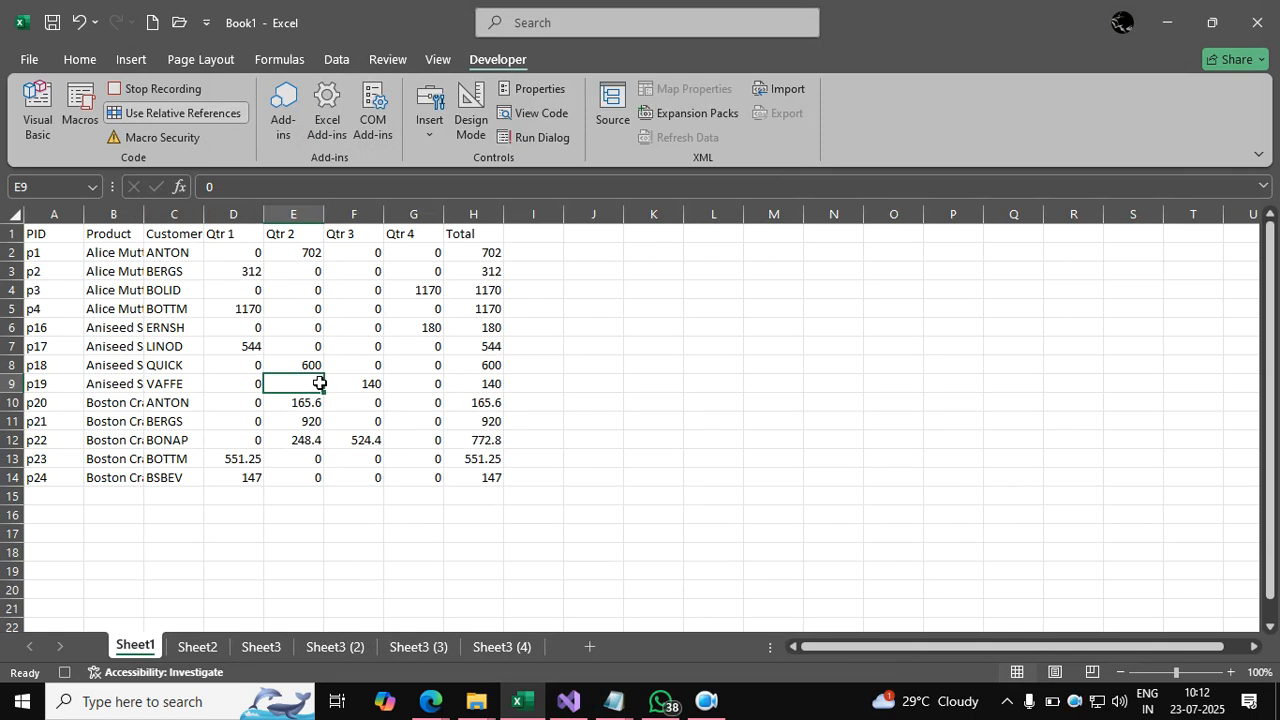
pyautogui.click(203, 332)
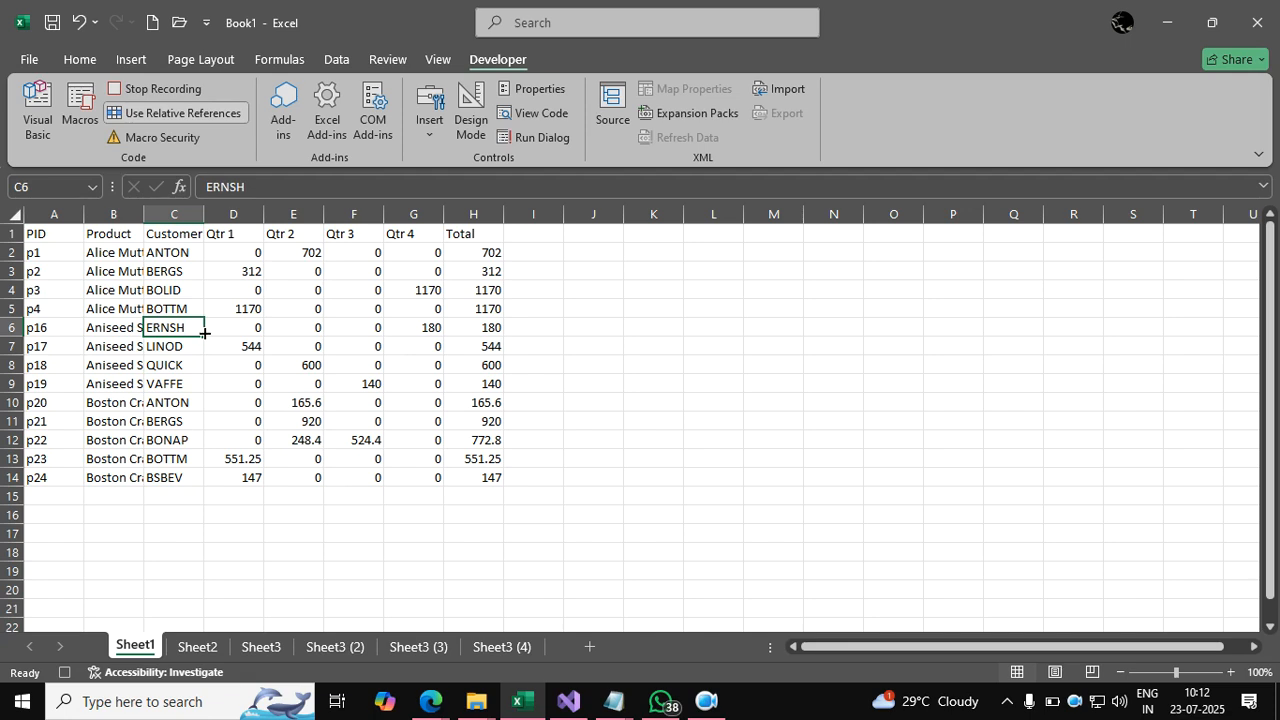
pyautogui.click(208, 647)
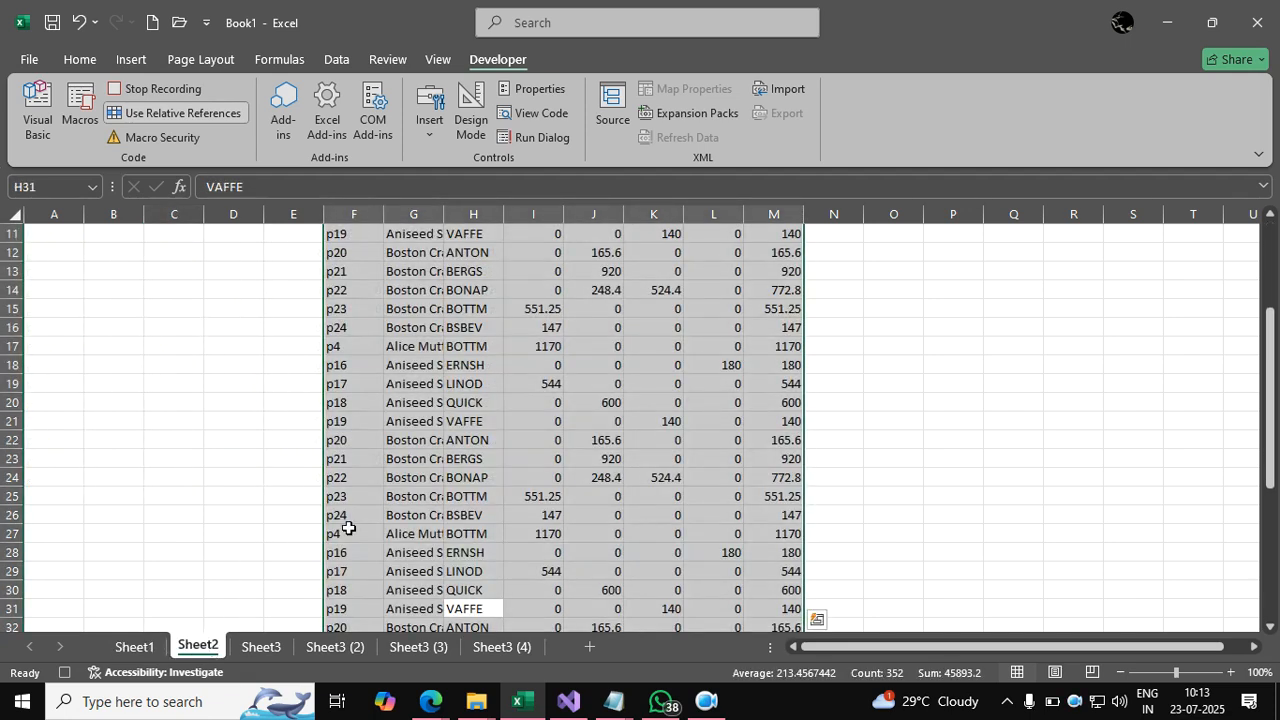
pyautogui.scroll(3, 346, 530)
pyautogui.click(323, 656)
pyautogui.click(438, 652)
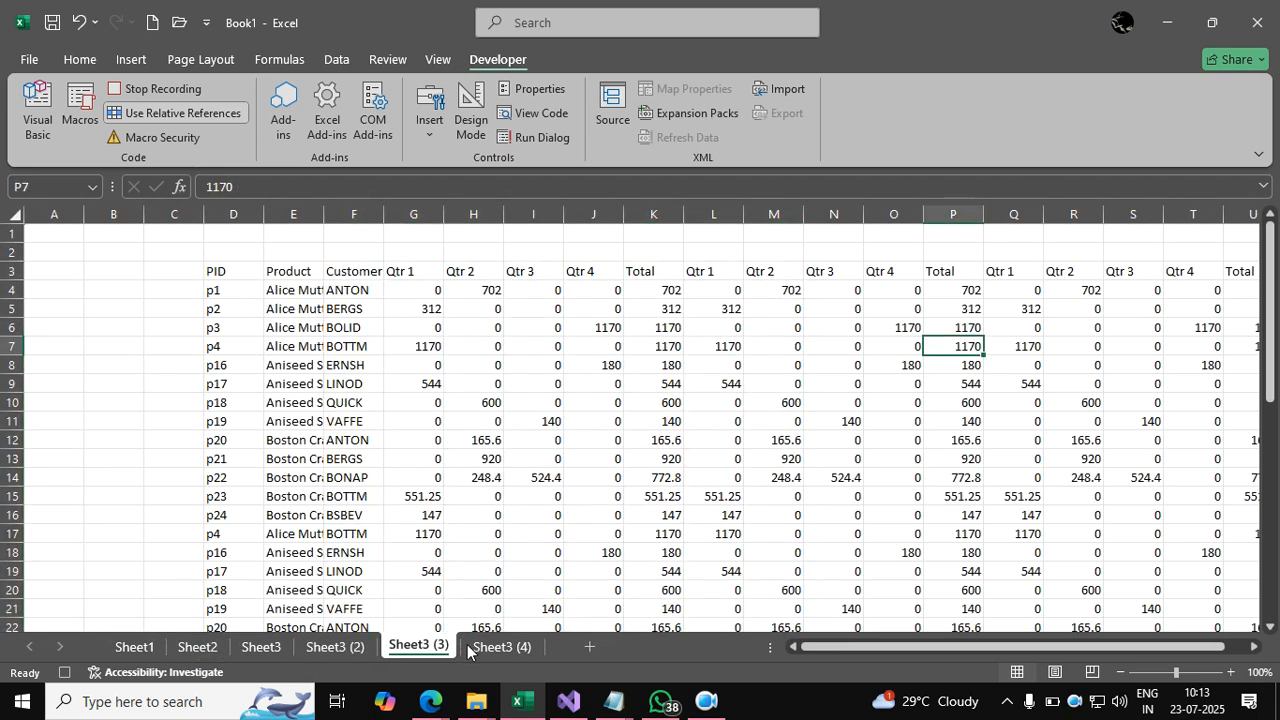
pyautogui.click(492, 647)
pyautogui.click(138, 649)
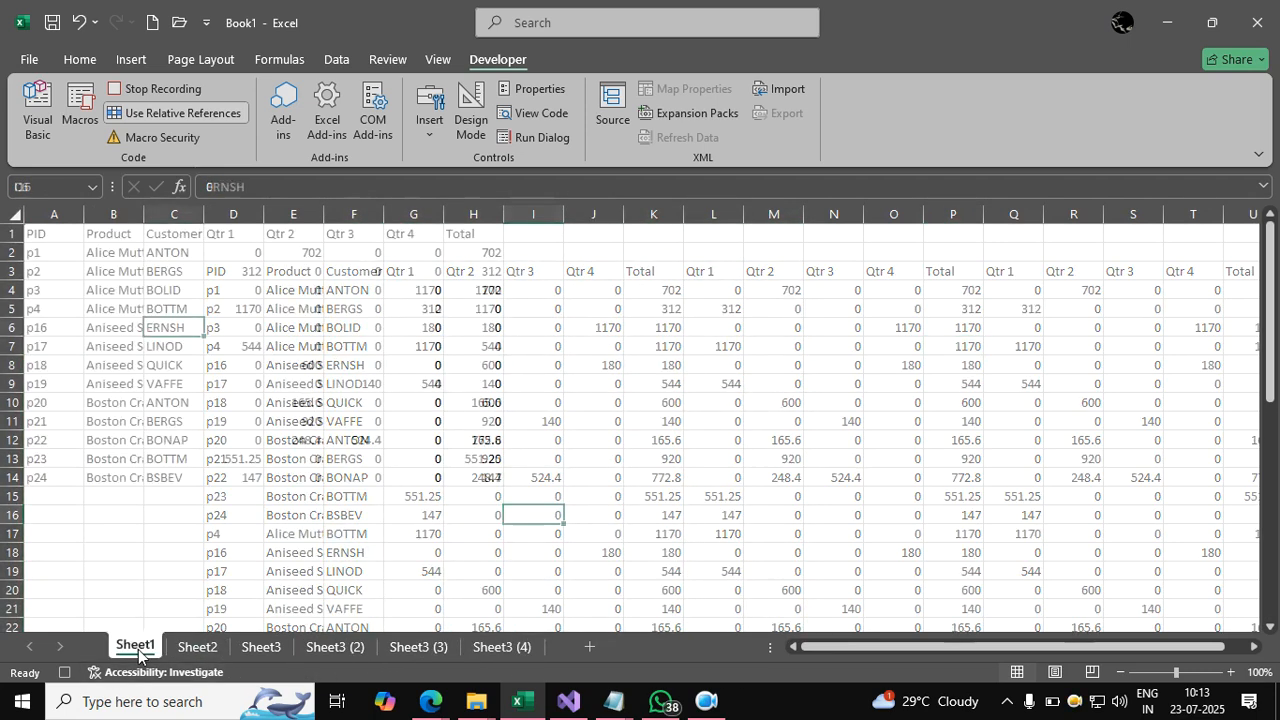
pyautogui.click(373, 385)
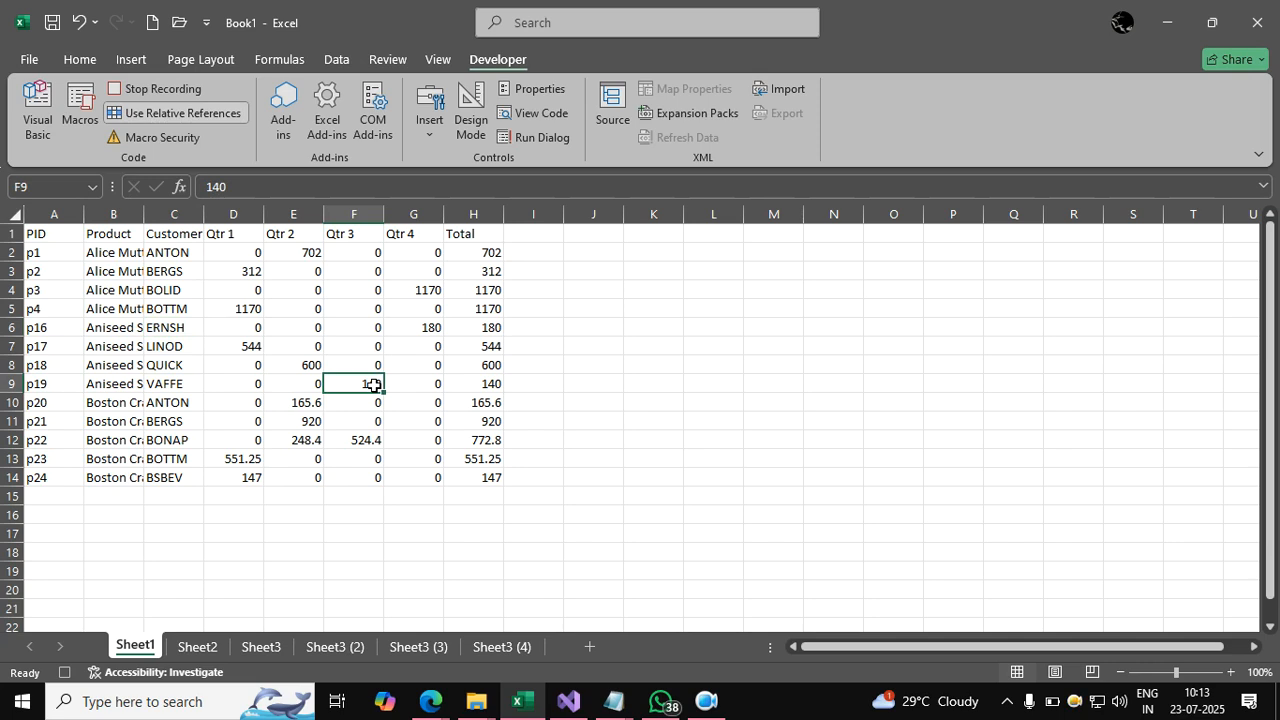
pyautogui.click(415, 350)
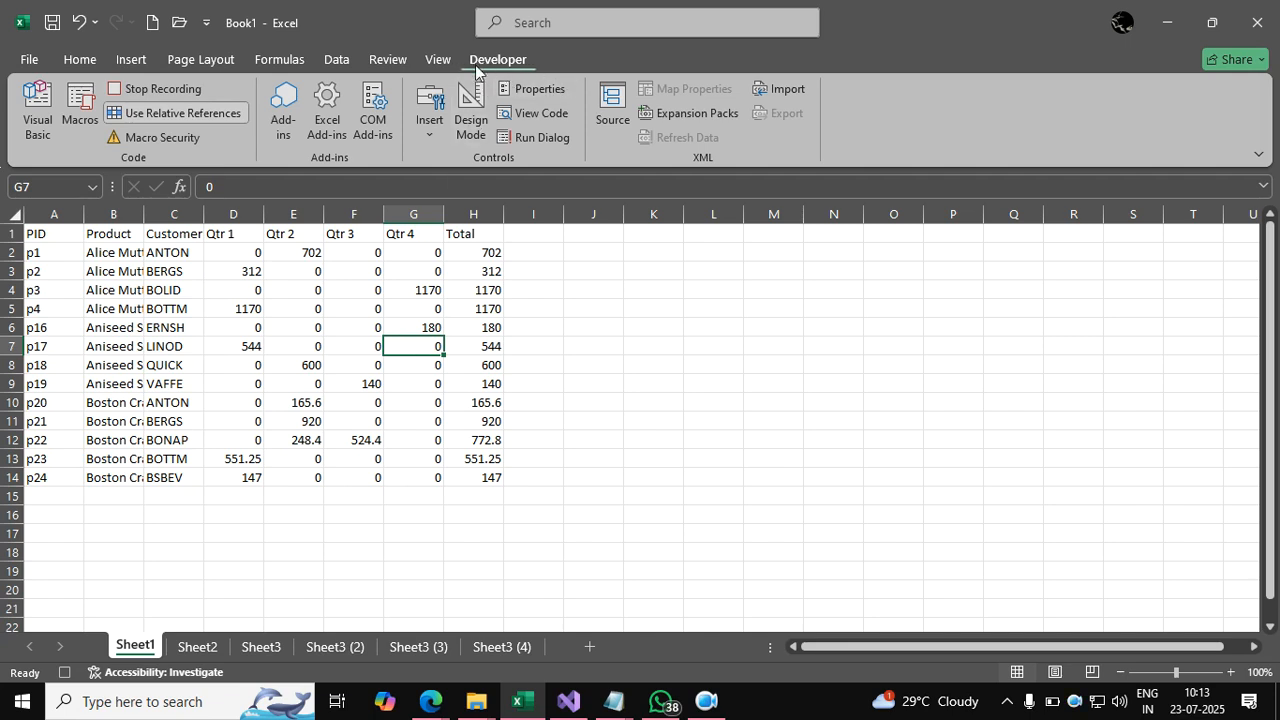
pyautogui.click(30, 60)
pyautogui.click(82, 648)
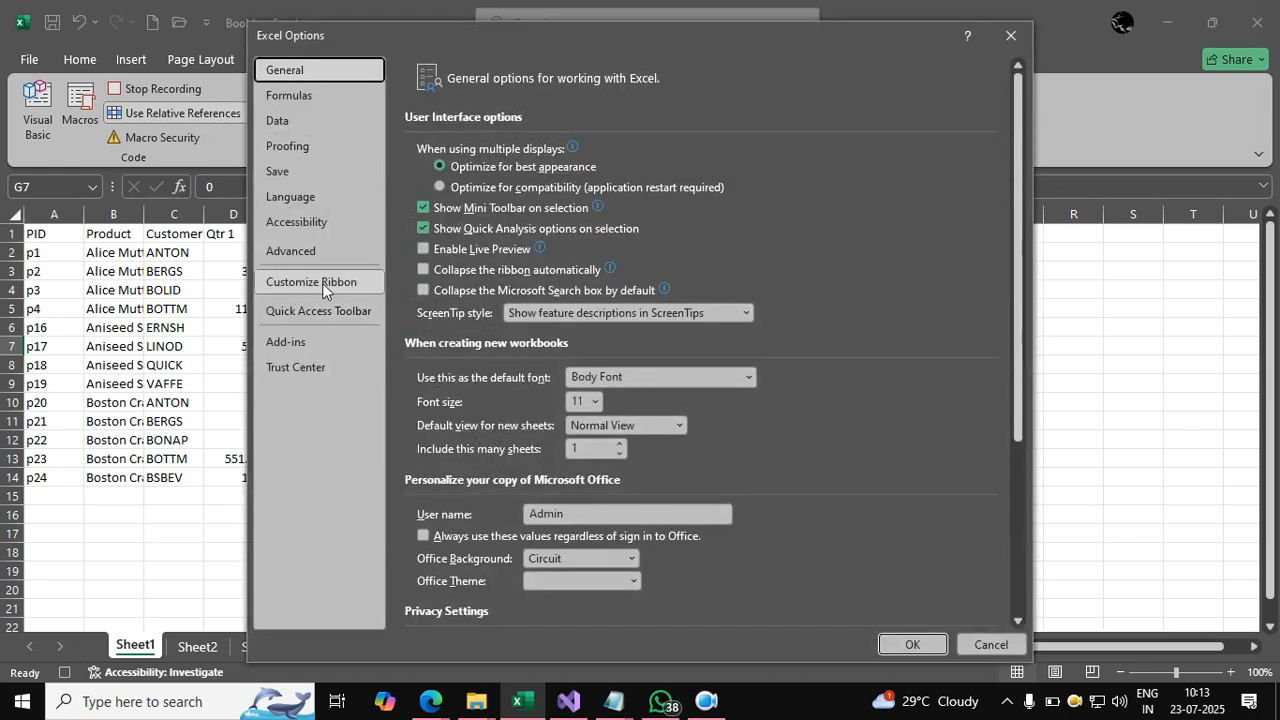
pyautogui.click(322, 284)
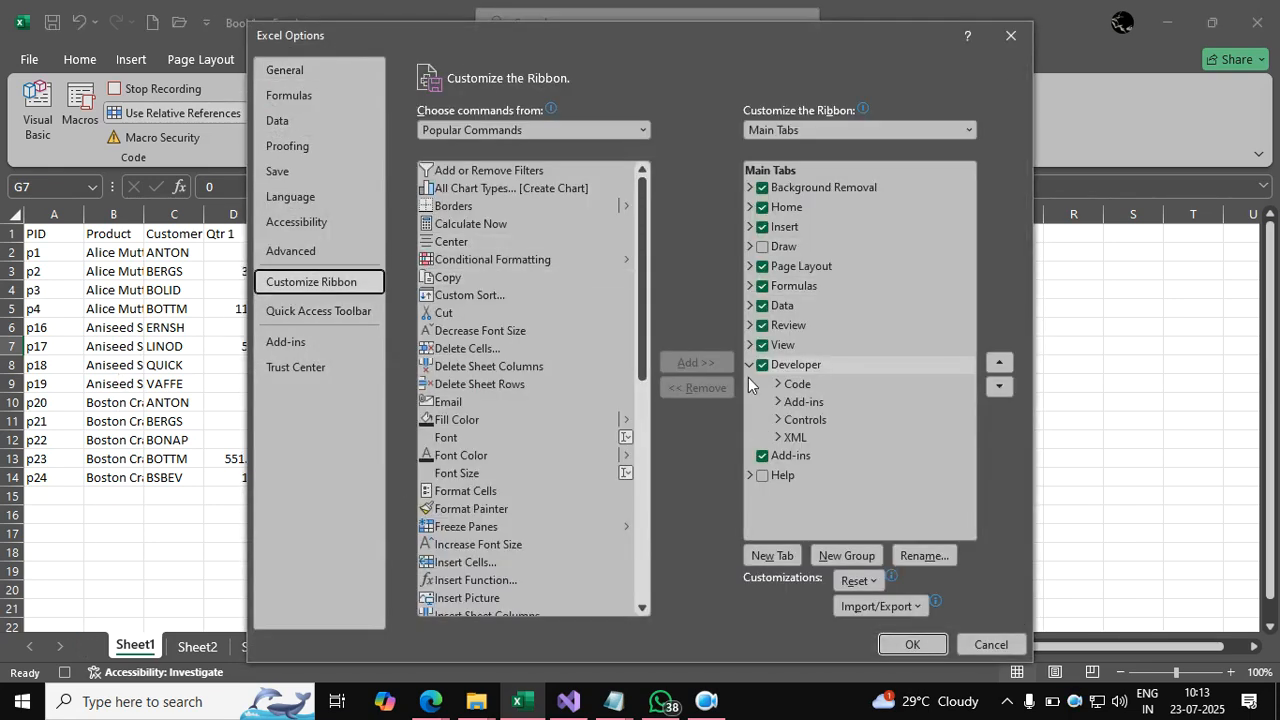
pyautogui.click(786, 364)
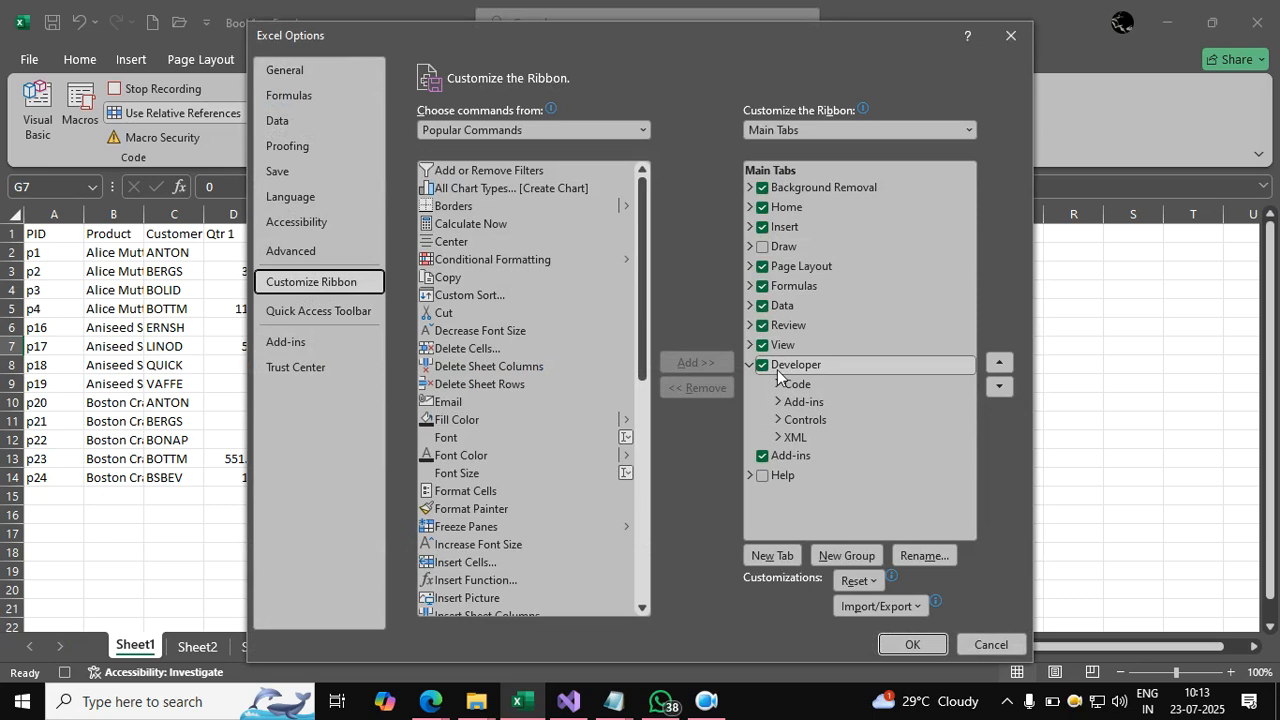
pyautogui.click(915, 645)
pyautogui.click(276, 291)
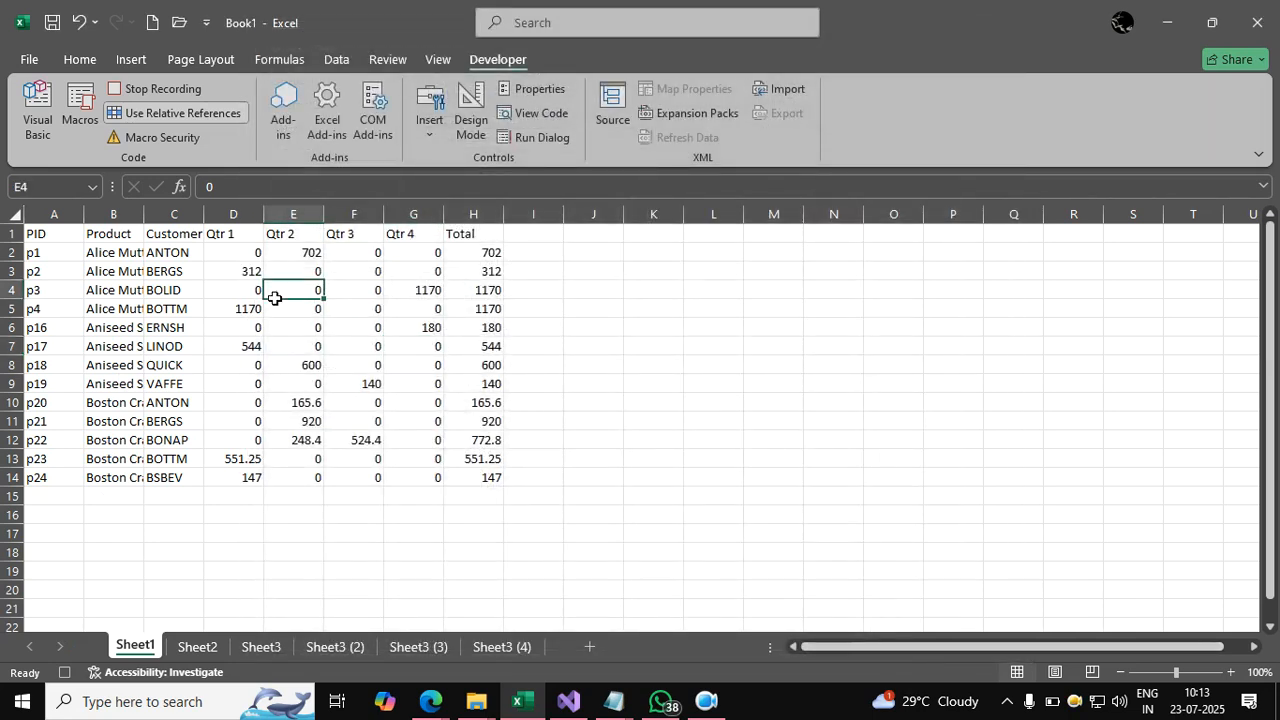
pyautogui.click(160, 144)
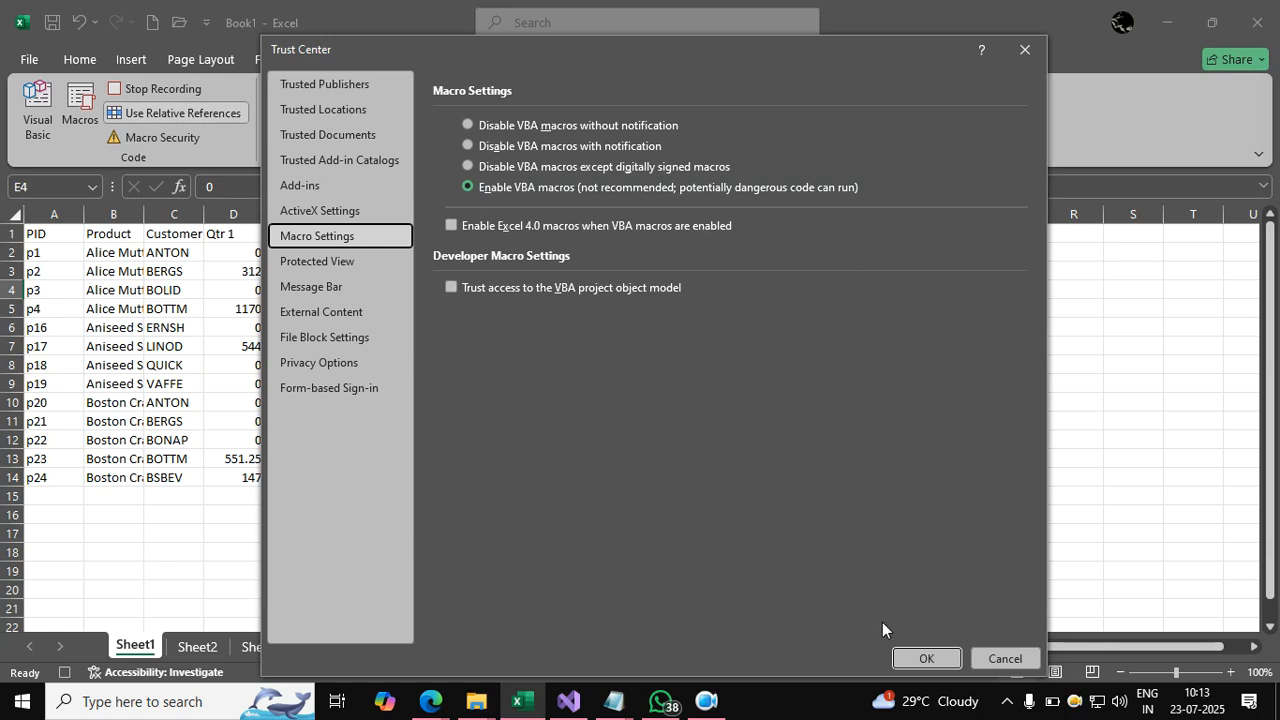
pyautogui.click(926, 659)
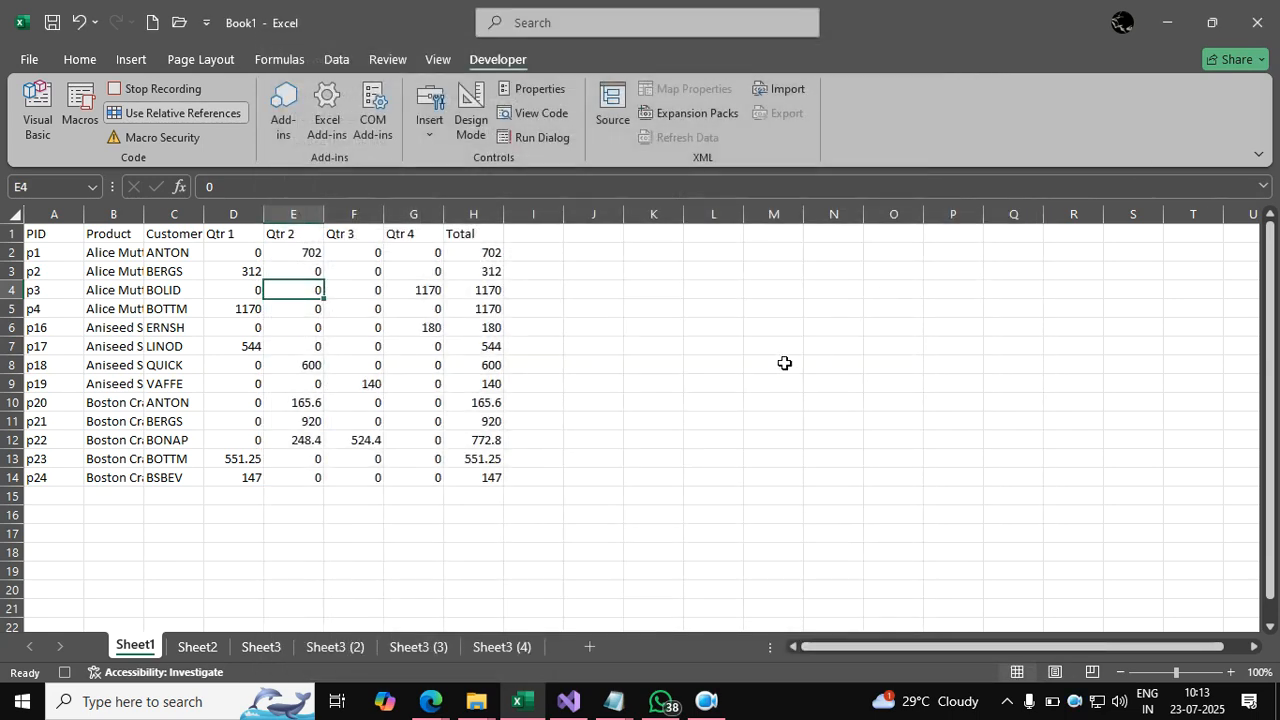
pyautogui.click(784, 363)
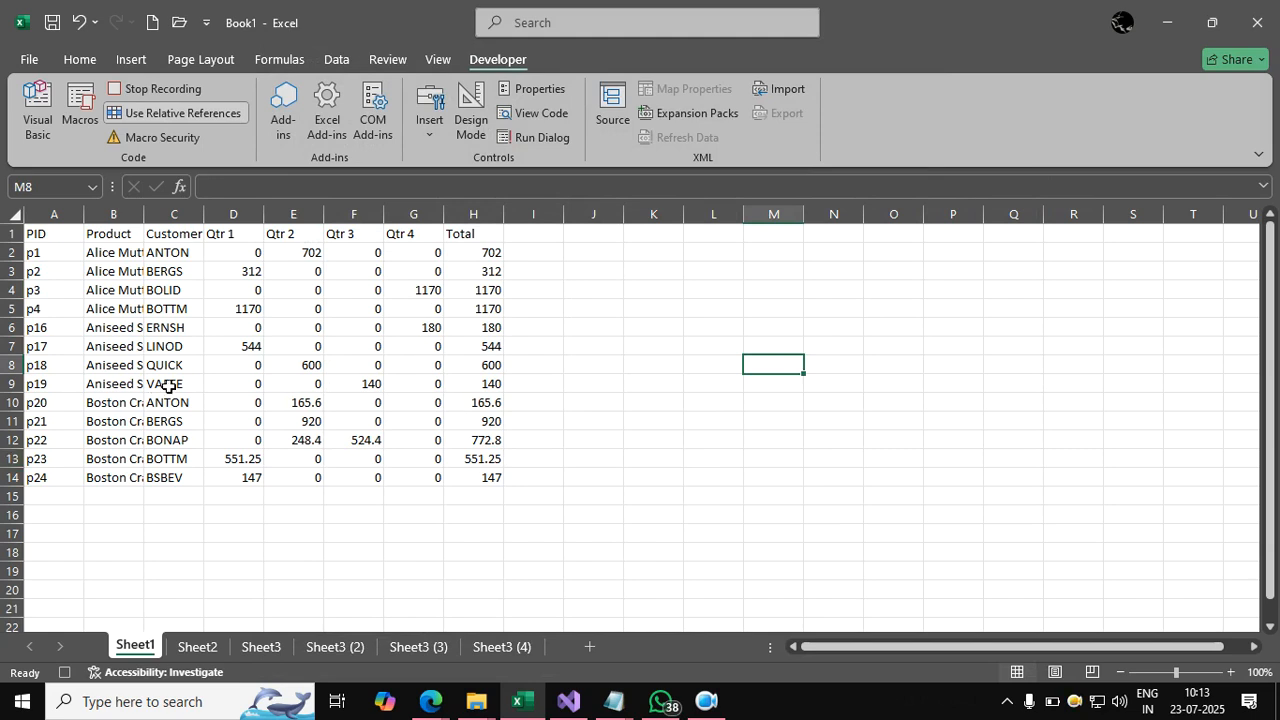
pyautogui.click(46, 233)
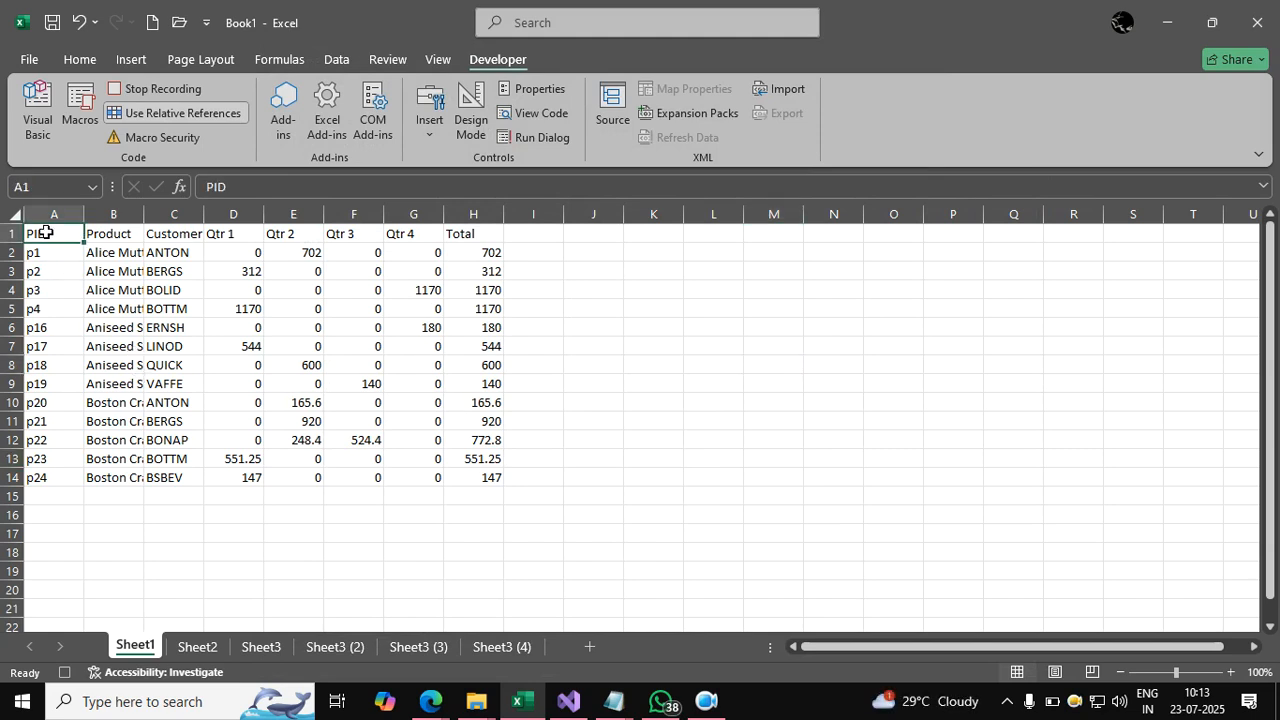
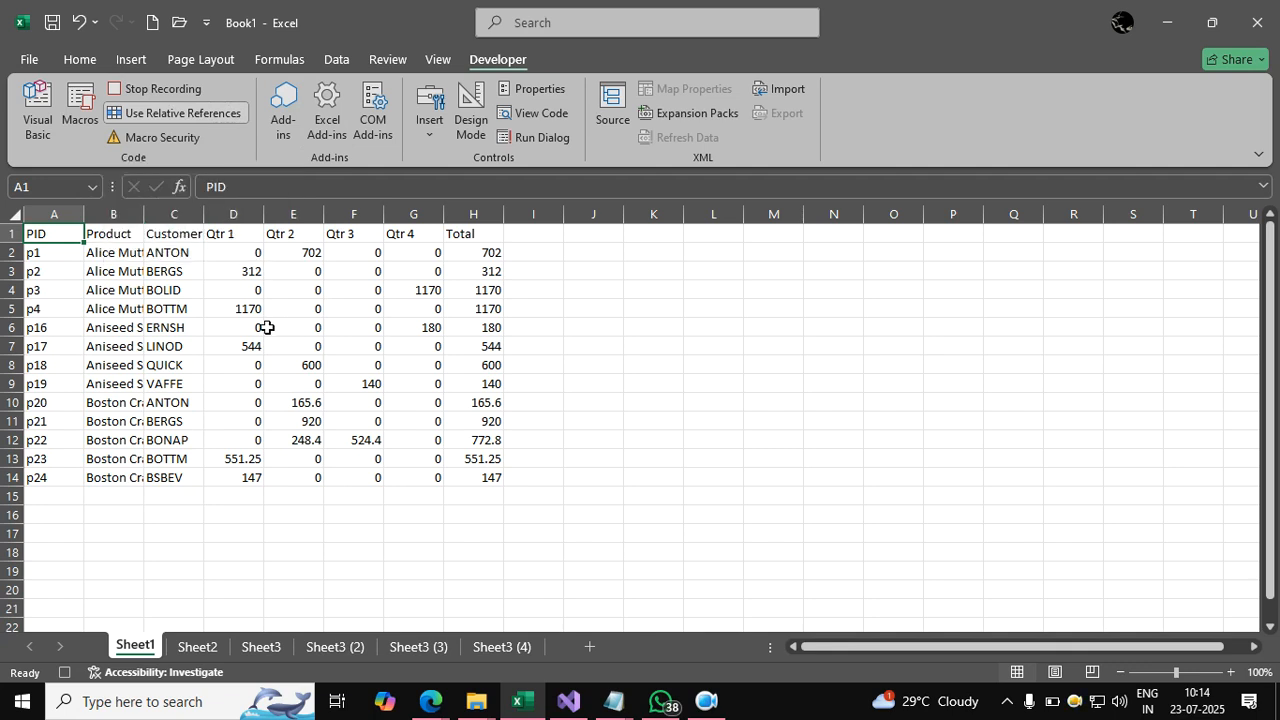
# Stop the old recording and start recording Macro3, switching its shortcut from B to Ctrl+Shift+Q.
pyautogui.click(136, 90)
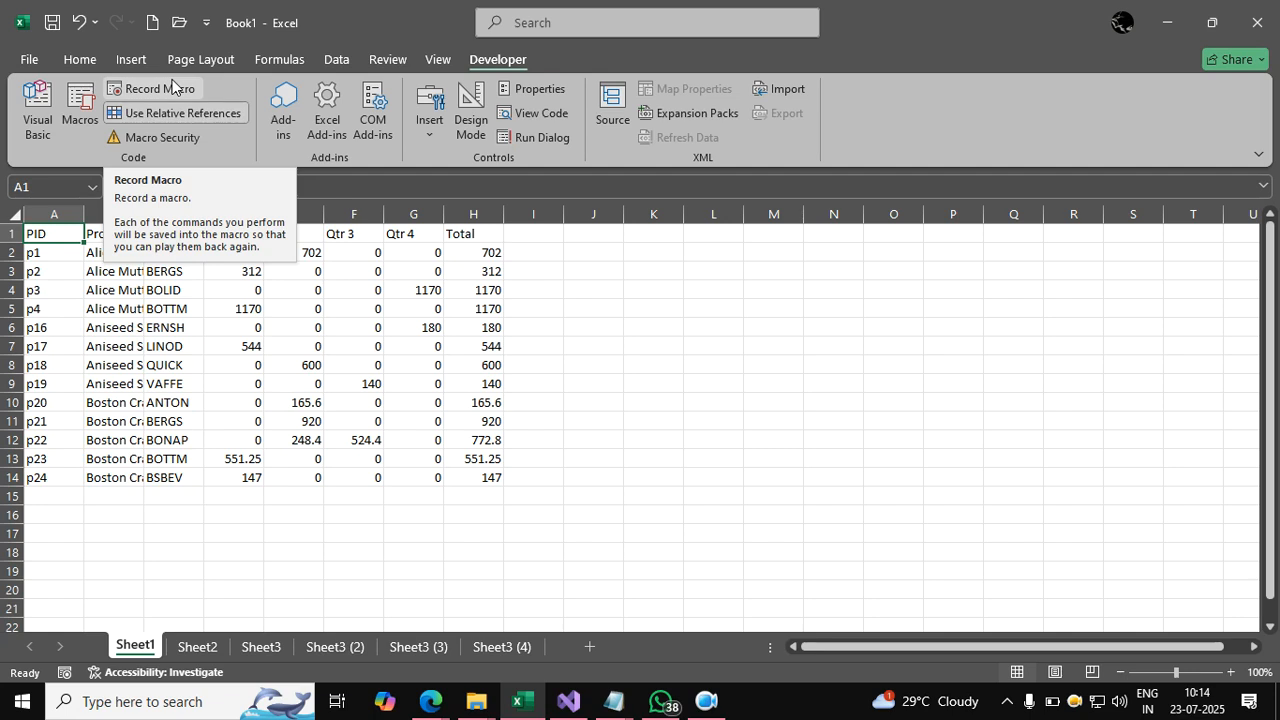
pyautogui.click(172, 88)
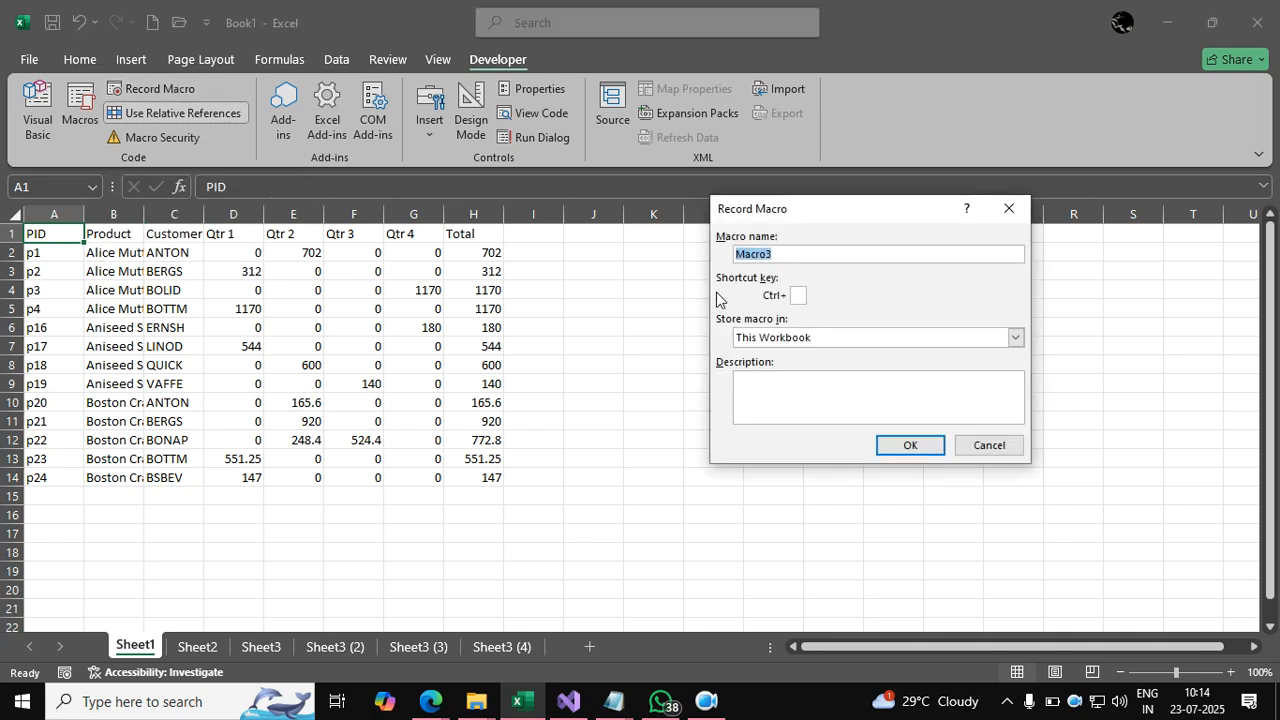
pyautogui.click(785, 255)
pyautogui.click(799, 296)
pyautogui.write('B')
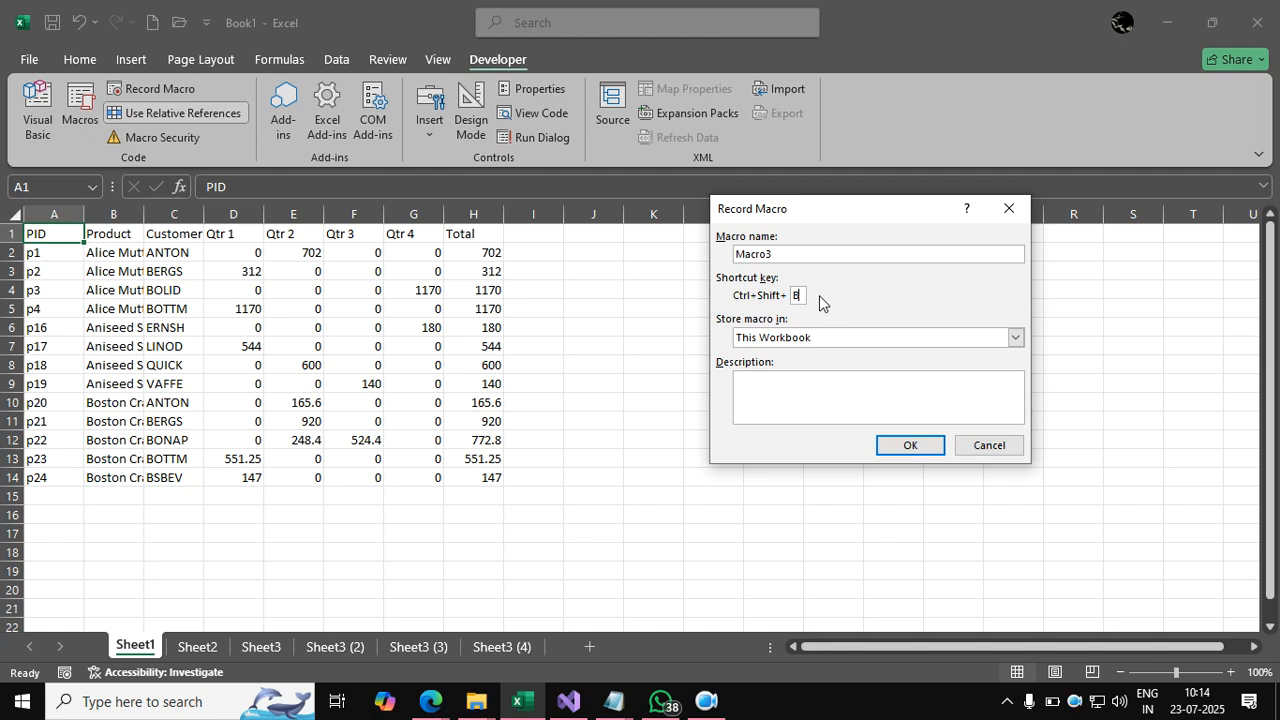
pyautogui.click(900, 447)
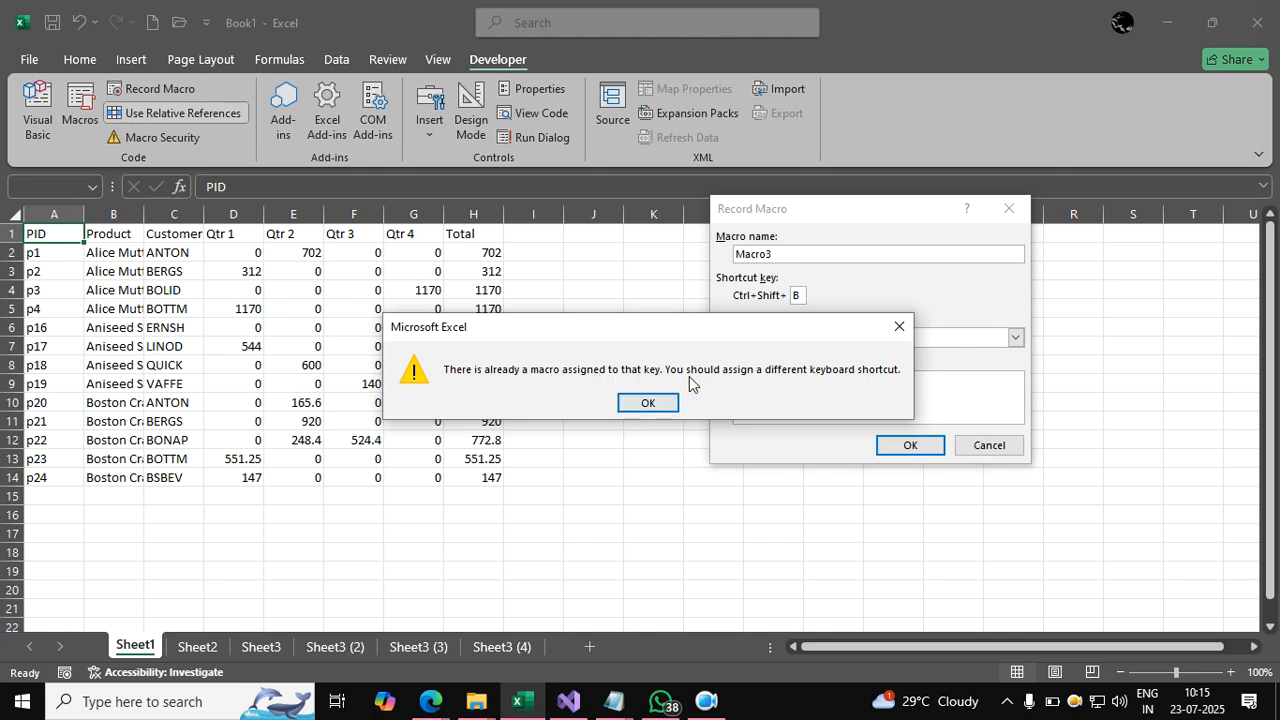
pyautogui.click(898, 328)
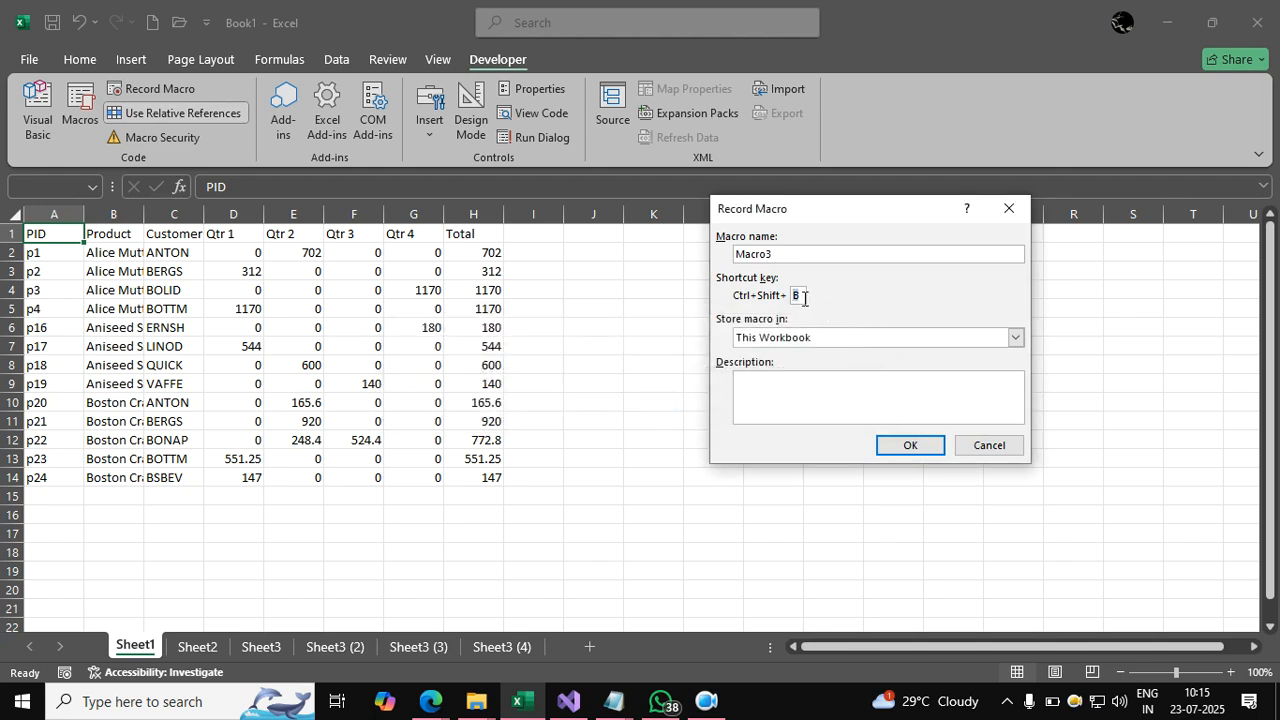
pyautogui.write('Q')
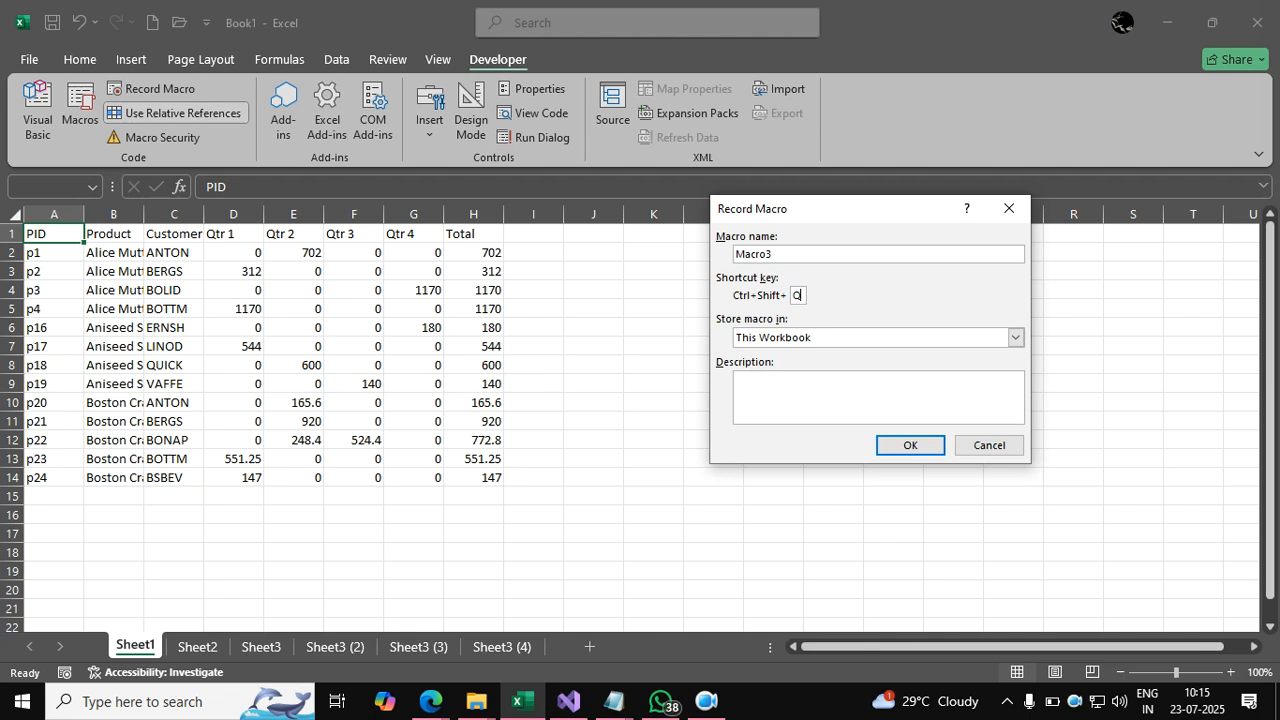
pyautogui.click(906, 445)
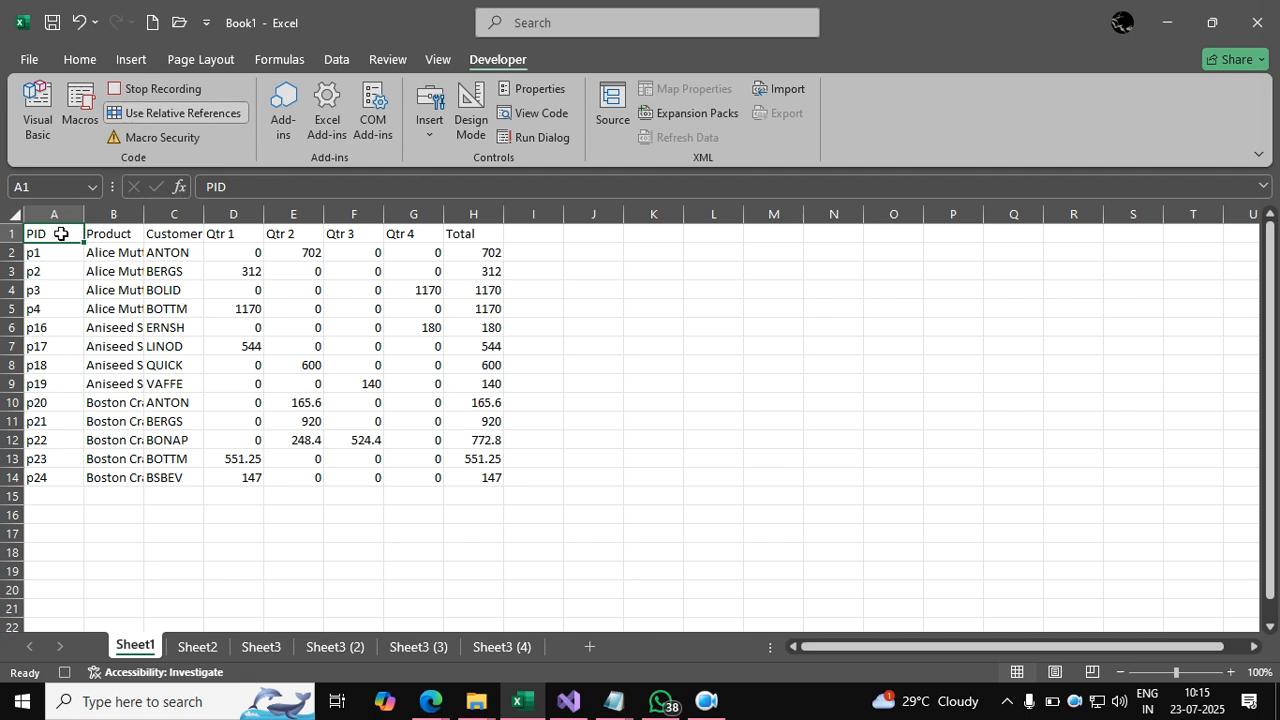
# Format A1:H1 as bold 12-point Arial Rounded MT Bold, with white text on blue fill.
pyautogui.hotkey('ctrl', 'shift', 'Right')
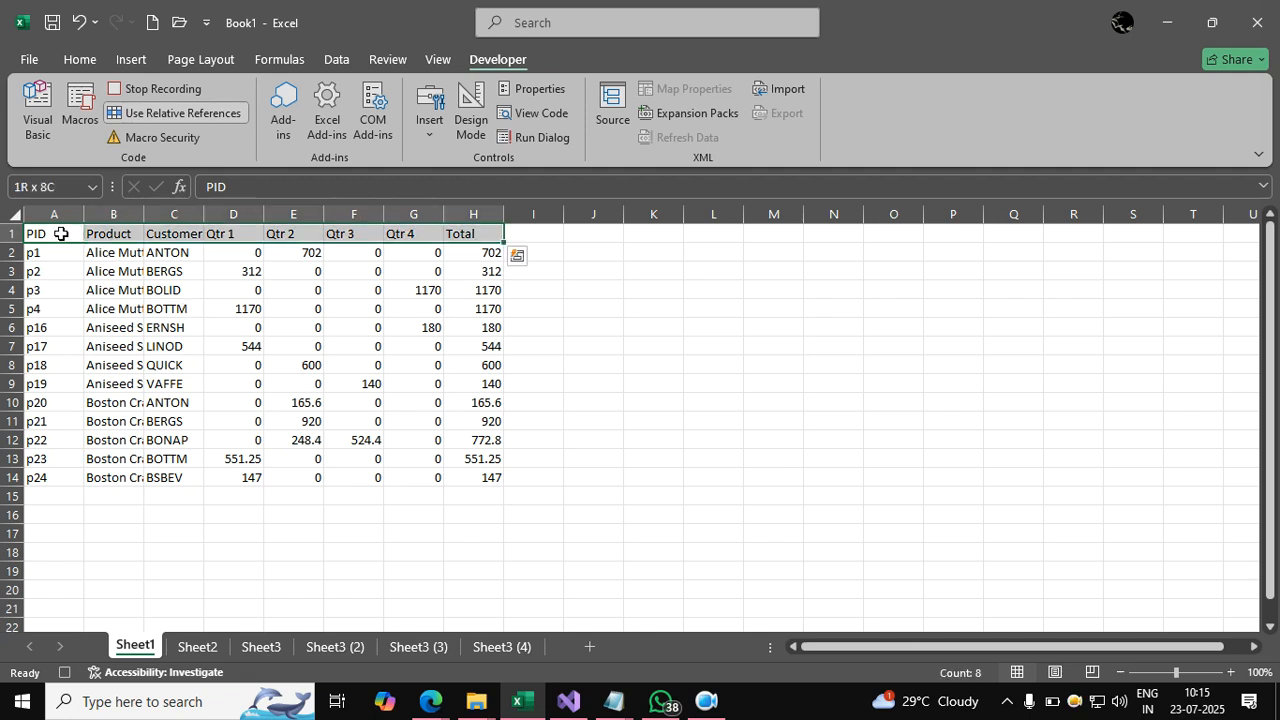
pyautogui.click(73, 60)
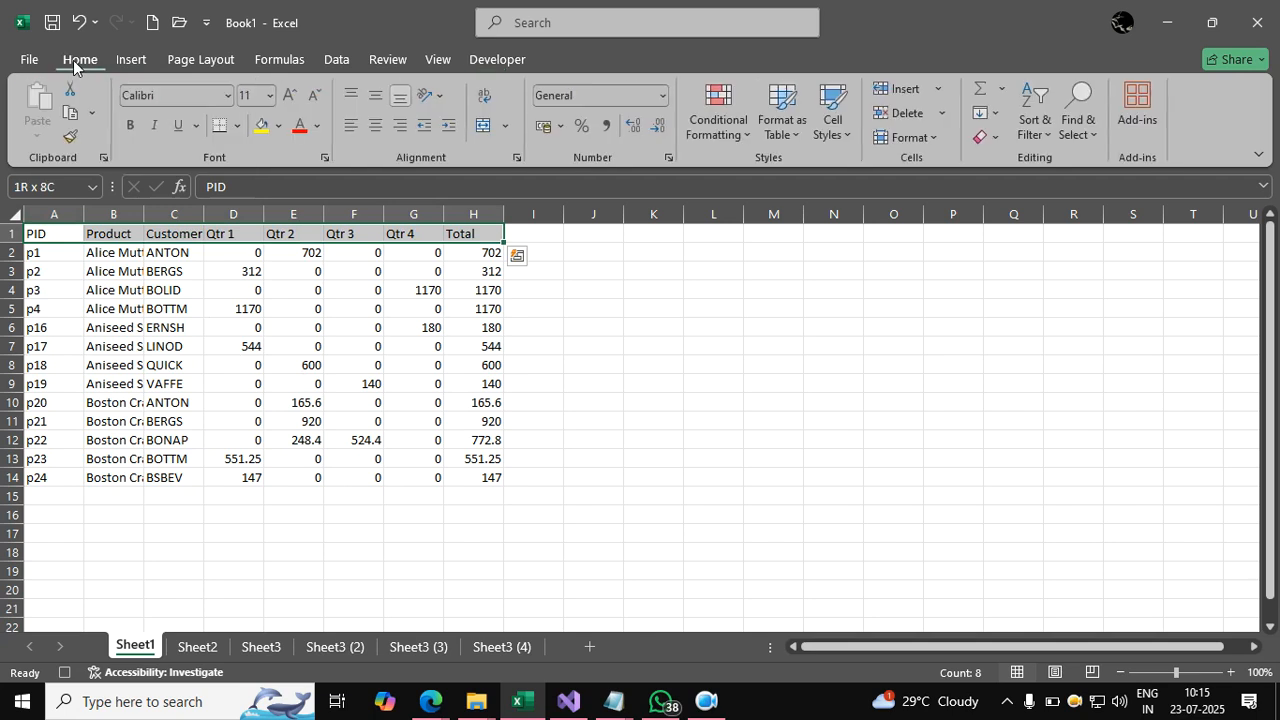
pyautogui.click(128, 127)
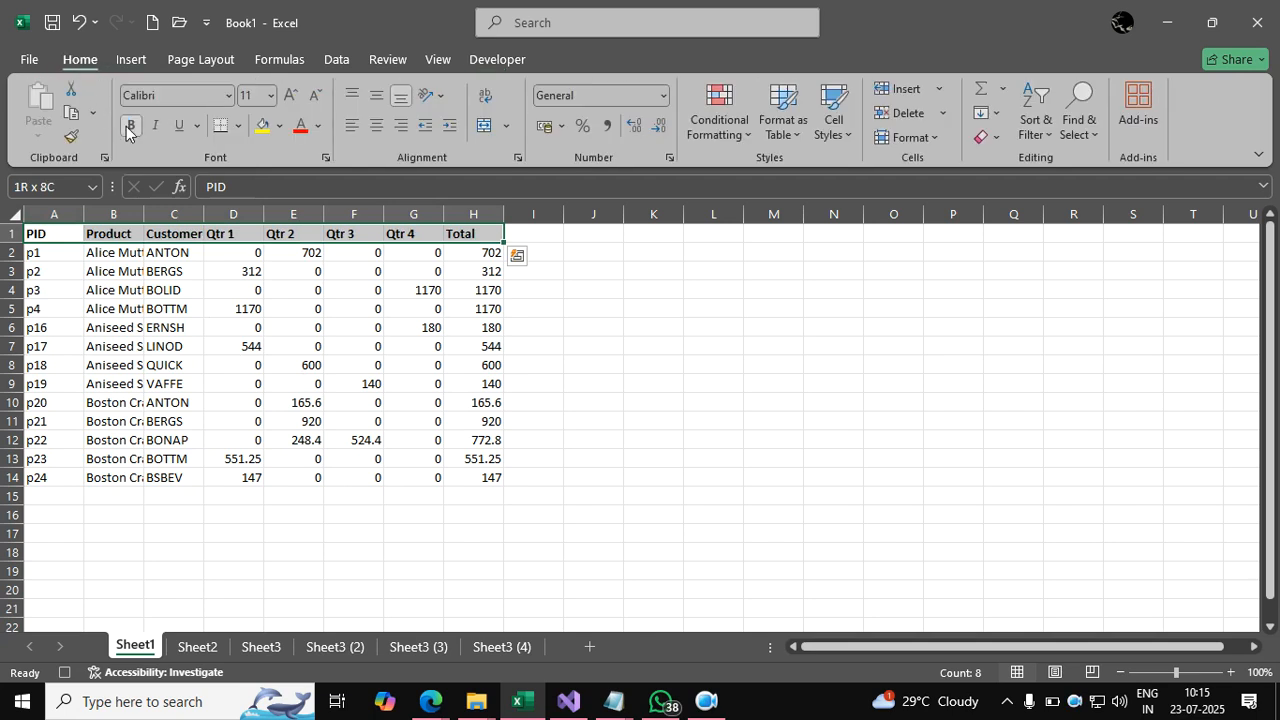
pyautogui.click(290, 95)
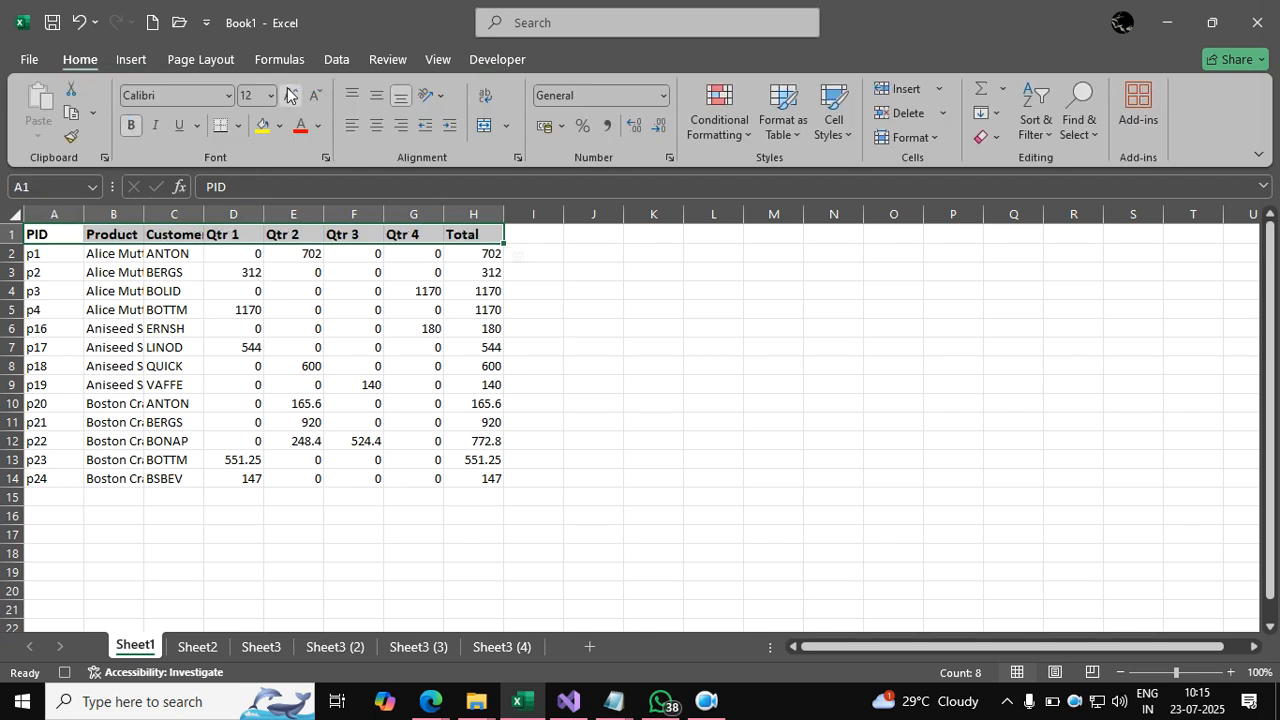
pyautogui.click(229, 95)
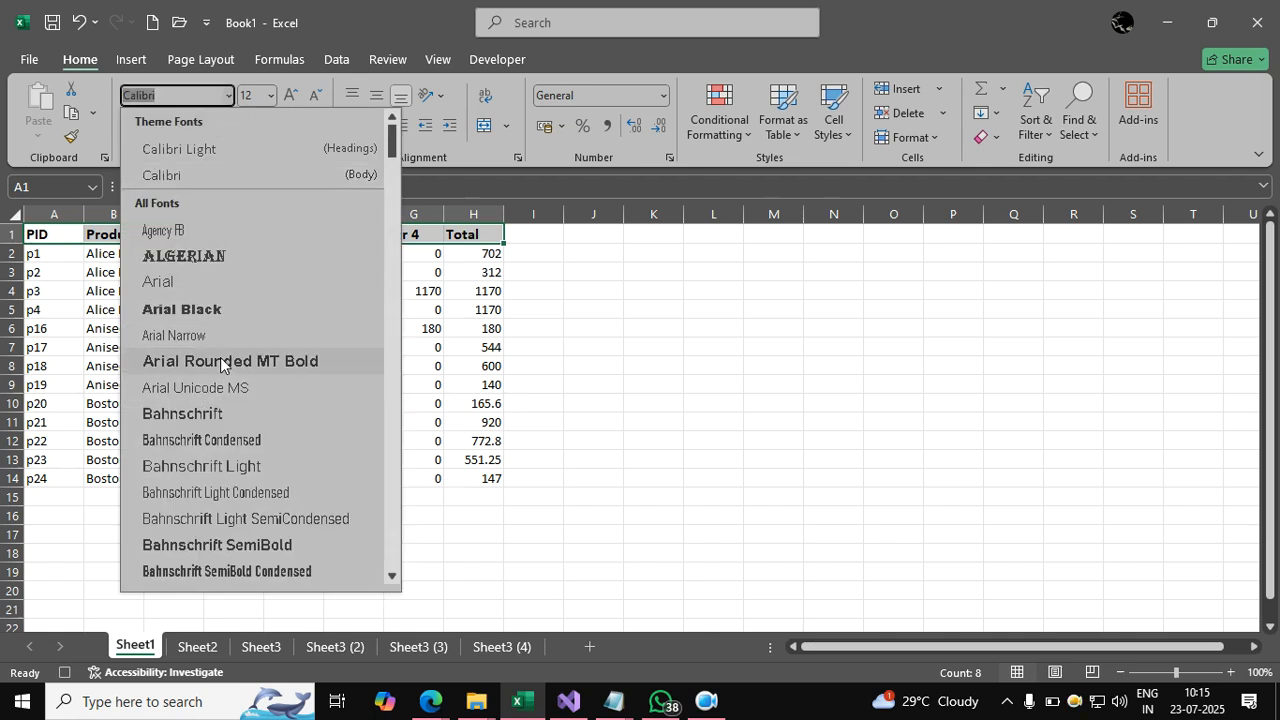
pyautogui.click(220, 360)
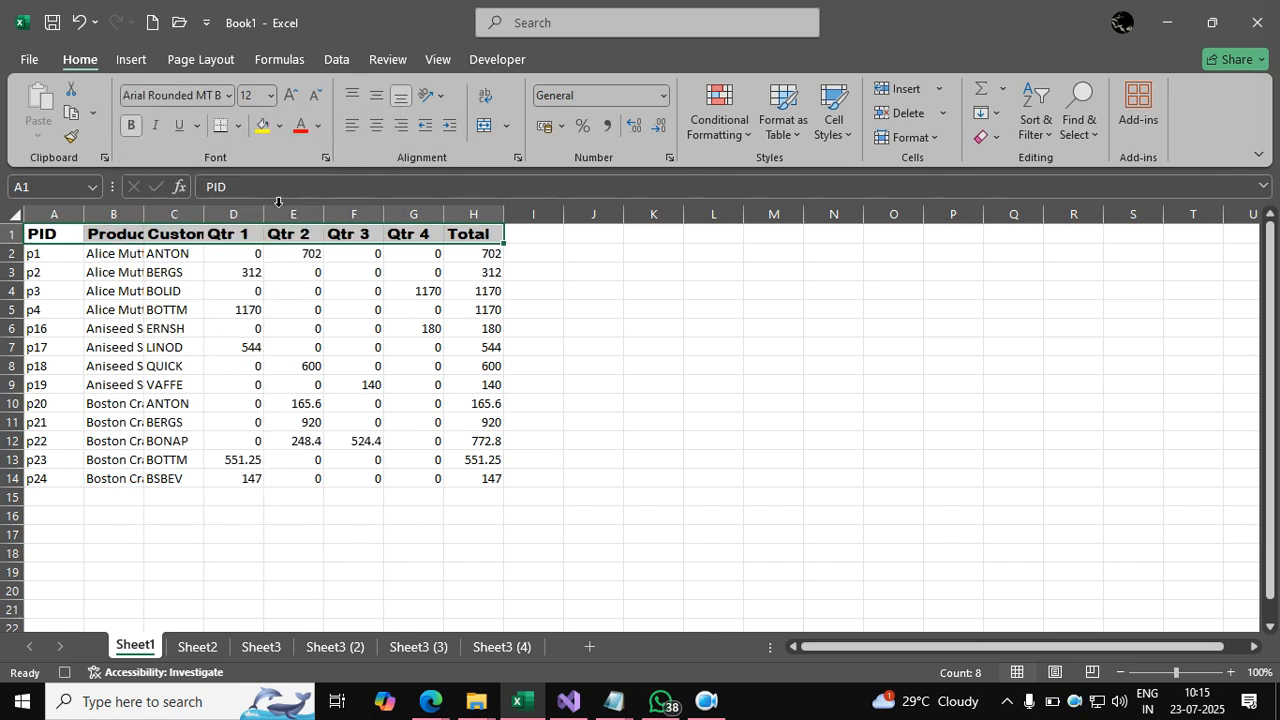
pyautogui.click(282, 130)
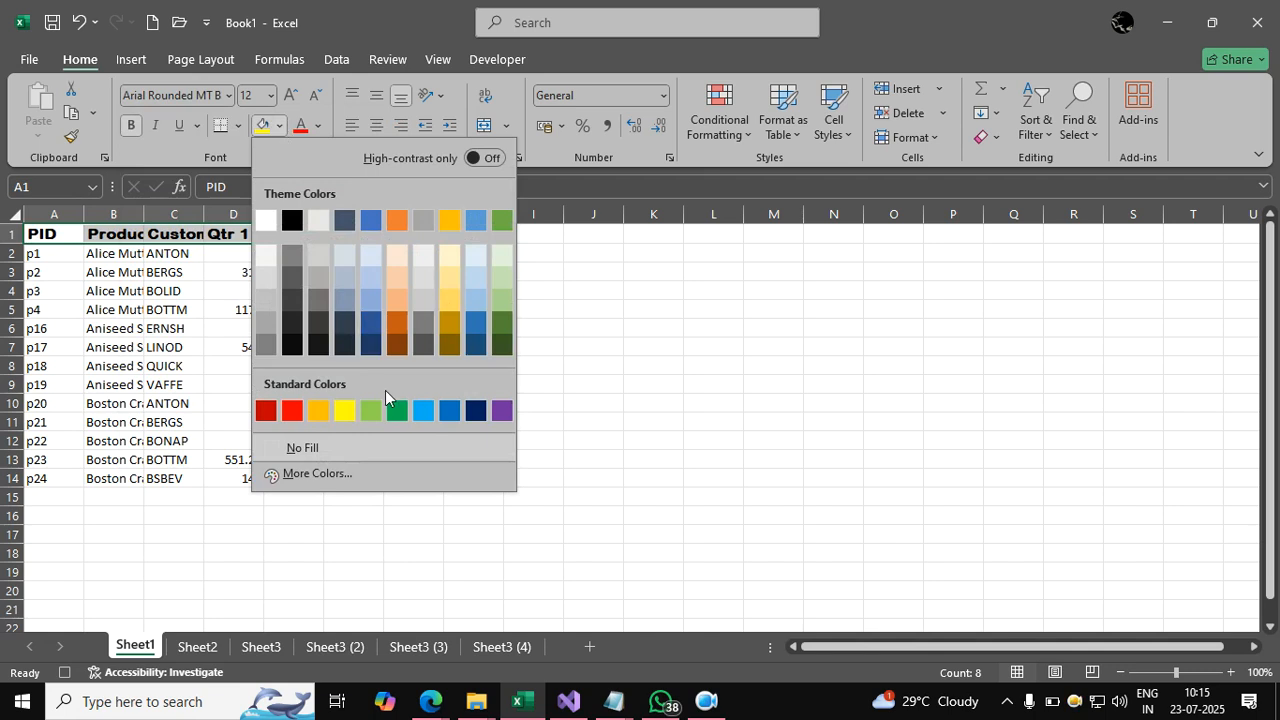
pyautogui.click(448, 411)
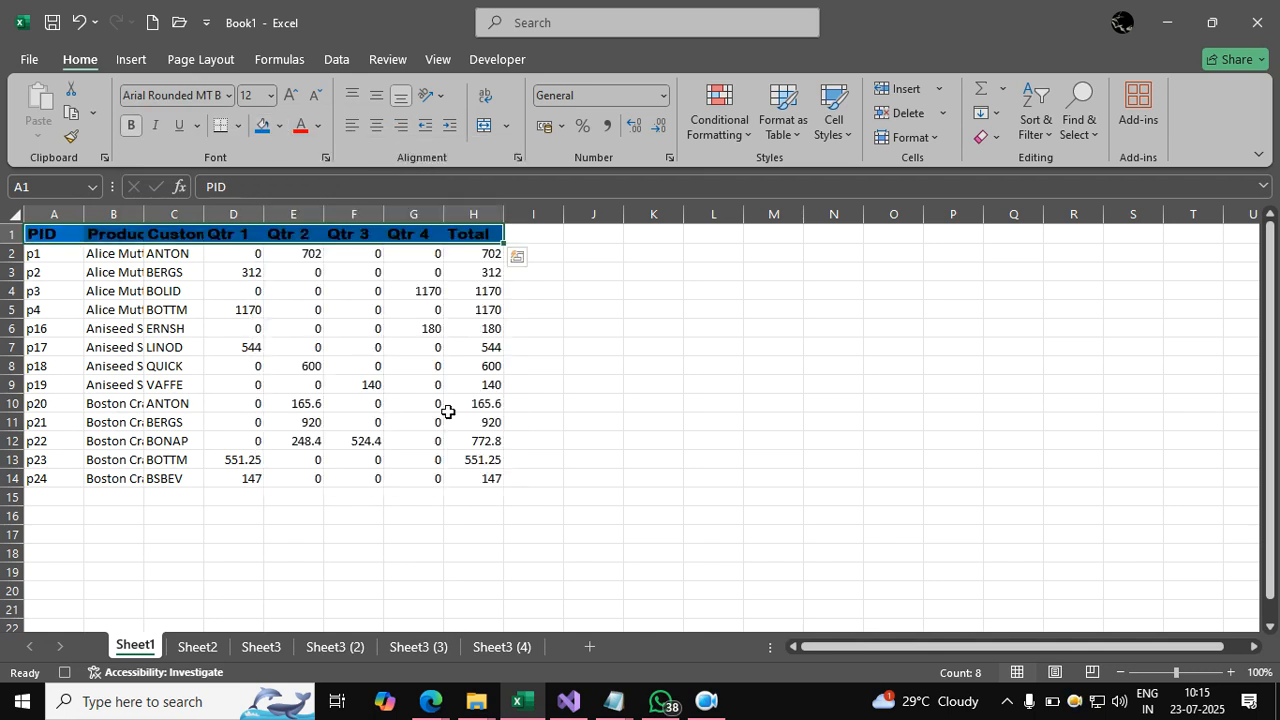
pyautogui.click(319, 124)
pyautogui.click(305, 250)
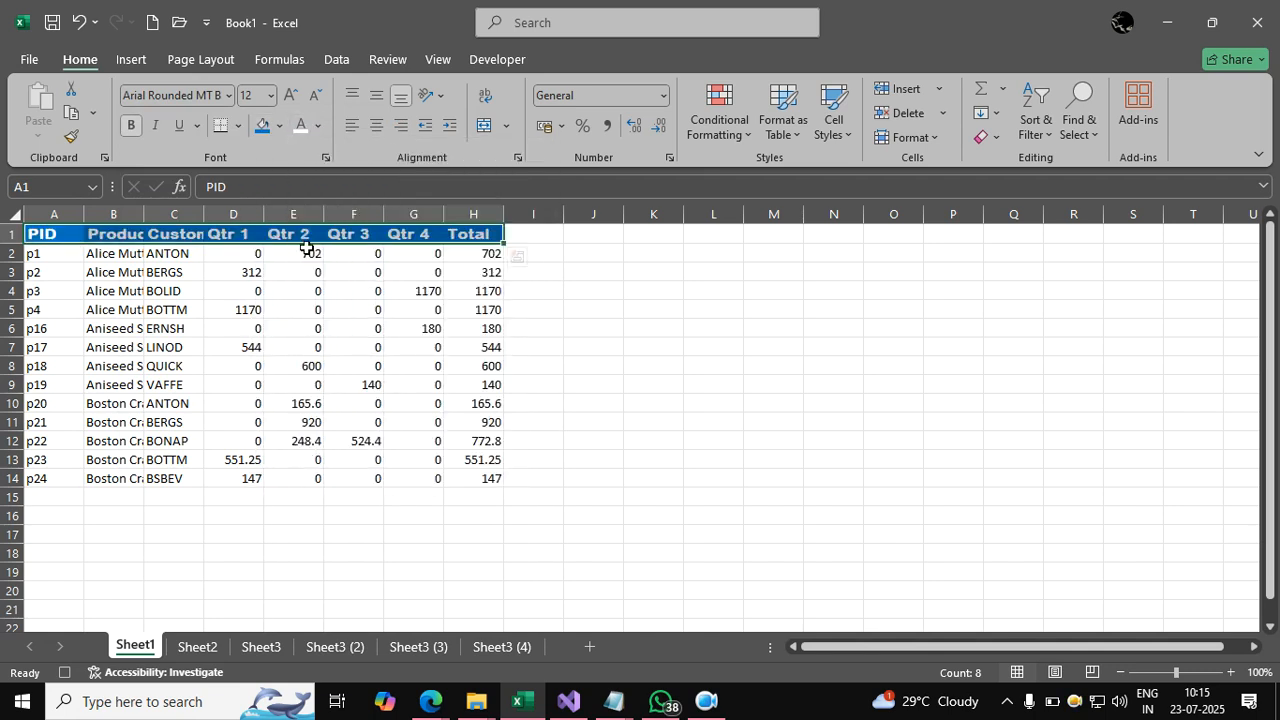
pyautogui.click(62, 253)
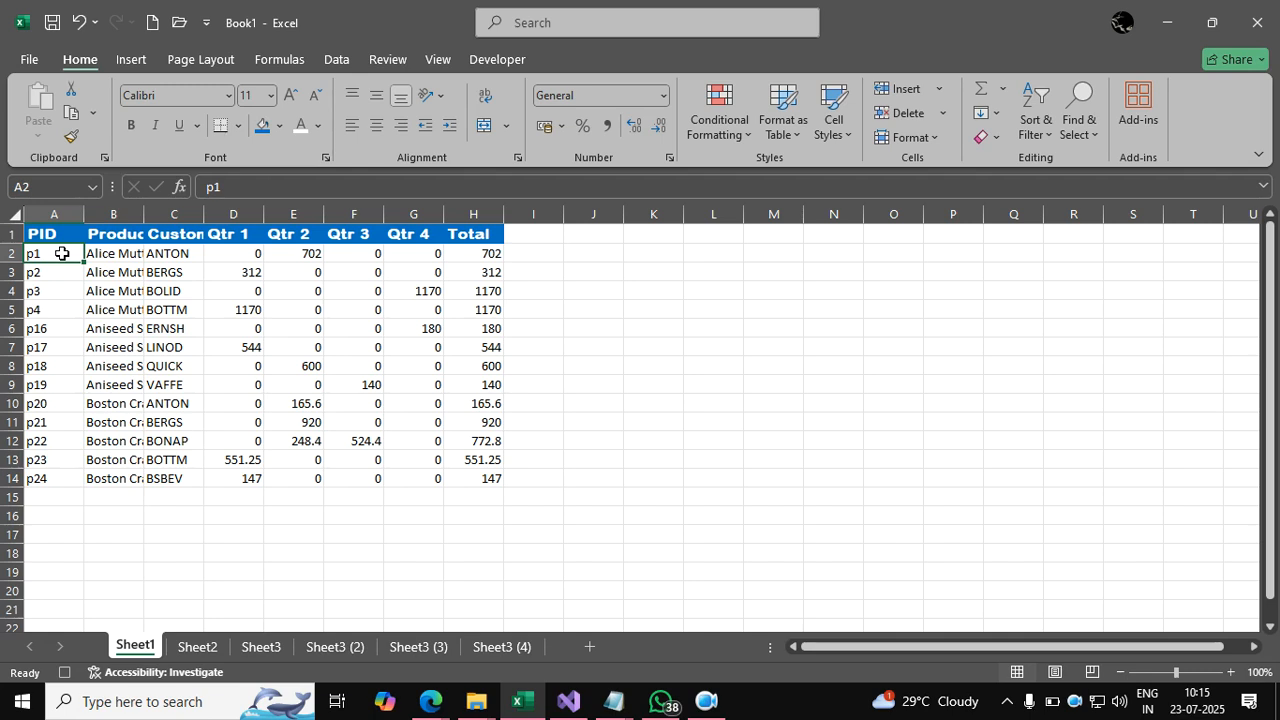
# Give the PID cells A2:A14 a dark blue fill with bold white text.
pyautogui.hotkey('ctrl', 'shift', 'Down')
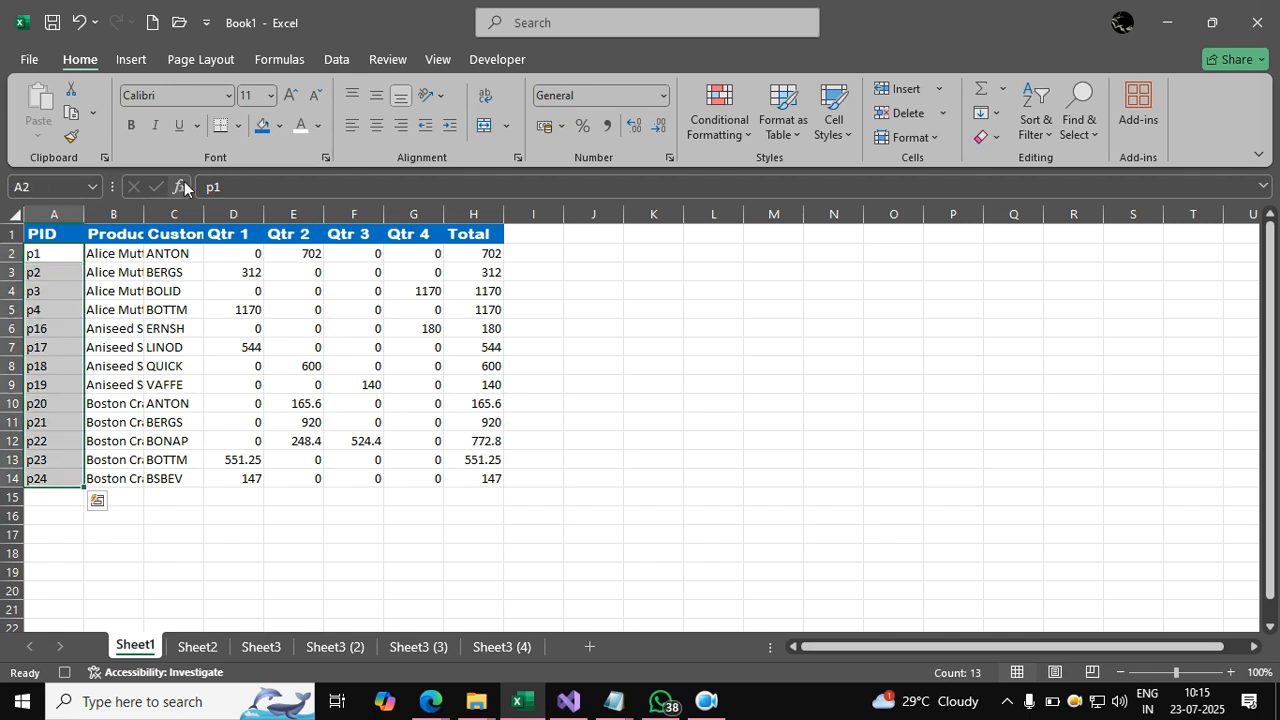
pyautogui.click(282, 125)
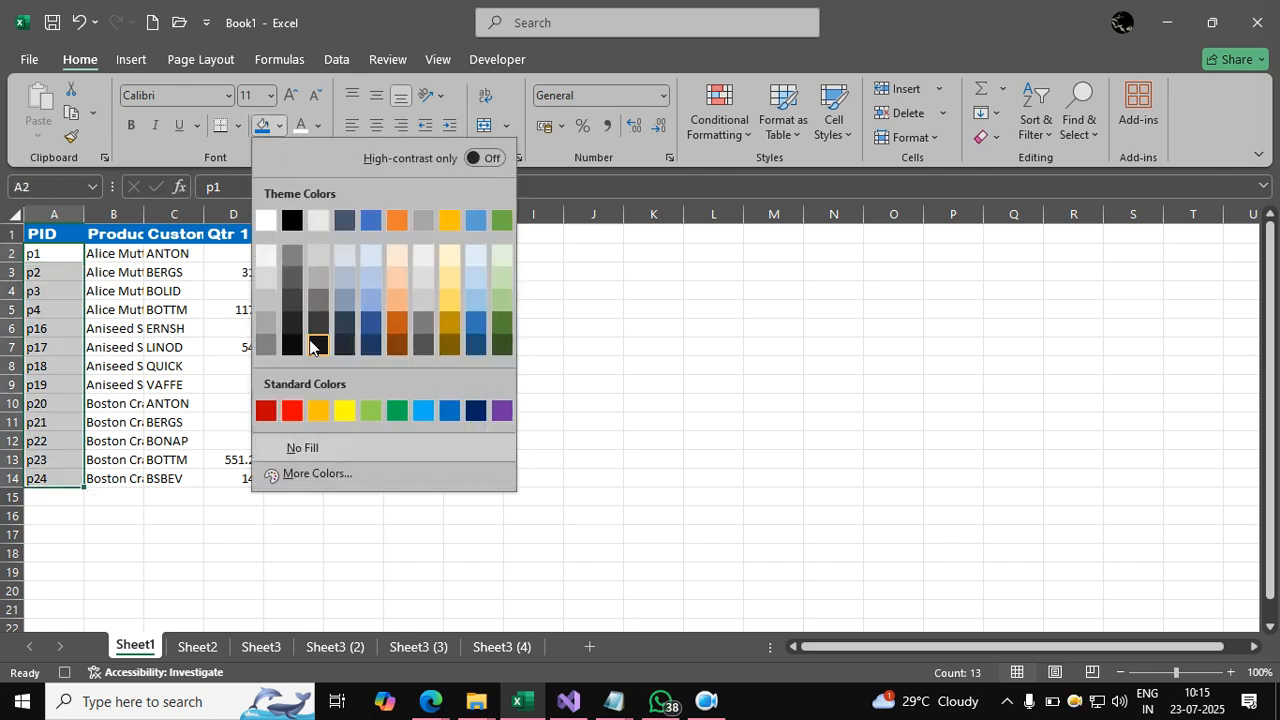
pyautogui.click(370, 346)
pyautogui.click(300, 128)
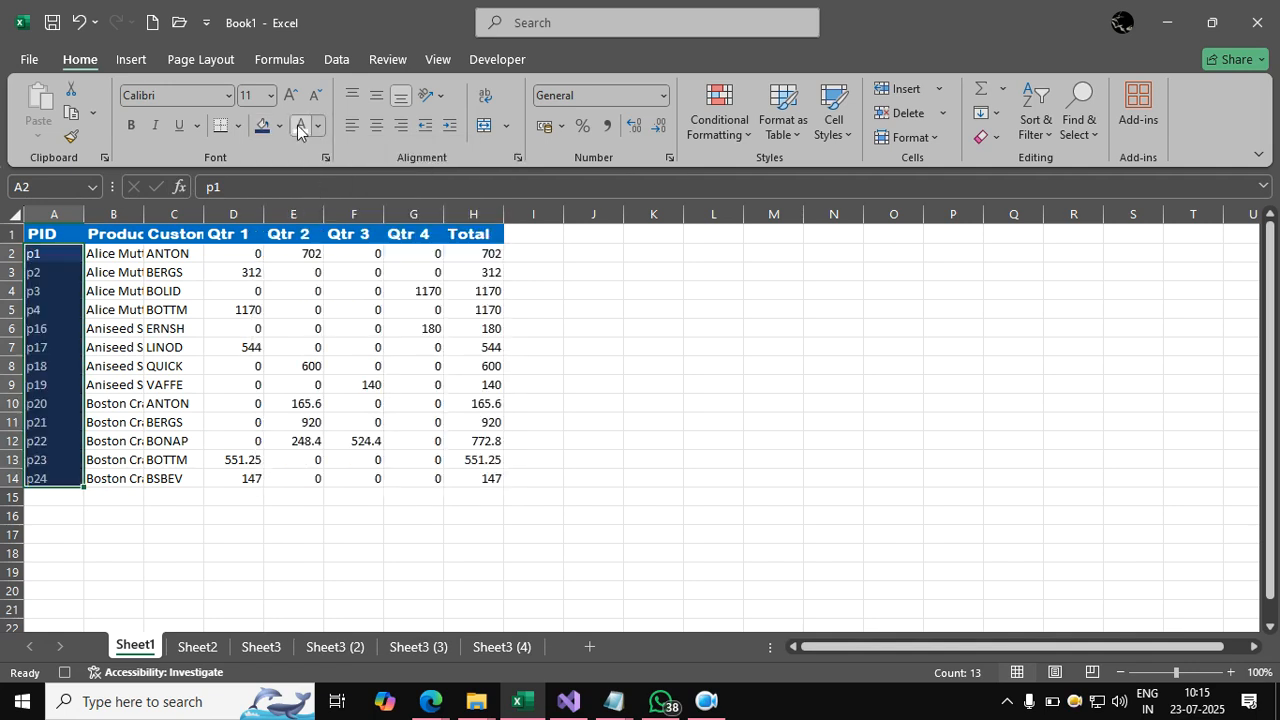
pyautogui.click(130, 127)
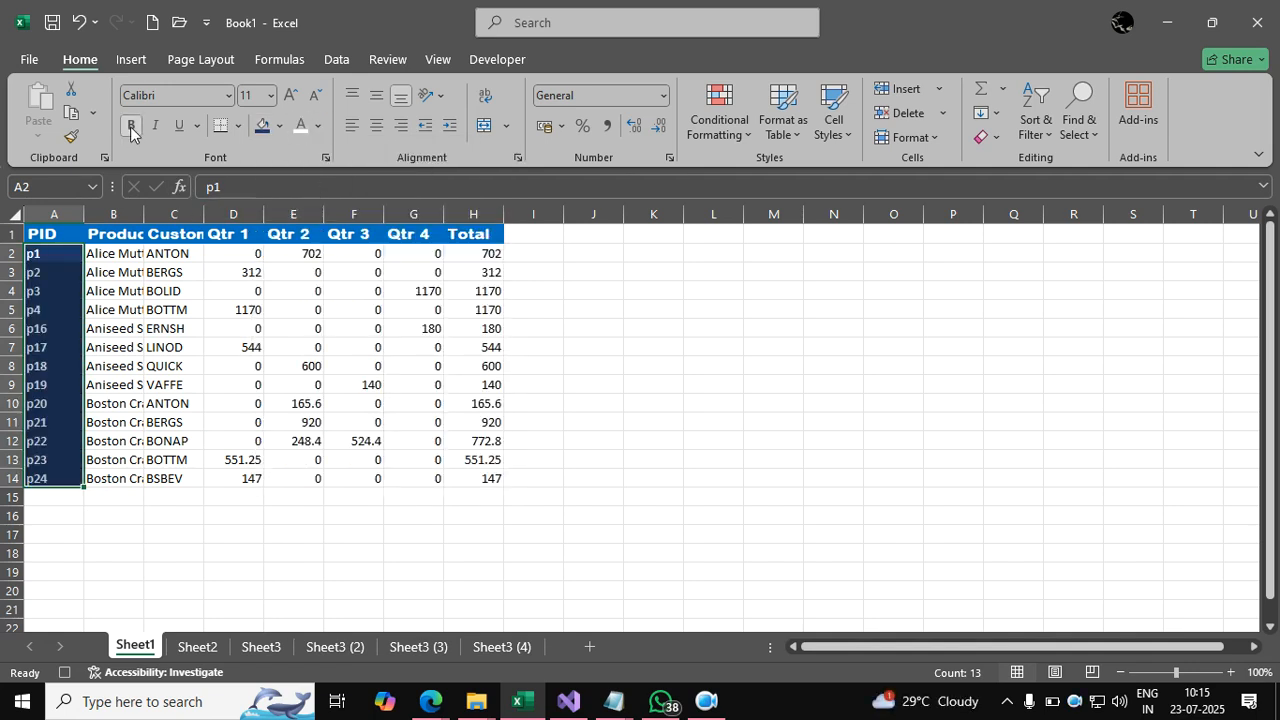
# Give the Product cells B2:B14 an orange fill with bold text.
pyautogui.click(125, 254)
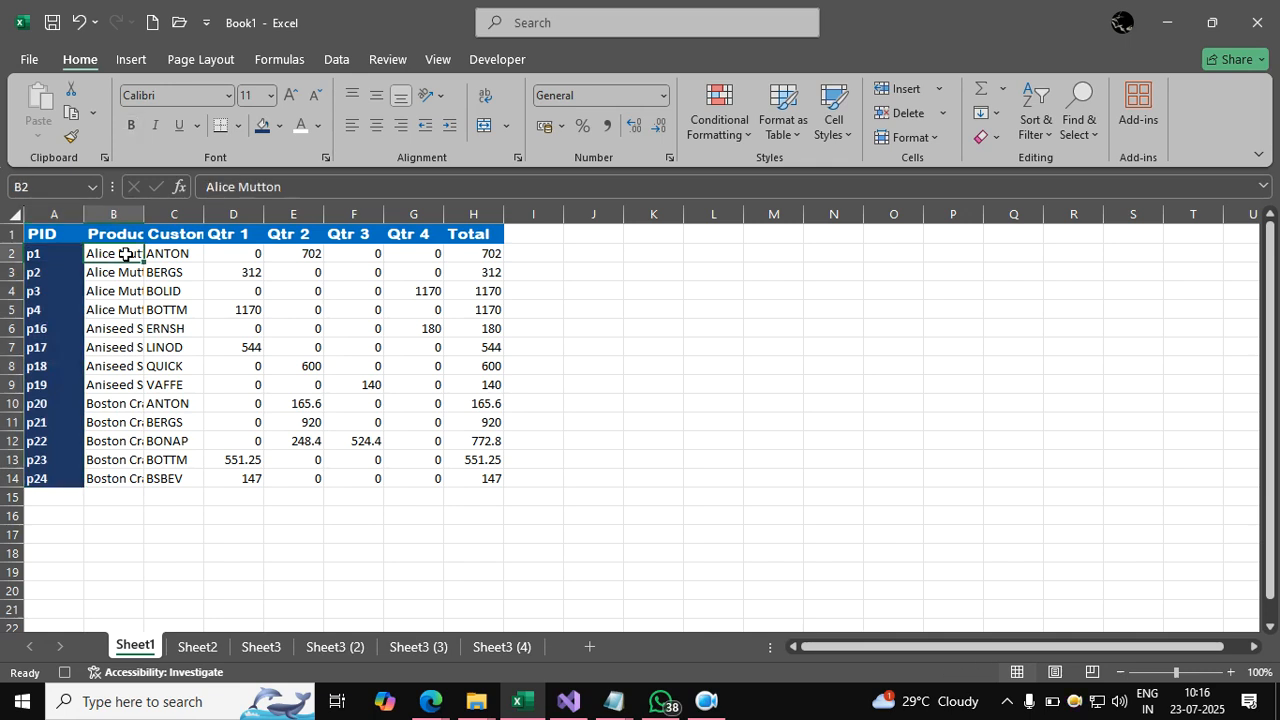
pyautogui.hotkey('ctrl', 'shift', 'Down')
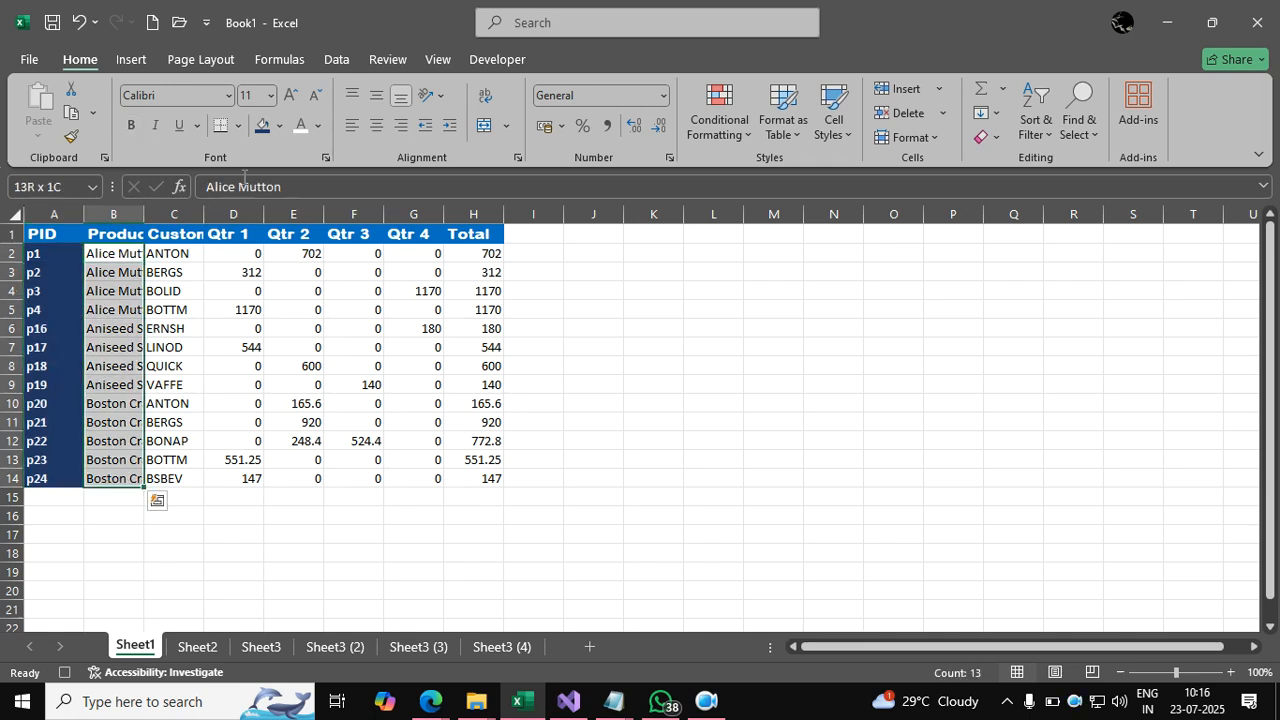
pyautogui.click(279, 125)
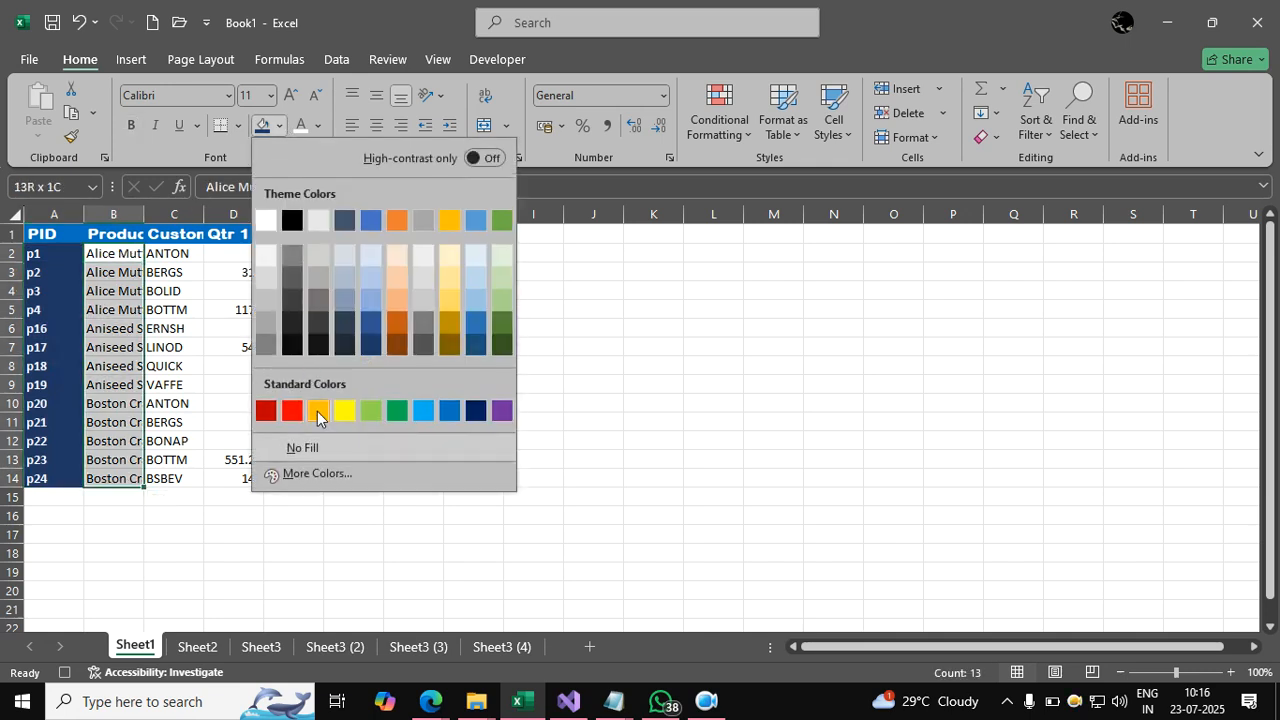
pyautogui.click(315, 410)
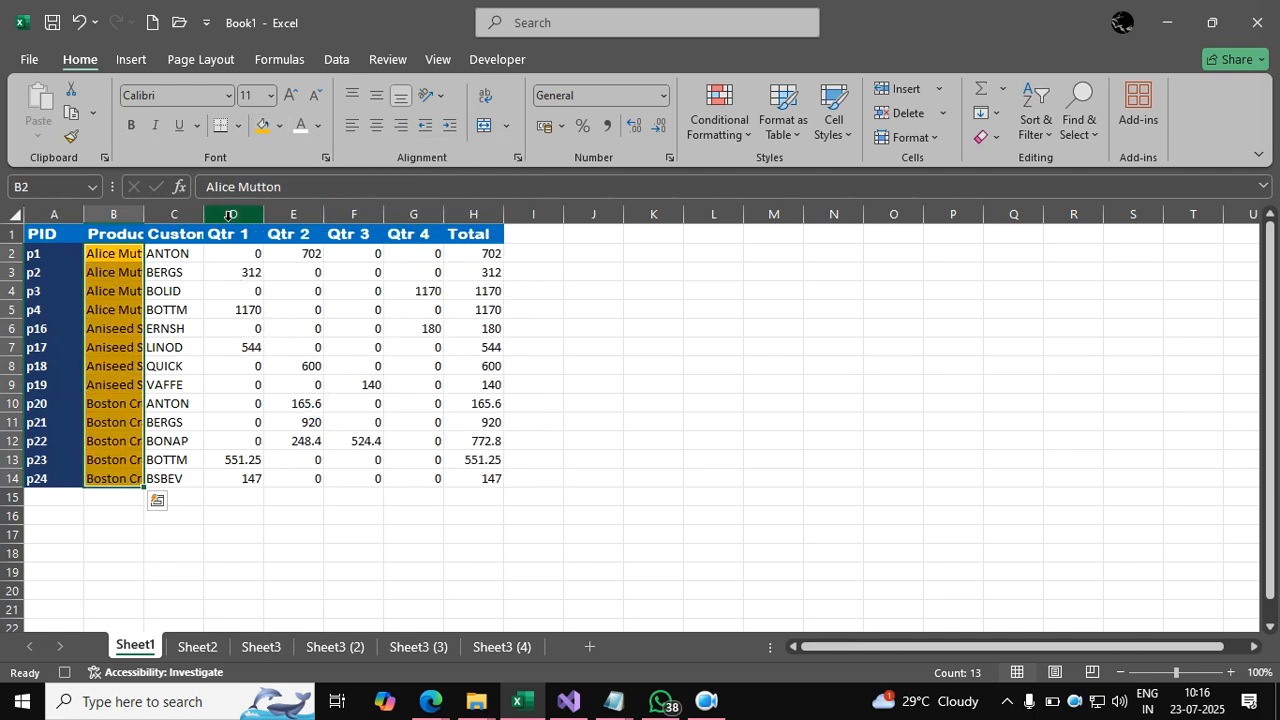
pyautogui.click(131, 126)
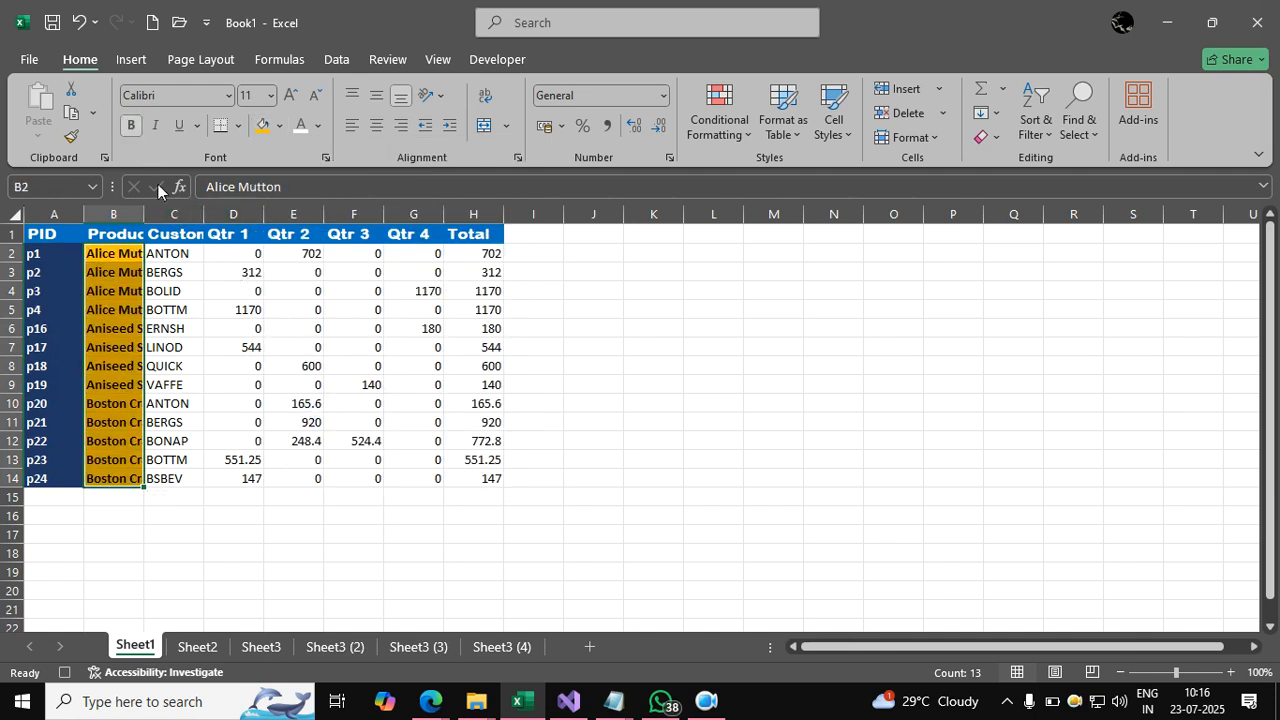
# Give the Customer cells C2:C14 a light green fill and a lighter font colour.
pyautogui.click(182, 257)
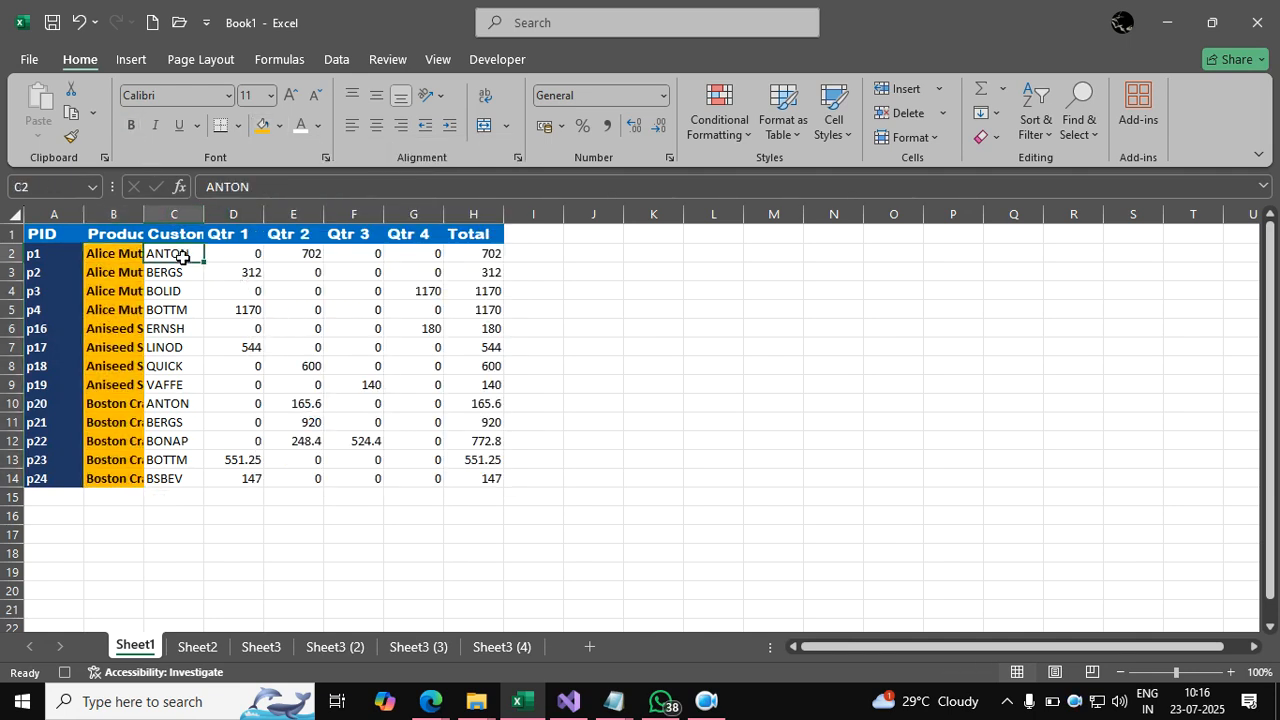
pyautogui.hotkey('ctrl', 'shift', 'Down')
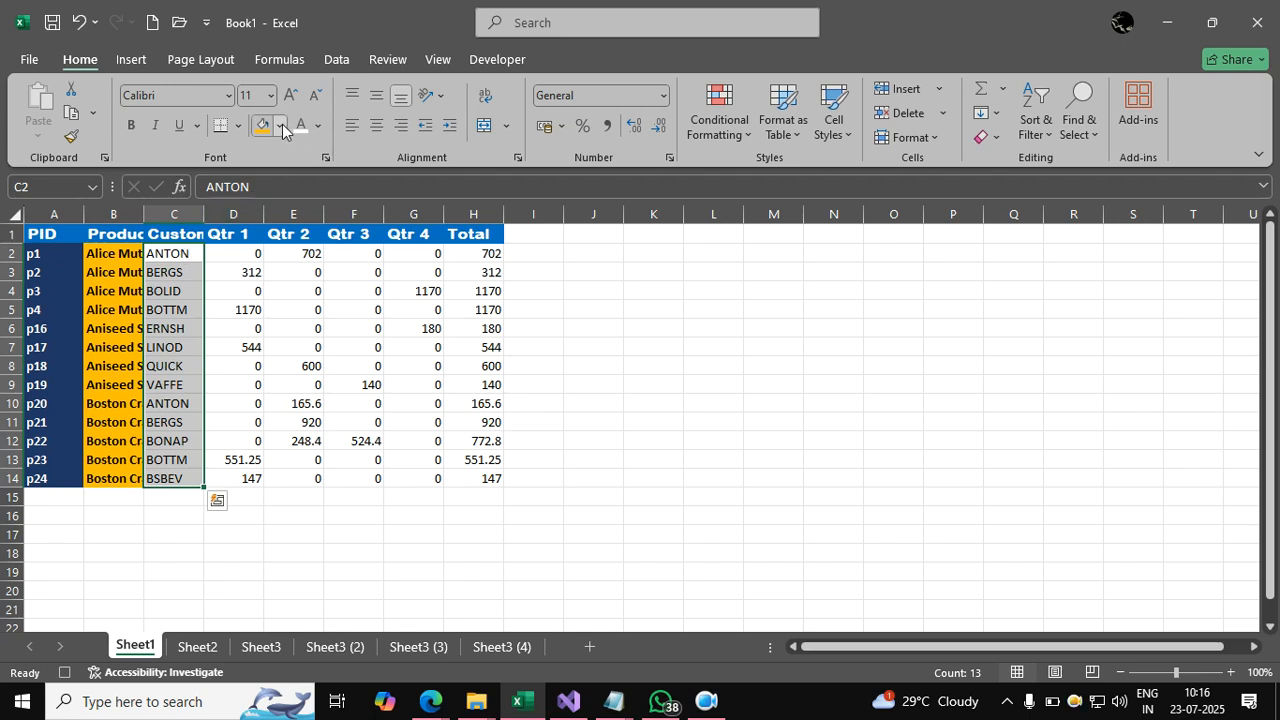
pyautogui.click(281, 126)
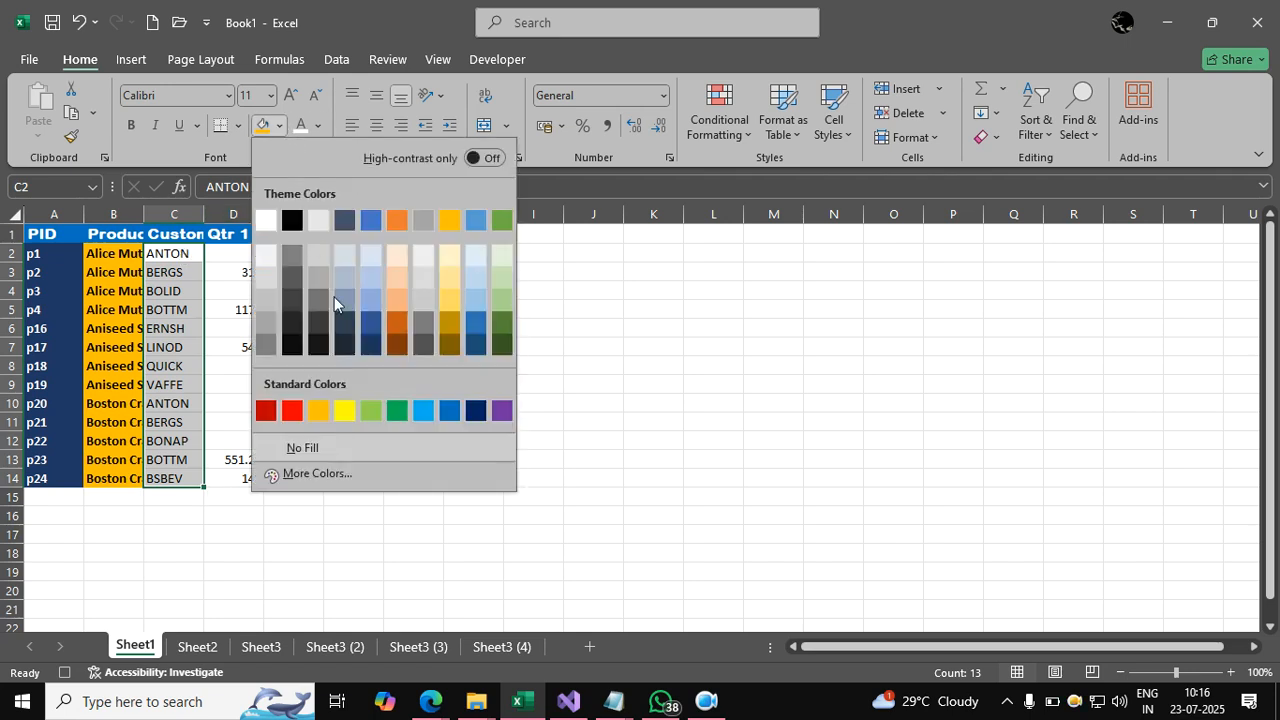
pyautogui.click(369, 411)
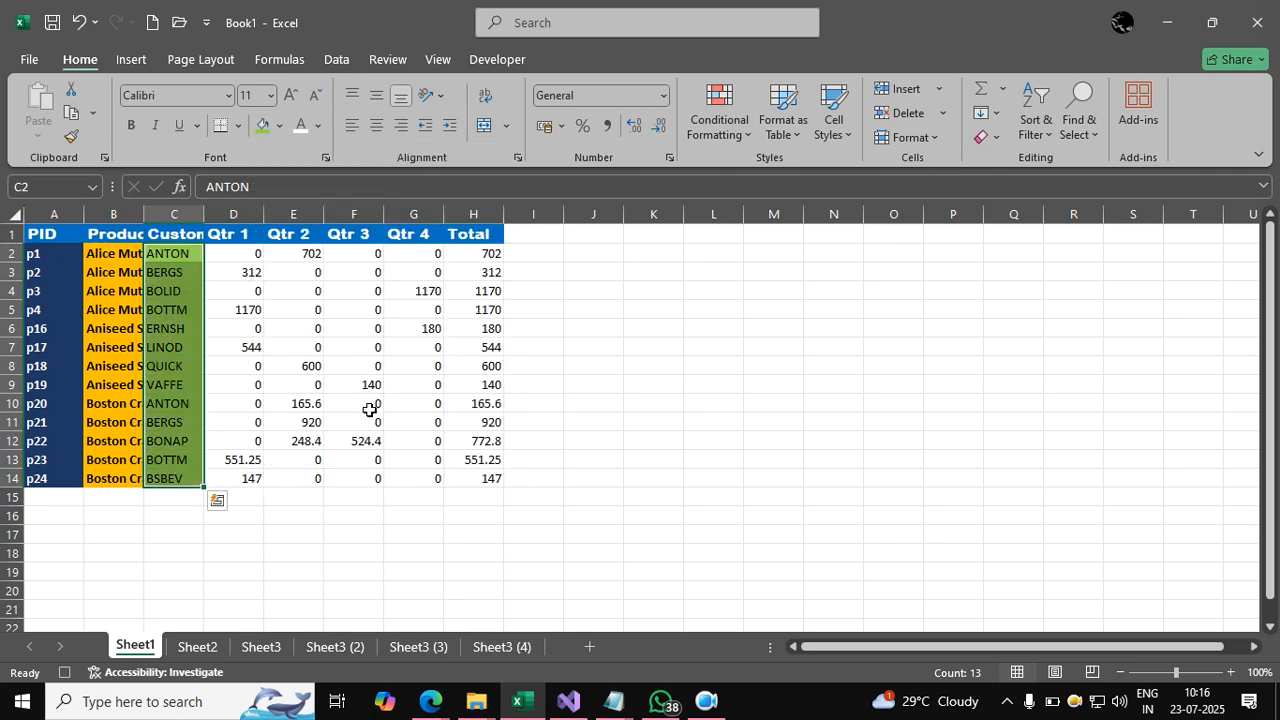
pyautogui.click(302, 130)
pyautogui.click(253, 253)
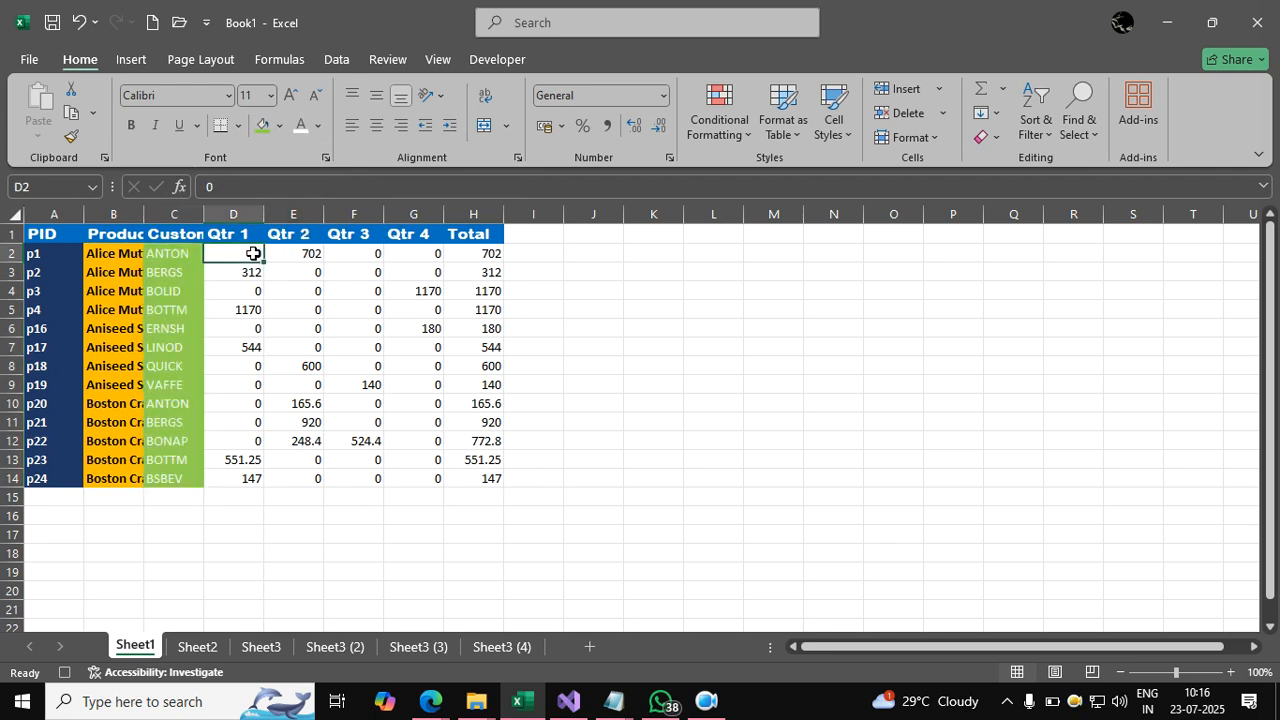
# Format the Qtr and Total values D2:H14 as ₹ accounting on a light blue-gray fill.
pyautogui.hotkey('ctrl', 'shift', 'Right')
pyautogui.hotkey('ctrl', 'shift', 'Down')
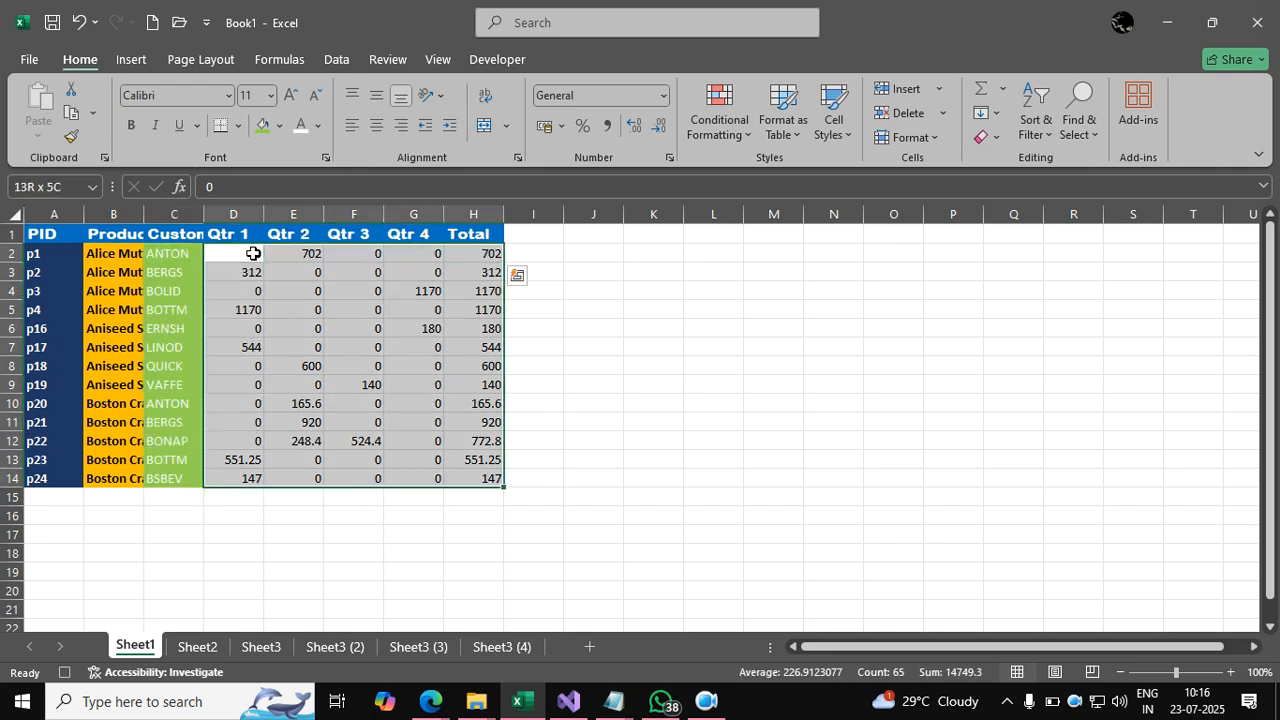
pyautogui.click(546, 125)
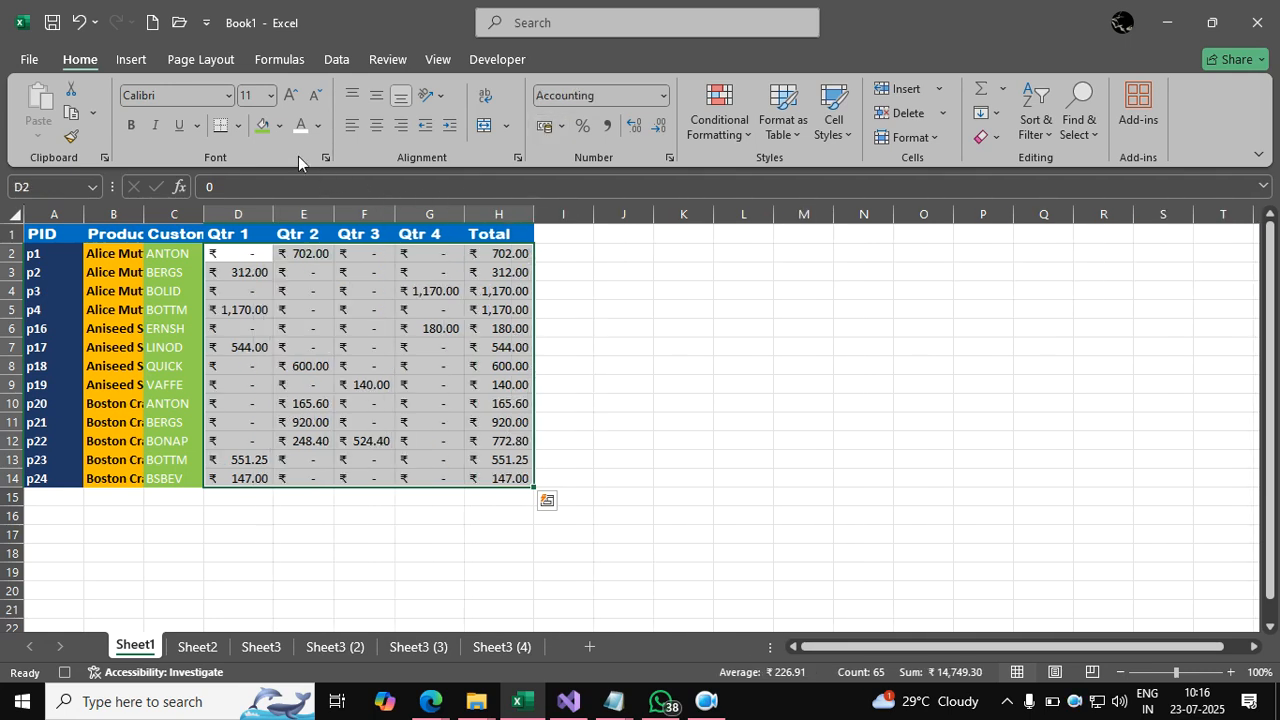
pyautogui.click(281, 125)
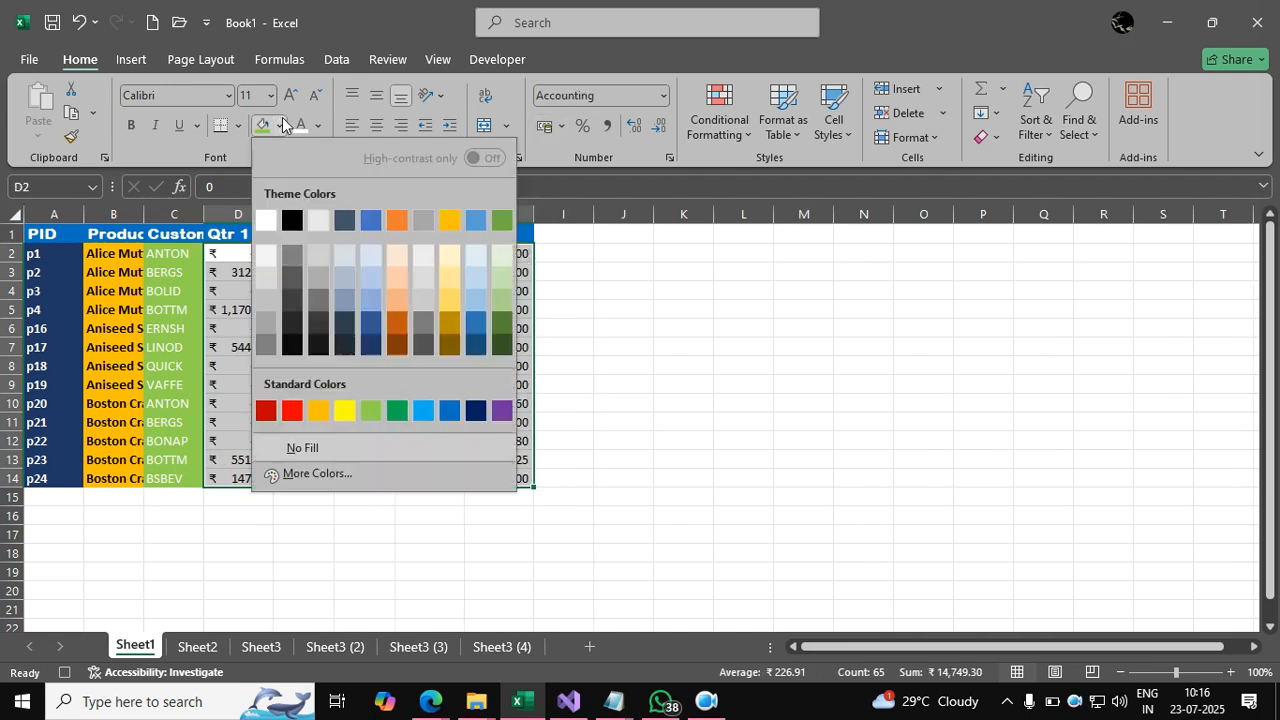
pyautogui.click(370, 285)
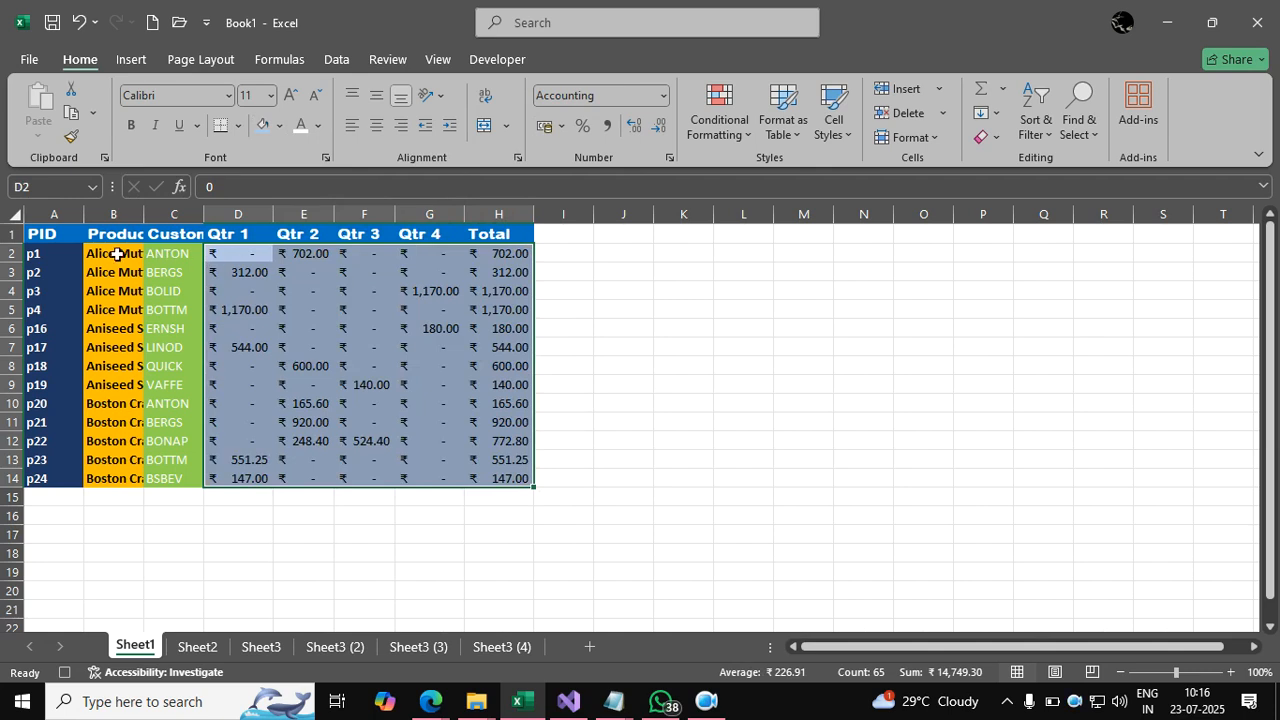
# Put all borders on table A1:H14 and autofit columns A–H.
pyautogui.click(54, 238)
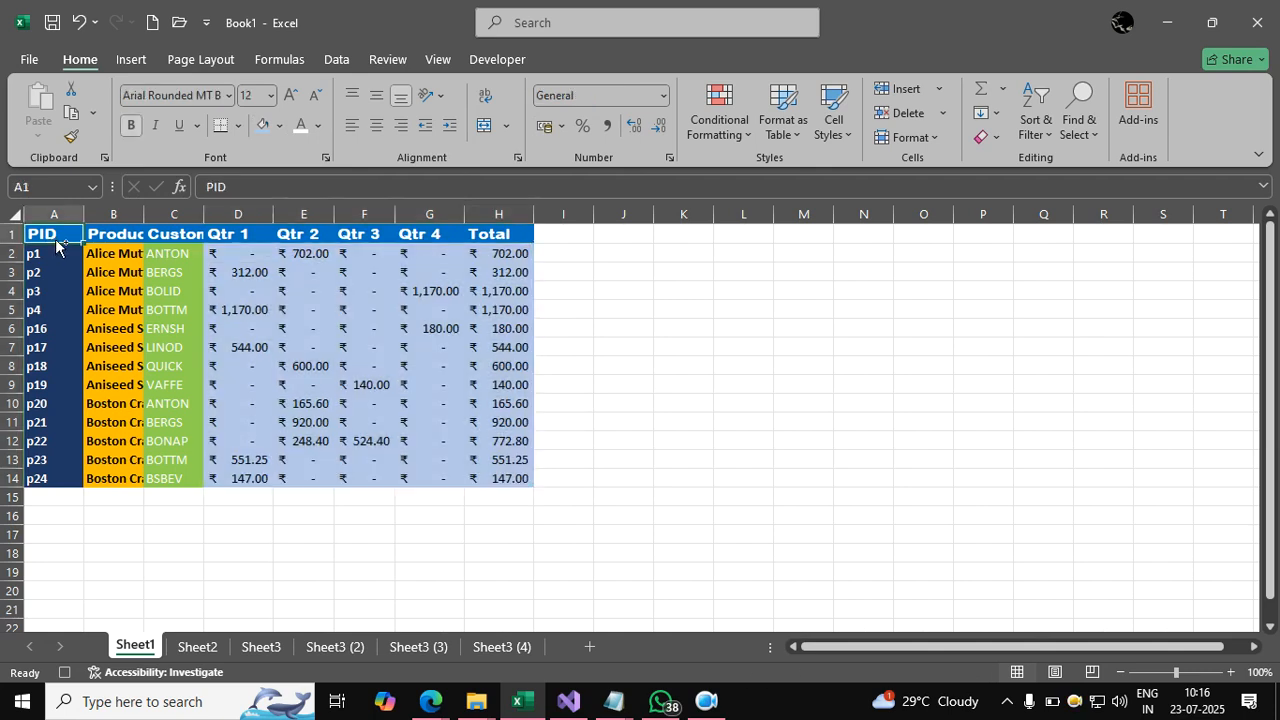
pyautogui.hotkey('ctrl', 'a')
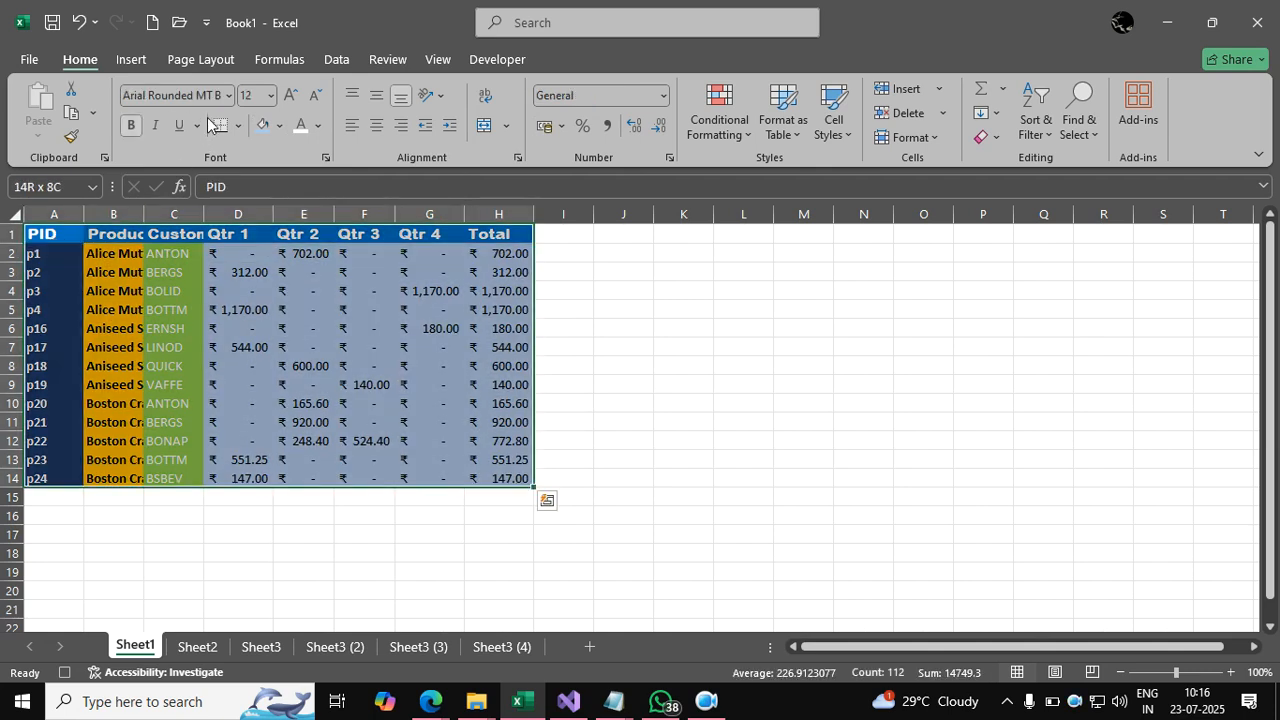
pyautogui.click(238, 125)
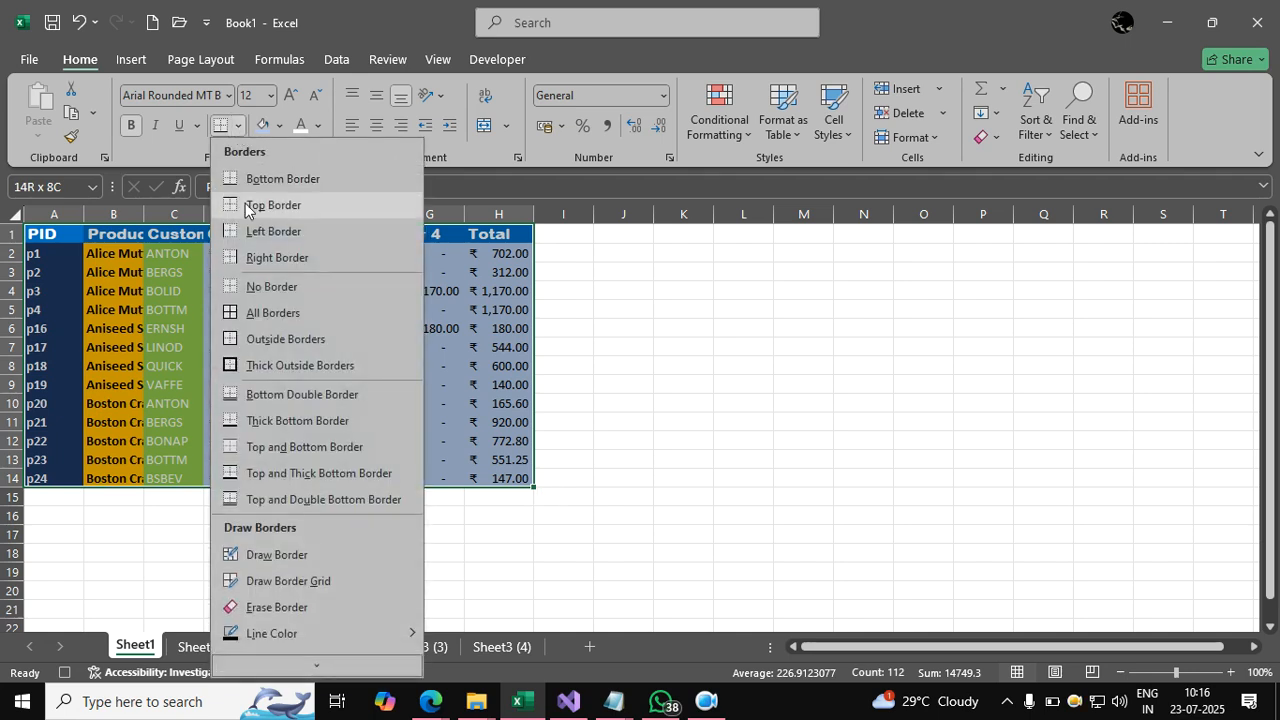
pyautogui.click(264, 314)
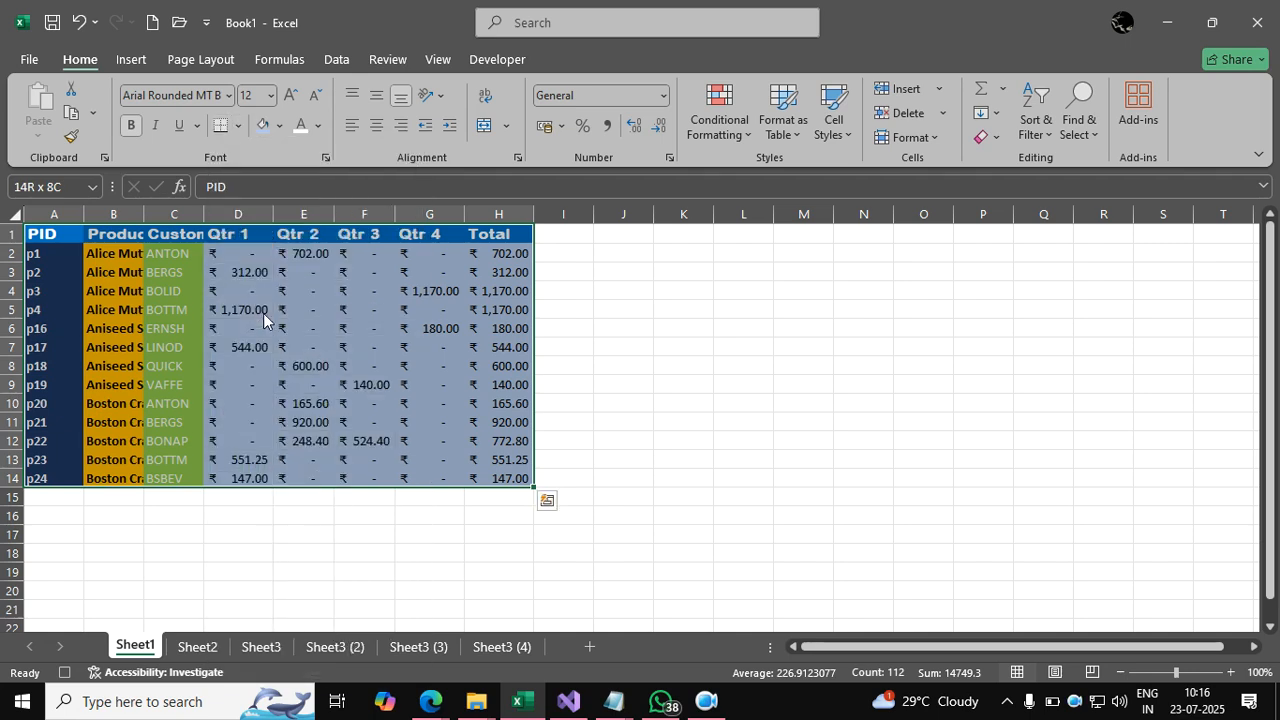
pyautogui.click(930, 136)
pyautogui.click(935, 274)
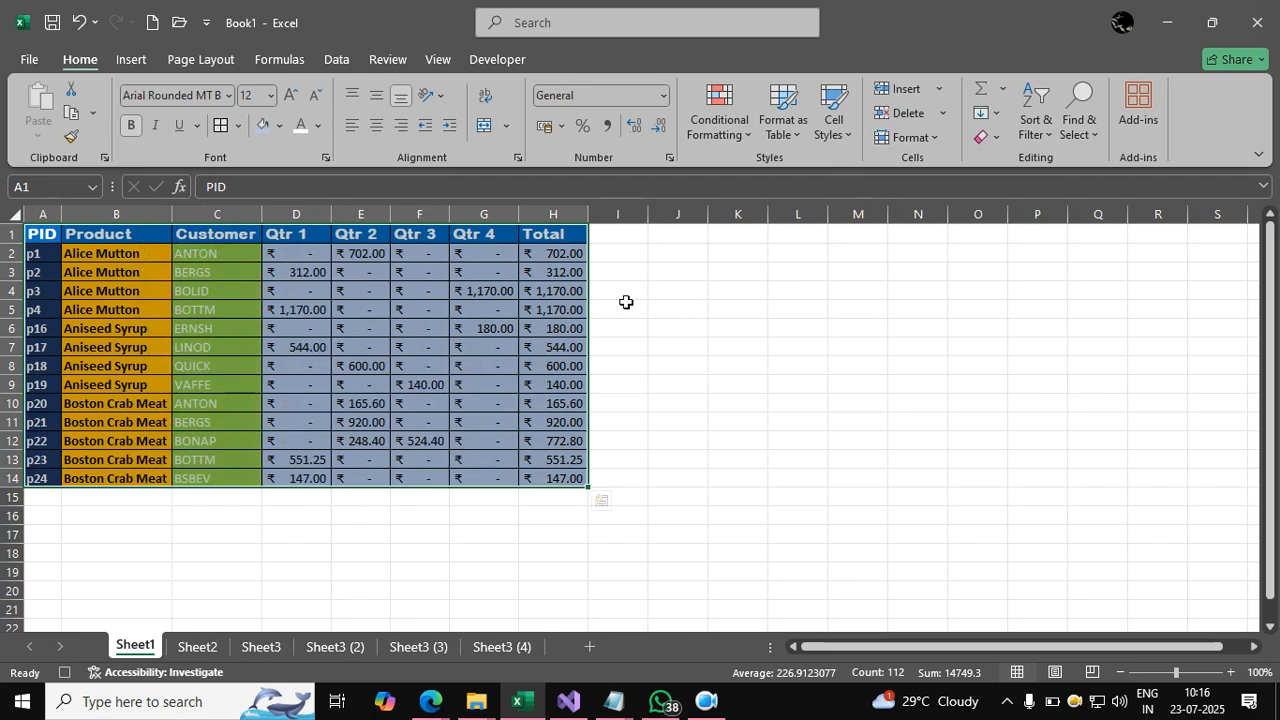
# Centre the table contents horizontally and vertically.
pyautogui.click(375, 122)
pyautogui.click(376, 97)
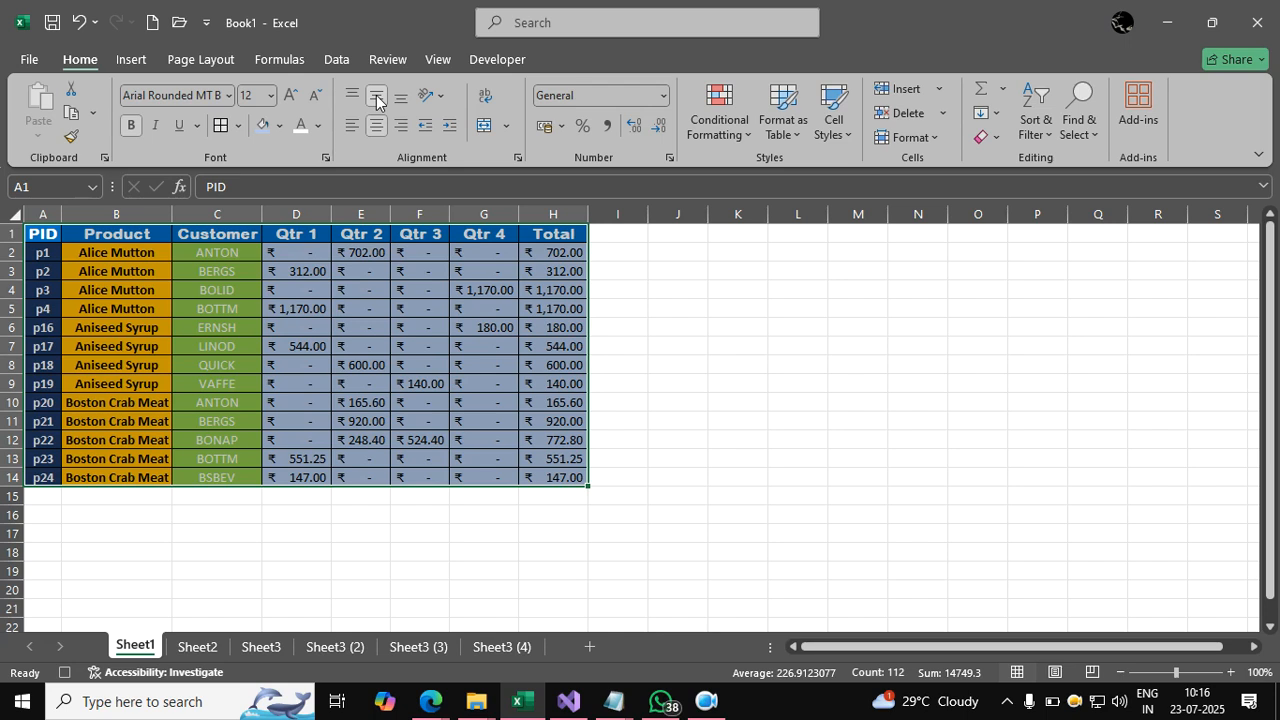
pyautogui.click(48, 238)
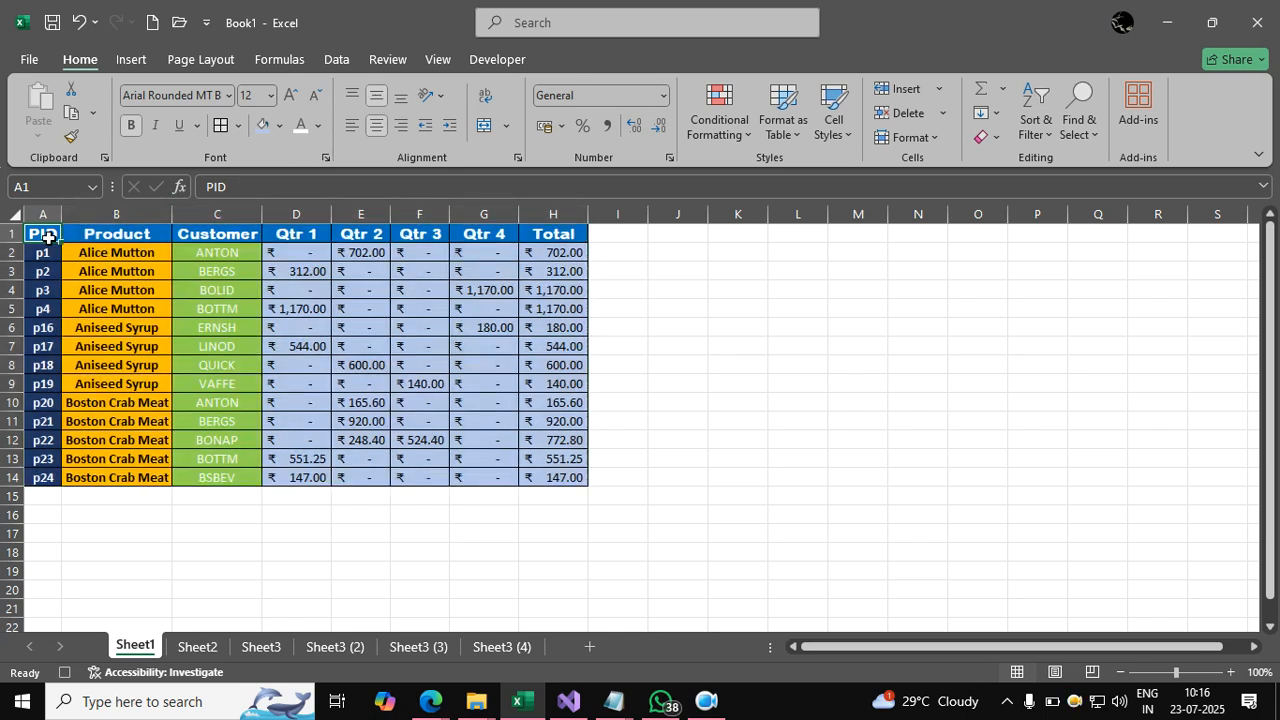
# Stop recording Macro3 from the Developer tab and deselect the table.
pyautogui.click(478, 58)
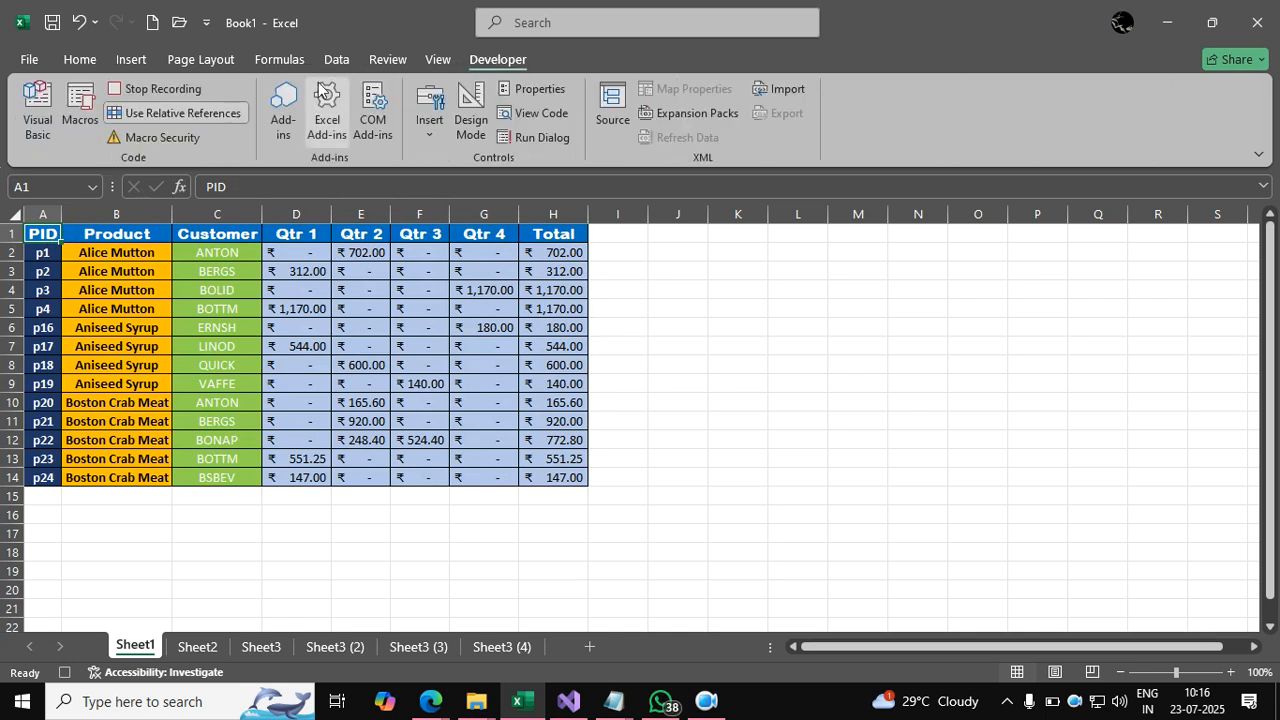
pyautogui.click(175, 91)
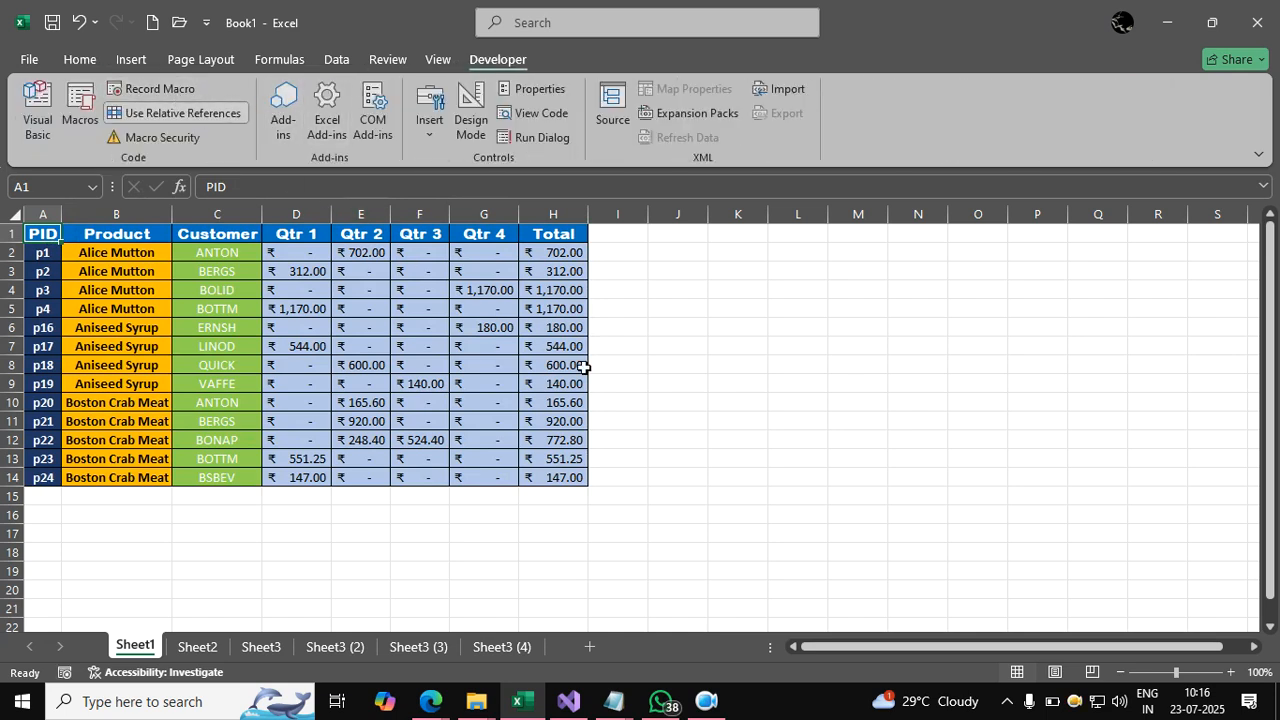
pyautogui.click(692, 403)
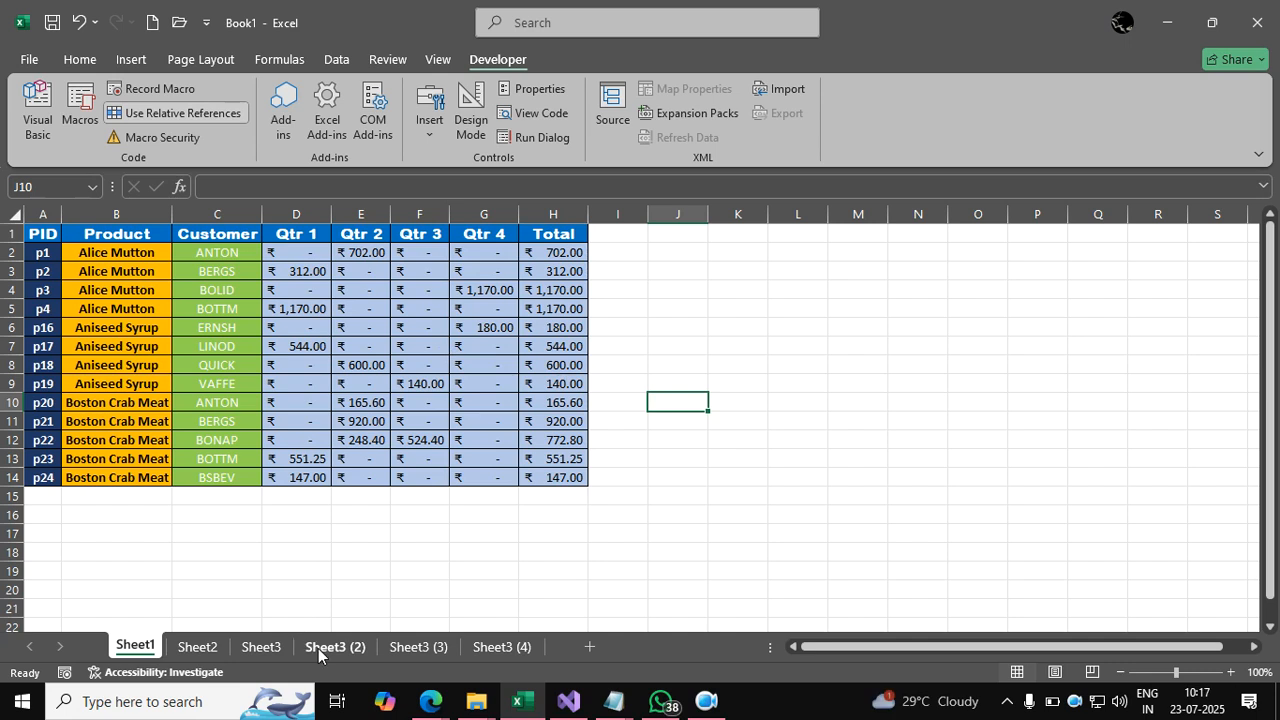
# Compare Sheet2 with Sheet1, then move the Sheet2 tab after Sheet3 (3).
pyautogui.click(218, 647)
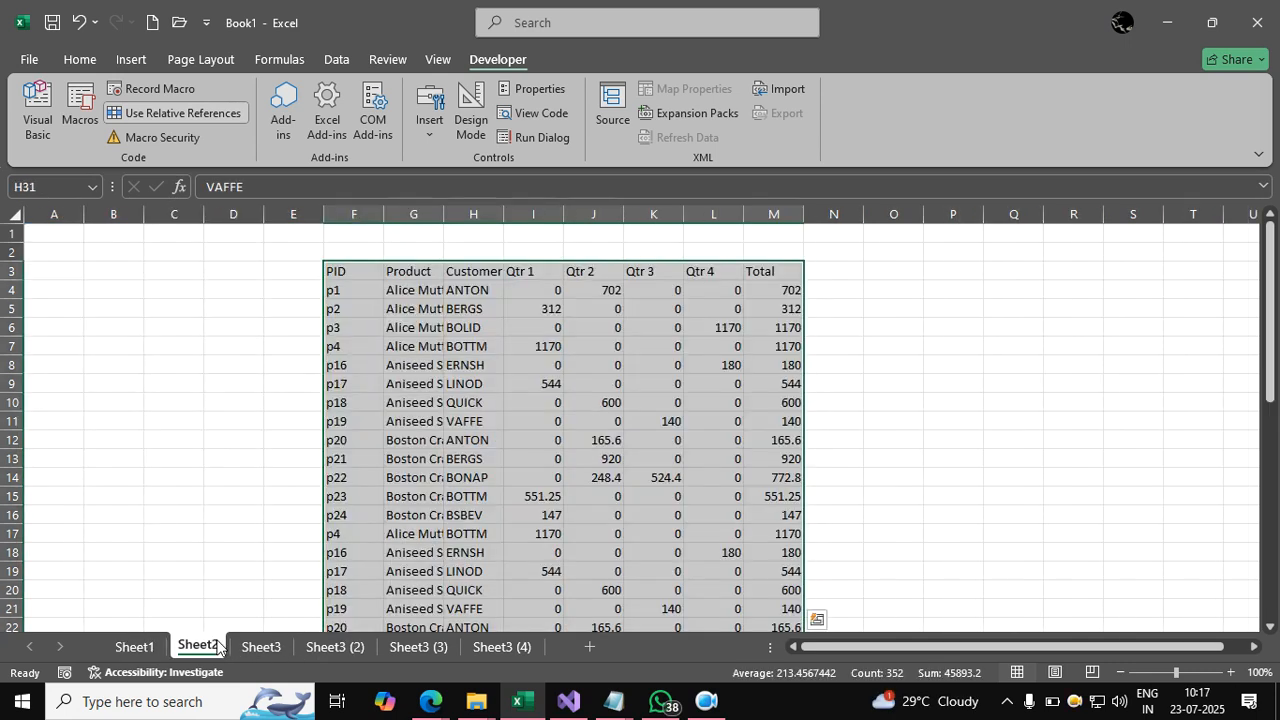
pyautogui.click(561, 458)
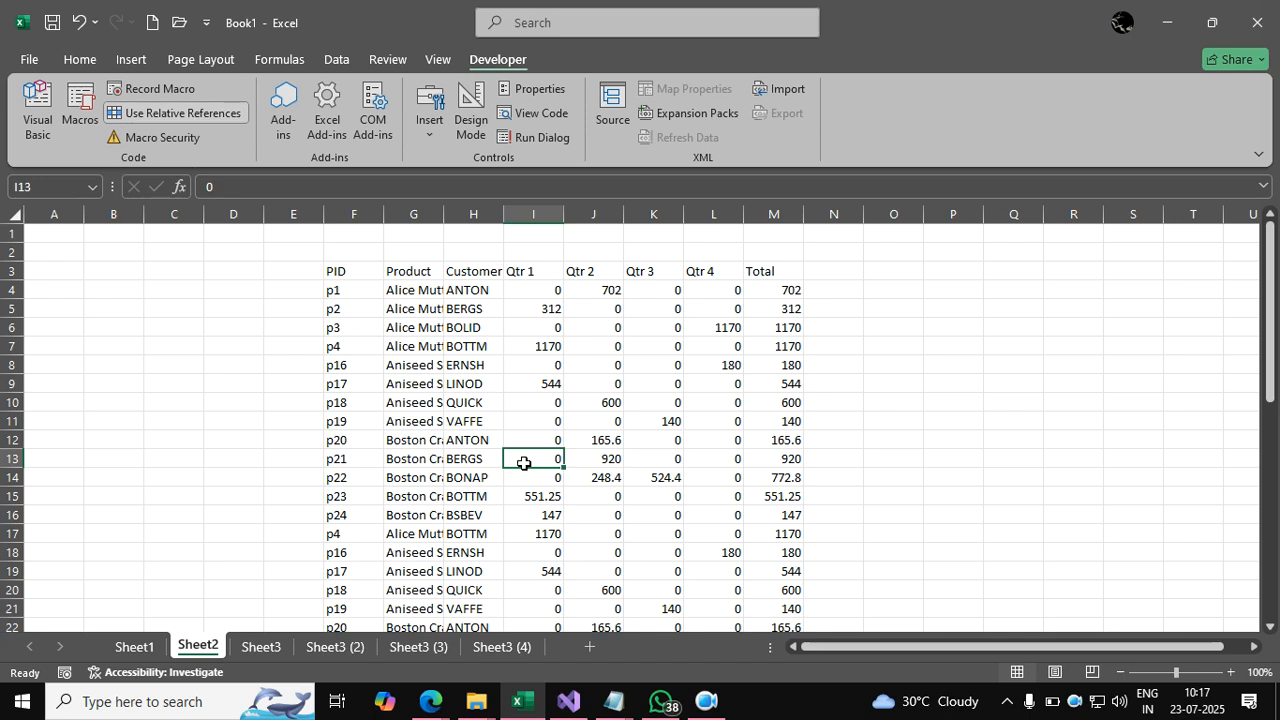
pyautogui.click(134, 646)
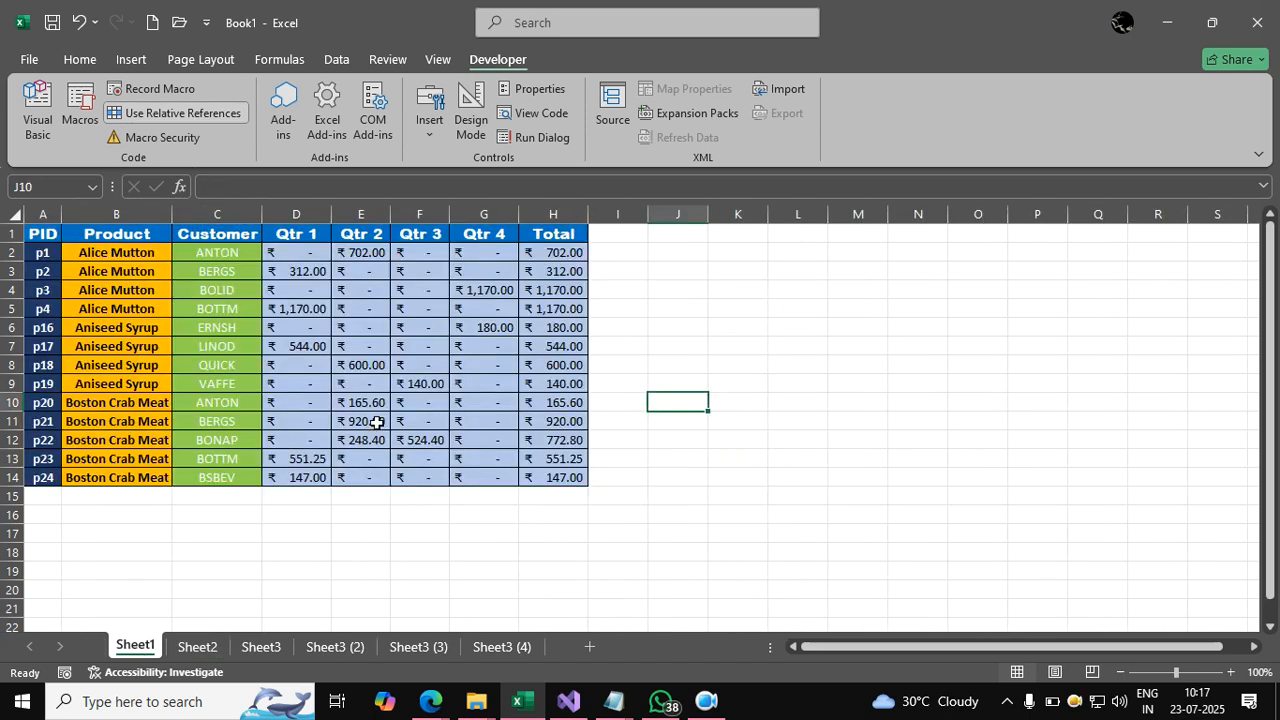
pyautogui.moveTo(198, 647); pyautogui.dragTo(494, 483)
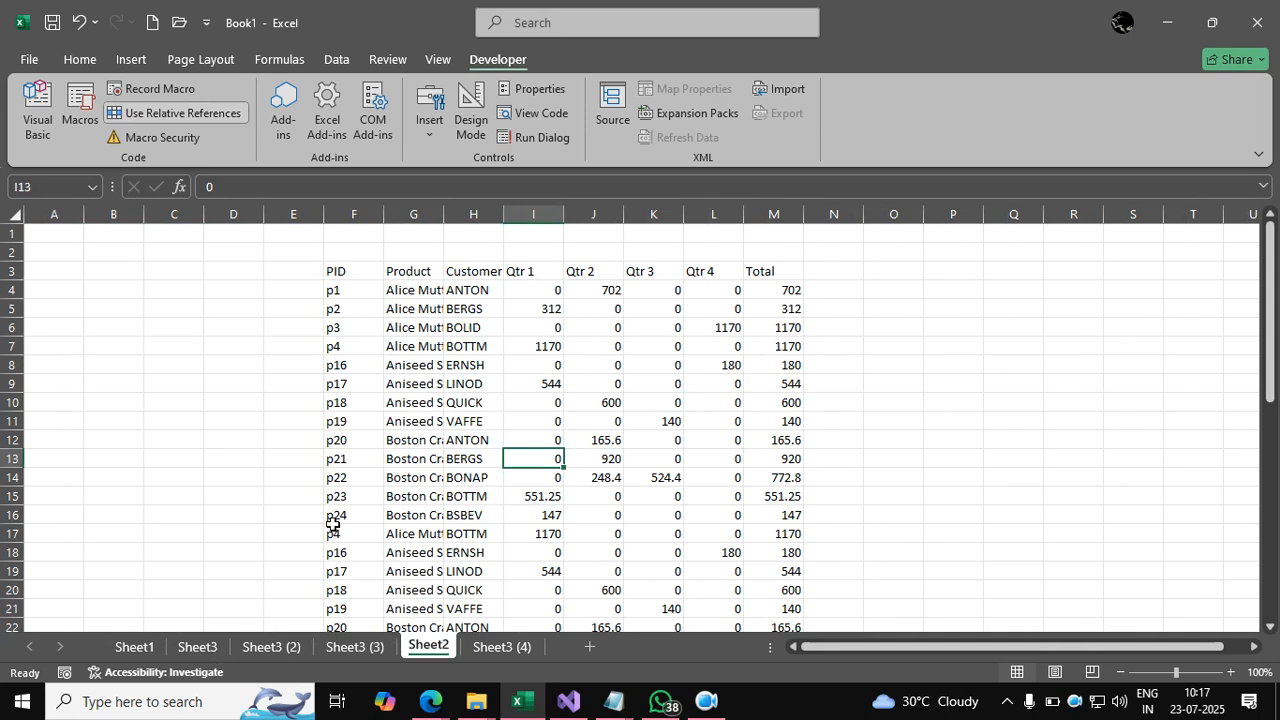
pyautogui.click(131, 650)
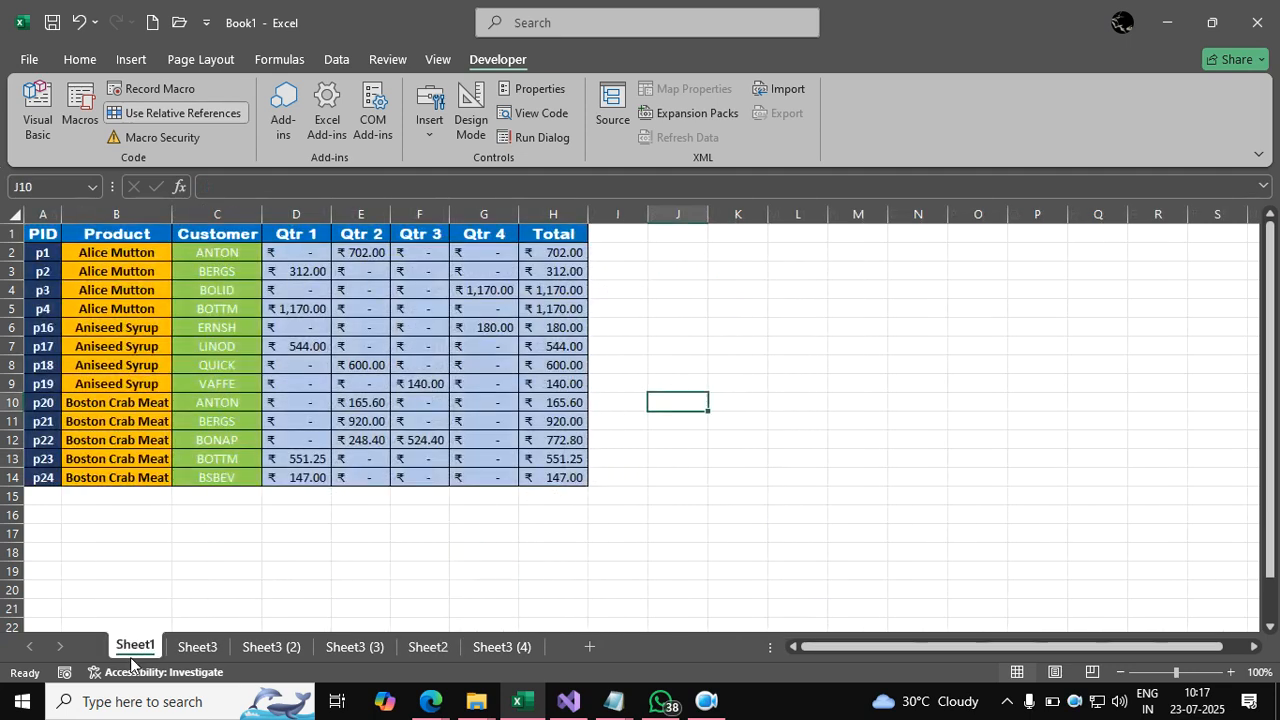
# Look through Sheet3 and Sheet3 (2), selecting cell G17 (1170) on Sheet3.
pyautogui.click(197, 647)
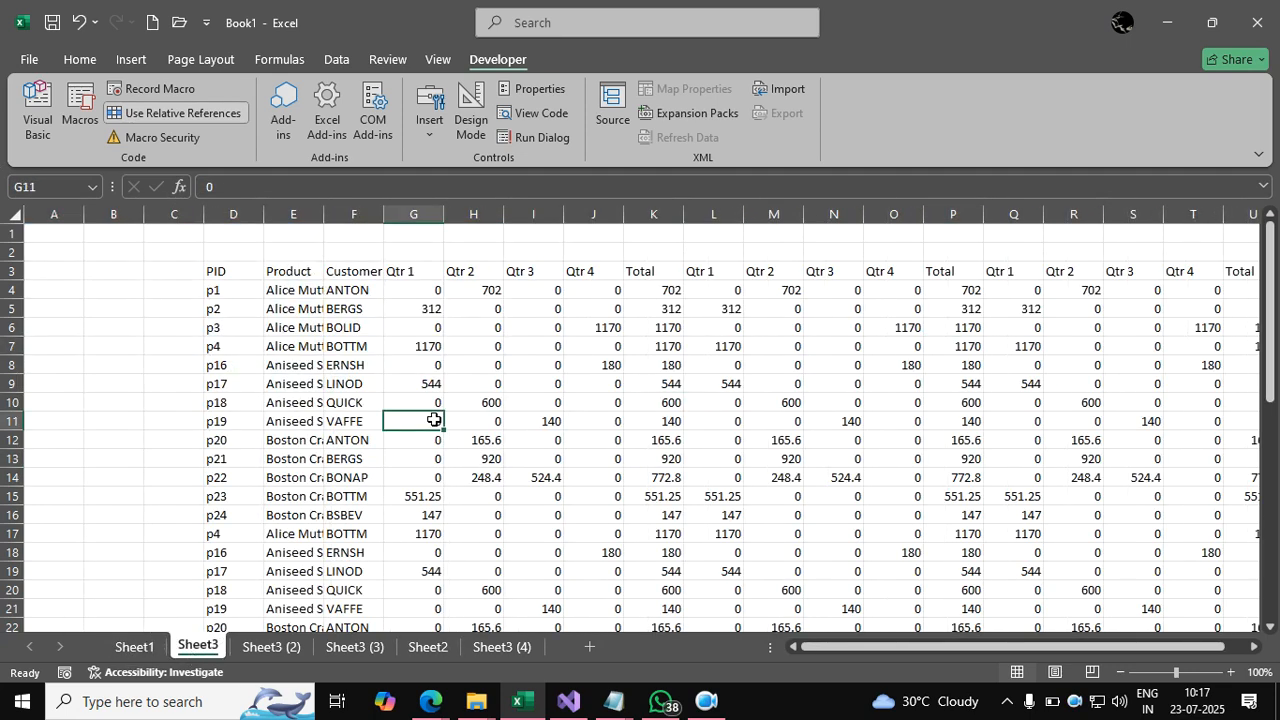
pyautogui.click(277, 645)
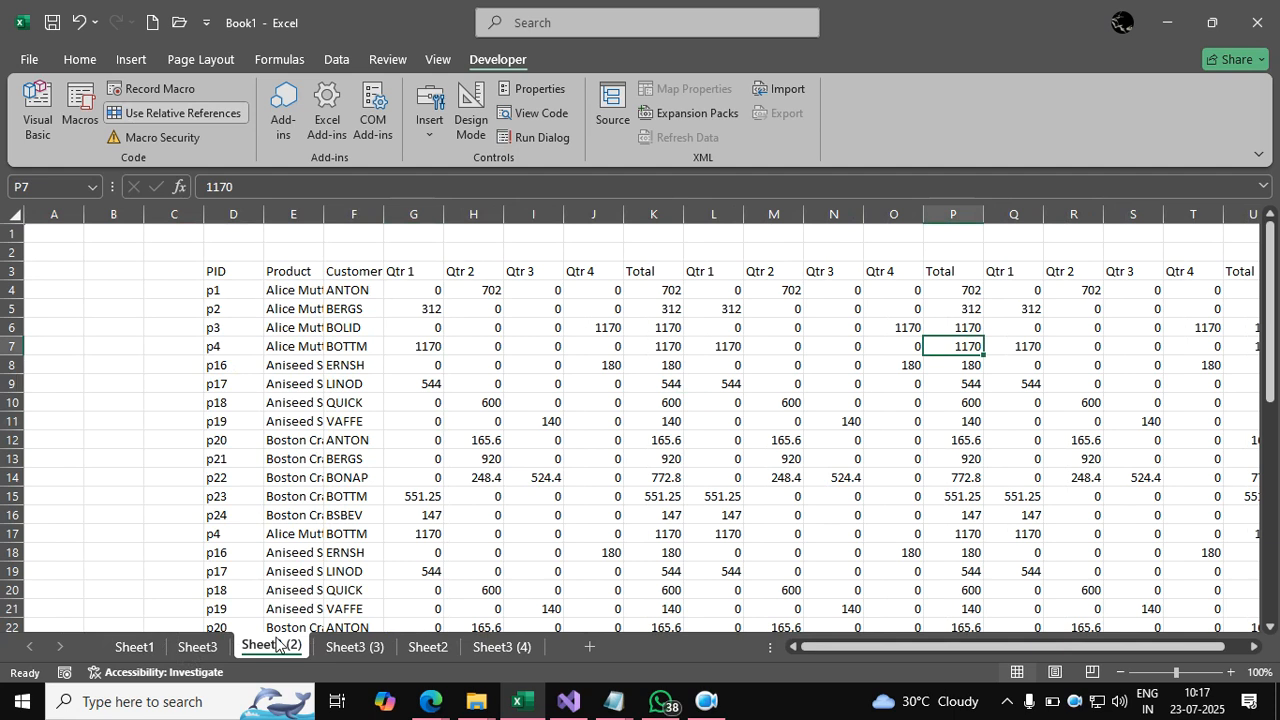
pyautogui.click(197, 647)
pyautogui.click(134, 645)
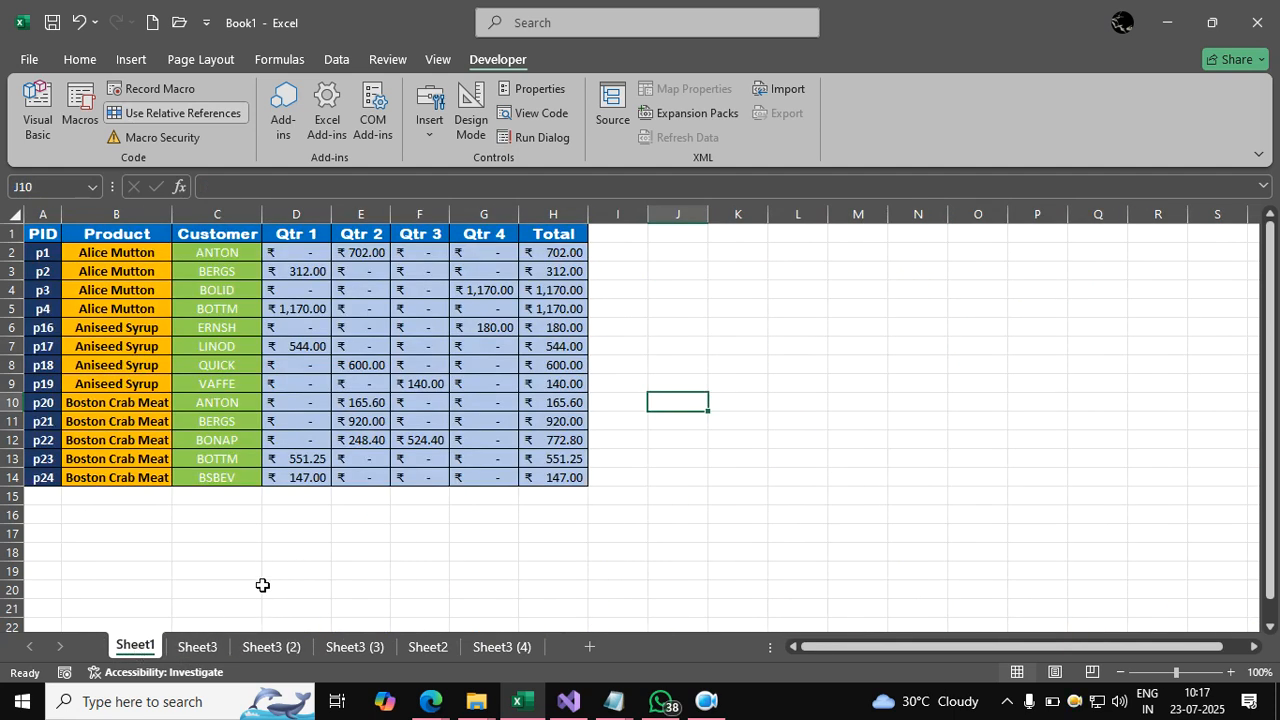
pyautogui.click(208, 649)
pyautogui.click(434, 535)
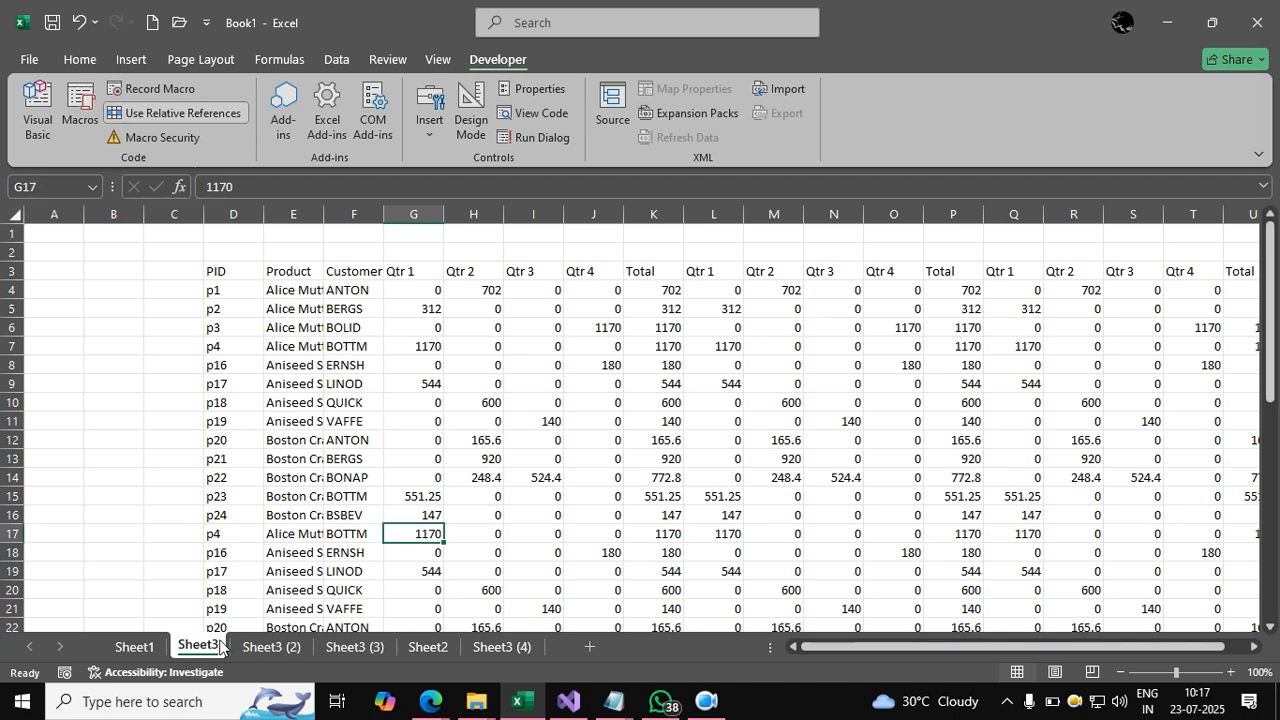
# Check Sheet3 (3) and Sheet2, then go back to Sheet1 on the Home tab.
pyautogui.click(344, 647)
pyautogui.click(428, 647)
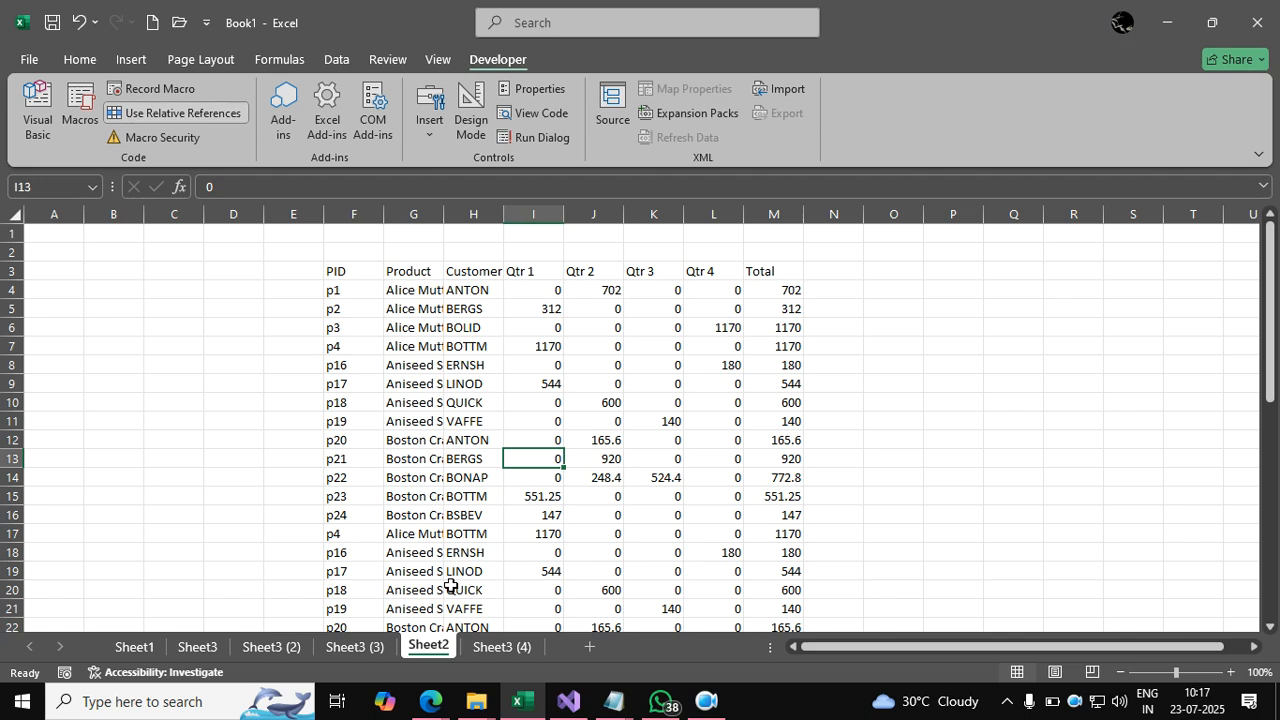
pyautogui.click(498, 551)
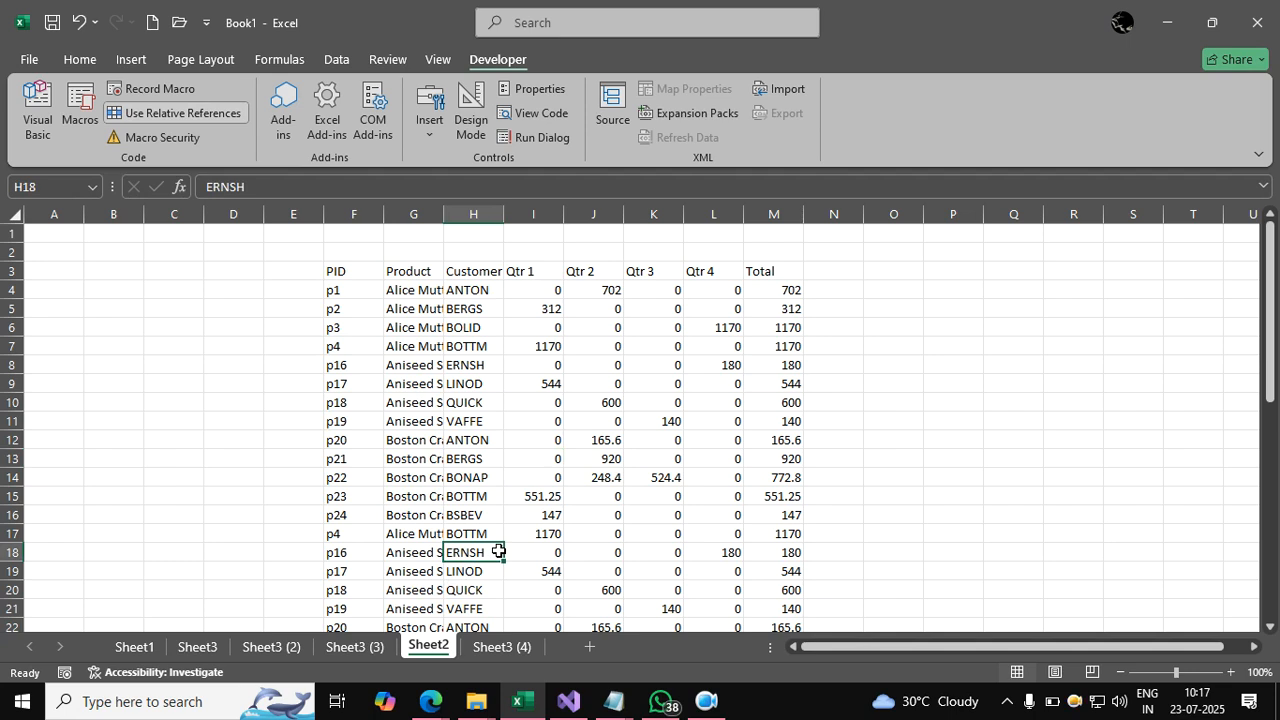
pyautogui.click(130, 647)
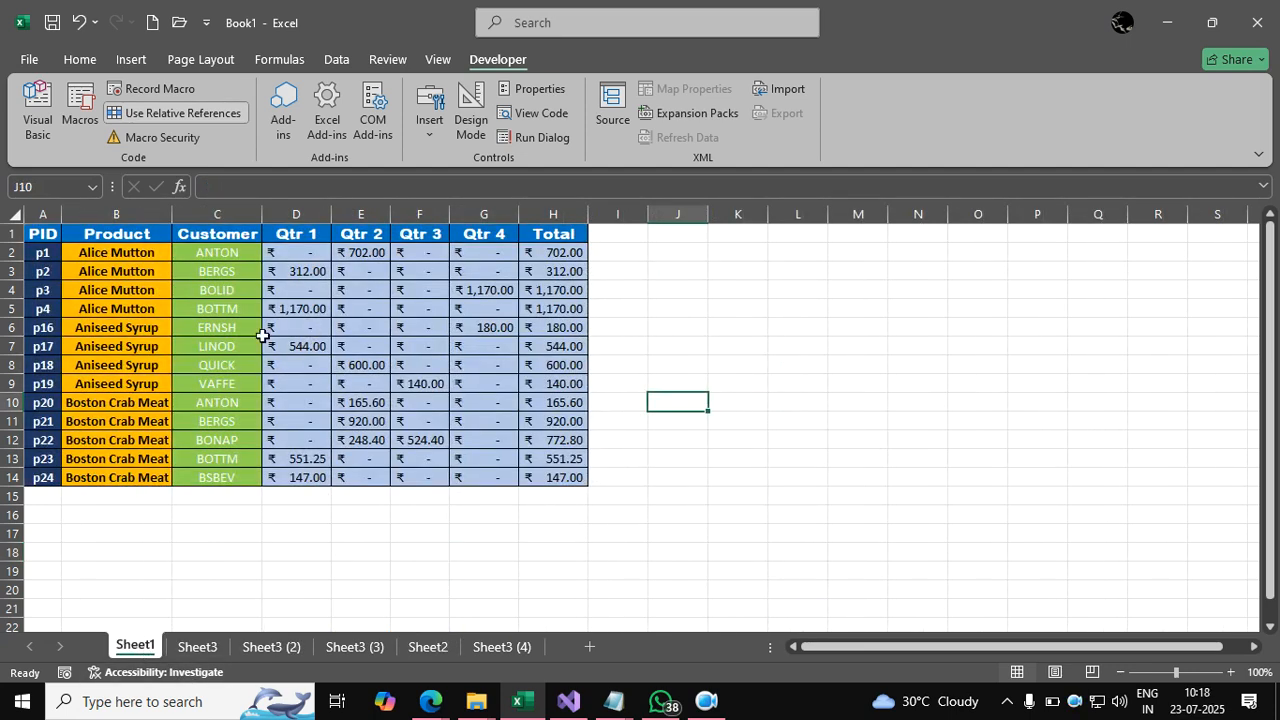
pyautogui.click(342, 647)
pyautogui.click(509, 344)
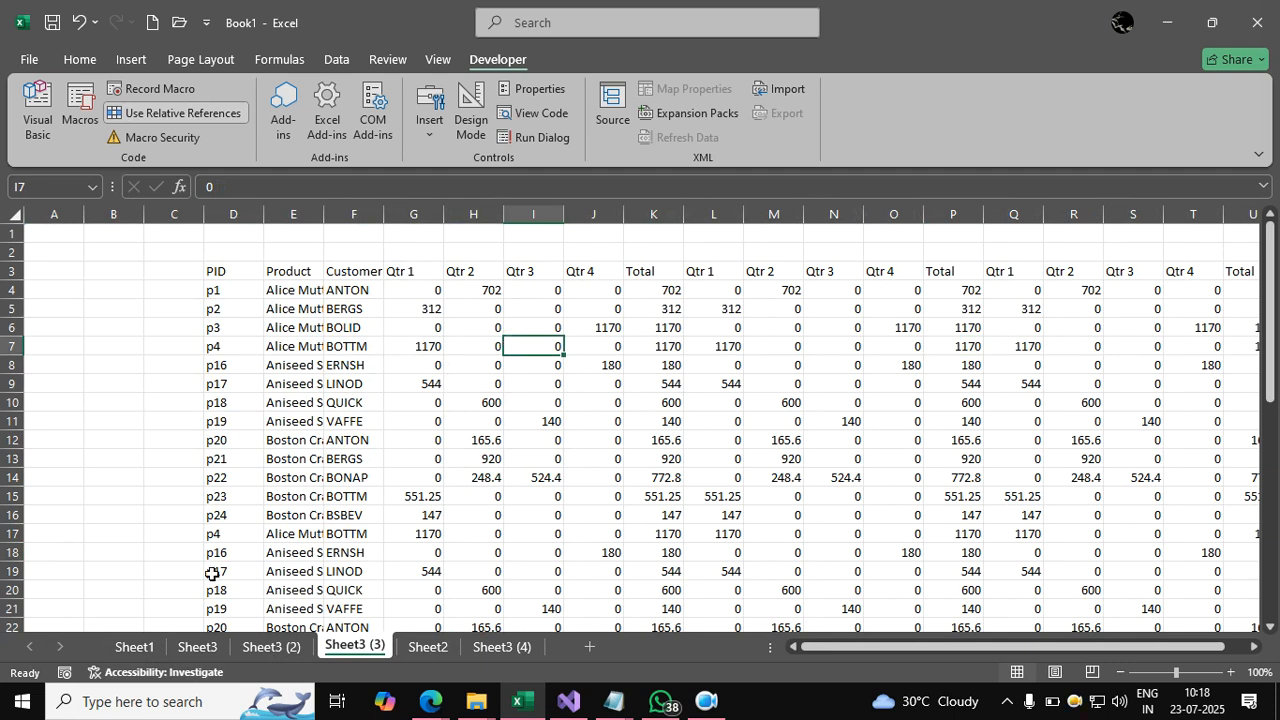
pyautogui.click(145, 648)
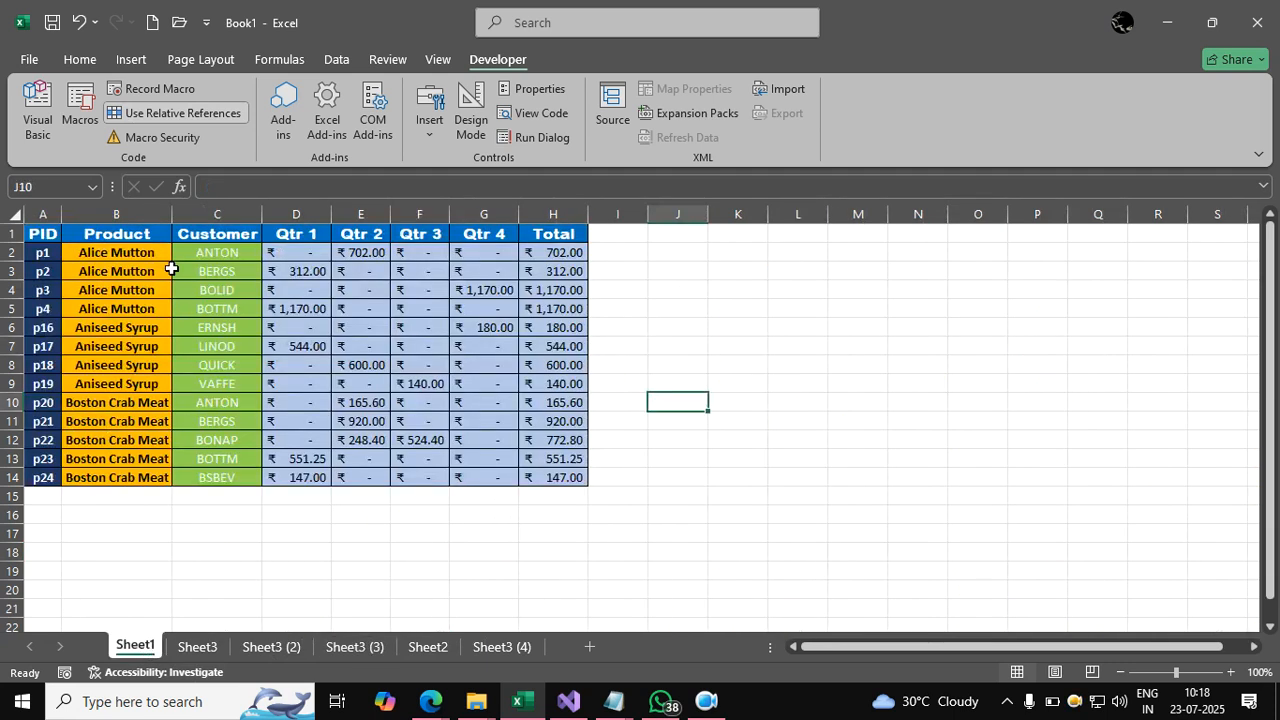
pyautogui.click(80, 60)
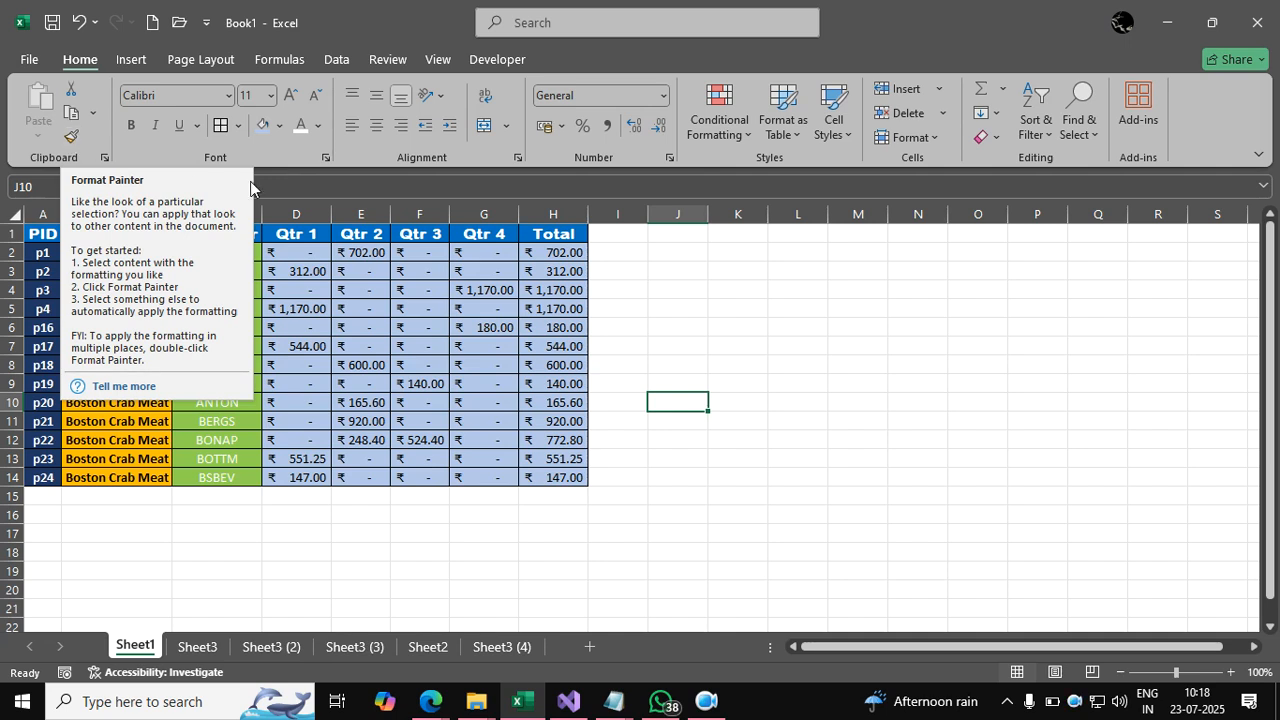
# Copy table A1:H14 and paste it starting at cell A26 on Sheet1.
pyautogui.moveTo(44, 234)
pyautogui.mouseDown()
pyautogui.moveTo(209, 251)
pyautogui.moveTo(523, 443)
pyautogui.moveTo(535, 472)
pyautogui.mouseUp()
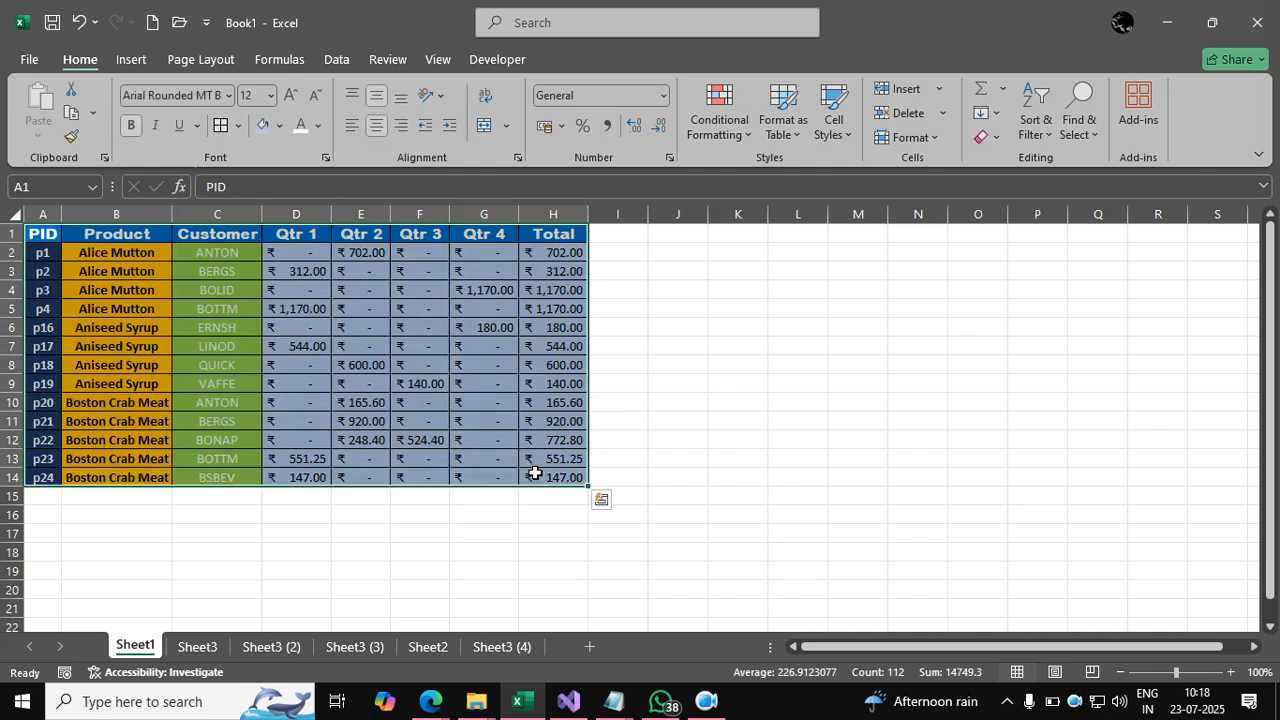
pyautogui.hotkey('ctrl', 'c')
pyautogui.scroll(-6, 443, 571)
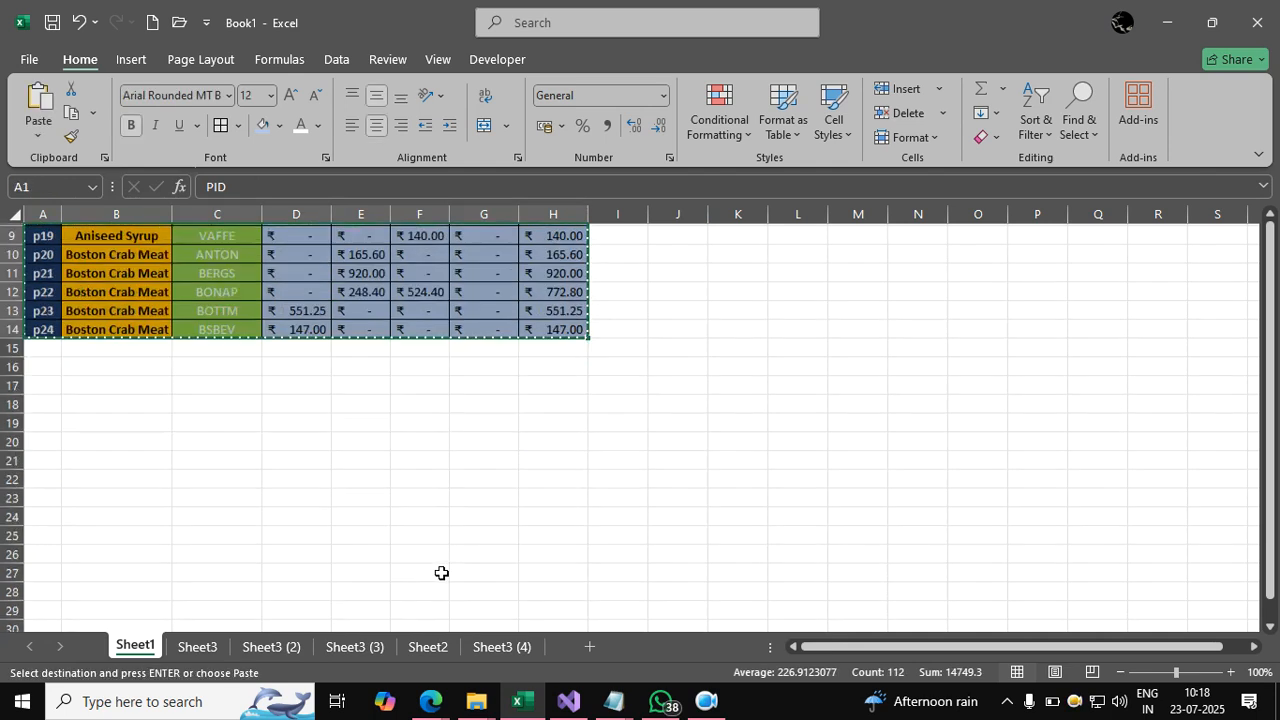
pyautogui.scroll(-1, 398, 542)
pyautogui.click(50, 312)
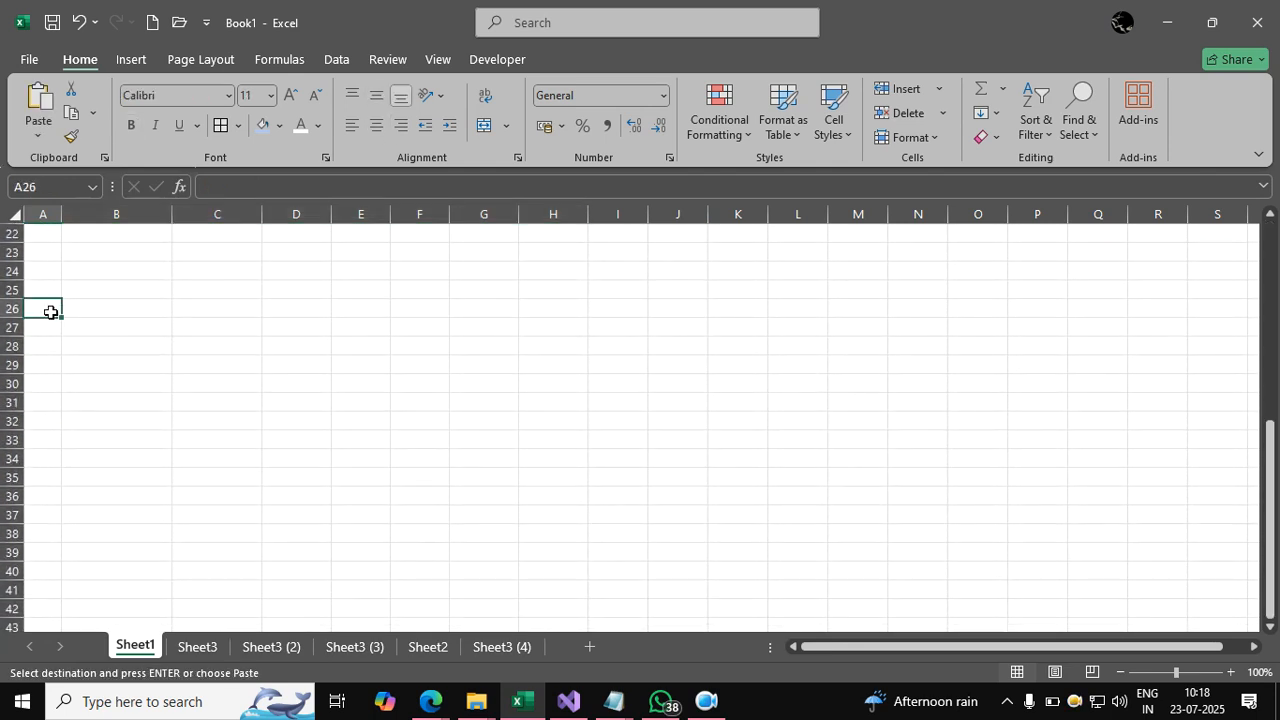
pyautogui.hotkey('ctrl', 'v')
pyautogui.click(287, 365)
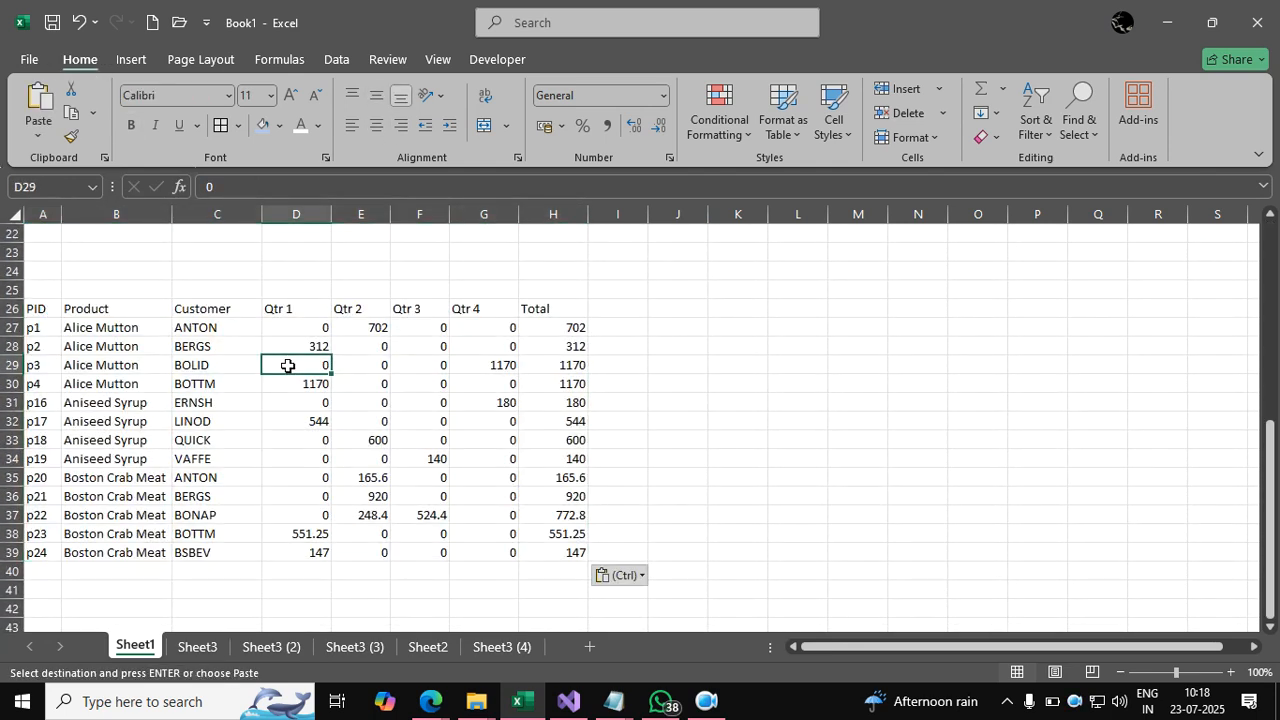
pyautogui.scroll(7, 287, 365)
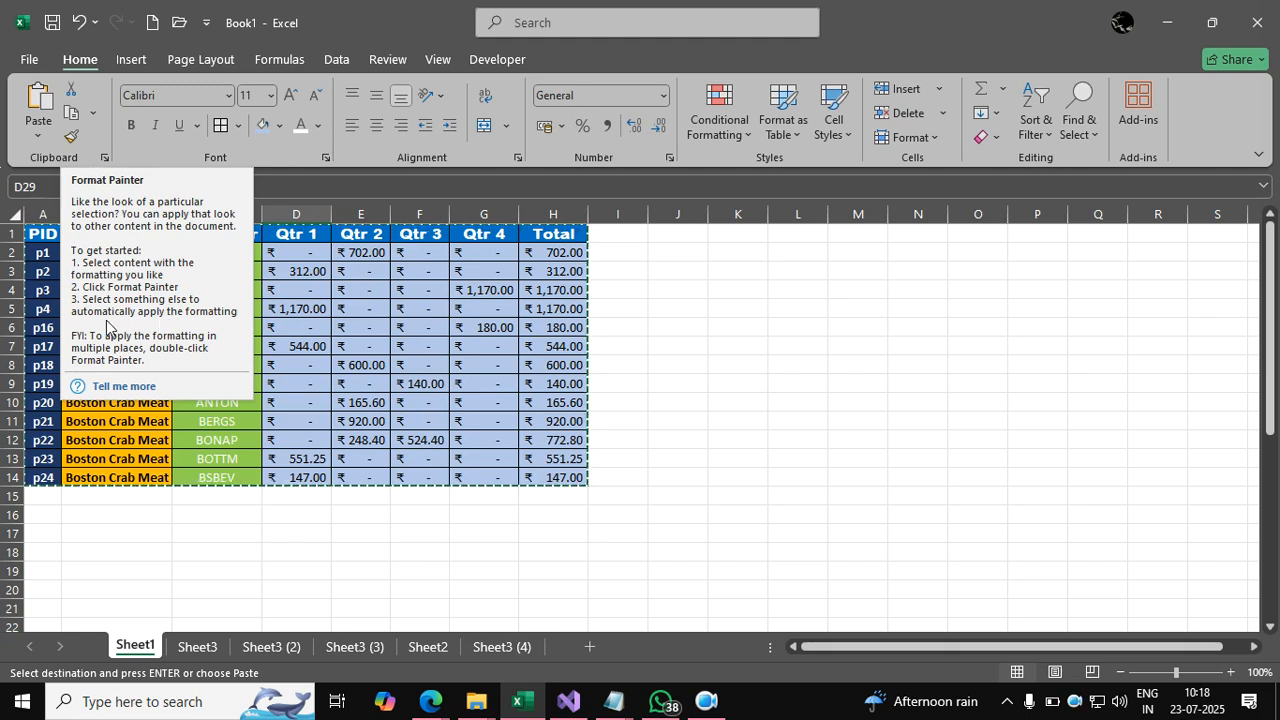
# Use Format Painter to copy A1:H14's formatting onto the pasted table A26:H39.
pyautogui.moveTo(42, 234)
pyautogui.mouseDown()
pyautogui.moveTo(505, 288)
pyautogui.moveTo(563, 491)
pyautogui.moveTo(563, 479)
pyautogui.mouseUp()
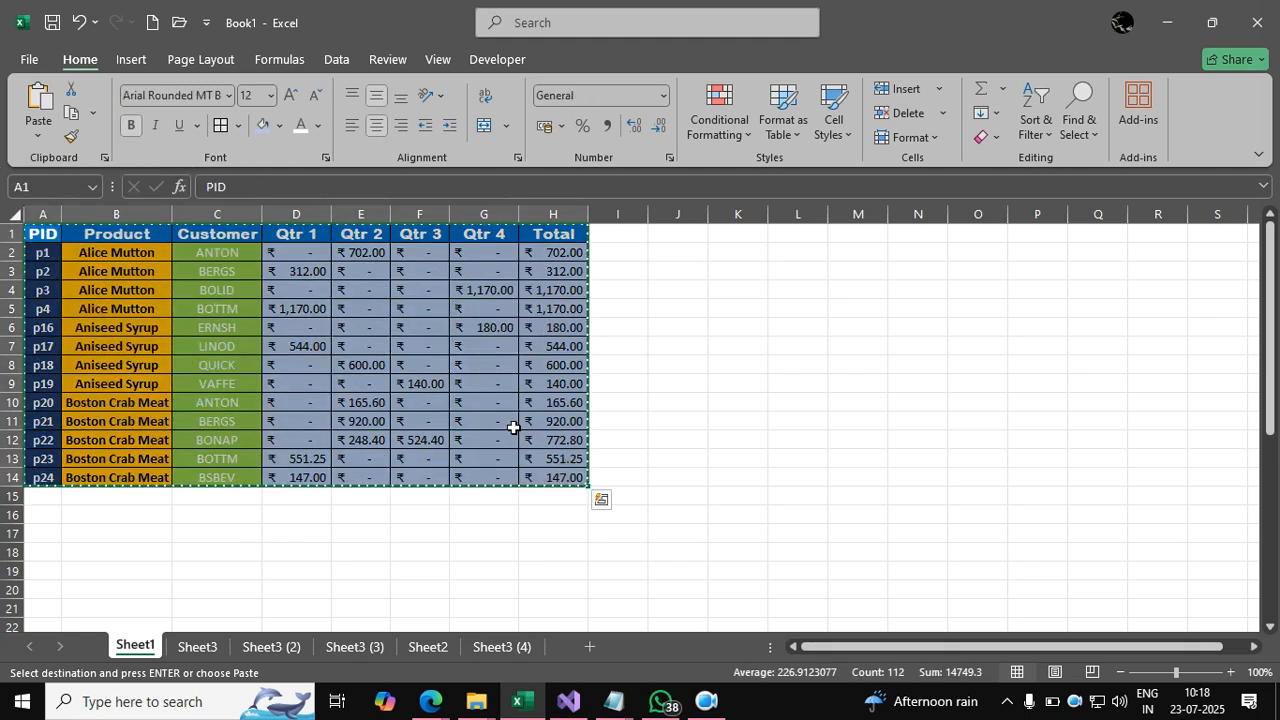
pyautogui.click(70, 142)
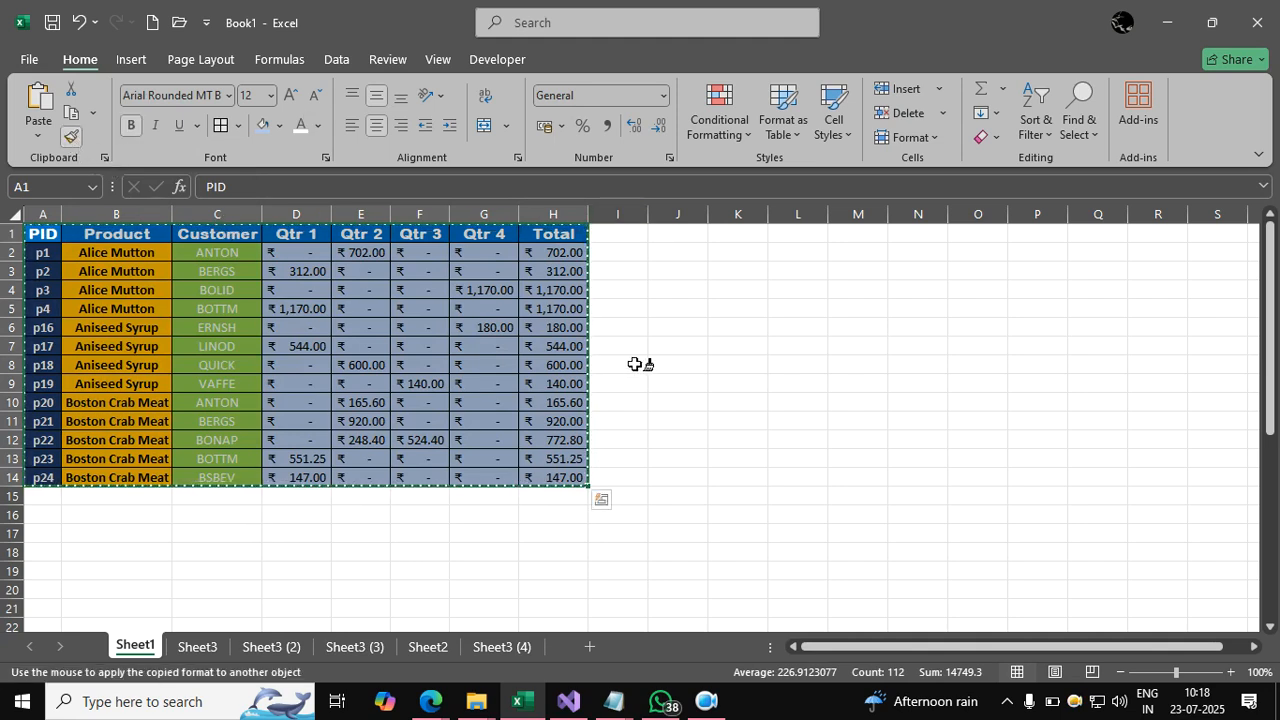
pyautogui.scroll(-4, 517, 372)
pyautogui.scroll(-4, 517, 372)
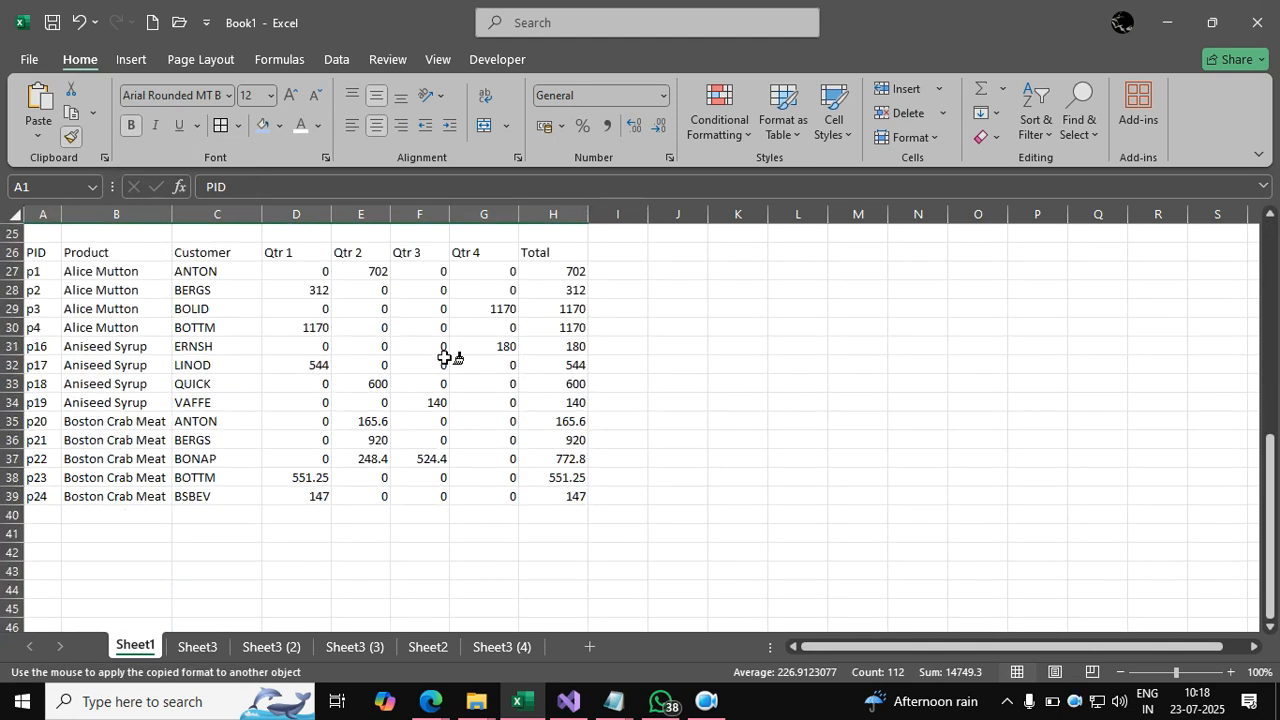
pyautogui.moveTo(45, 255)
pyautogui.mouseDown()
pyautogui.moveTo(331, 274)
pyautogui.moveTo(517, 329)
pyautogui.moveTo(545, 494)
pyautogui.mouseUp()
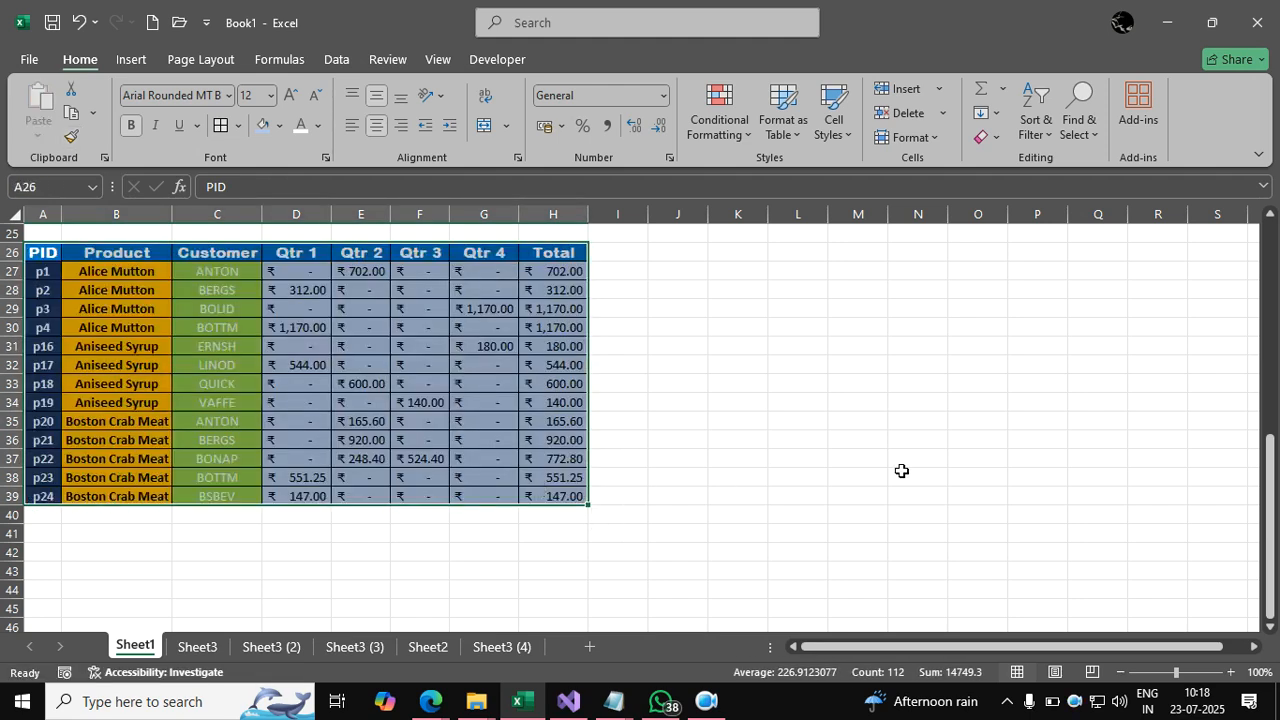
pyautogui.click(901, 471)
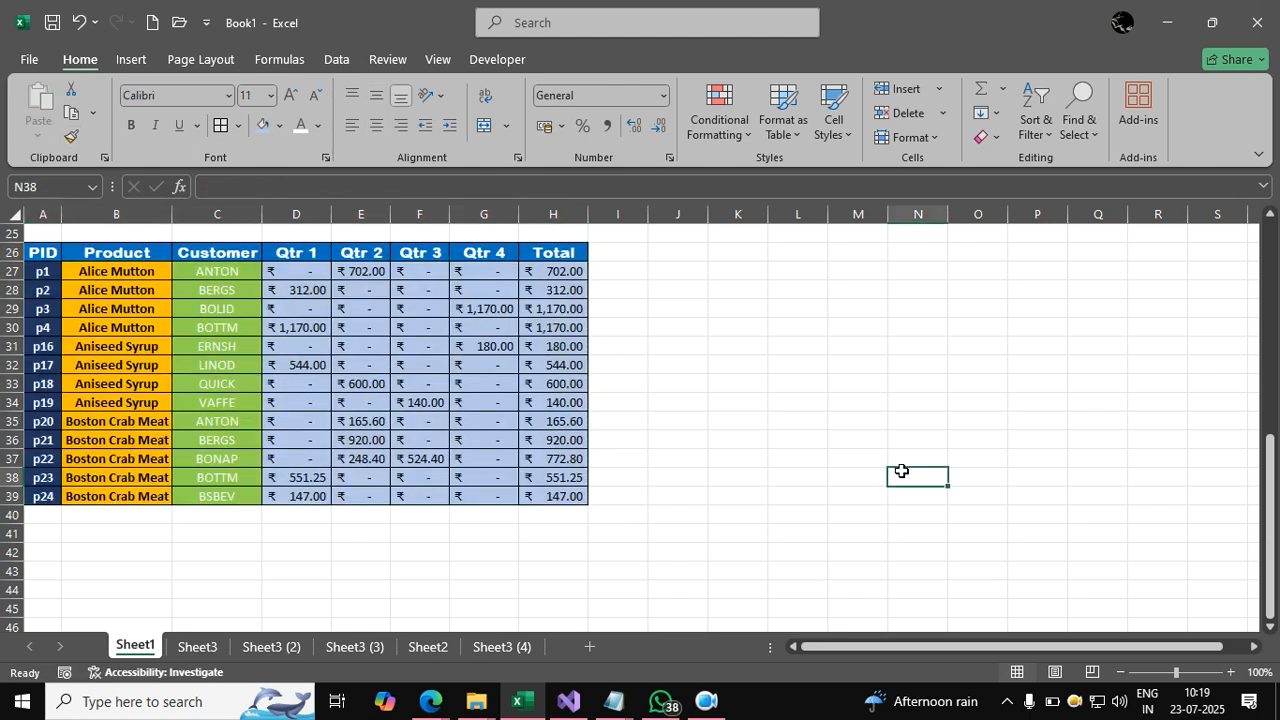
pyautogui.scroll(4, 901, 471)
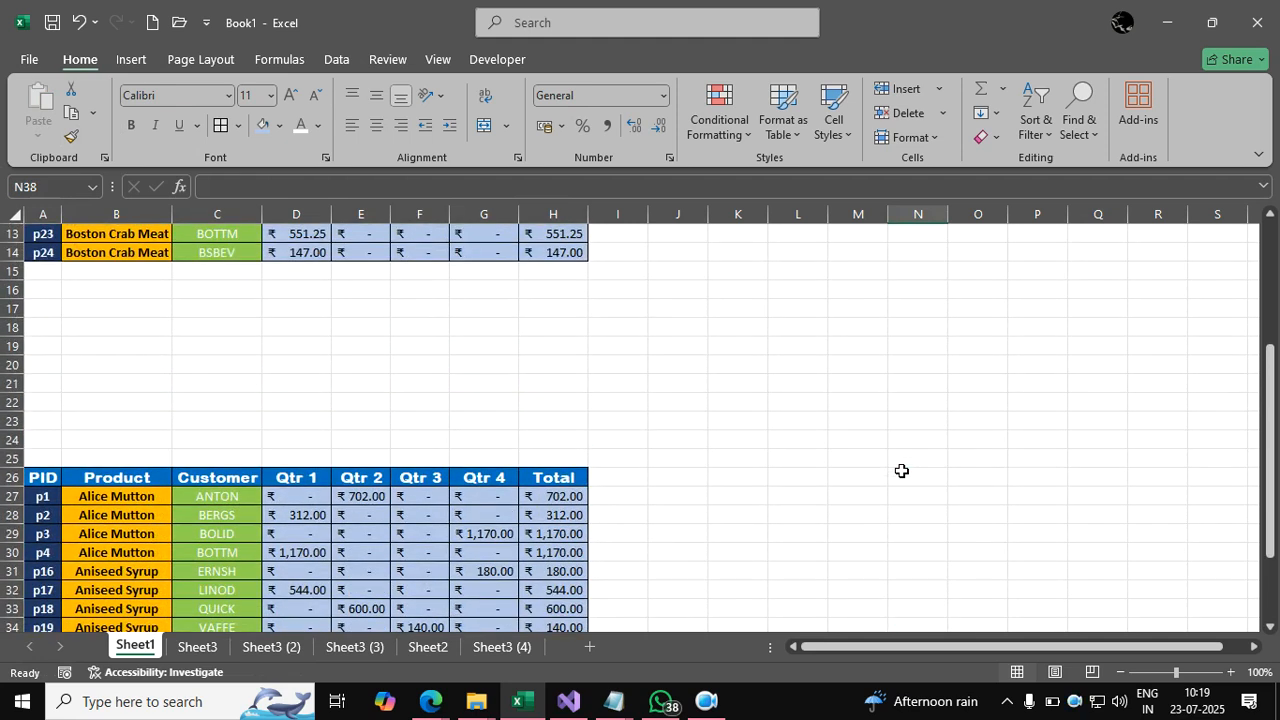
pyautogui.scroll(4, 901, 471)
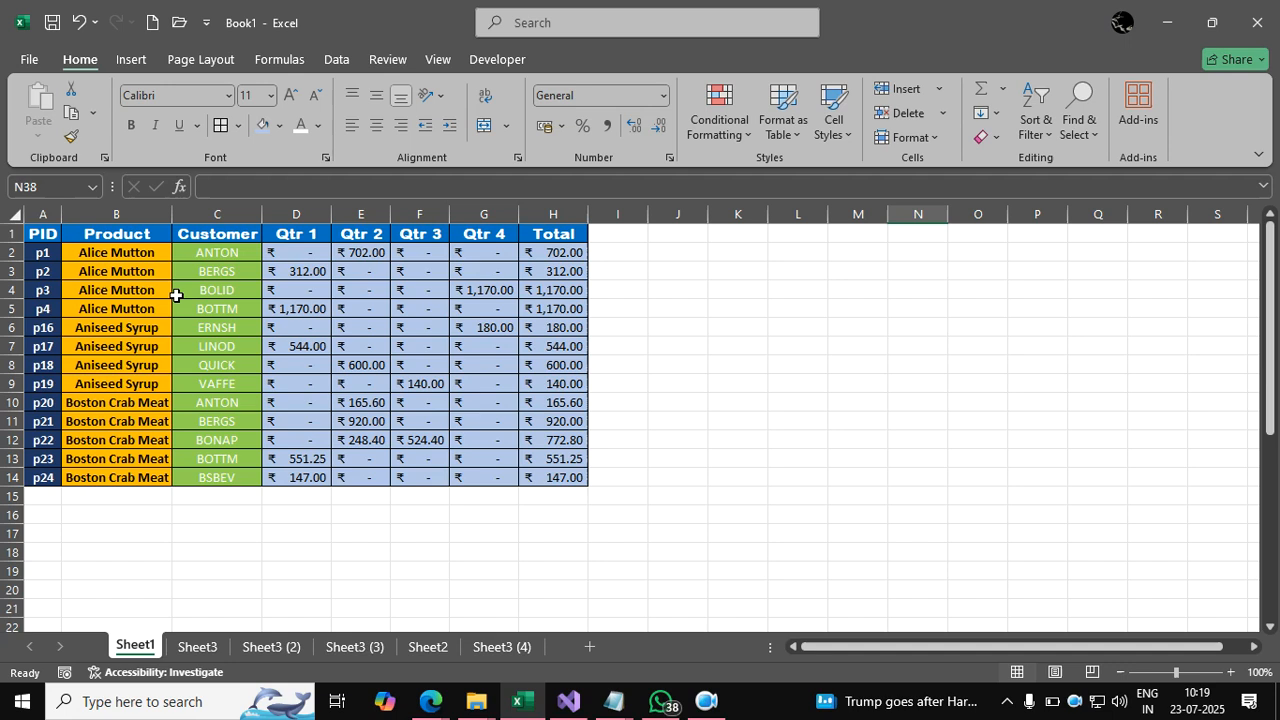
pyautogui.click(355, 650)
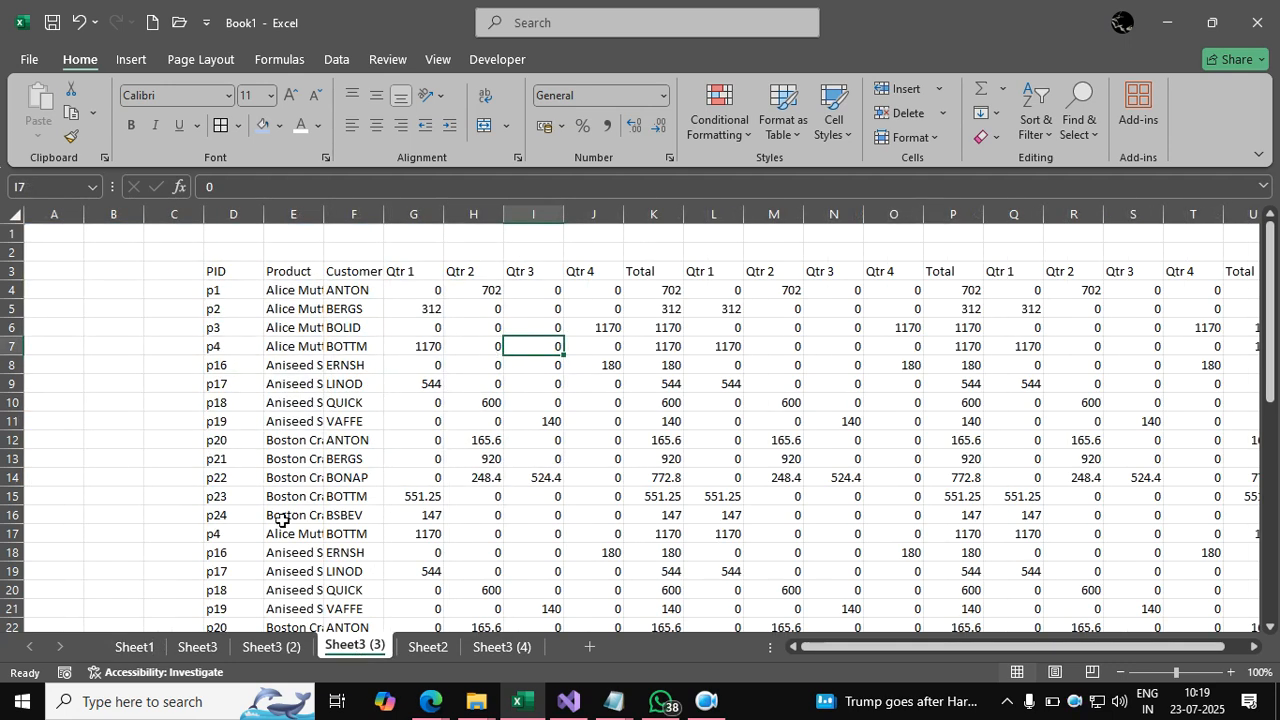
pyautogui.click(135, 647)
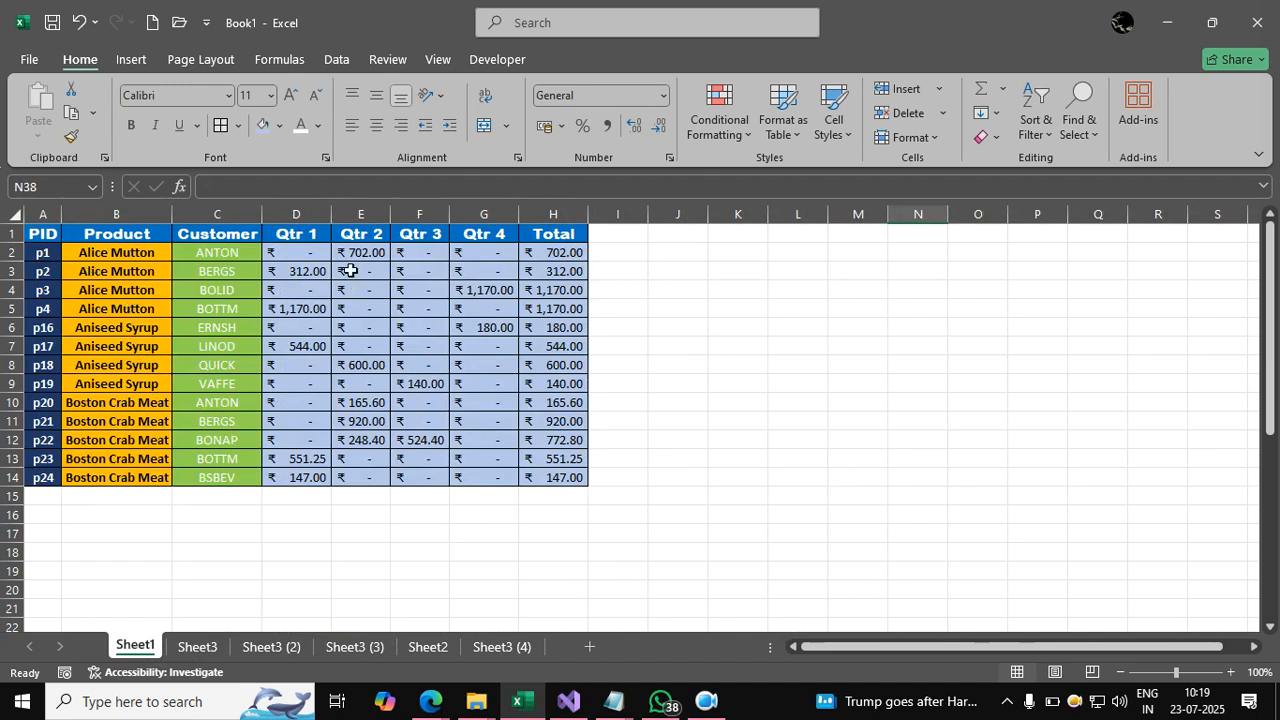
pyautogui.scroll(-6, 349, 271)
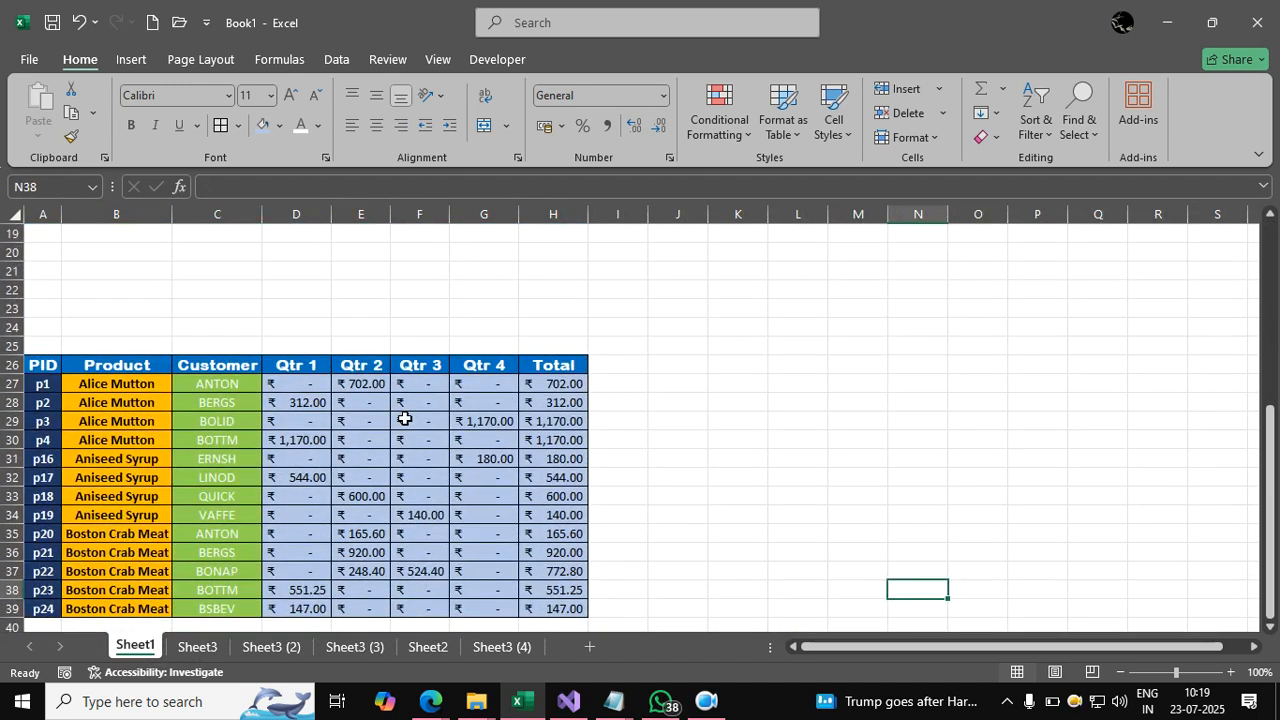
pyautogui.scroll(3, 408, 428)
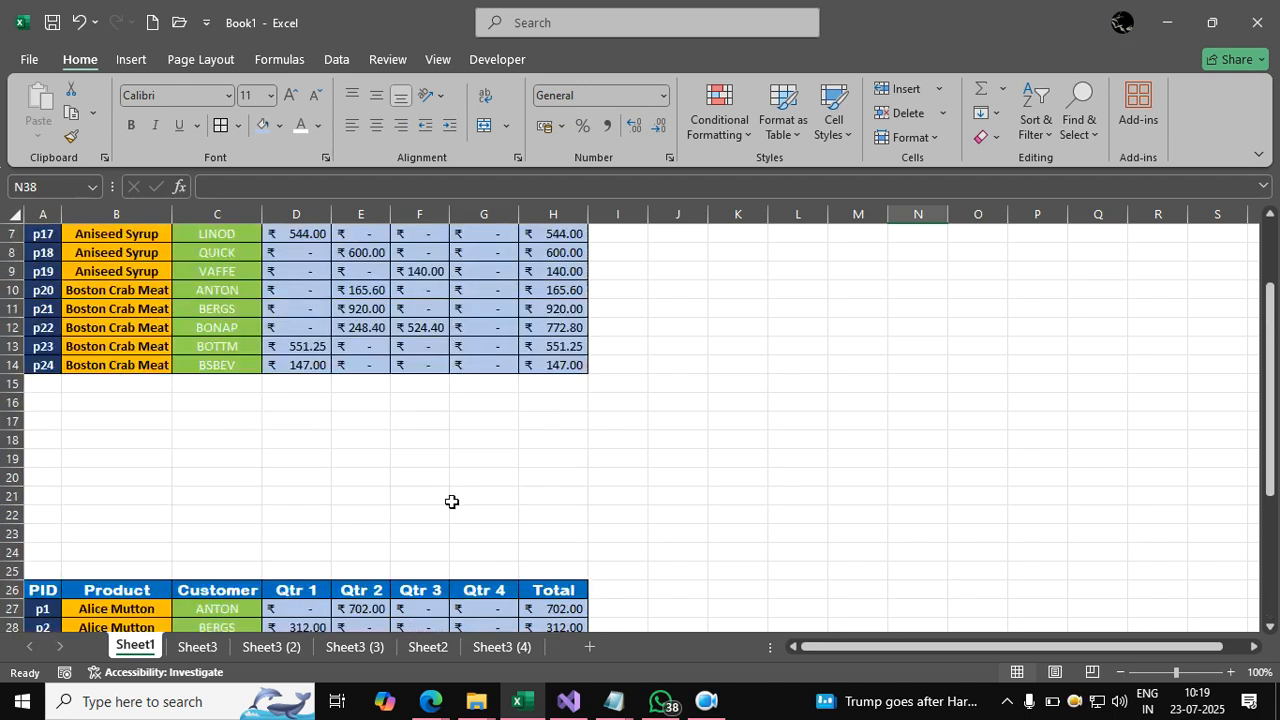
pyautogui.click(430, 647)
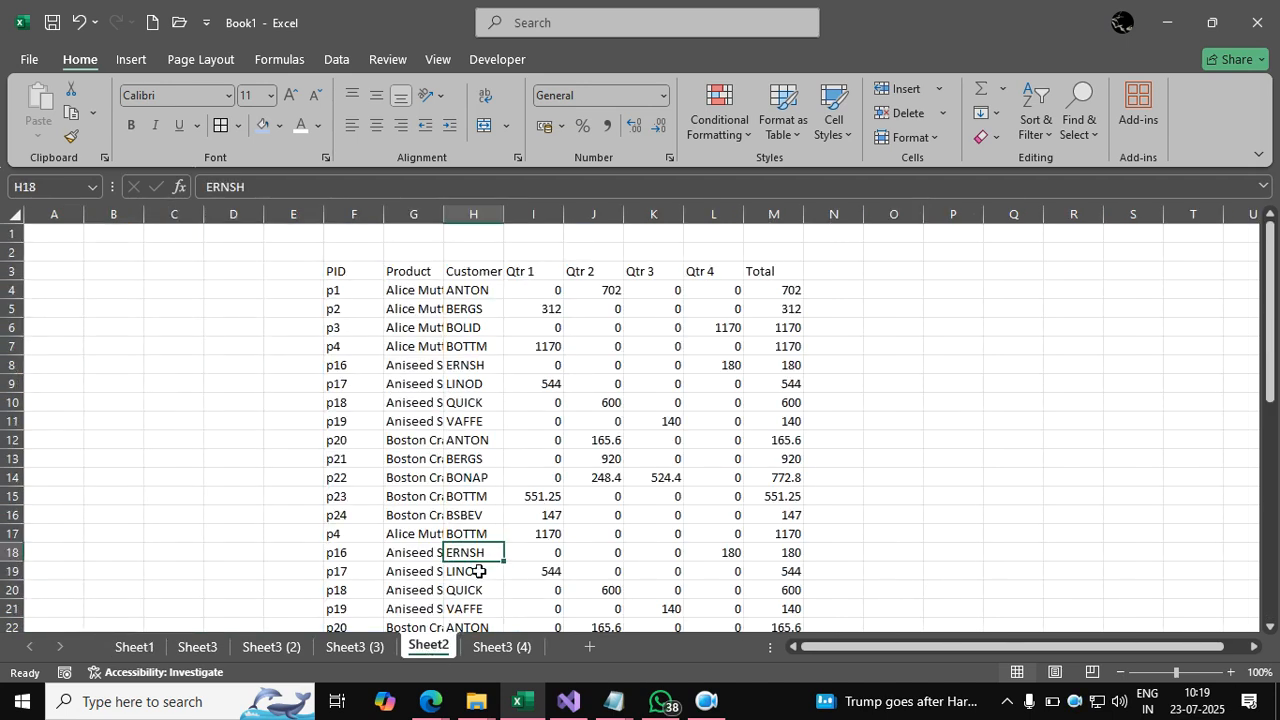
pyautogui.scroll(-6, 486, 502)
pyautogui.scroll(6, 492, 494)
pyautogui.hotkey('ctrl', 'pageup')
pyautogui.hotkey('ctrl', 'pageup')
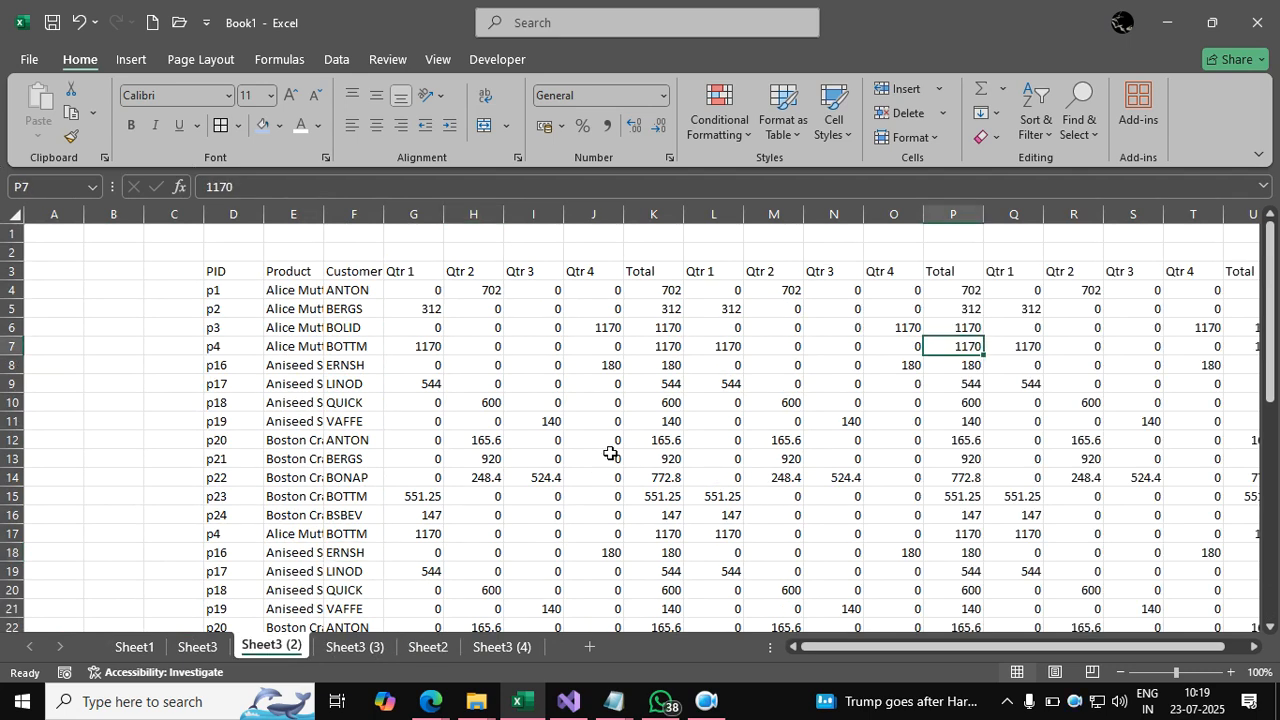
pyautogui.click(134, 646)
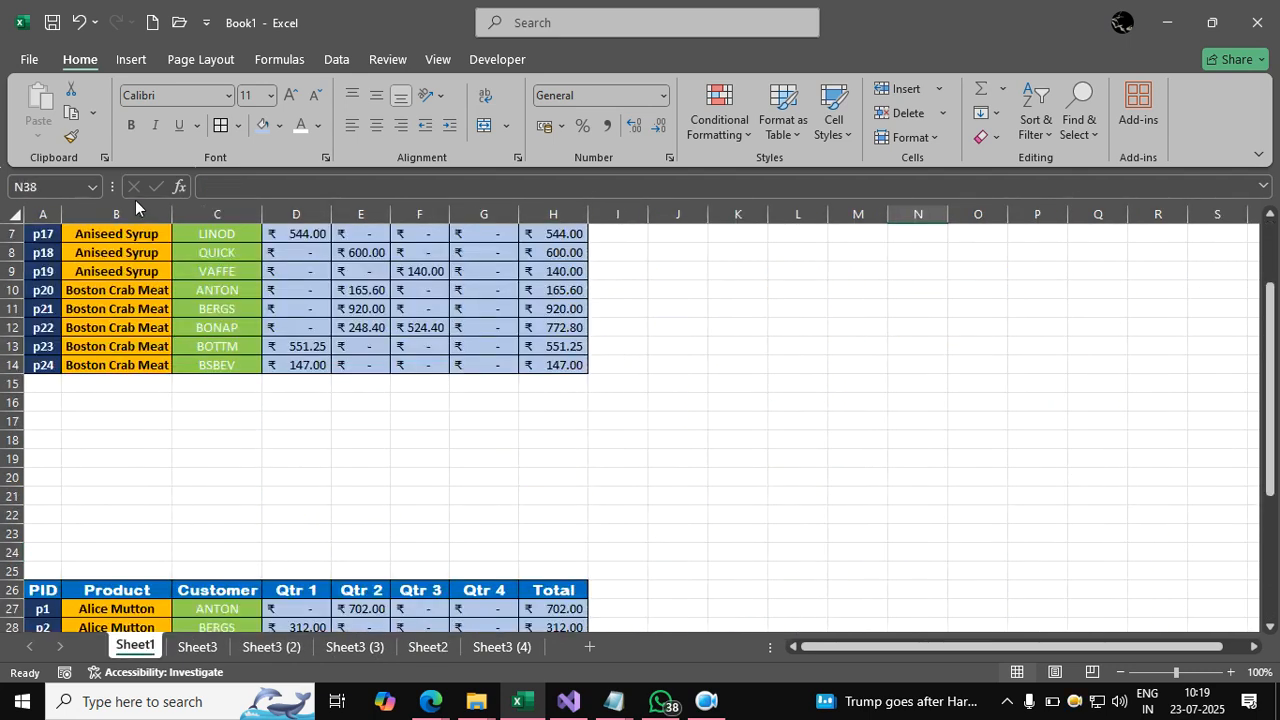
pyautogui.scroll(2, 147, 235)
pyautogui.moveTo(50, 236); pyautogui.dragTo(585, 478)
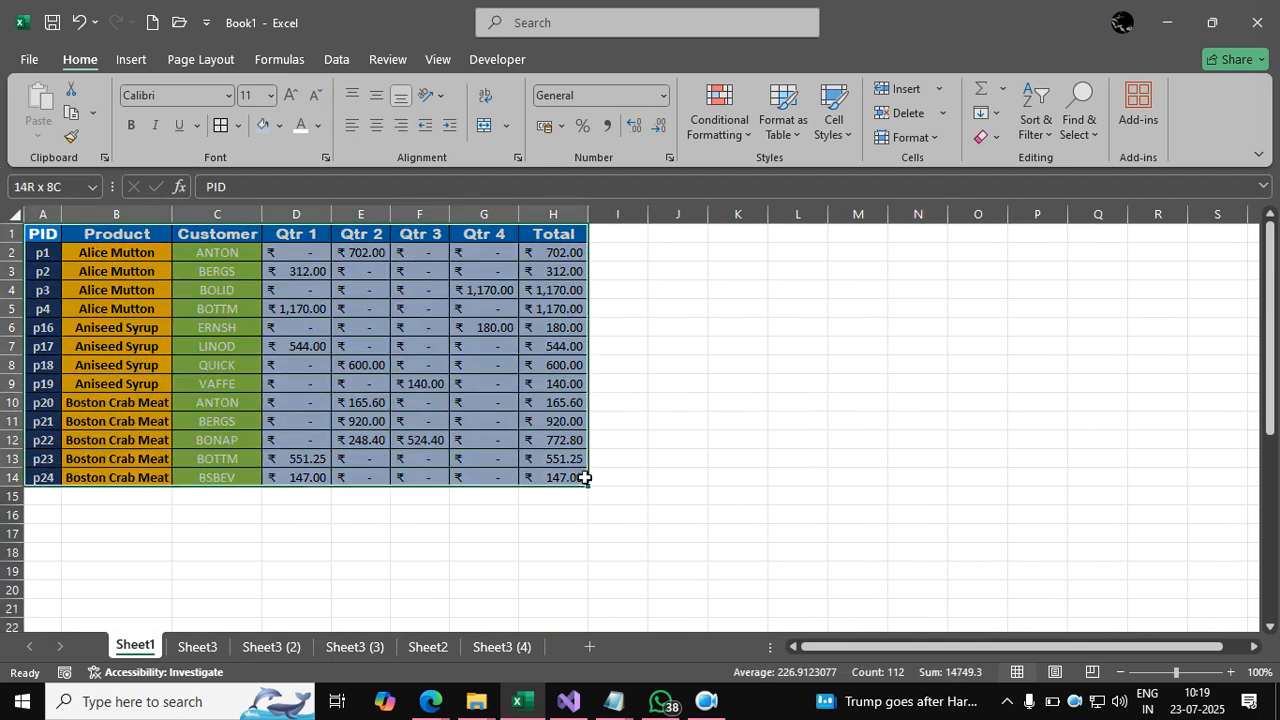
# Paint Sheet1's table formatting onto the Sheet3 (3) table starting at D3.
pyautogui.click(71, 136)
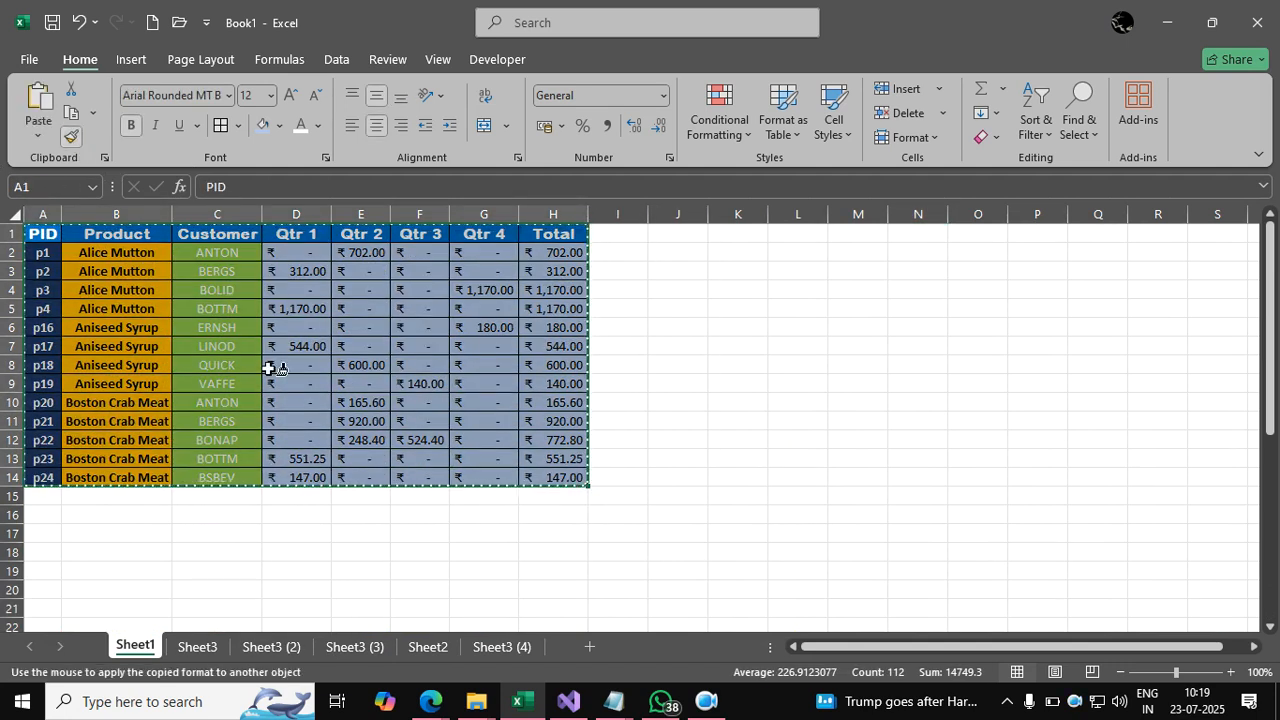
pyautogui.click(340, 646)
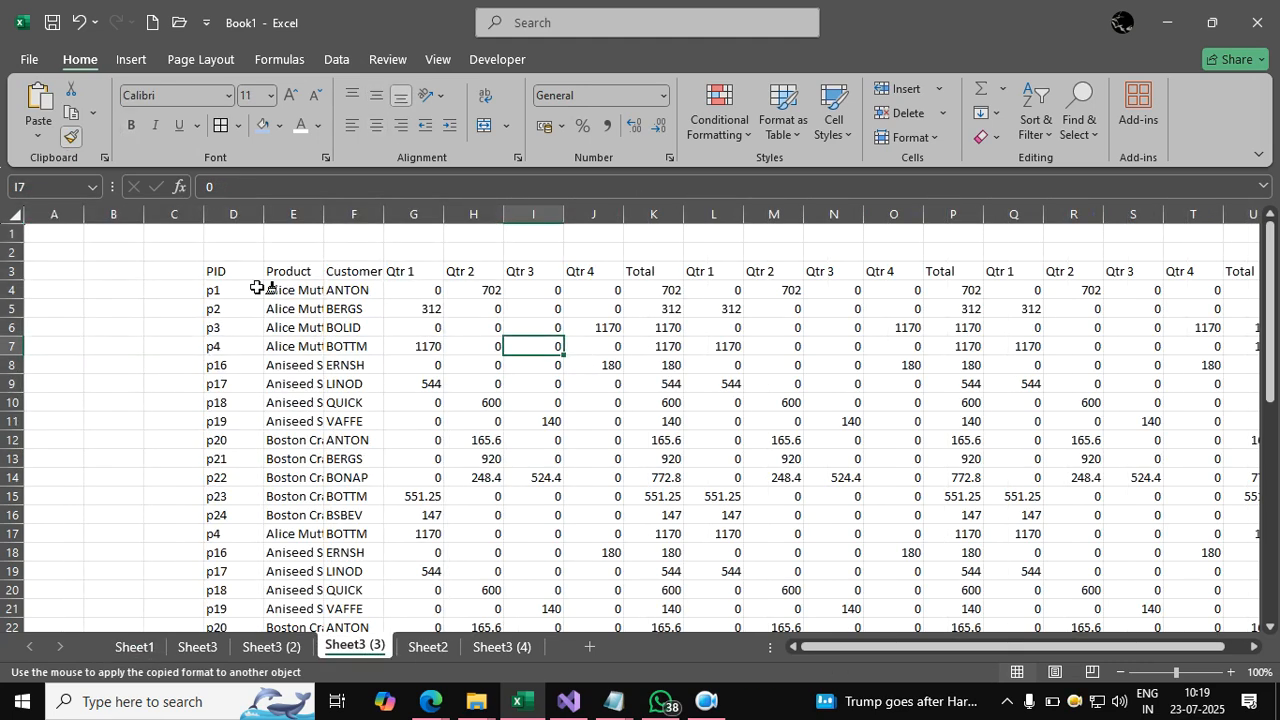
pyautogui.moveTo(220, 272)
pyautogui.mouseDown()
pyautogui.moveTo(1251, 366)
pyautogui.moveTo(1217, 371)
pyautogui.moveTo(1237, 380)
pyautogui.moveTo(1130, 378)
pyautogui.moveTo(1110, 595)
pyautogui.moveTo(1150, 615)
pyautogui.moveTo(1118, 684)
pyautogui.moveTo(1104, 571)
pyautogui.mouseUp()
pyautogui.click(851, 454)
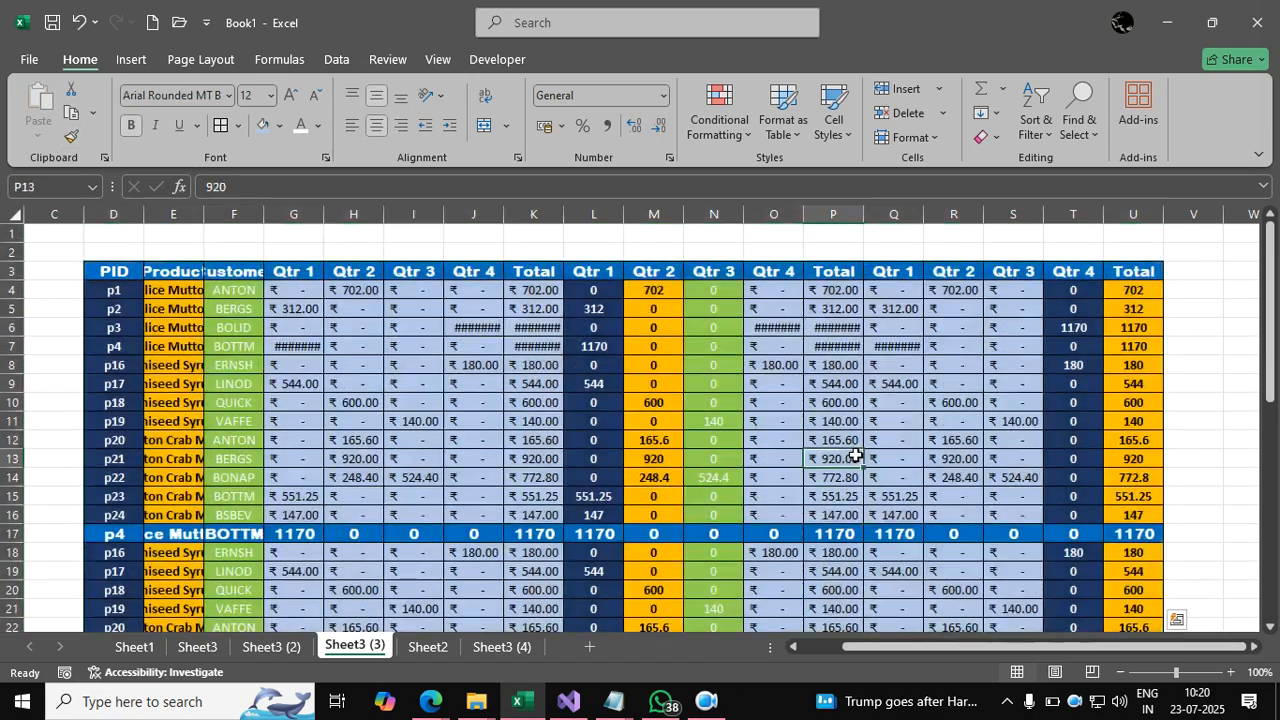
# Review the painted Sheet3 (3) table's values and select header cell D3.
pyautogui.scroll(-3, 855, 455)
pyautogui.scroll(-6, 855, 455)
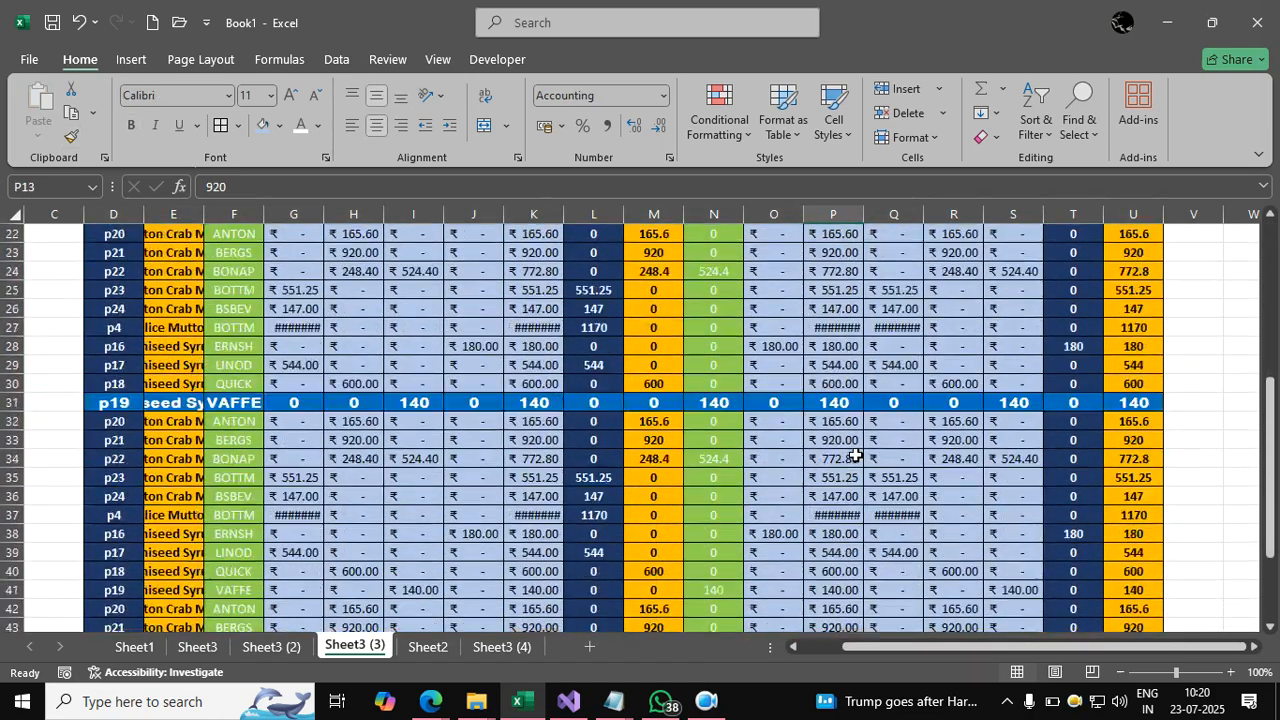
pyautogui.scroll(4, 855, 455)
pyautogui.scroll(5, 855, 455)
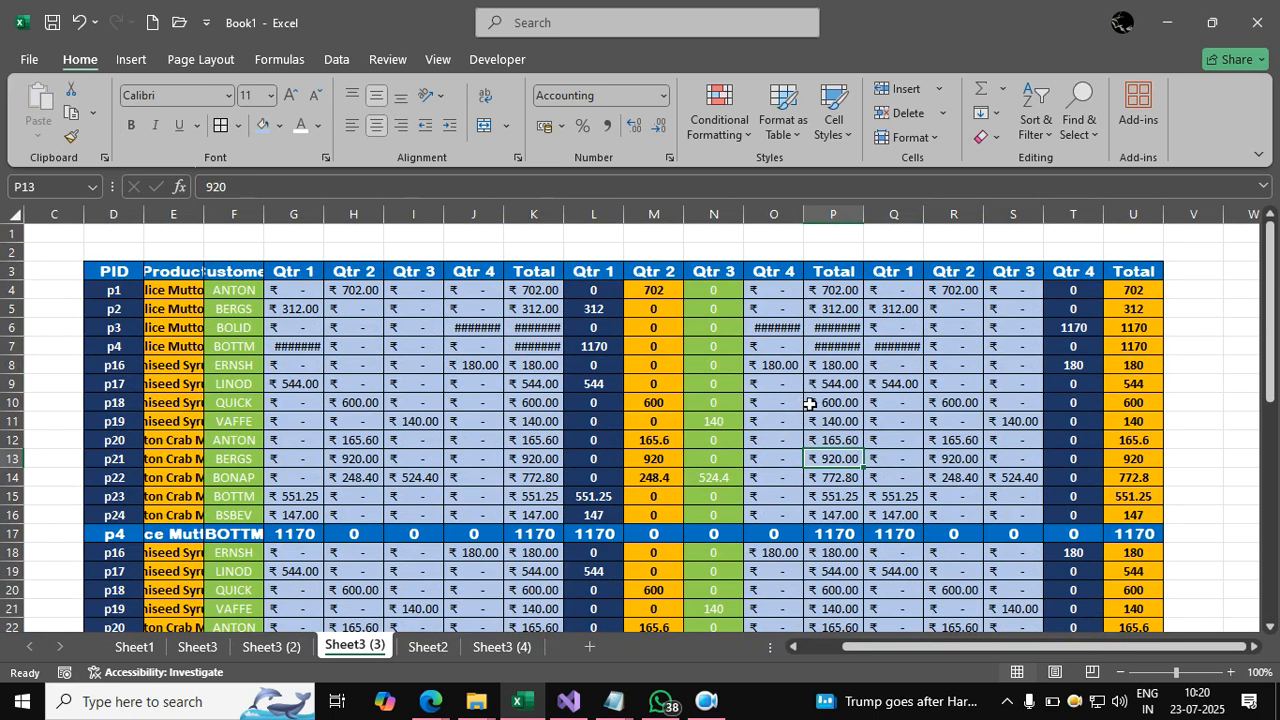
pyautogui.click(408, 475)
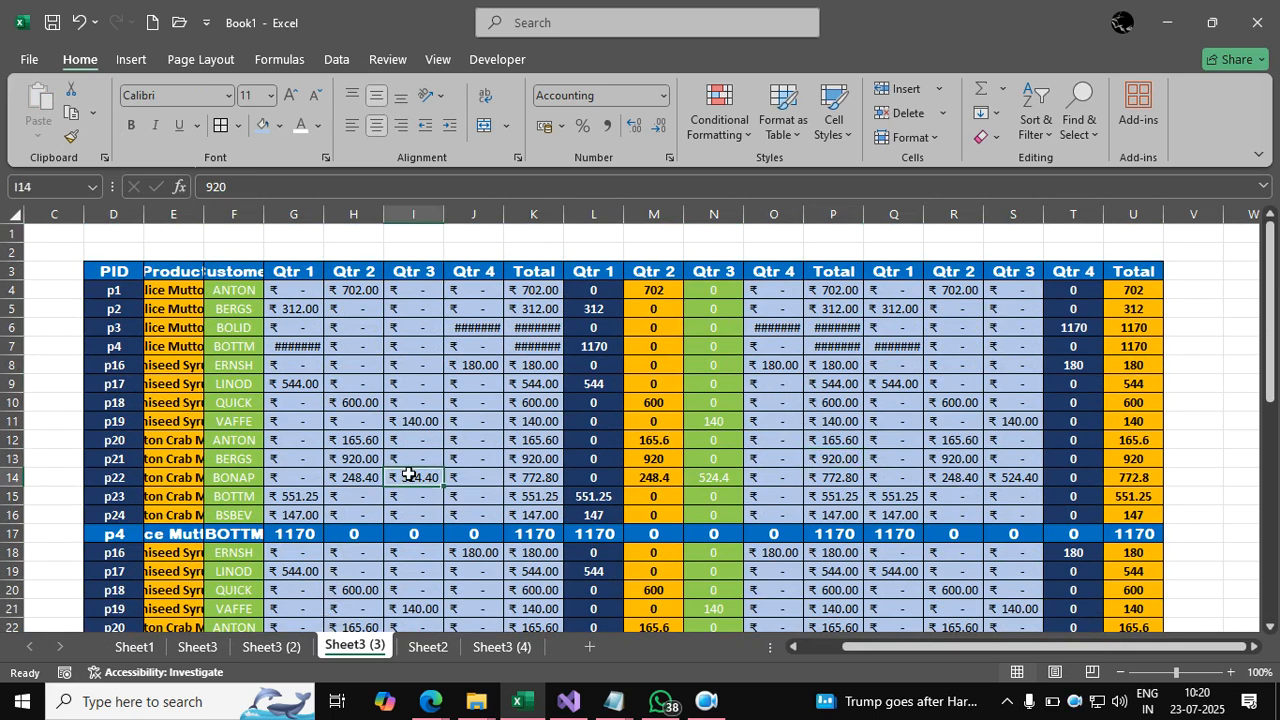
pyautogui.click(404, 396)
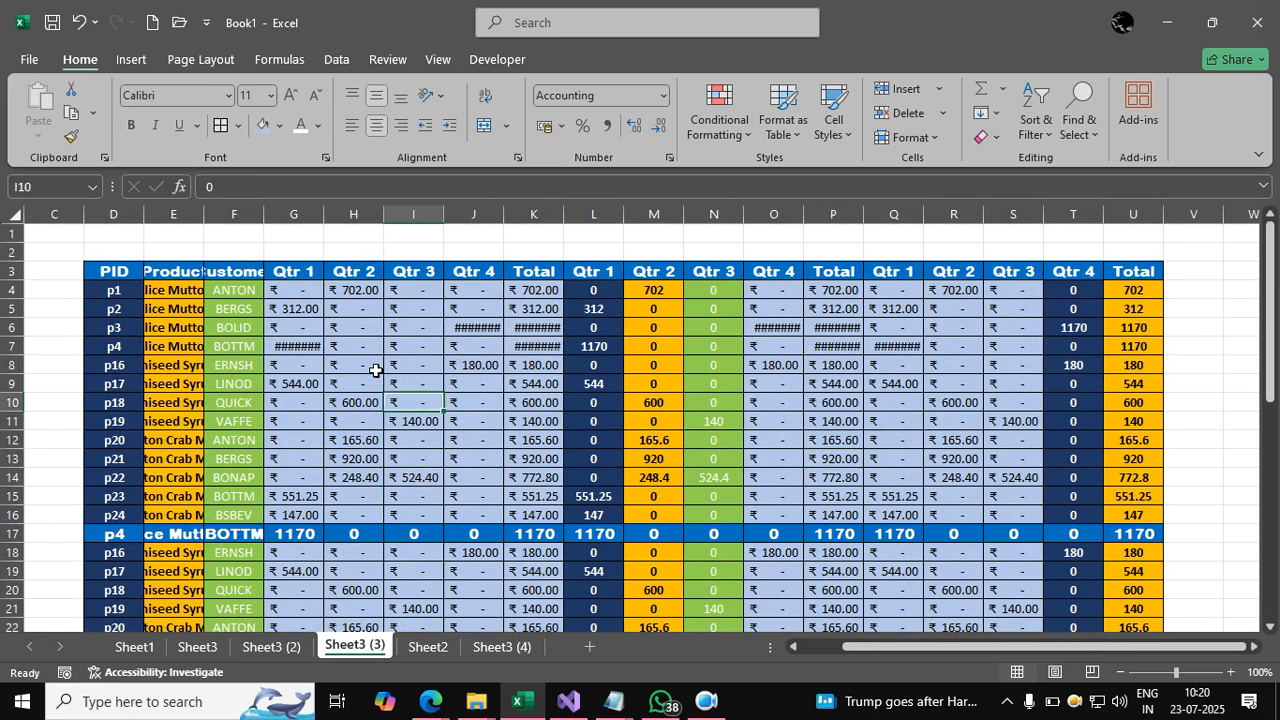
pyautogui.click(135, 268)
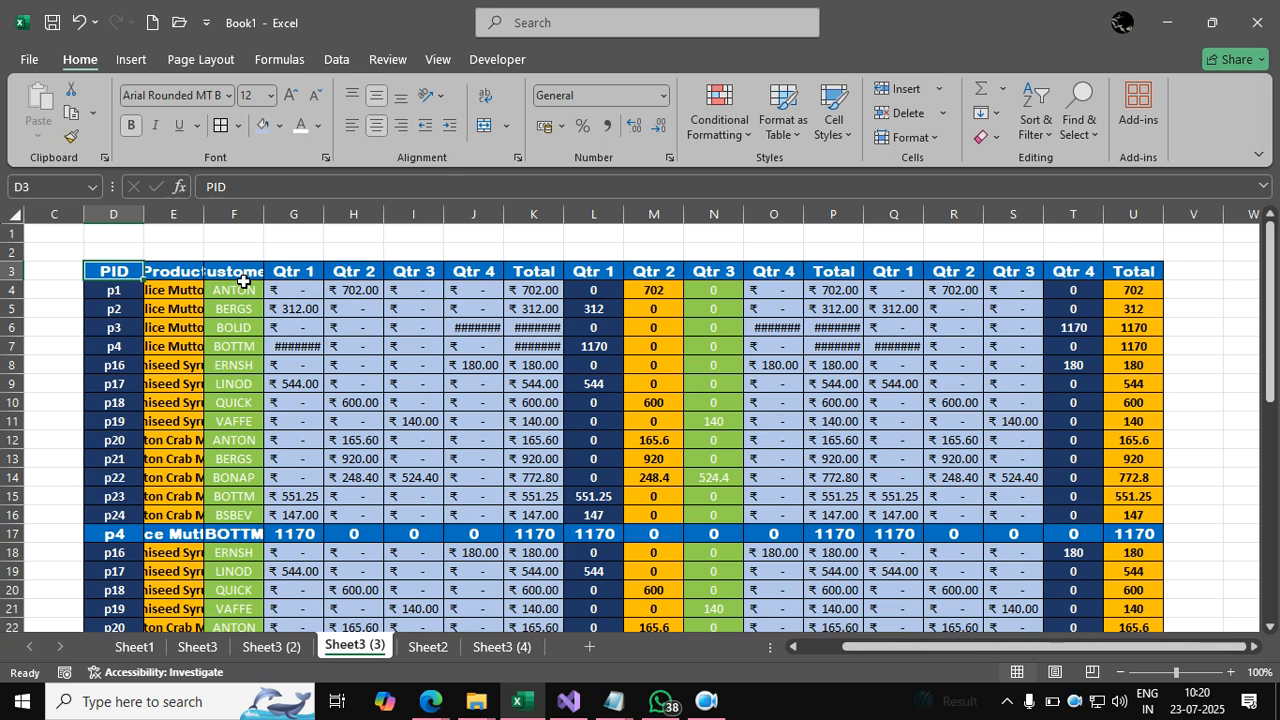
# Apply the recorded macro formatting to the Sheet3 (3) table and review it.
pyautogui.hotkey('ctrl', 'z')
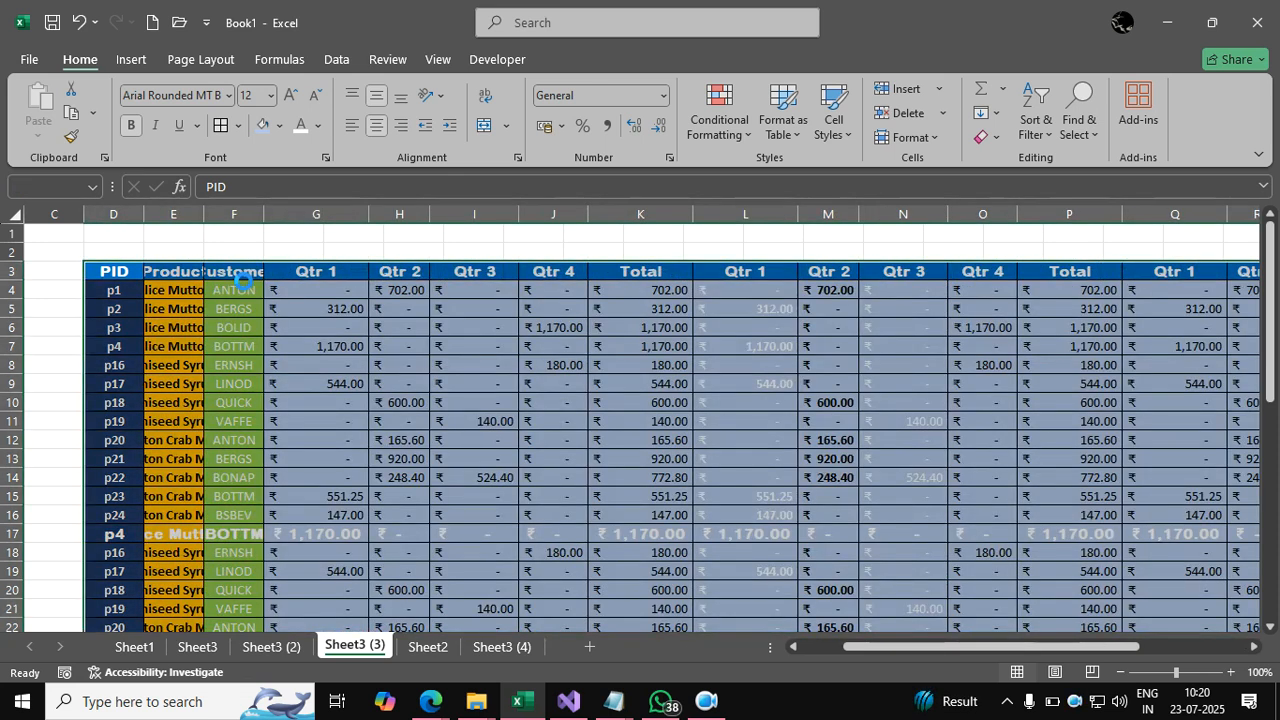
pyautogui.scroll(-2, 518, 438)
pyautogui.scroll(-2, 518, 438)
# Go to the unformatted Sheet3 (2) table and select its PID header D3.
pyautogui.click(134, 646)
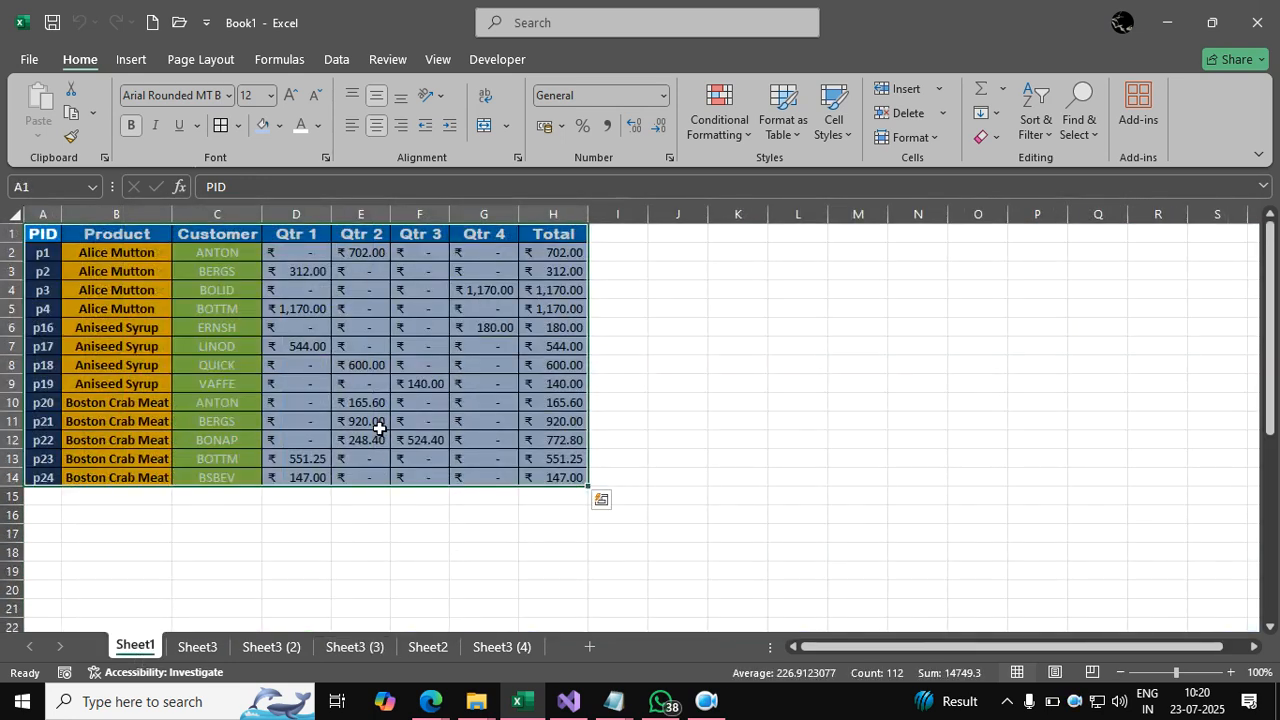
pyautogui.click(380, 428)
pyautogui.click(271, 646)
pyautogui.click(352, 458)
pyautogui.click(233, 272)
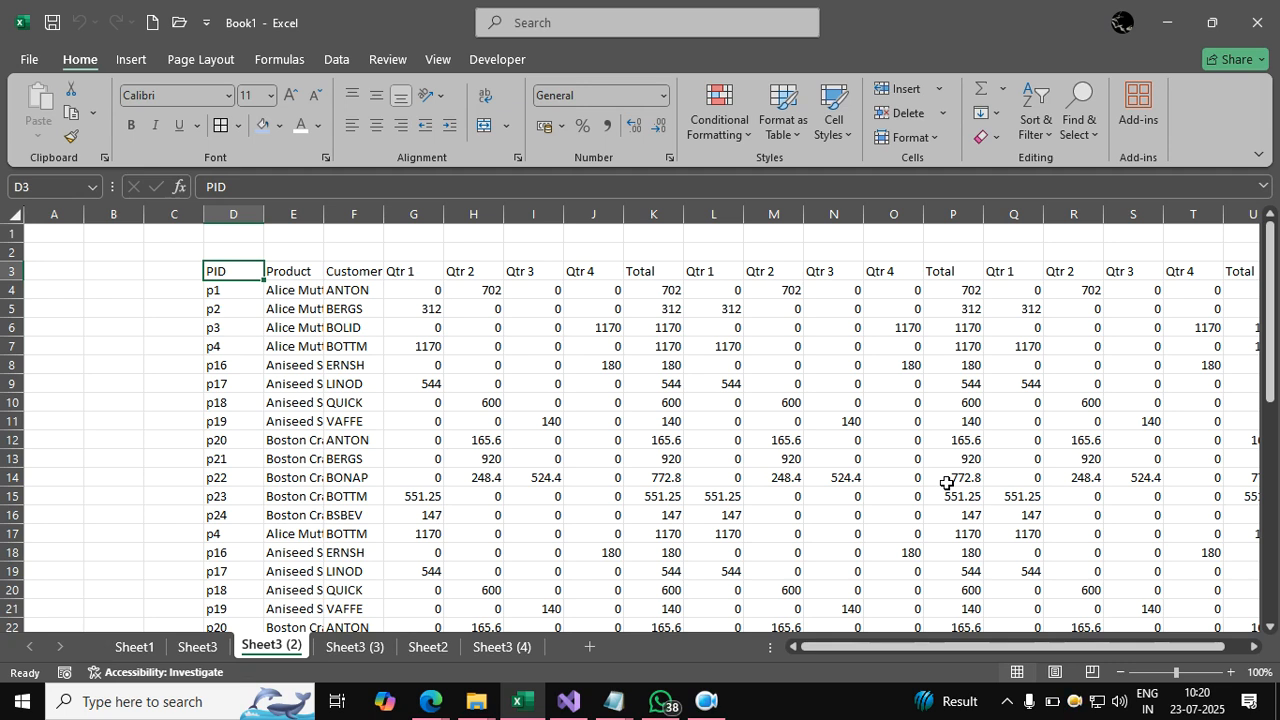
# Run Macro3 with Ctrl+Q to format the Sheet3 (2) table with coloured headers, columns and ₹ values.
pyautogui.hotkey('ctrl', 'q')
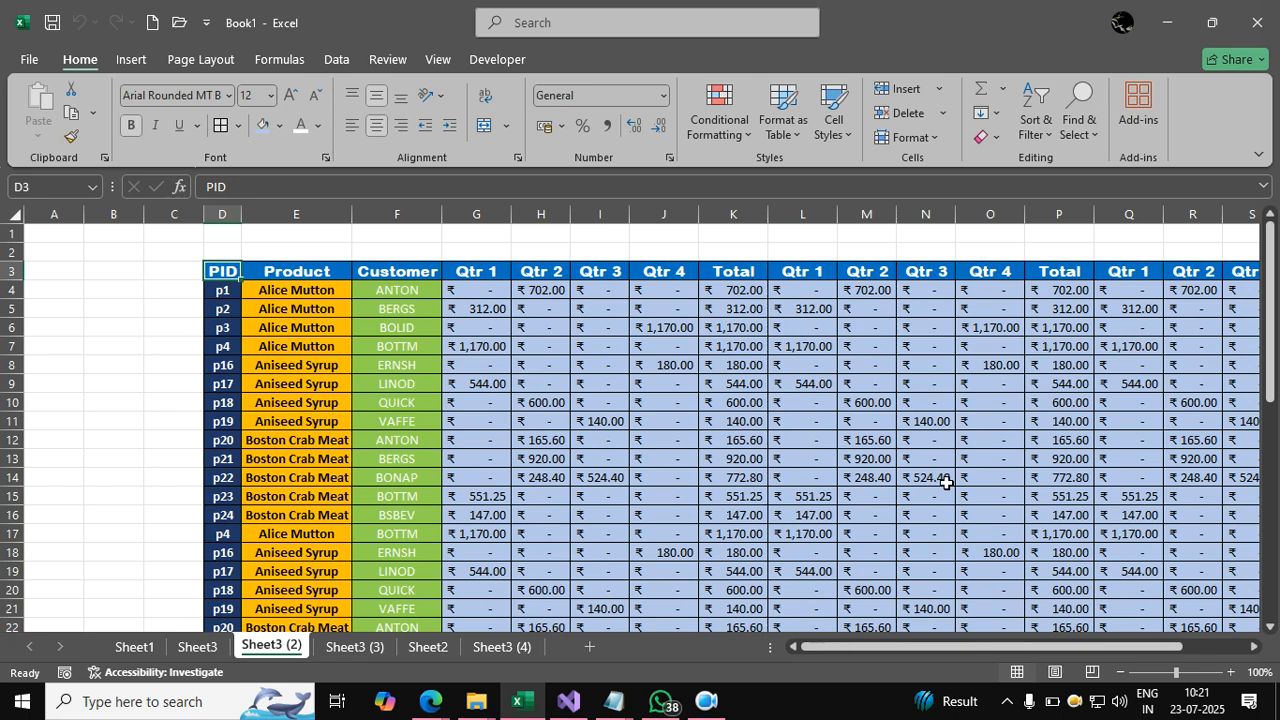
# Check Macro3's options and shortcut key in the Macros list, leaving them unchanged.
pyautogui.click(474, 57)
pyautogui.click(80, 110)
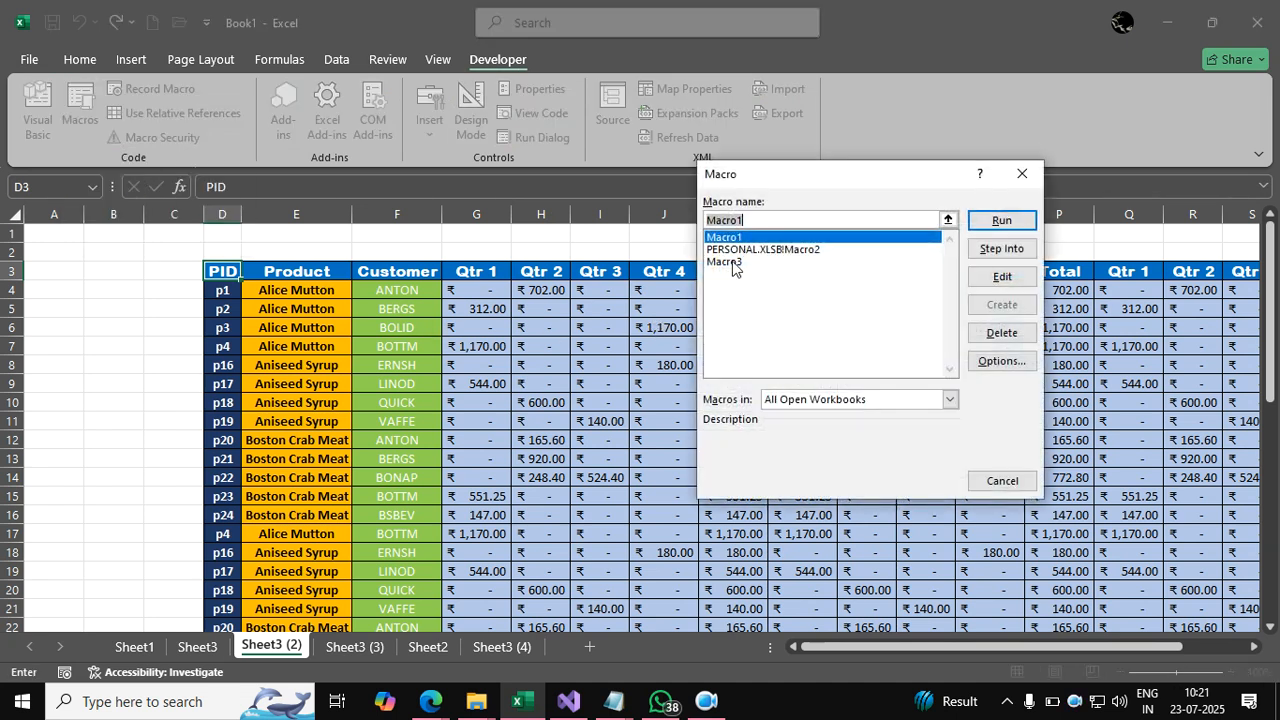
pyautogui.click(726, 262)
pyautogui.click(1001, 361)
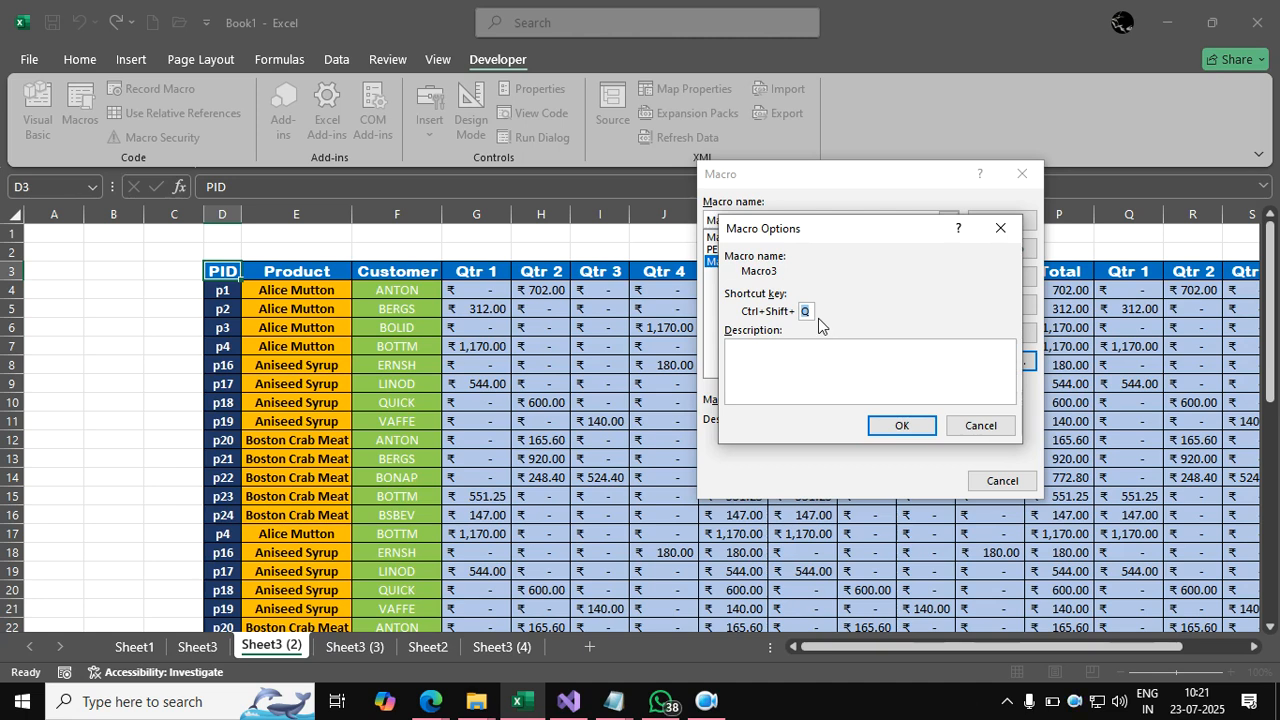
pyautogui.click(999, 228)
# Delete Macro1 from the macro list and confirm the deletion.
pyautogui.click(725, 240)
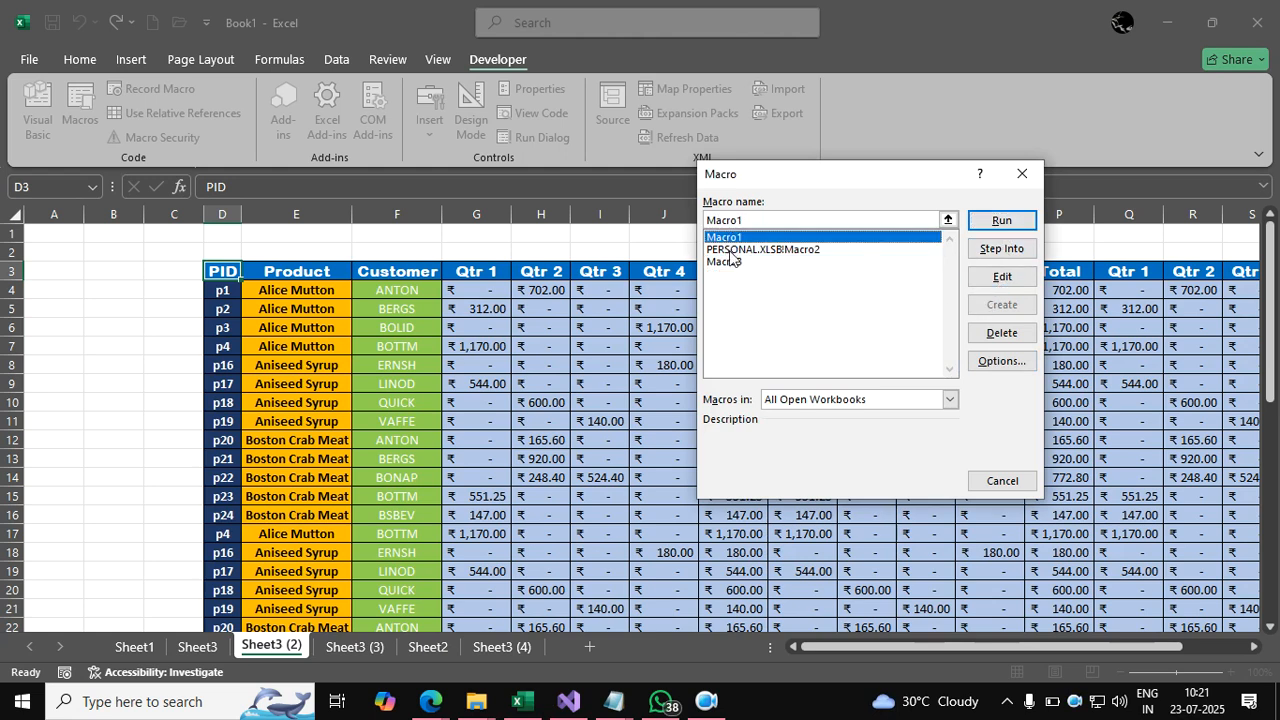
pyautogui.click(995, 333)
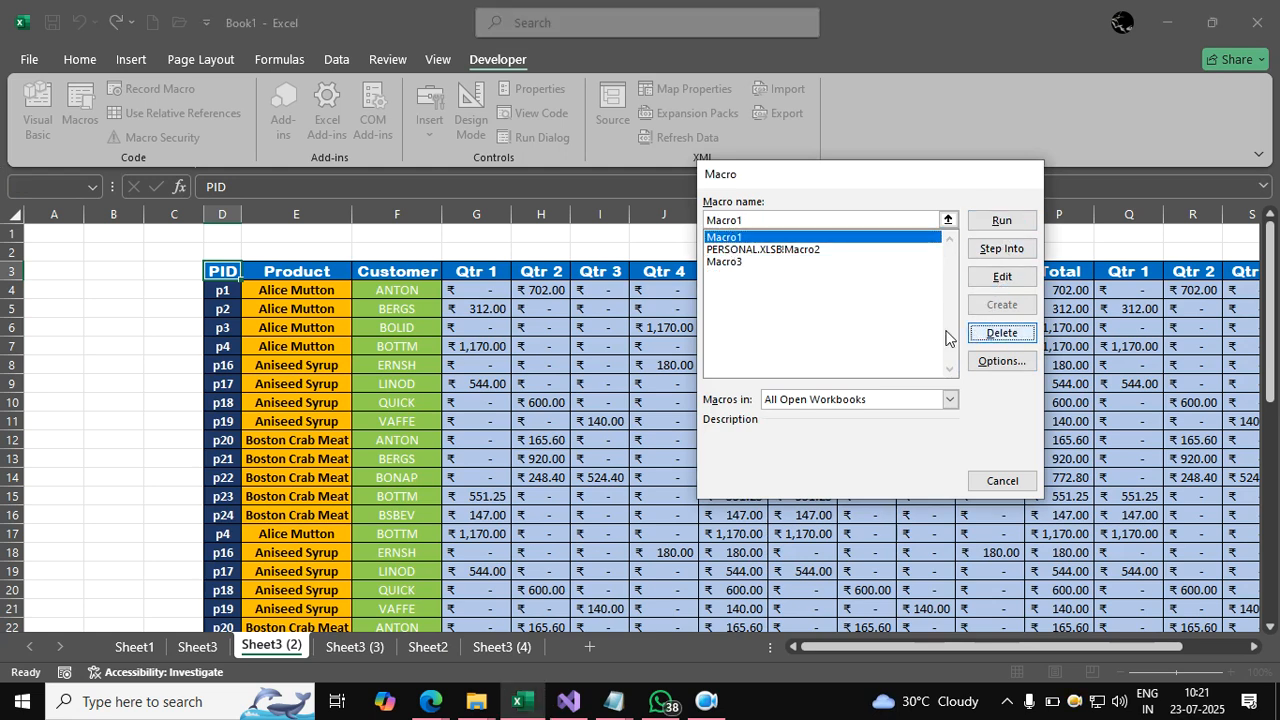
pyautogui.click(630, 404)
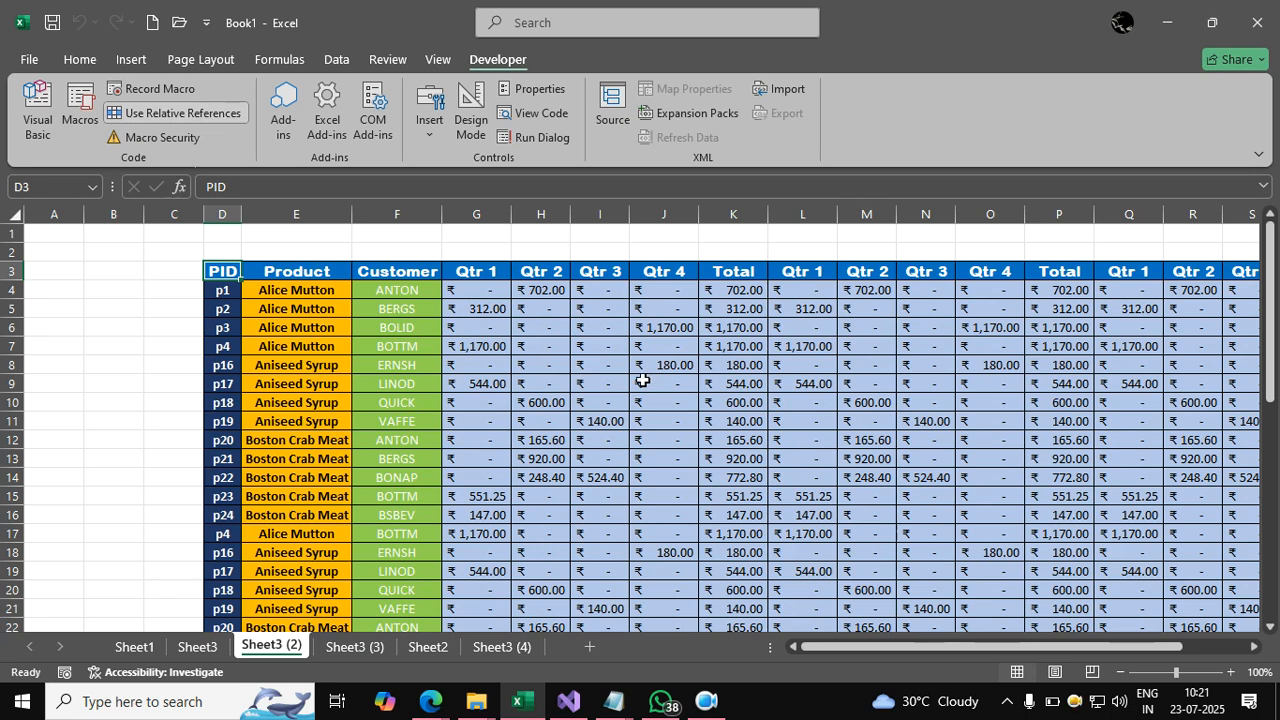
# Look through Sheet3 (3) and the unformatted Sheet3, ending on Sheet1's formatted table.
pyautogui.click(600, 383)
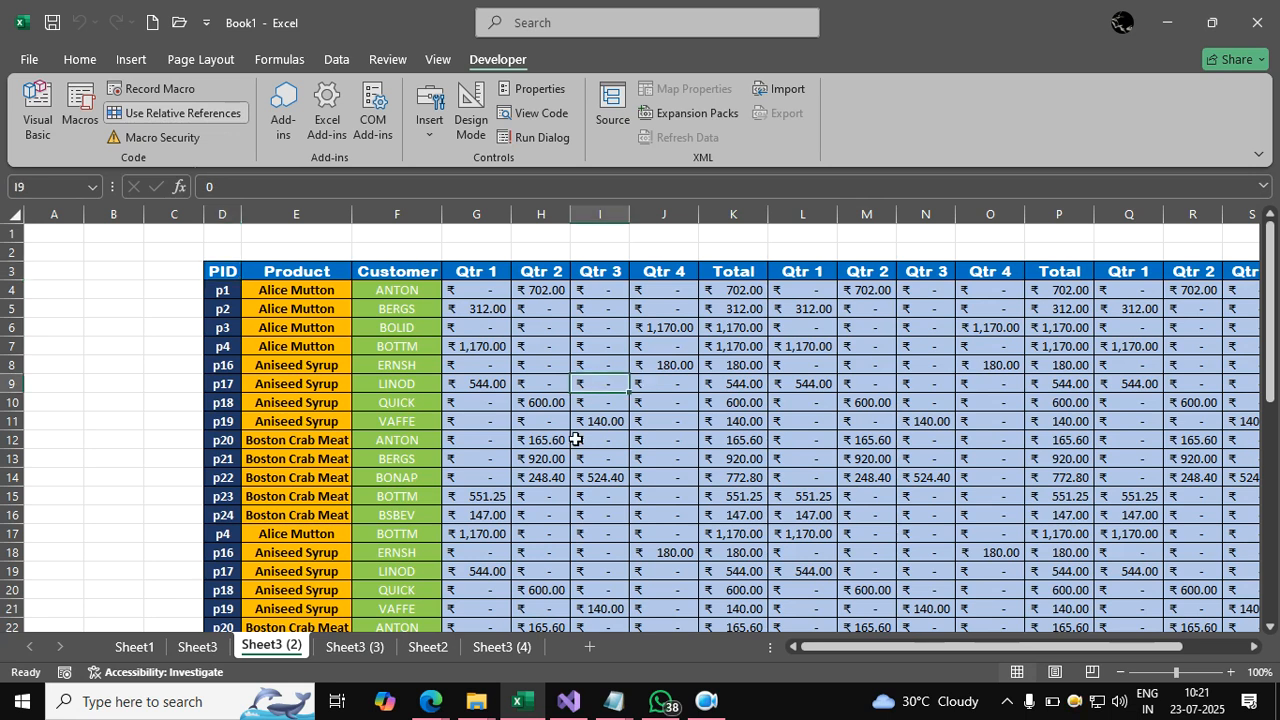
pyautogui.click(369, 648)
pyautogui.scroll(5, 392, 420)
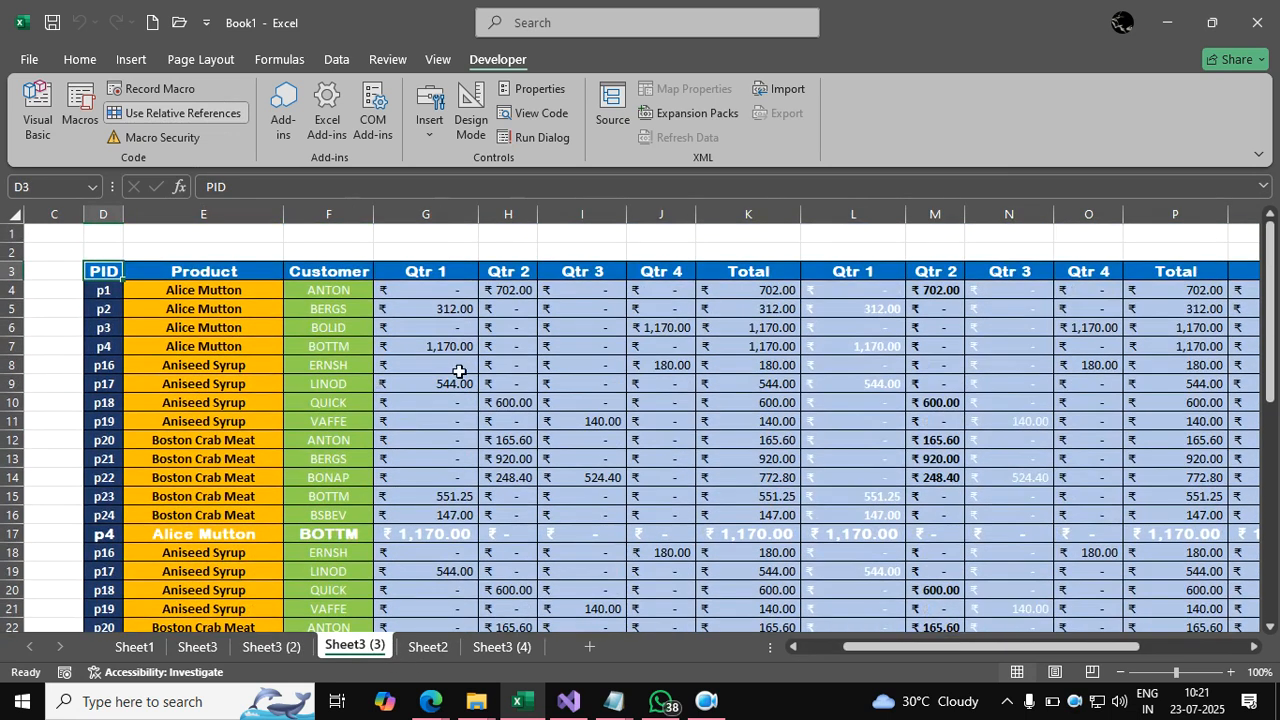
pyautogui.click(200, 648)
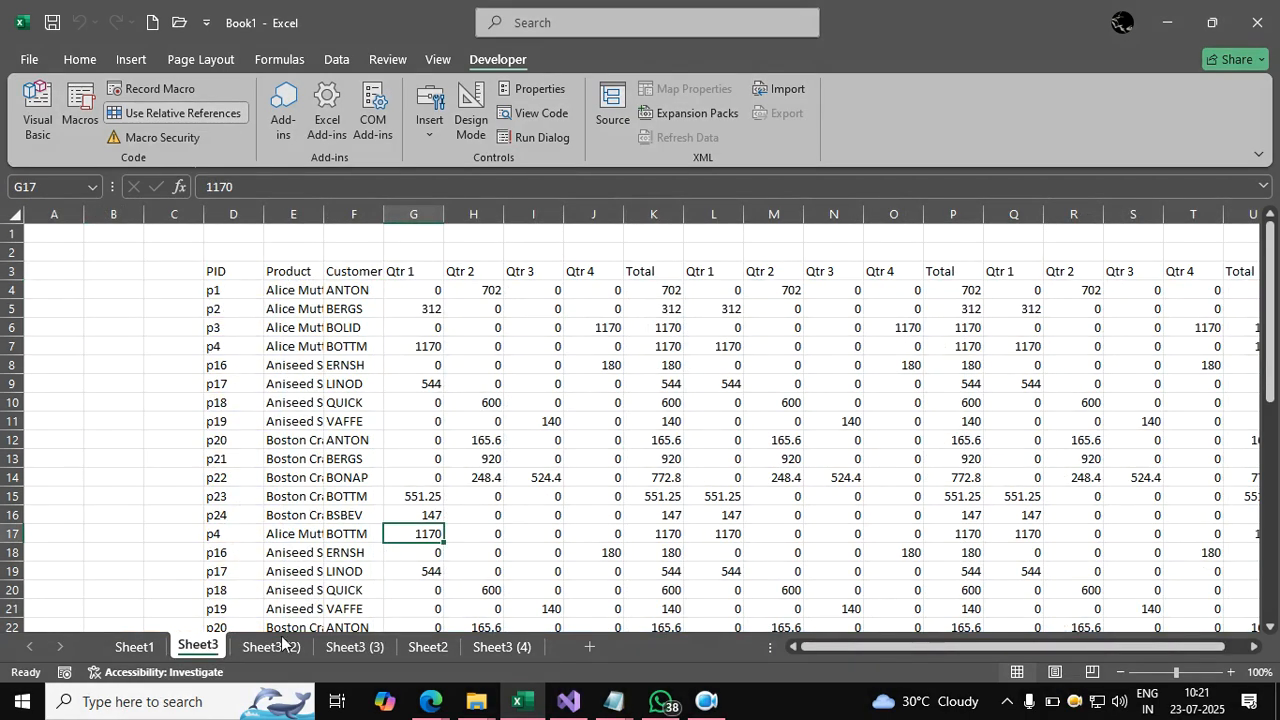
pyautogui.click(134, 647)
pyautogui.click(384, 364)
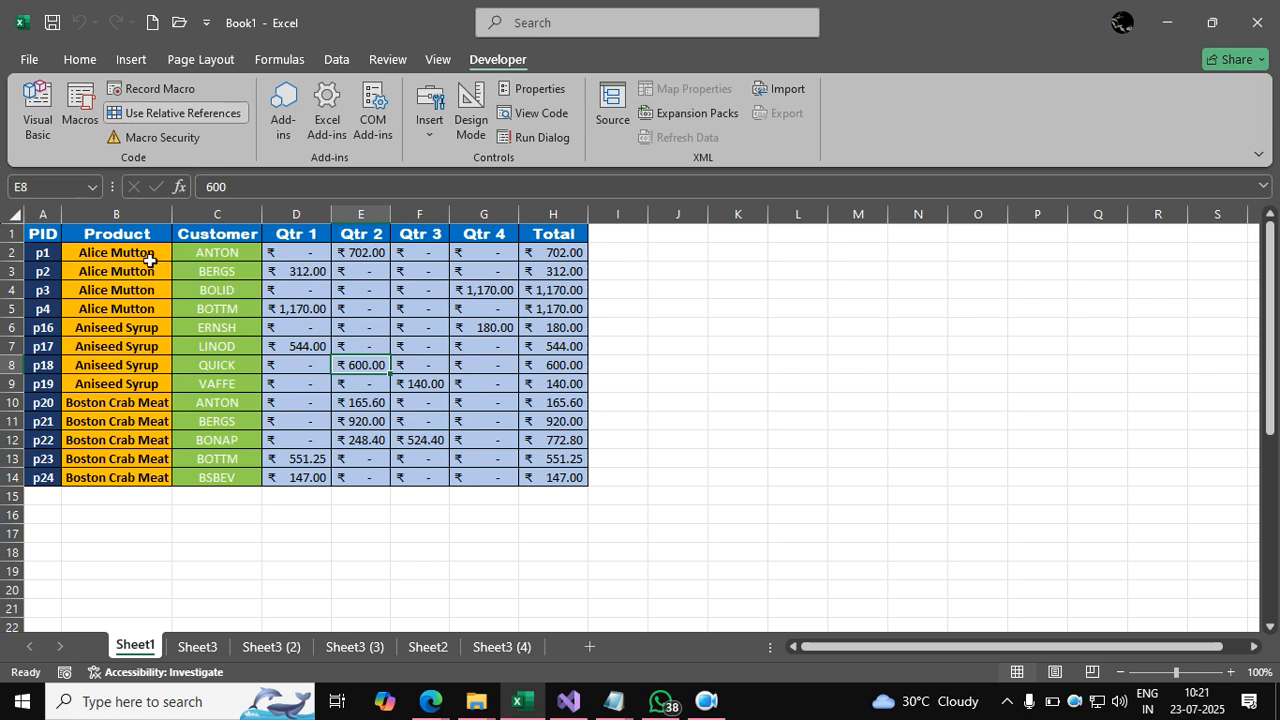
# Select parts of Sheet1's table, such as the product names B2:B14 and headers A1:C1.
pyautogui.moveTo(143, 257); pyautogui.dragTo(129, 468)
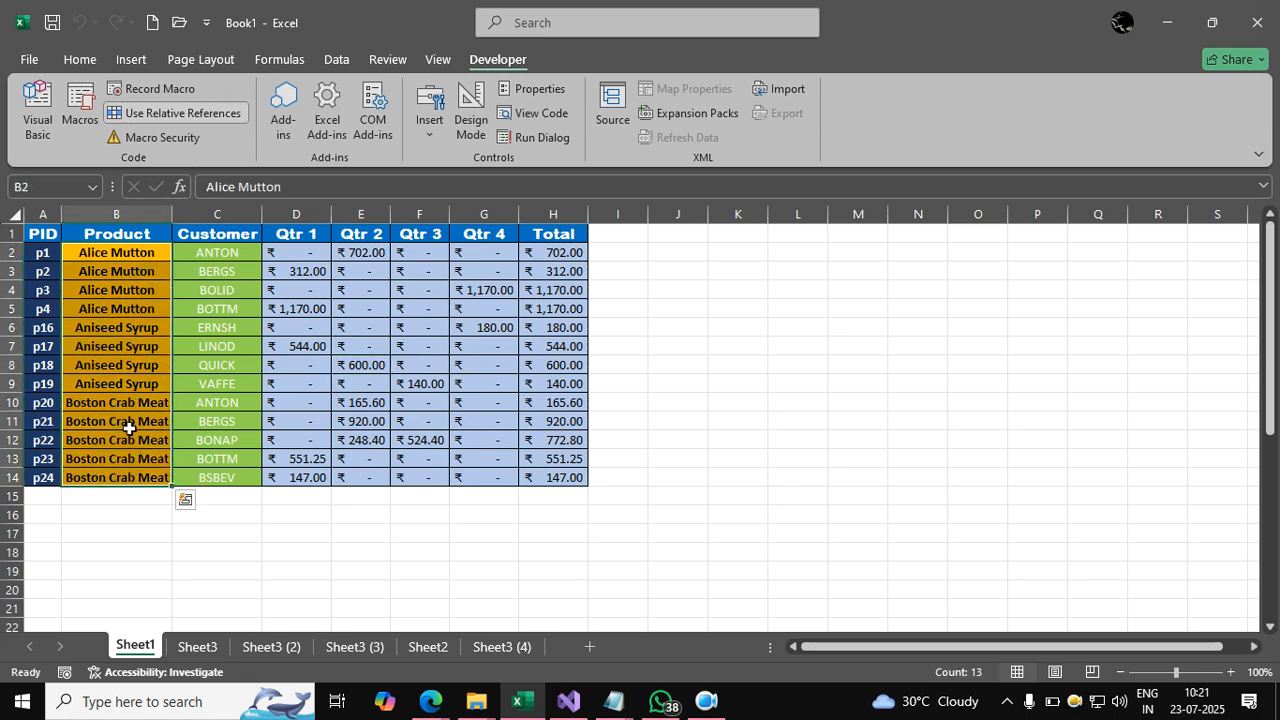
pyautogui.click(48, 346)
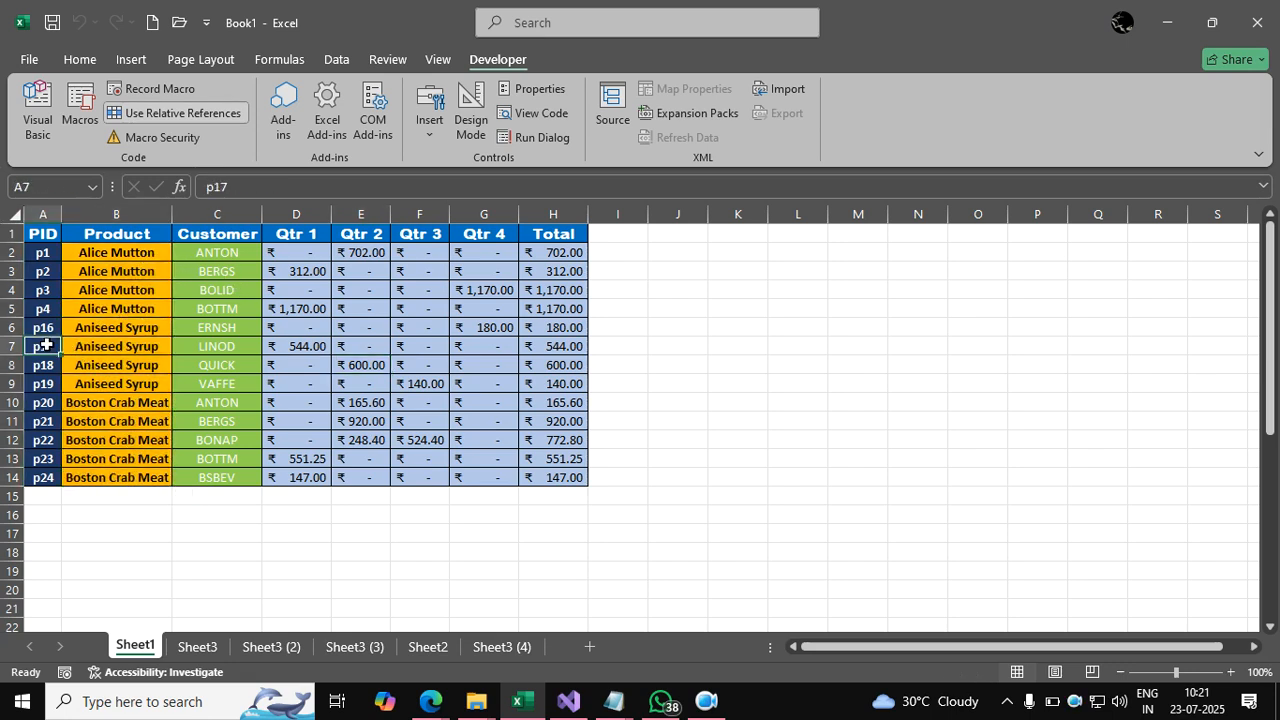
pyautogui.click(218, 349)
pyautogui.click(116, 370)
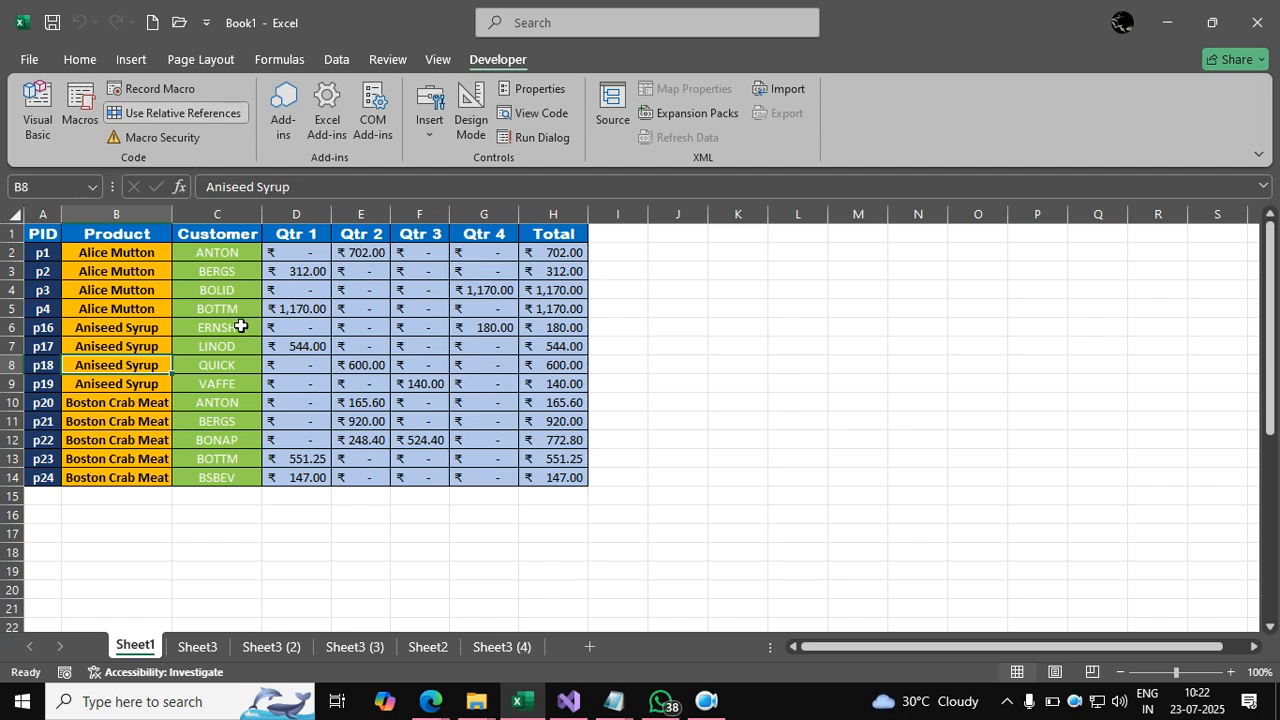
pyautogui.moveTo(140, 257); pyautogui.dragTo(145, 475)
pyautogui.moveTo(45, 233); pyautogui.dragTo(555, 234)
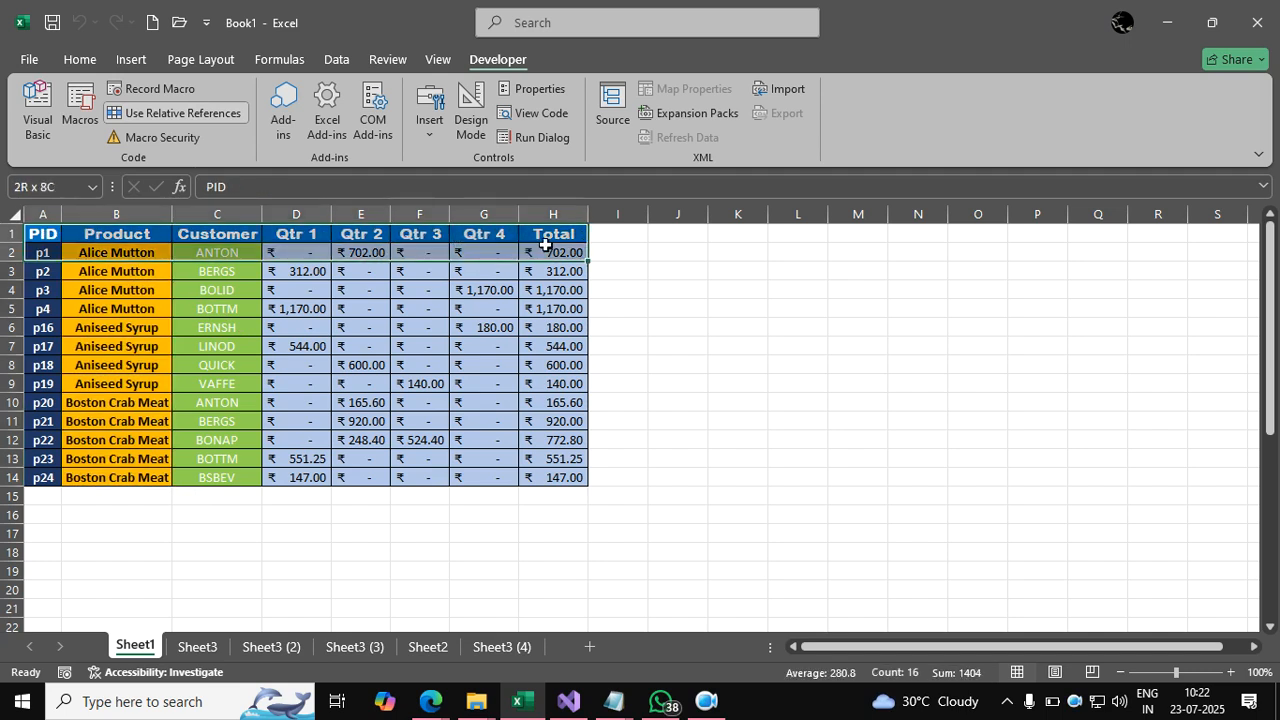
pyautogui.click(455, 366)
# Turn on Use Relative References and open Macro3's code in the Visual Basic editor.
pyautogui.click(140, 112)
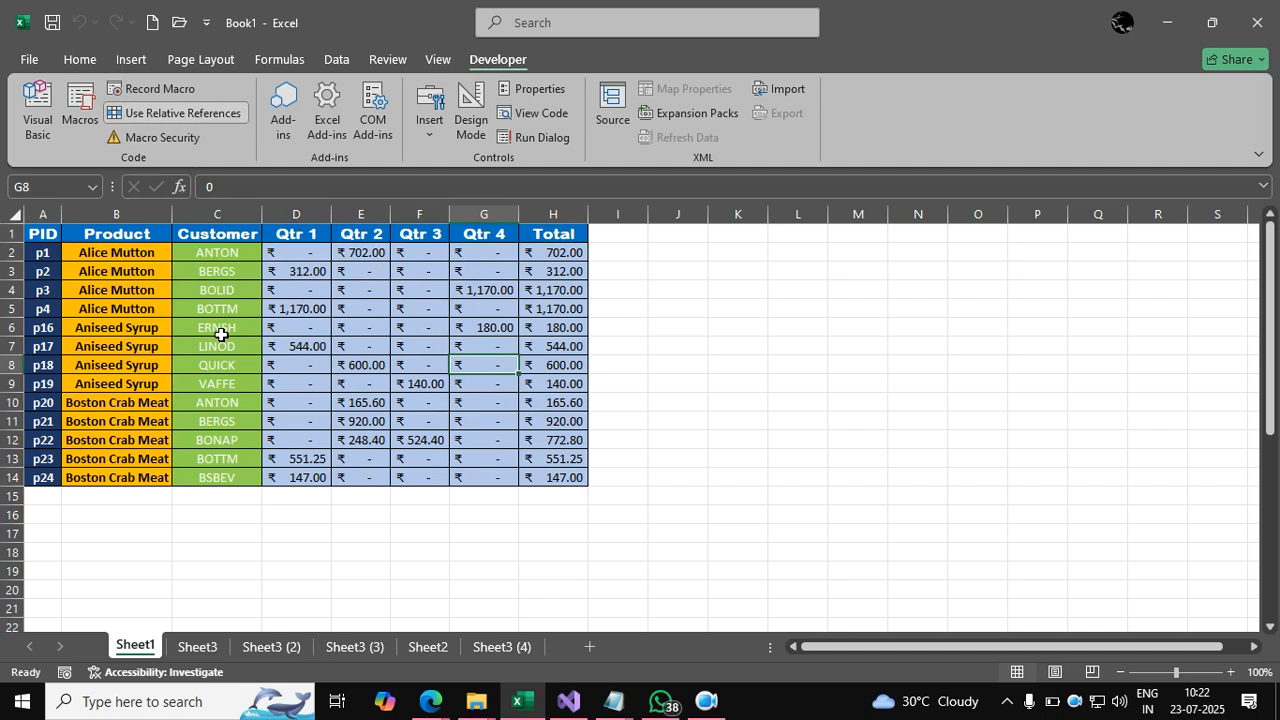
pyautogui.click(80, 110)
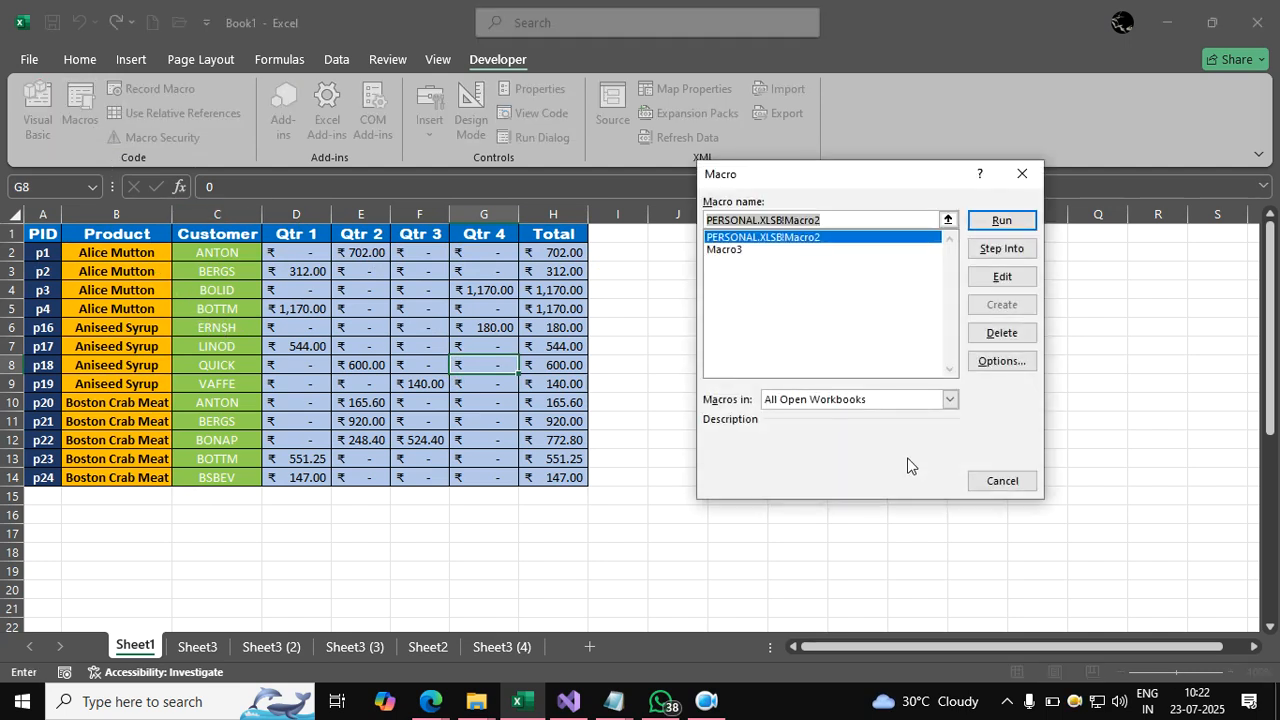
pyautogui.click(735, 251)
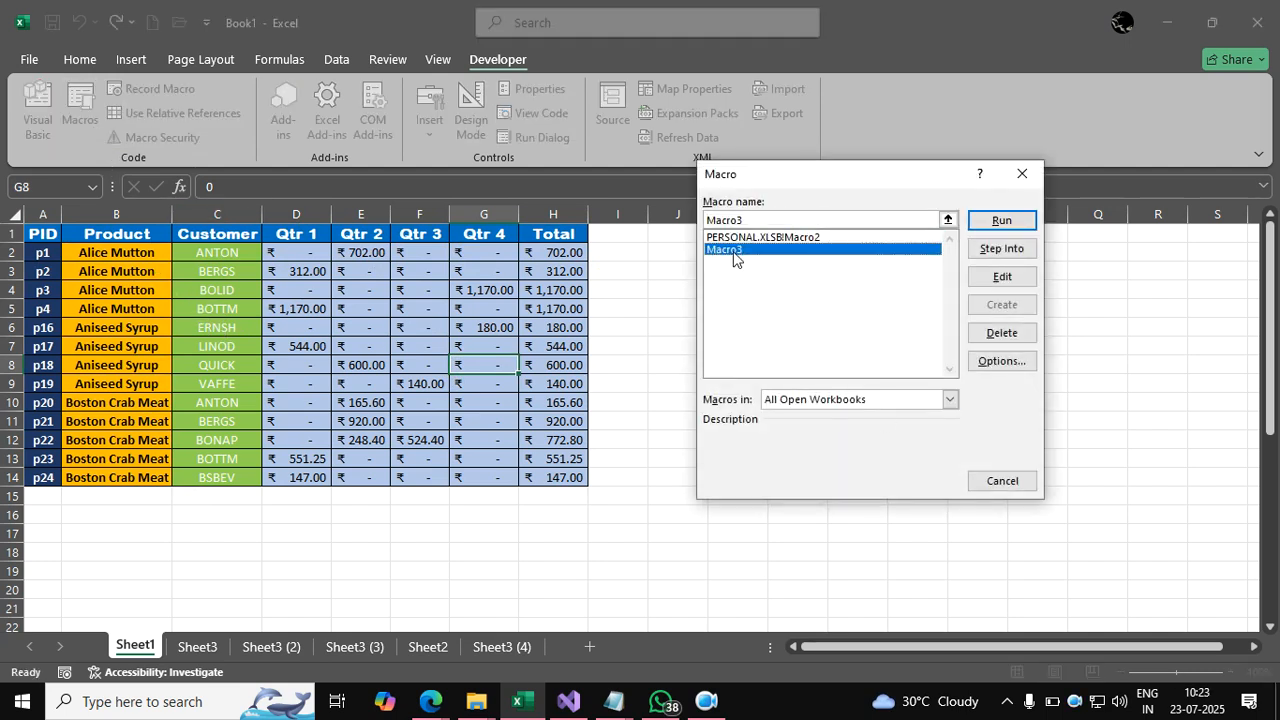
pyautogui.click(1003, 277)
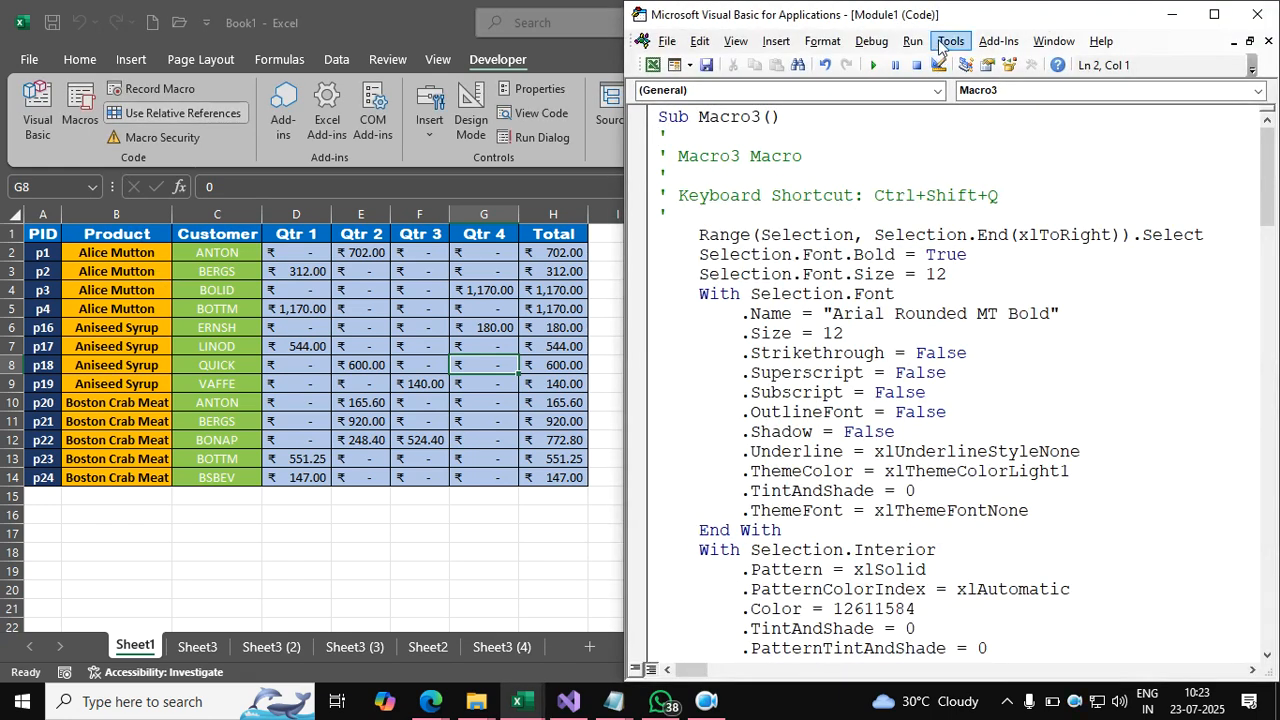
pyautogui.doubleClick(938, 19)
pyautogui.scroll(-4, 629, 363)
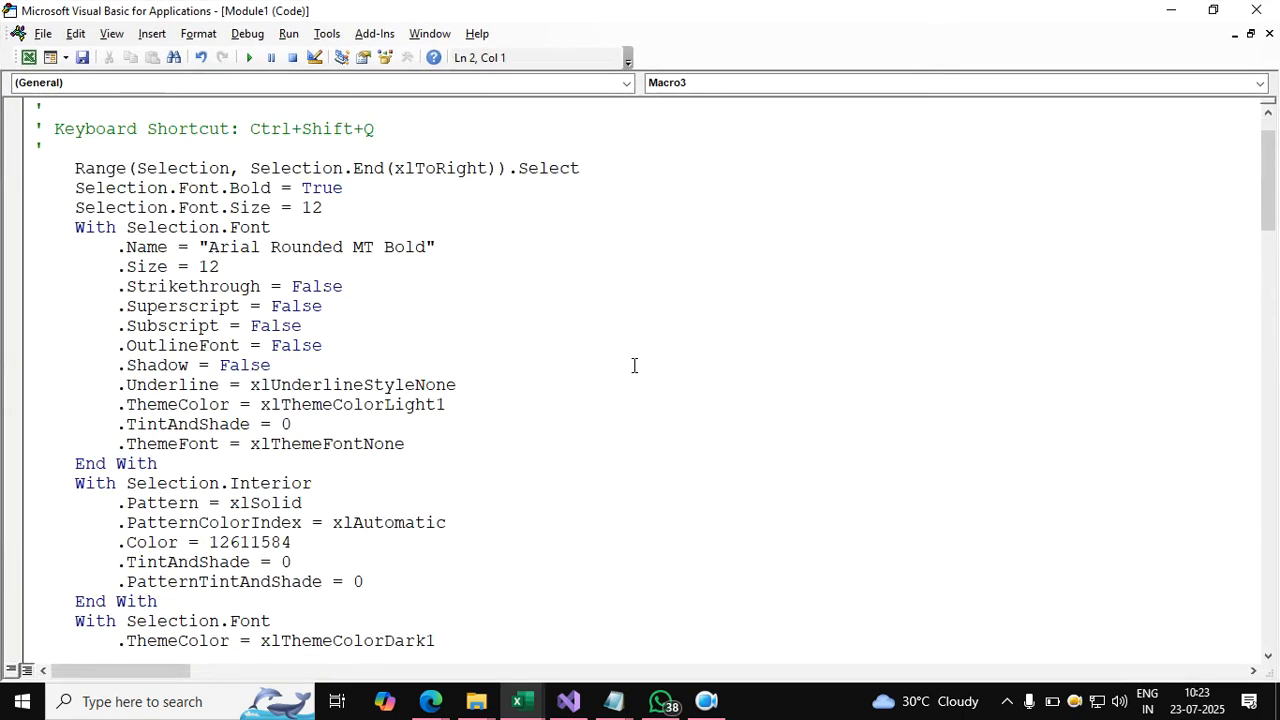
pyautogui.scroll(-5, 633, 365)
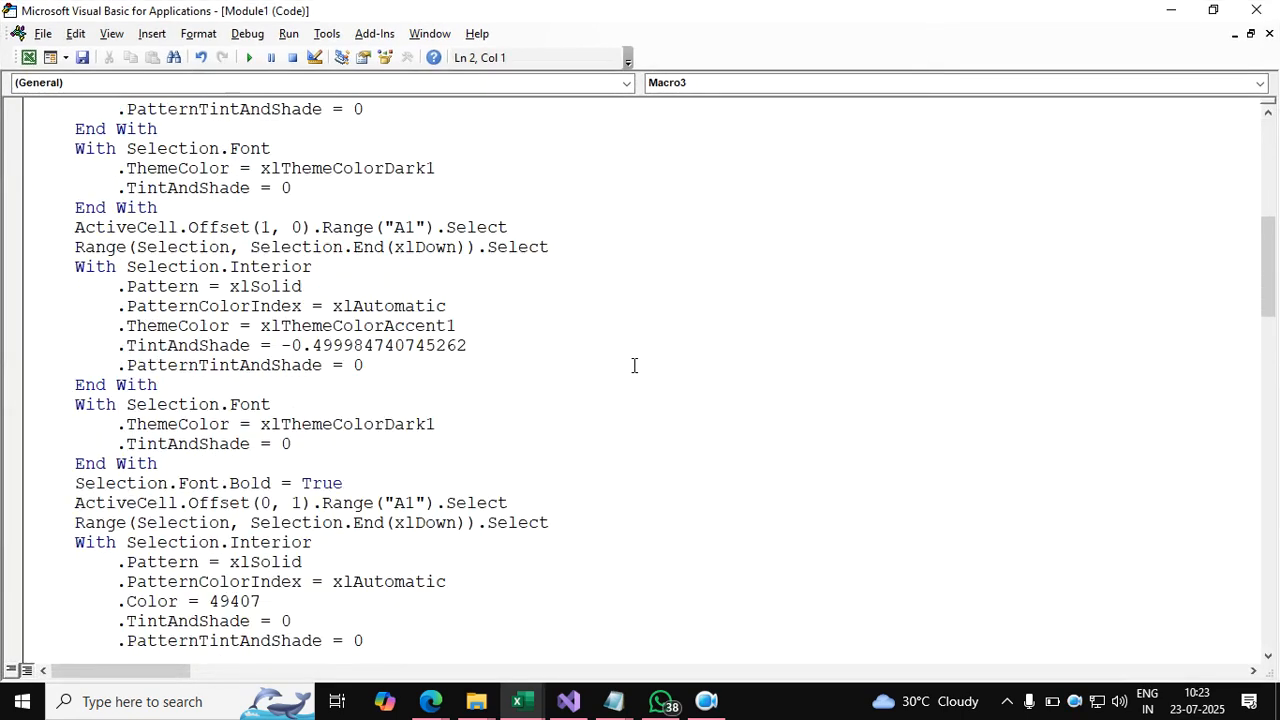
pyautogui.scroll(-3, 633, 365)
pyautogui.scroll(-8, 633, 365)
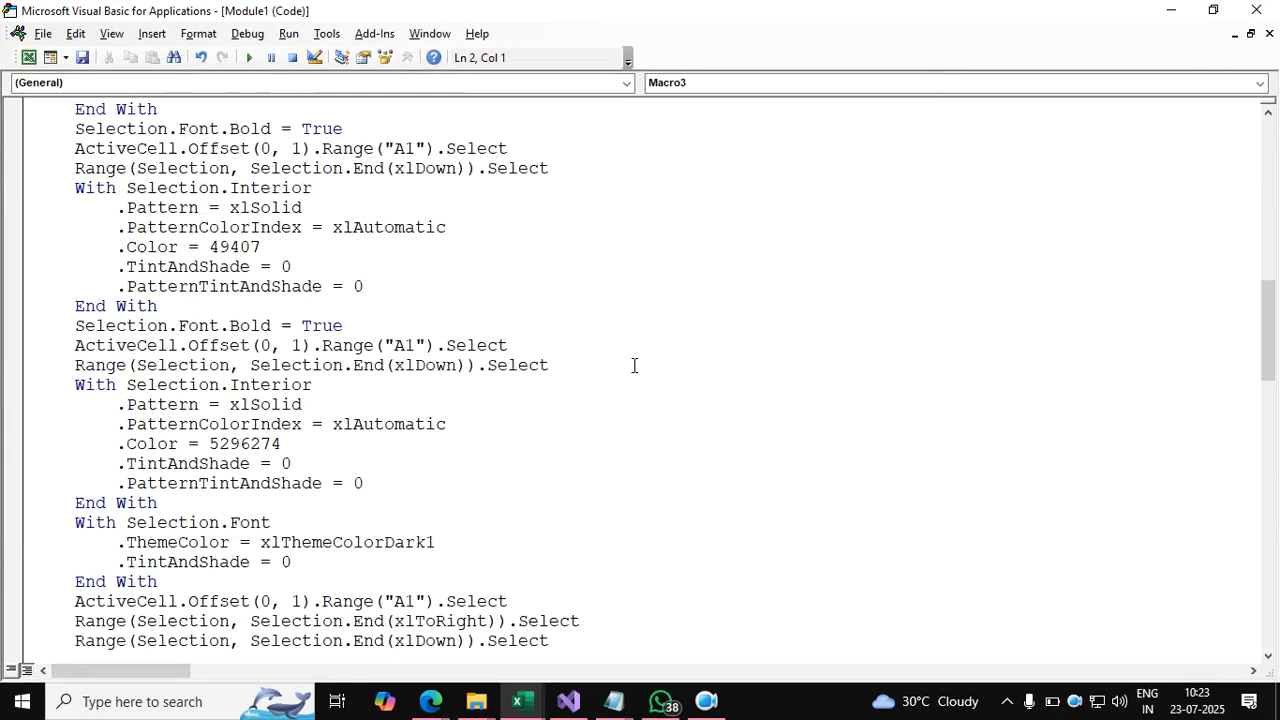
pyautogui.scroll(-8, 633, 365)
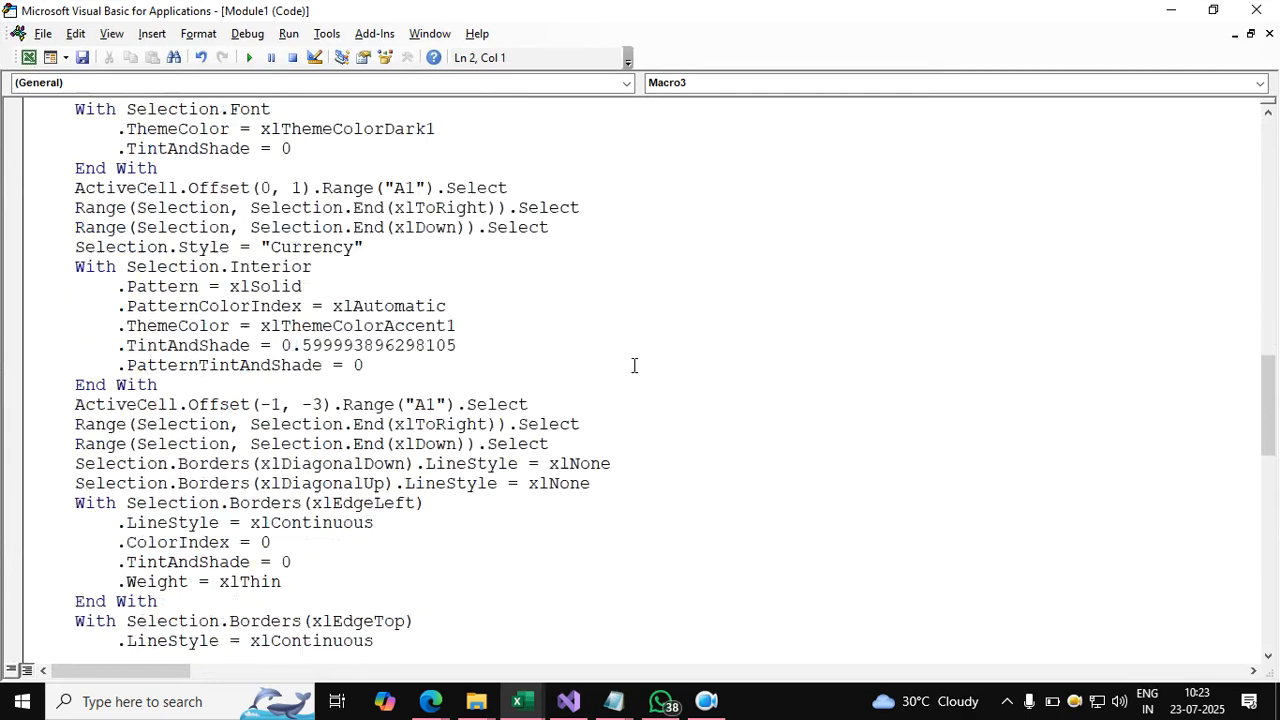
pyautogui.scroll(2, 633, 365)
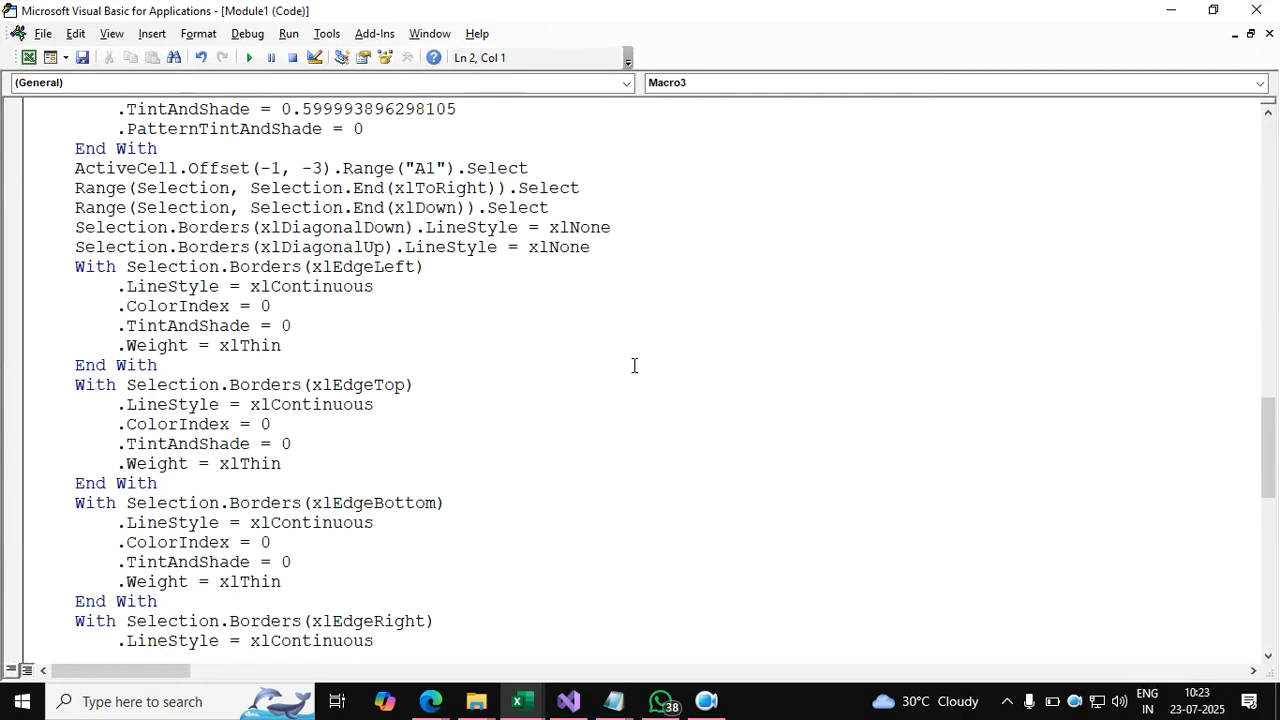
pyautogui.scroll(-6, 633, 365)
pyautogui.scroll(-3, 633, 365)
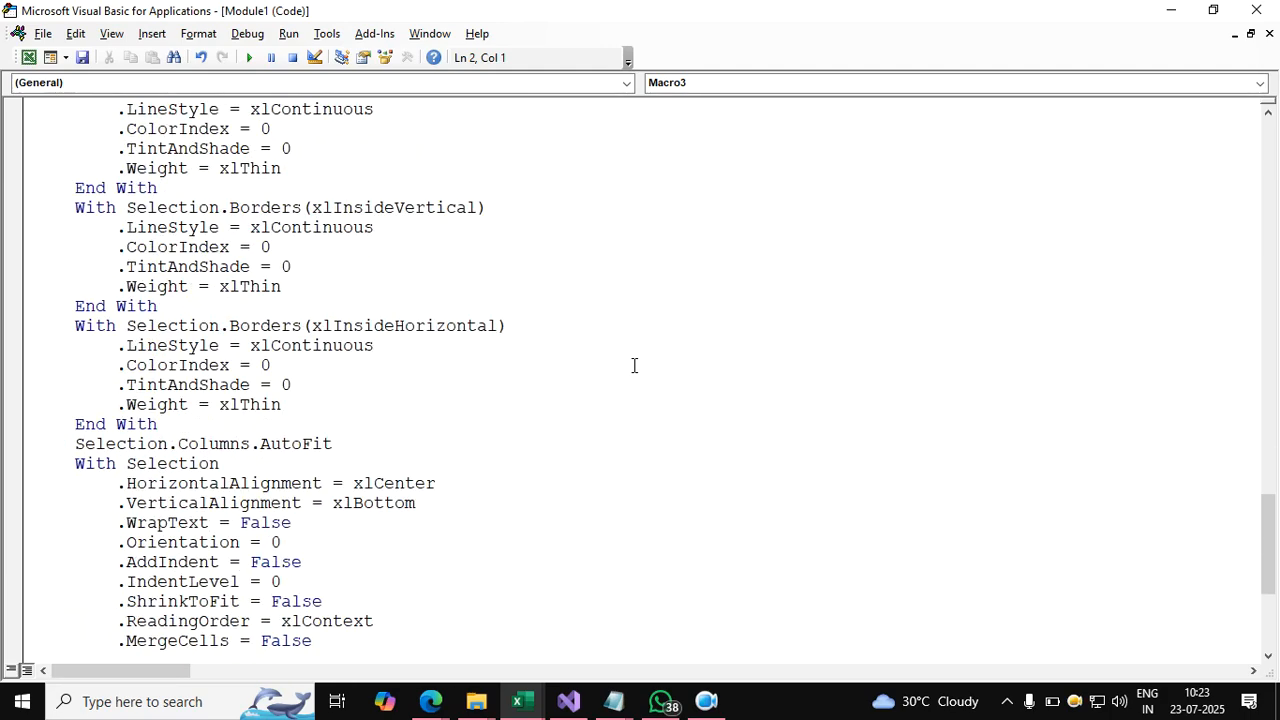
pyautogui.scroll(19, 633, 365)
pyautogui.scroll(16, 633, 365)
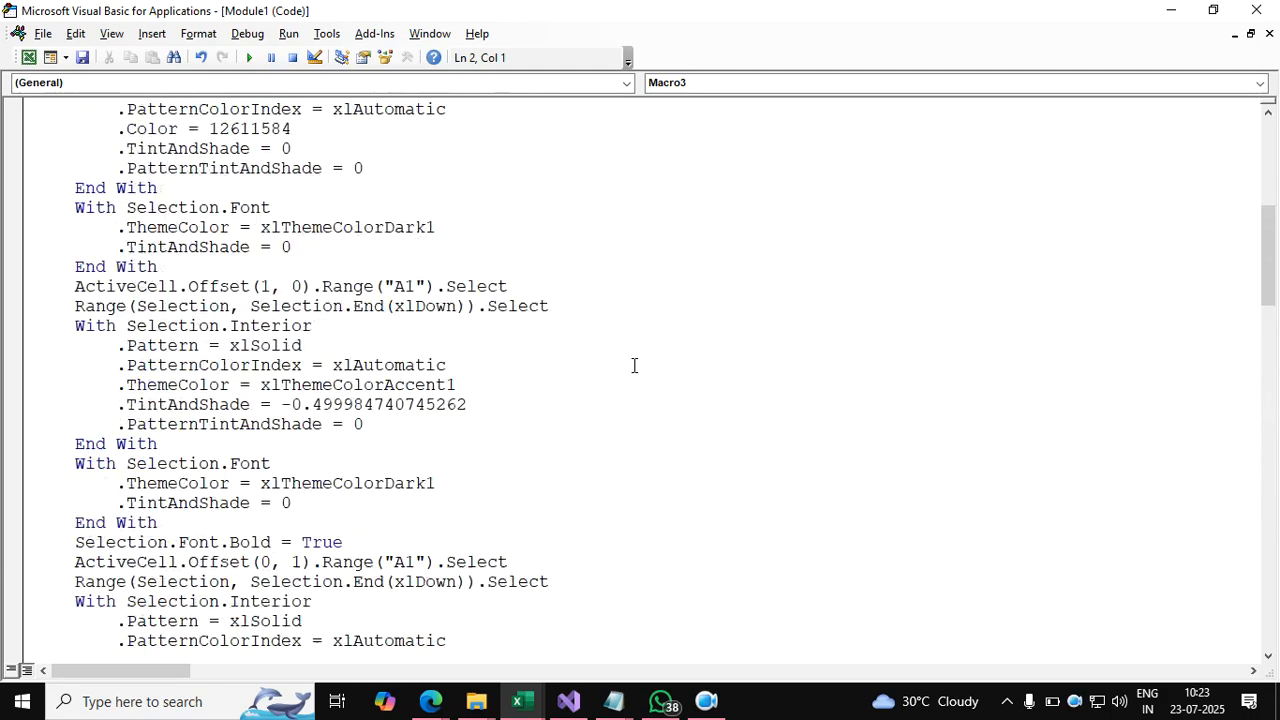
pyautogui.scroll(-10, 633, 365)
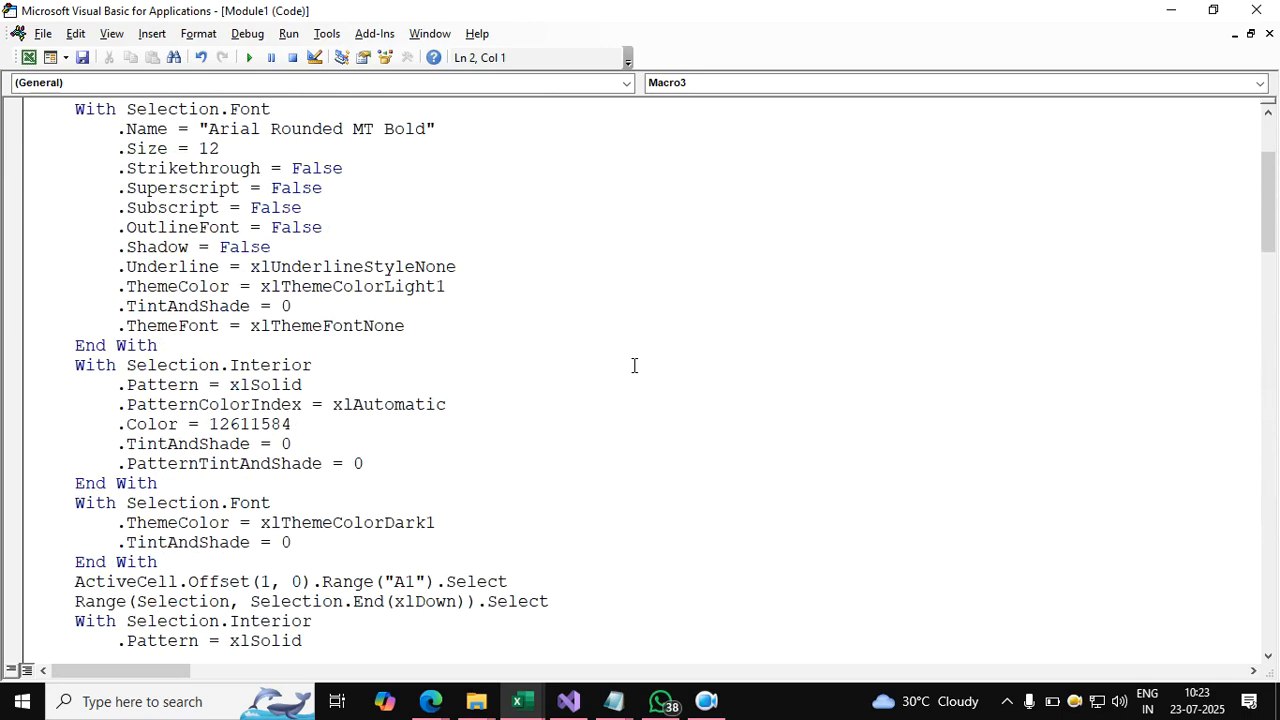
pyautogui.scroll(-1, 633, 365)
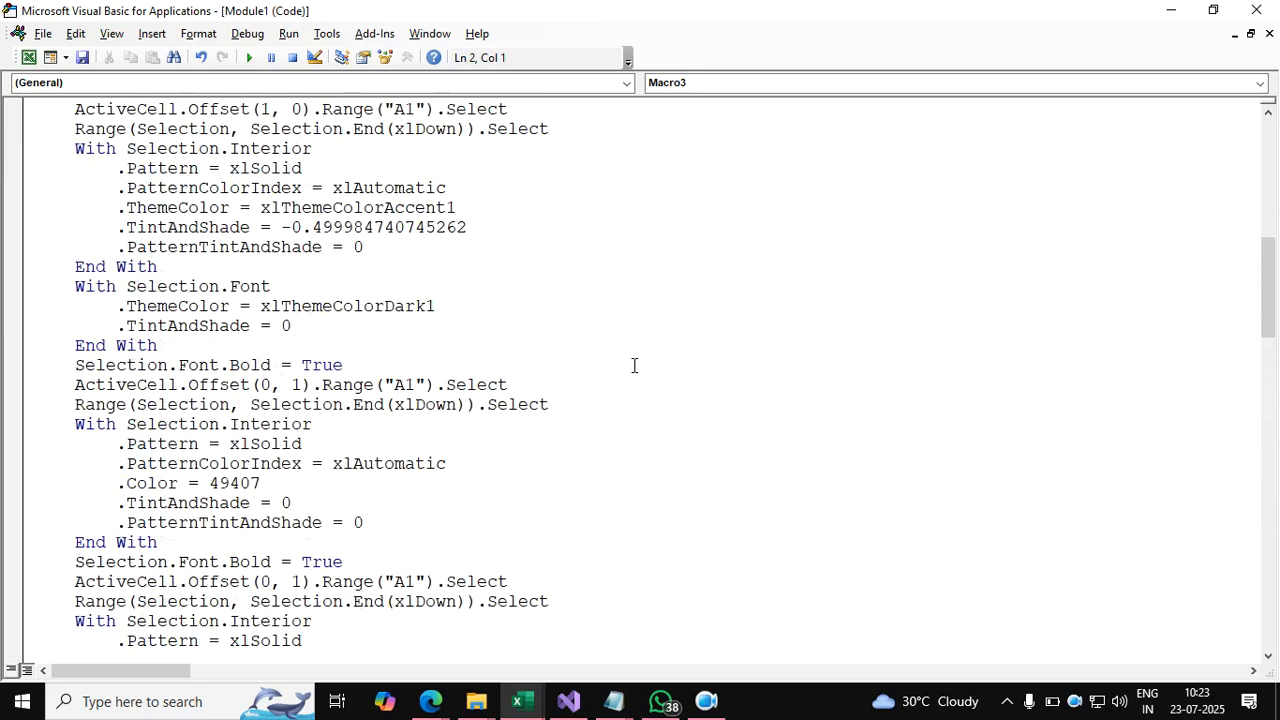
pyautogui.moveTo(940, 20); pyautogui.dragTo(697, 40)
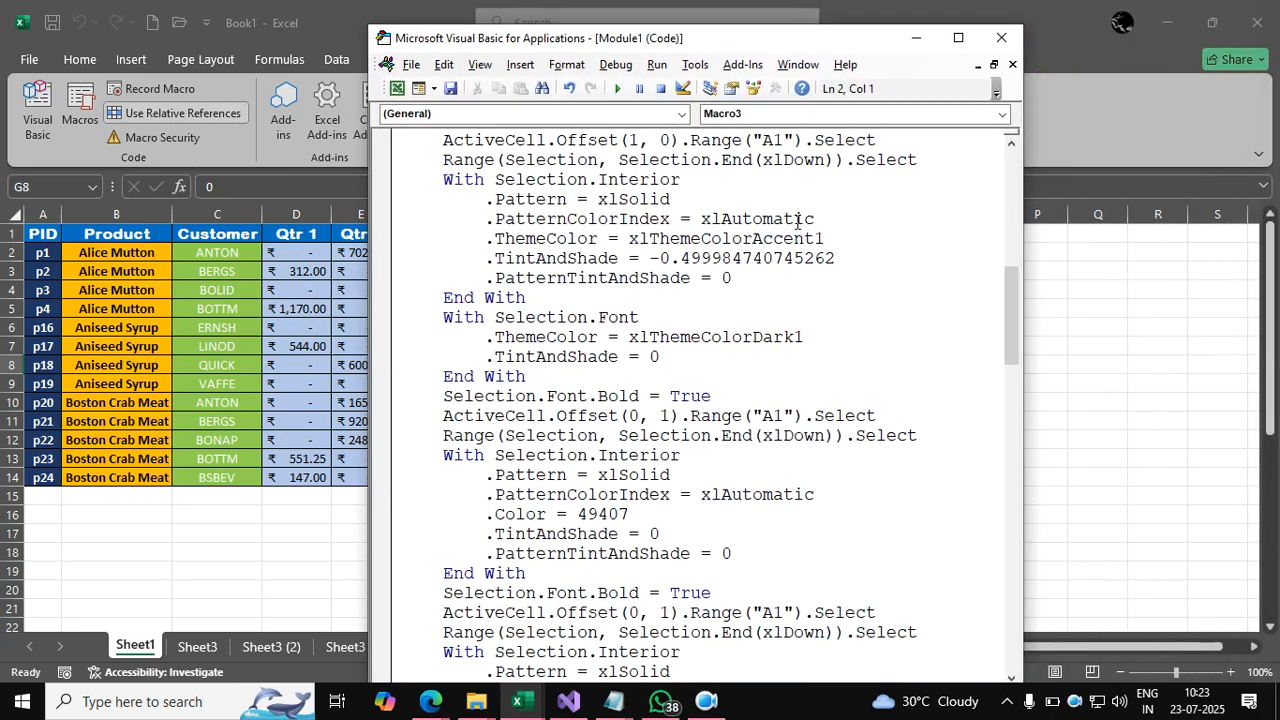
pyautogui.scroll(-3, 797, 221)
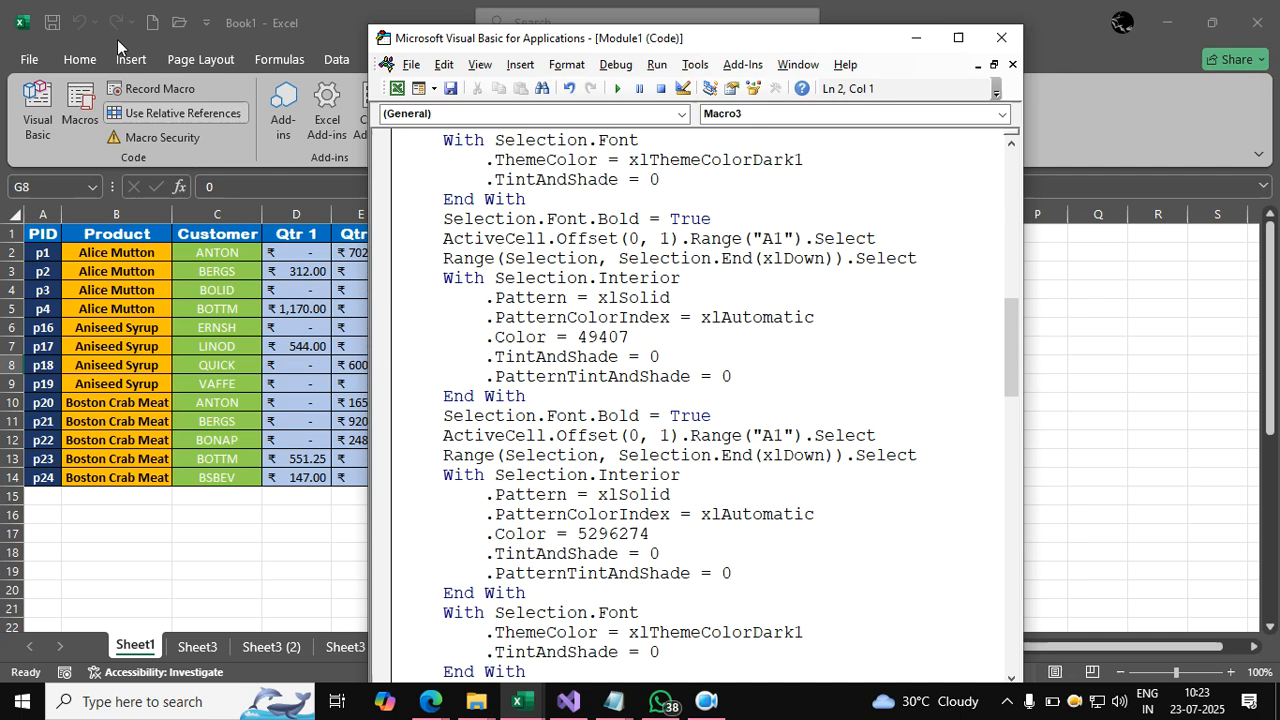
pyautogui.click(775, 284)
pyautogui.scroll(20, 772, 287)
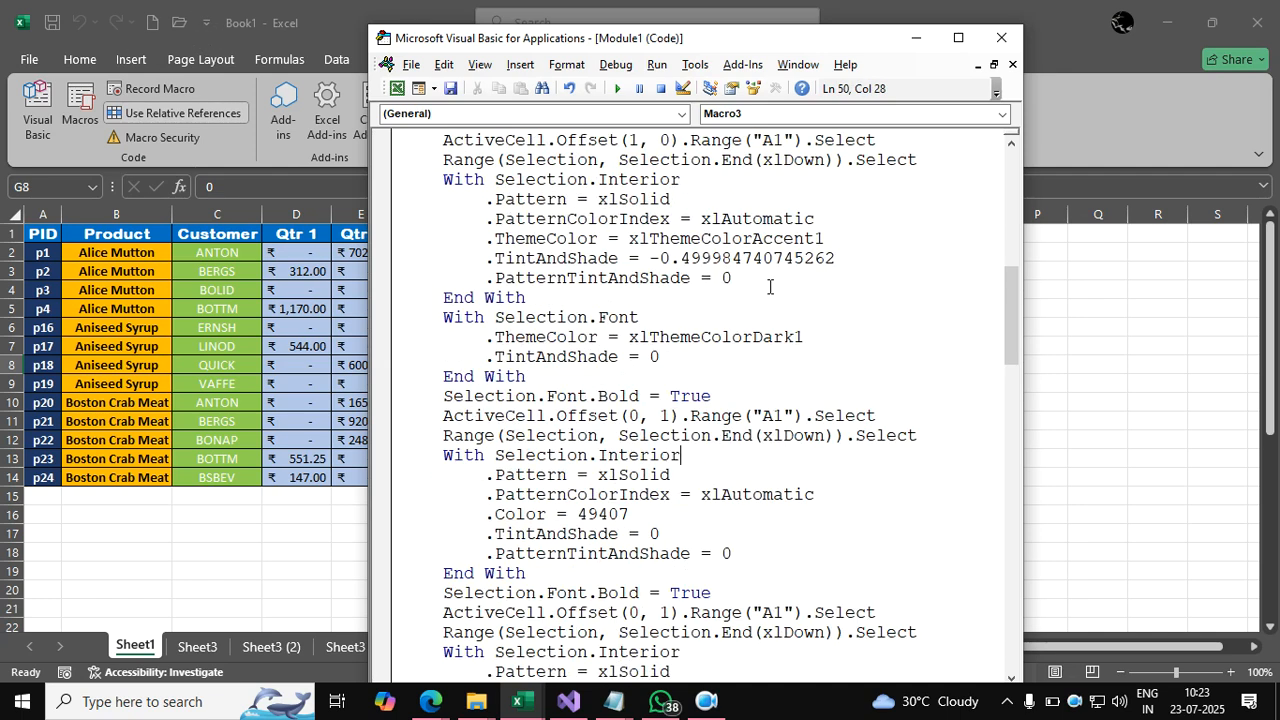
pyautogui.scroll(1, 770, 287)
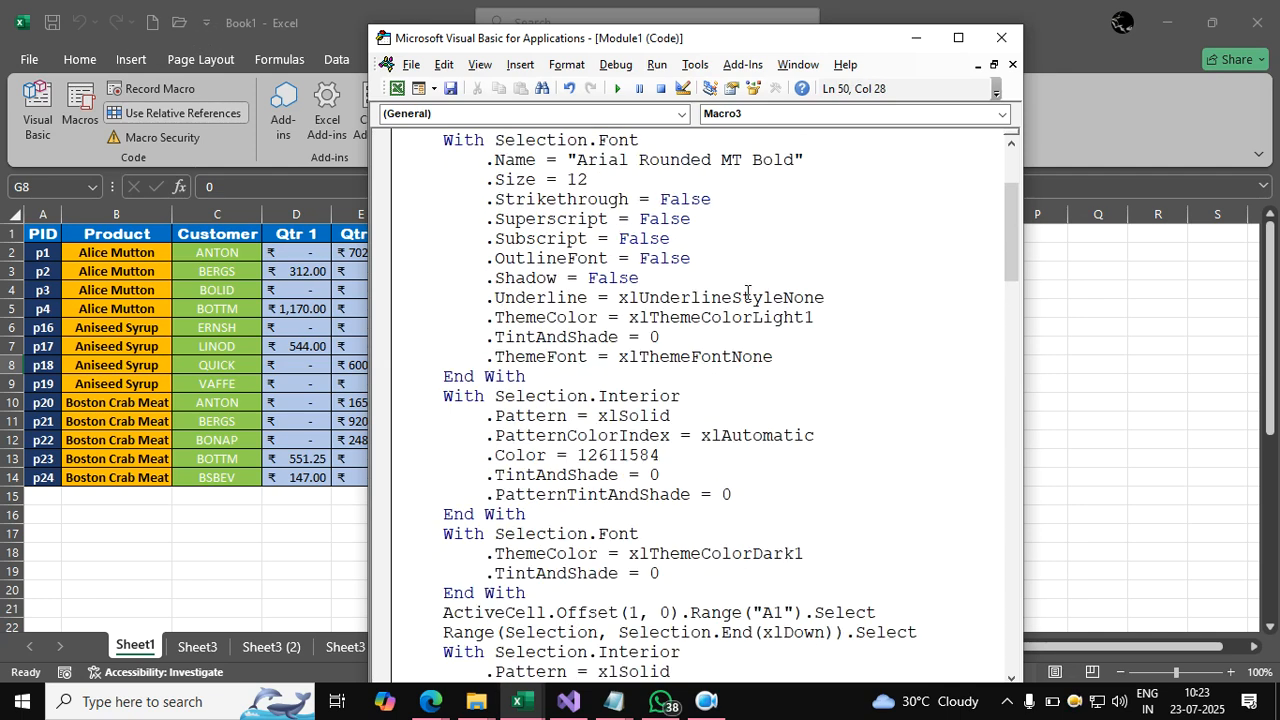
pyautogui.moveTo(1022, 387); pyautogui.dragTo(1247, 366)
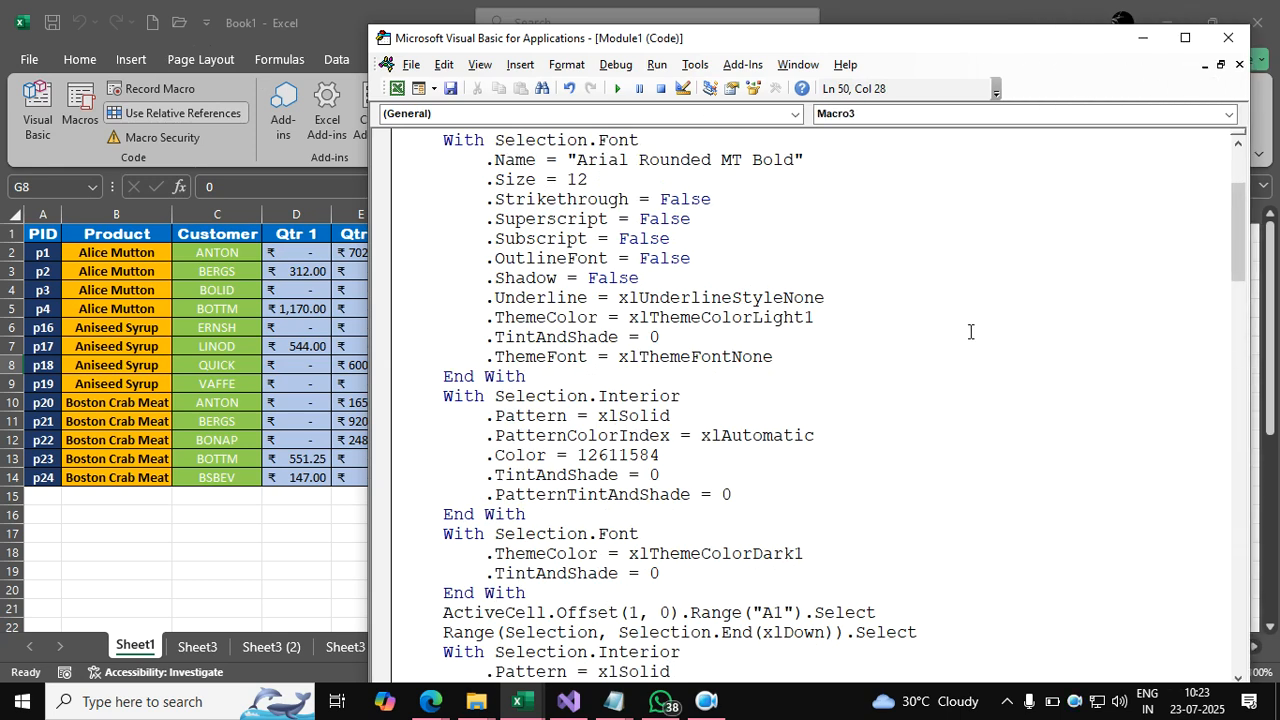
pyautogui.scroll(3, 971, 332)
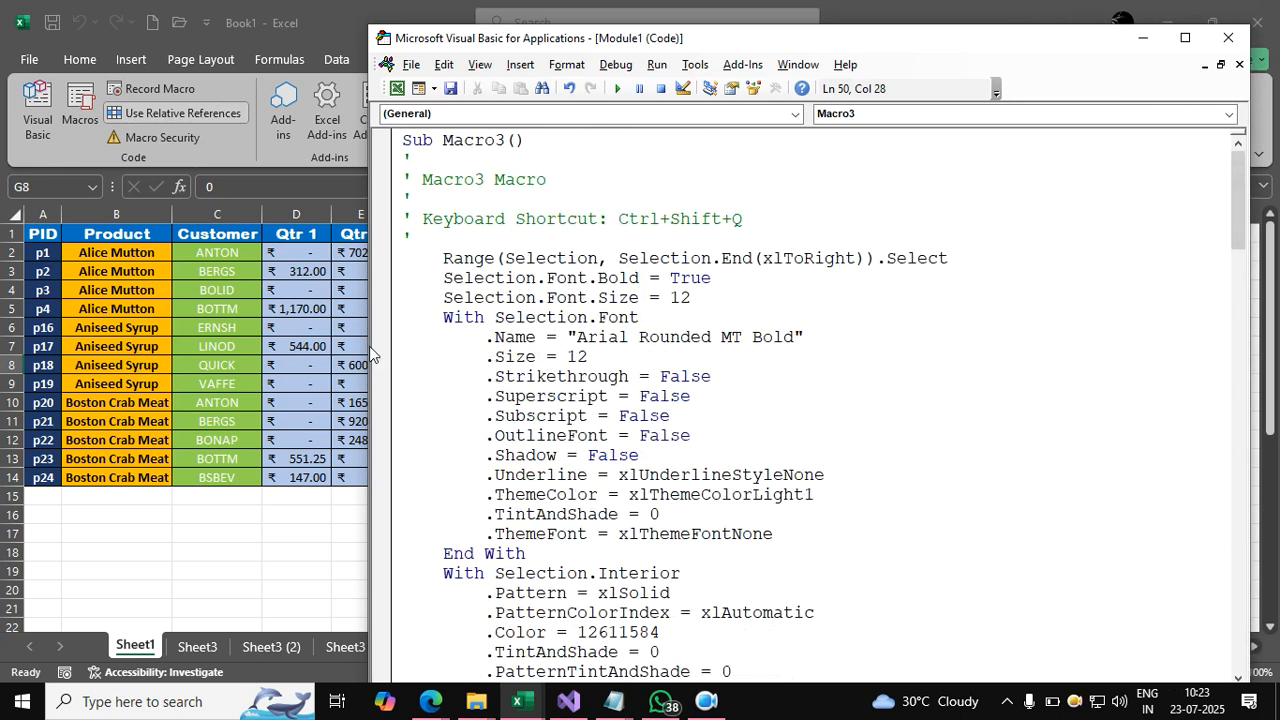
# Close the VBA editor, then reopen Macro3's code from the Macros list.
pyautogui.click(1226, 45)
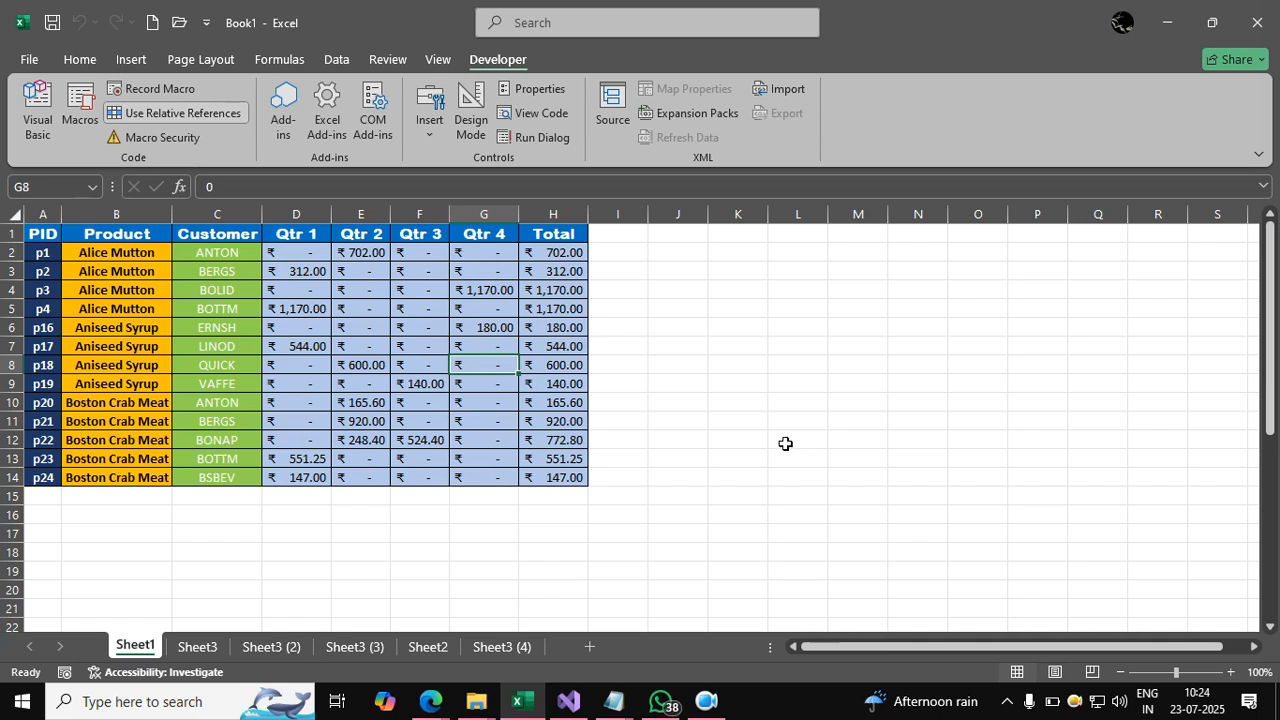
pyautogui.click(95, 118)
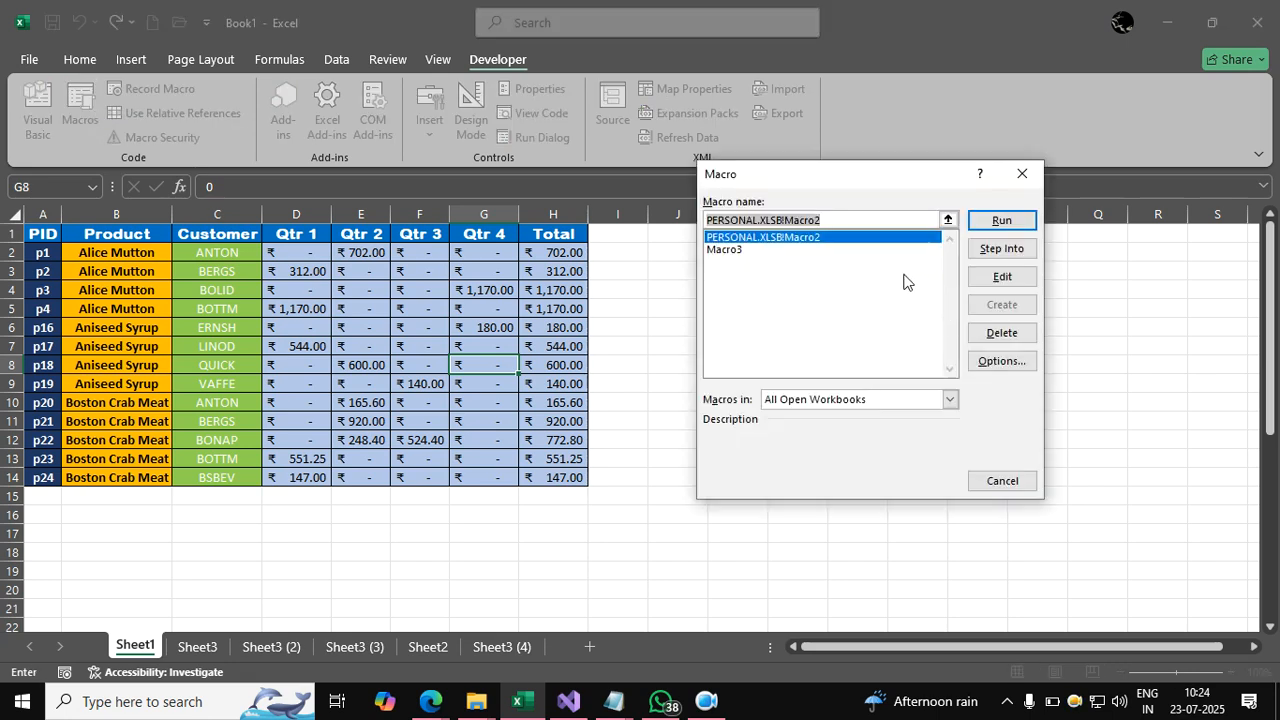
pyautogui.click(731, 250)
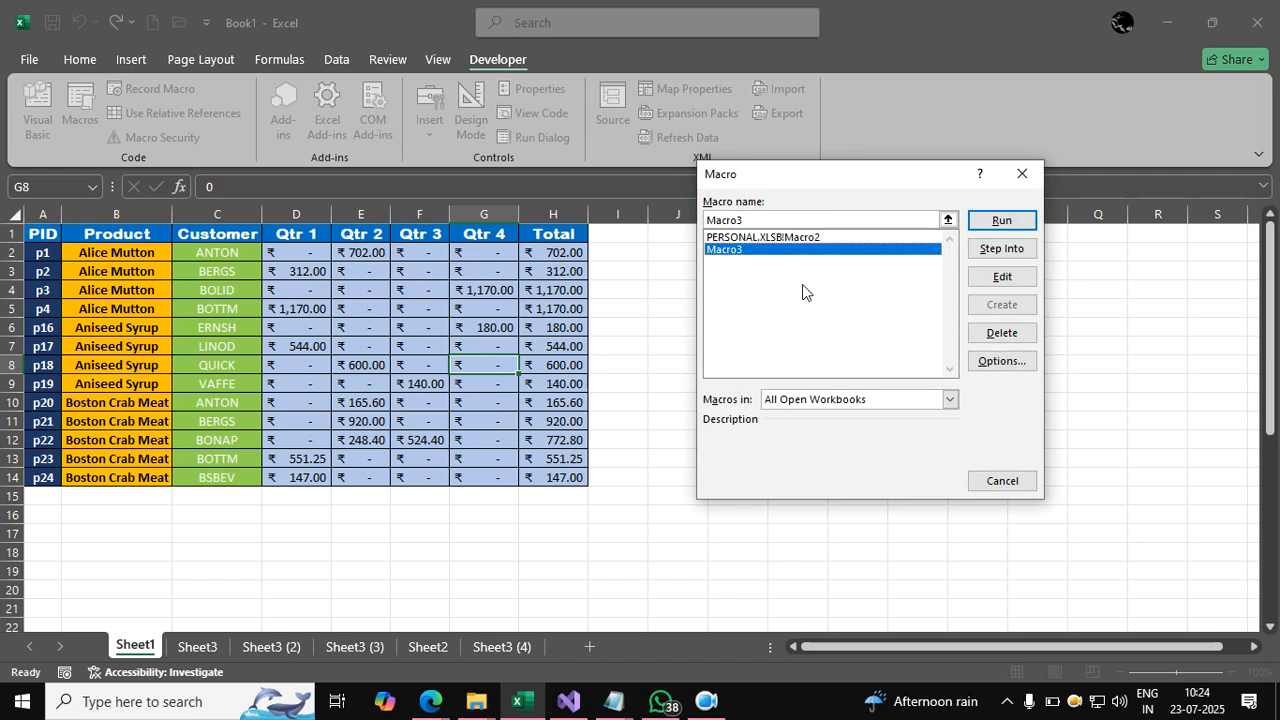
pyautogui.click(1006, 277)
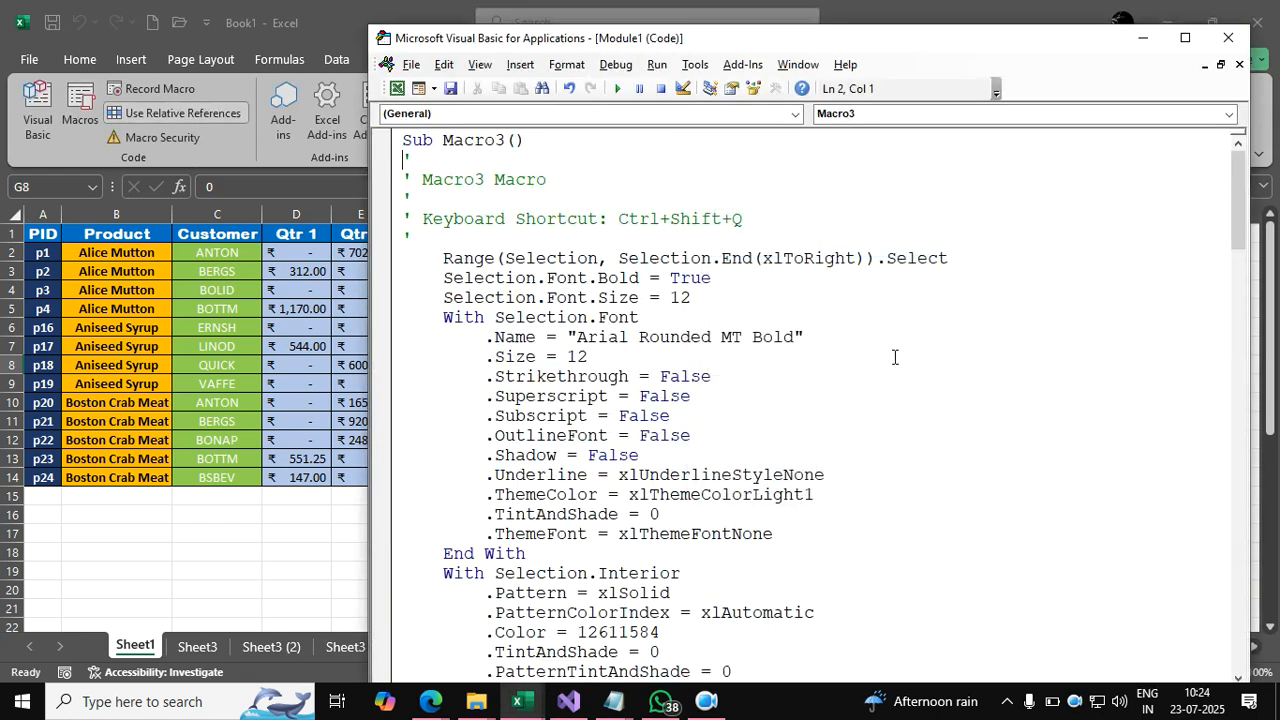
# Maximize the code editor, scroll through Macro3, and draw a red arrow with a label.
pyautogui.doubleClick(840, 48)
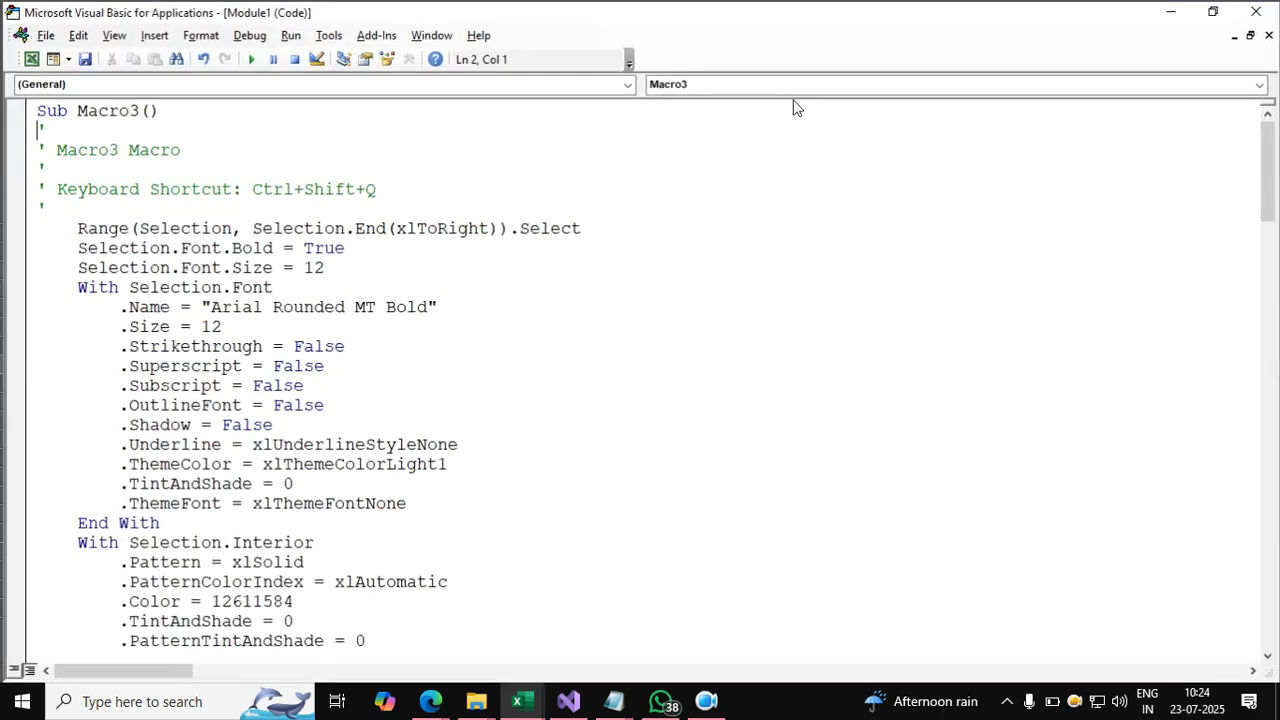
pyautogui.scroll(-7, 505, 328)
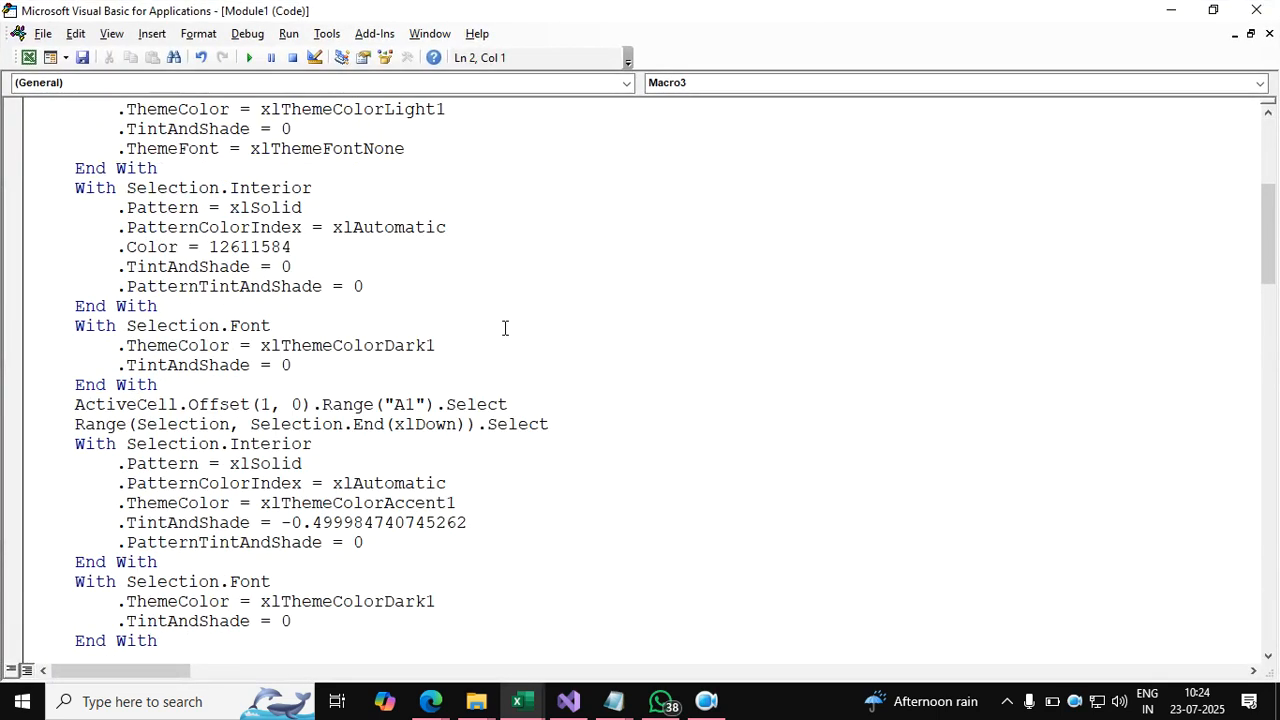
pyautogui.scroll(-5, 505, 328)
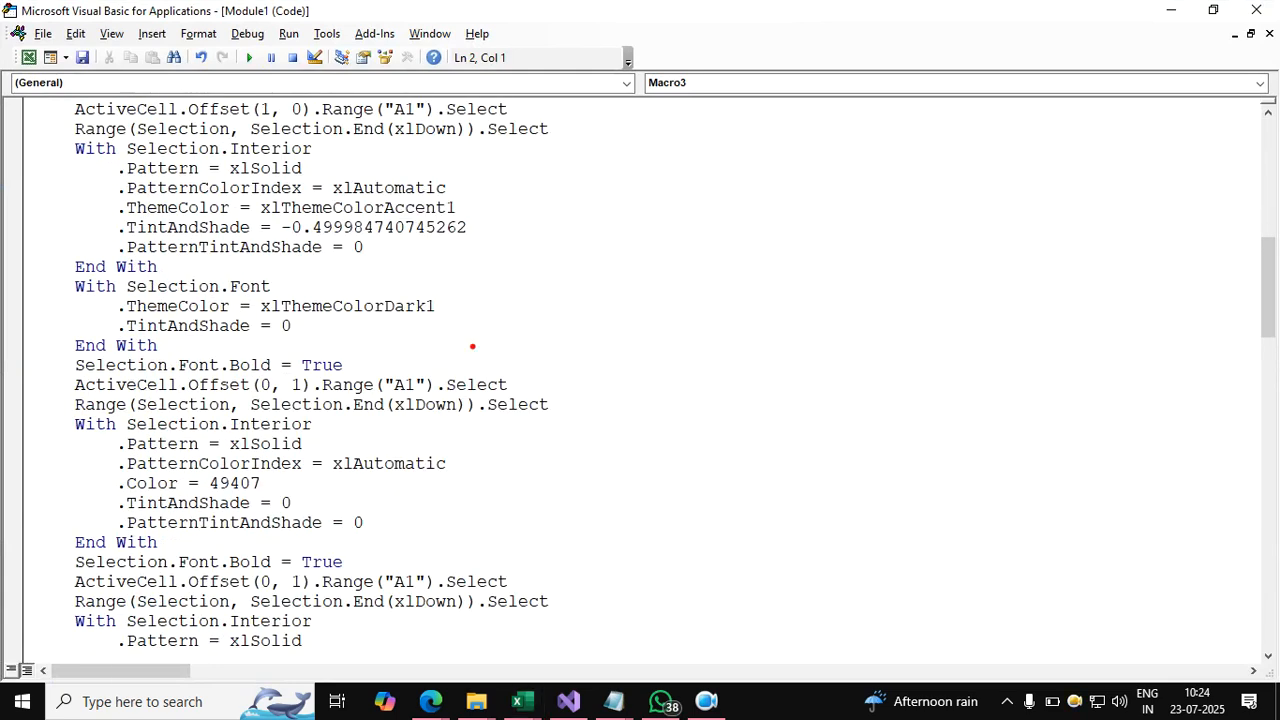
pyautogui.moveTo(846, 504); pyautogui.dragTo(640, 315)
pyautogui.moveTo(602, 304)
pyautogui.mouseDown()
pyautogui.moveTo(661, 287)
pyautogui.moveTo(620, 336)
pyautogui.mouseUp()
pyautogui.moveTo(524, 298)
pyautogui.mouseDown()
pyautogui.moveTo(597, 199)
pyautogui.moveTo(621, 232)
pyautogui.mouseUp()
pyautogui.moveTo(662, 176)
pyautogui.mouseDown()
pyautogui.moveTo(669, 223)
pyautogui.moveTo(715, 216)
pyautogui.mouseUp()
pyautogui.moveTo(677, 203); pyautogui.dragTo(754, 186)
pyautogui.moveTo(772, 170)
pyautogui.mouseDown()
pyautogui.moveTo(795, 220)
pyautogui.moveTo(838, 186)
pyautogui.moveTo(900, 195)
pyautogui.moveTo(840, 190)
pyautogui.mouseUp()
# Underline the fill and font property lines in red and bracket the formatting block.
pyautogui.moveTo(216, 168); pyautogui.dragTo(408, 142)
pyautogui.moveTo(200, 200); pyautogui.dragTo(412, 184)
pyautogui.moveTo(240, 268); pyautogui.dragTo(380, 254)
pyautogui.moveTo(52, 314); pyautogui.dragTo(318, 324)
pyautogui.moveTo(76, 368); pyautogui.dragTo(268, 366)
pyautogui.moveTo(28, 452); pyautogui.dragTo(206, 448)
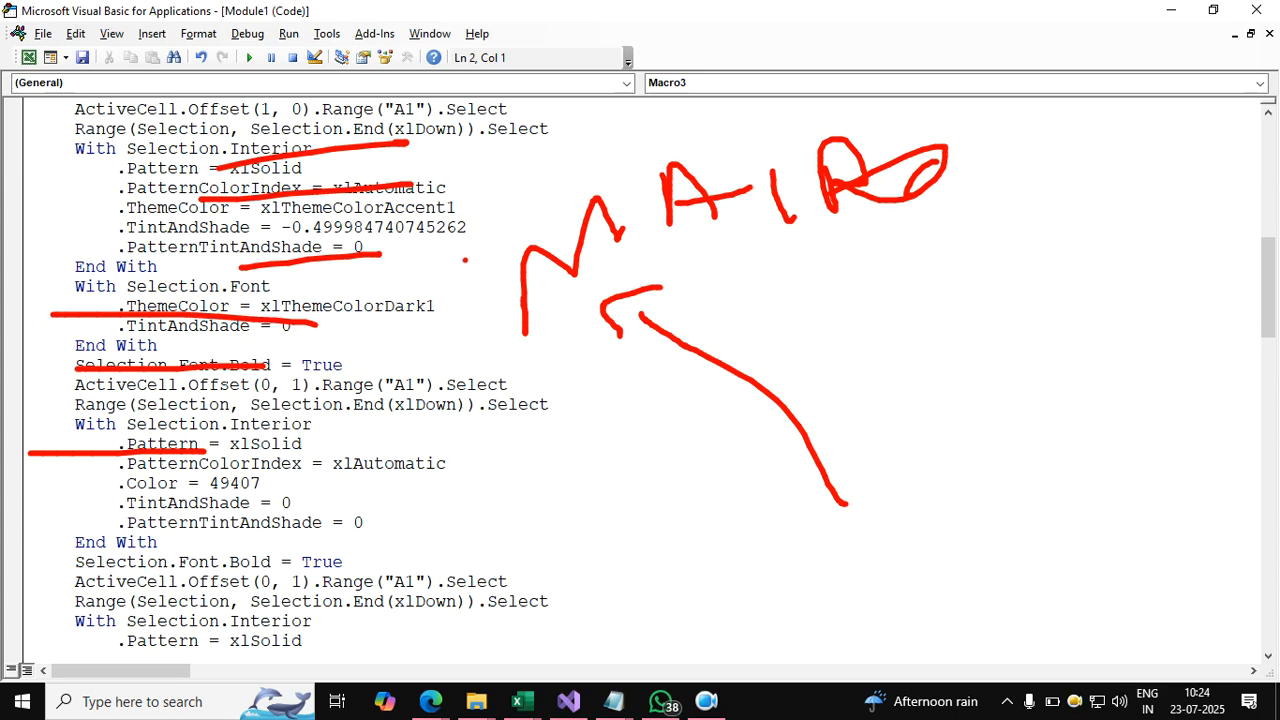
pyautogui.moveTo(517, 84)
pyautogui.mouseDown()
pyautogui.moveTo(464, 236)
pyautogui.moveTo(425, 603)
pyautogui.mouseUp()
# Hand-write 'VBA' in red ink below the arrow.
pyautogui.moveTo(628, 518)
pyautogui.mouseDown()
pyautogui.moveTo(672, 572)
pyautogui.moveTo(688, 522)
pyautogui.moveTo(735, 566)
pyautogui.mouseUp()
pyautogui.moveTo(724, 508)
pyautogui.mouseDown()
pyautogui.moveTo(790, 542)
pyautogui.moveTo(735, 589)
pyautogui.mouseUp()
pyautogui.moveTo(830, 584)
pyautogui.mouseDown()
pyautogui.moveTo(915, 540)
pyautogui.moveTo(932, 565)
pyautogui.mouseUp()
pyautogui.moveTo(868, 542); pyautogui.dragTo(904, 521)
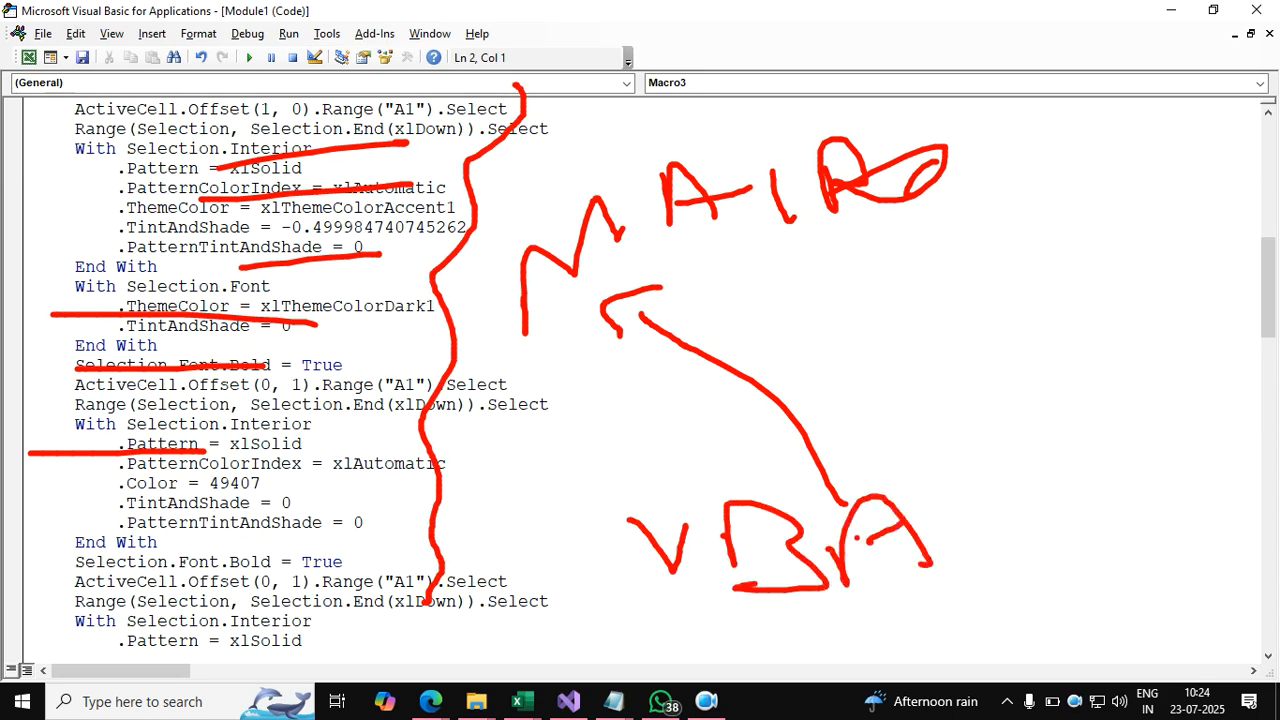
pyautogui.moveTo(934, 501); pyautogui.dragTo(904, 519)
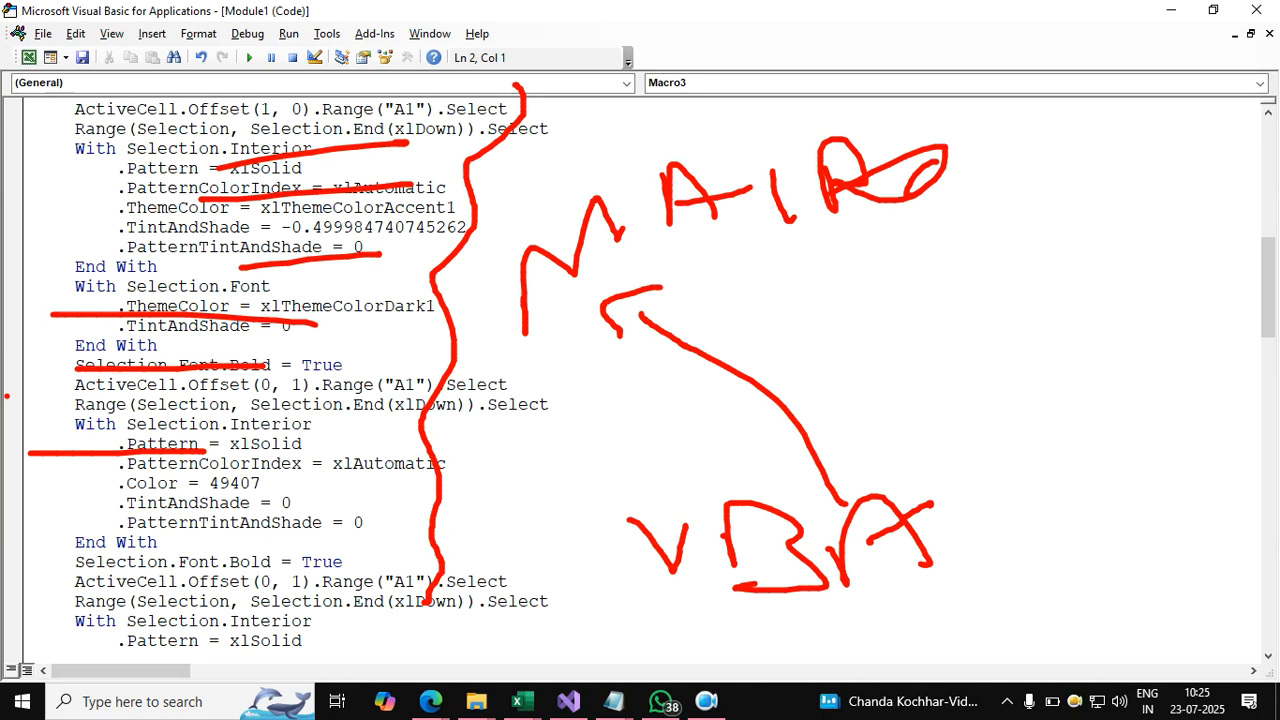
# Erase all the red pen markings from the Macro3 code with Escape.
pyautogui.press('Escape')
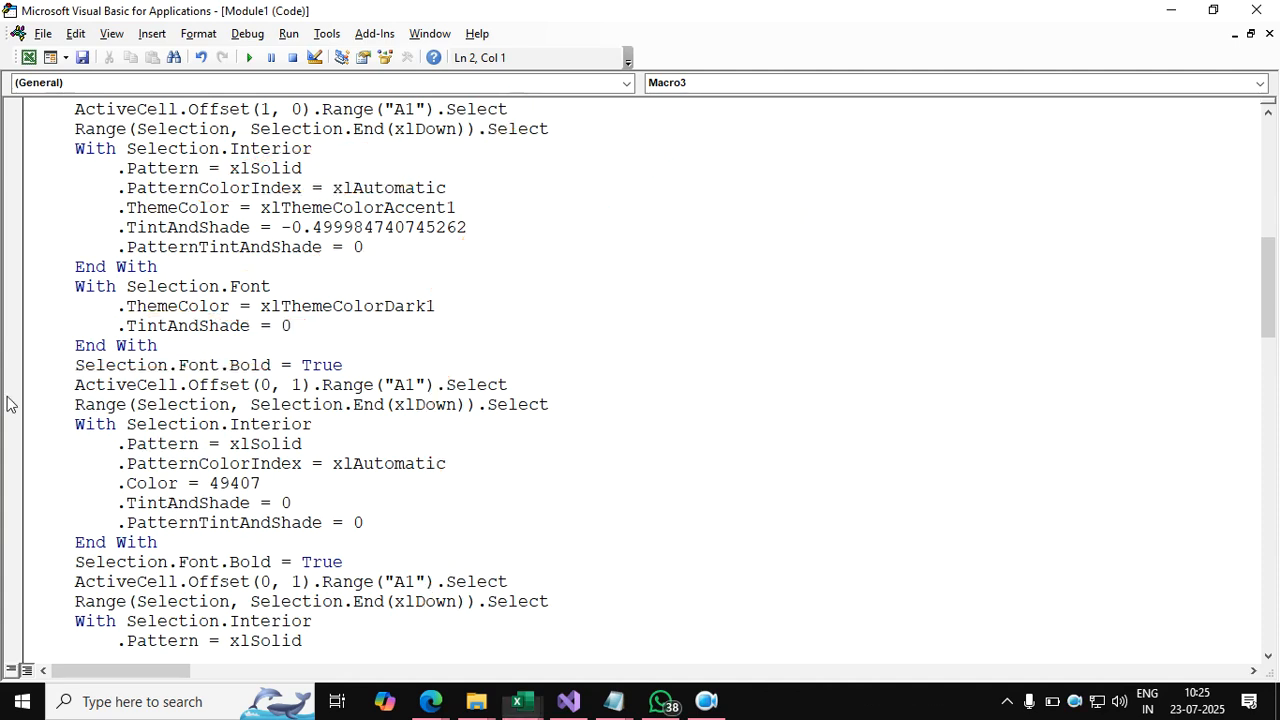
# Close the Visual Basic editor and select cell K10 beside Sheet1's table.
pyautogui.scroll(9, 10, 403)
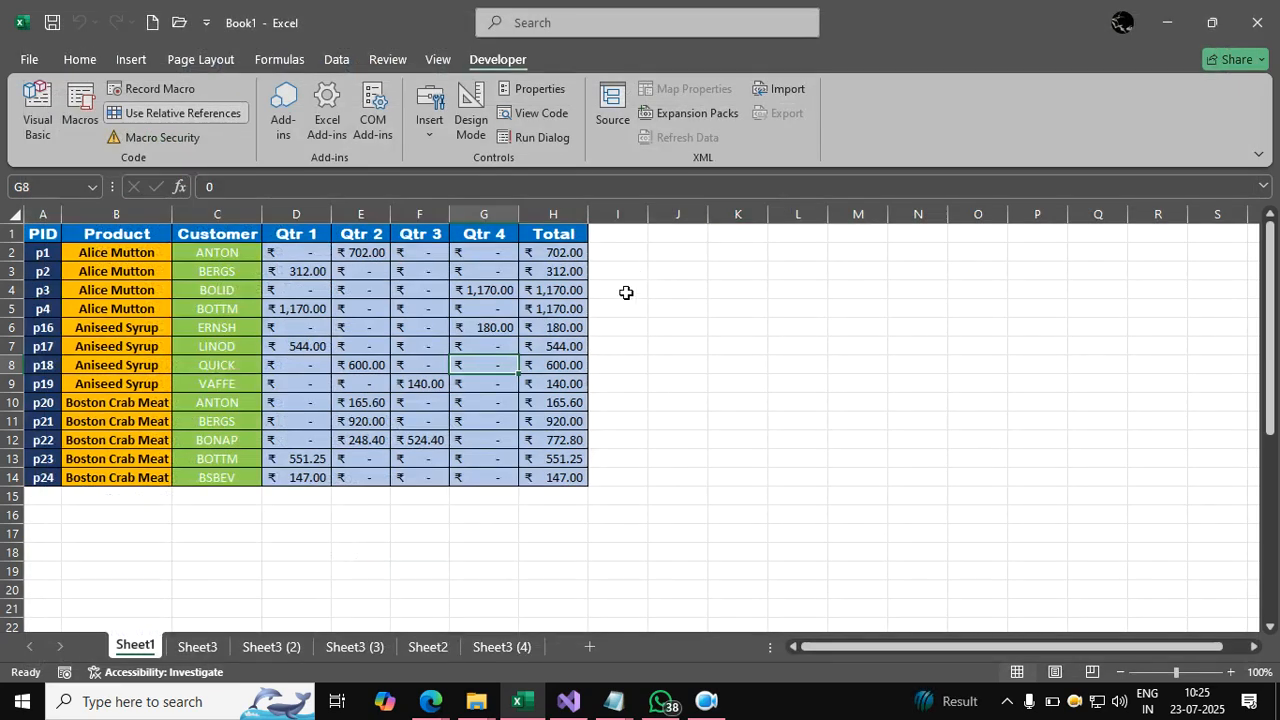
pyautogui.click(1256, 10)
pyautogui.click(750, 409)
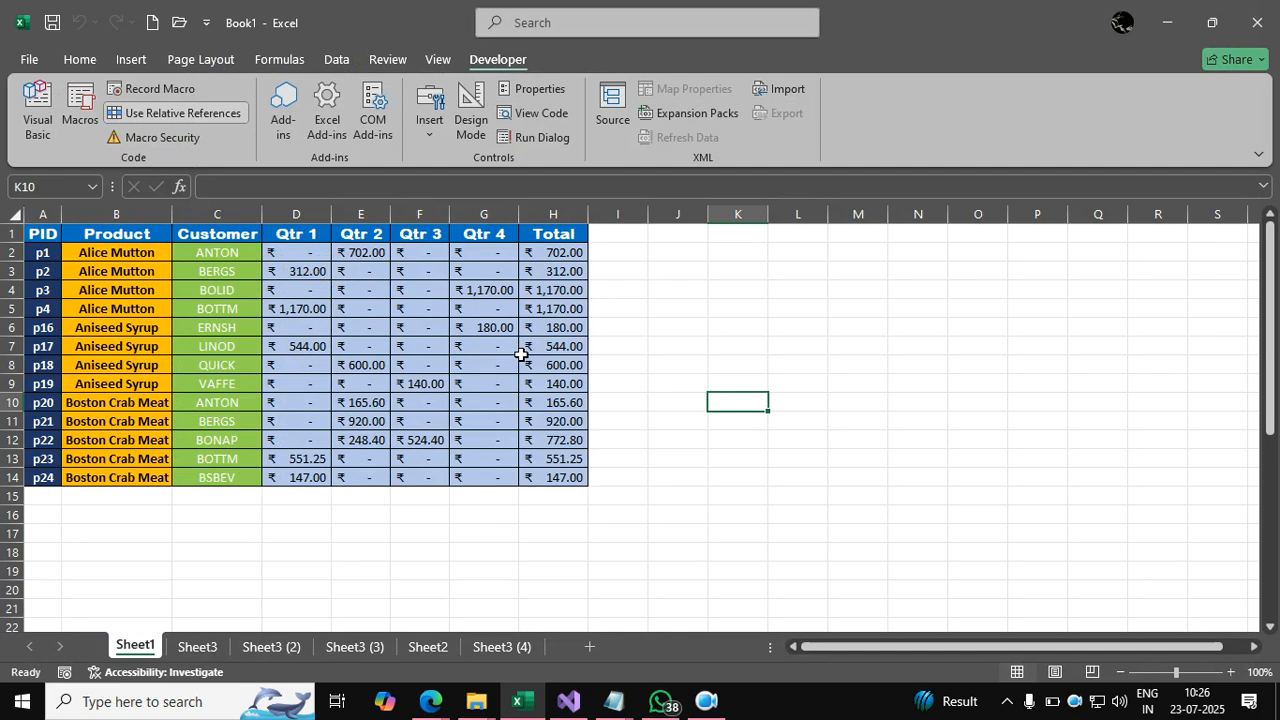
# Start Save As and browse to the Desktop folder.
pyautogui.click(30, 60)
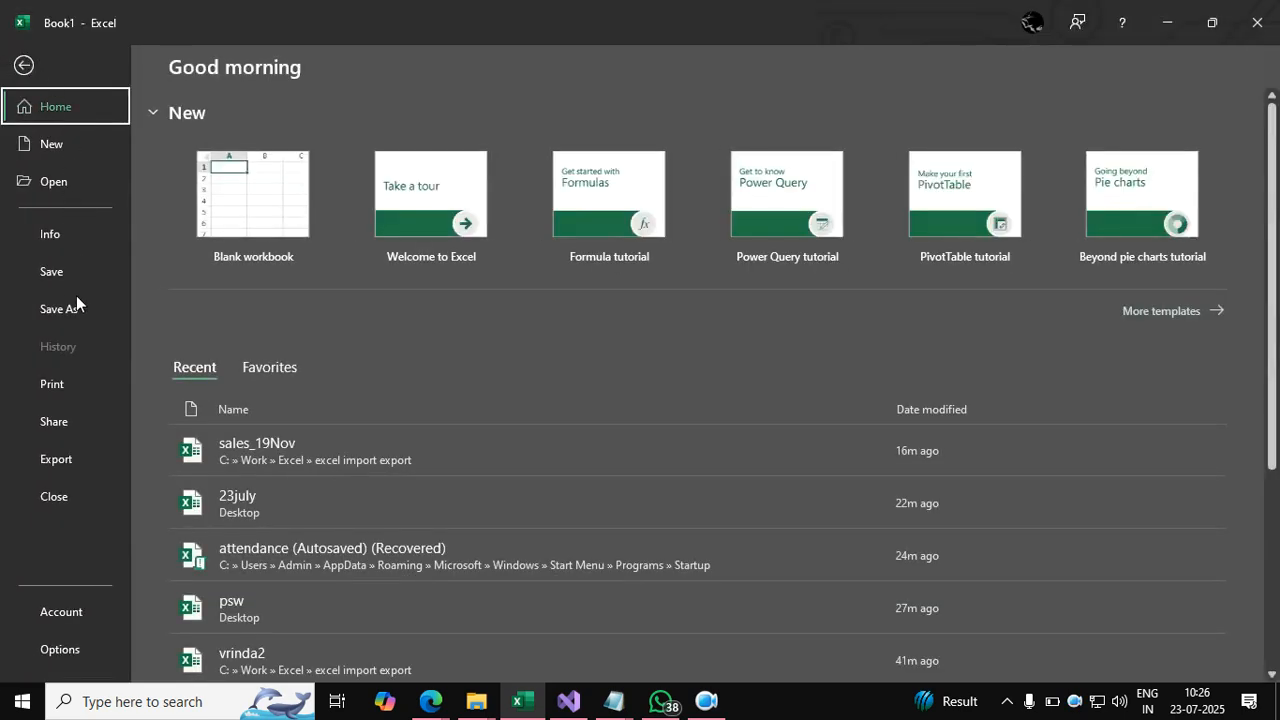
pyautogui.click(74, 308)
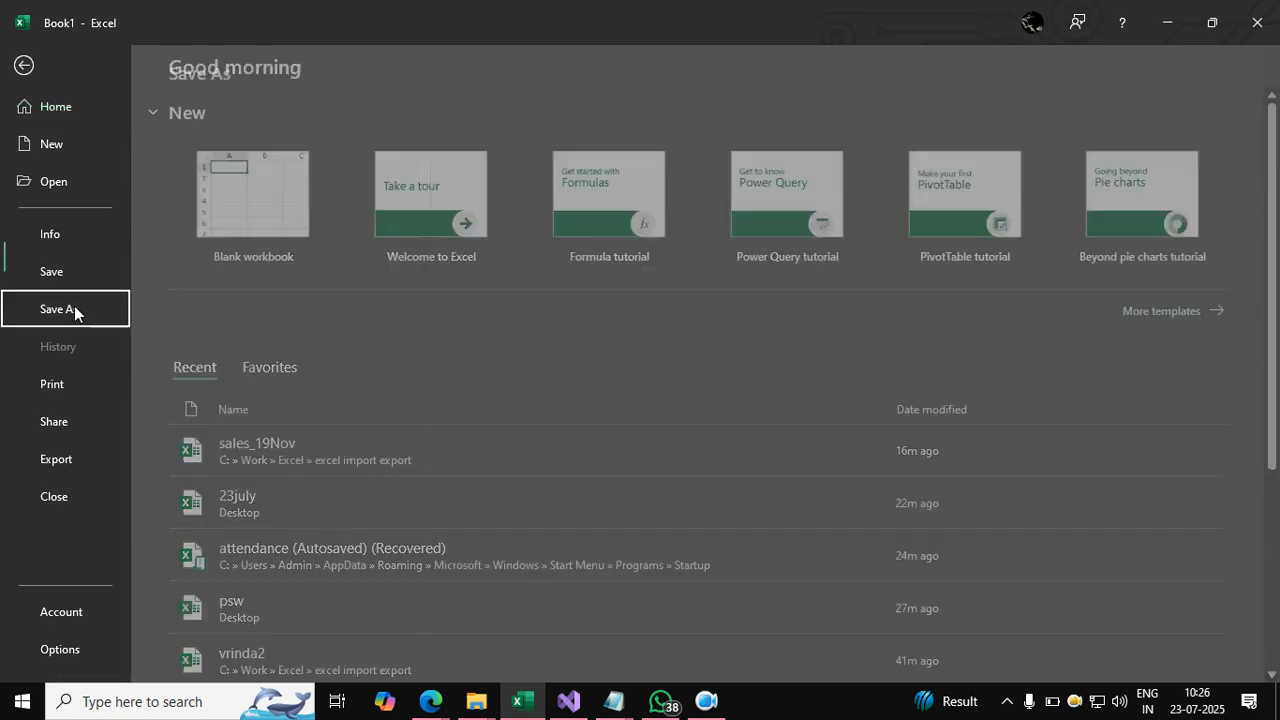
pyautogui.click(247, 407)
pyautogui.click(247, 405)
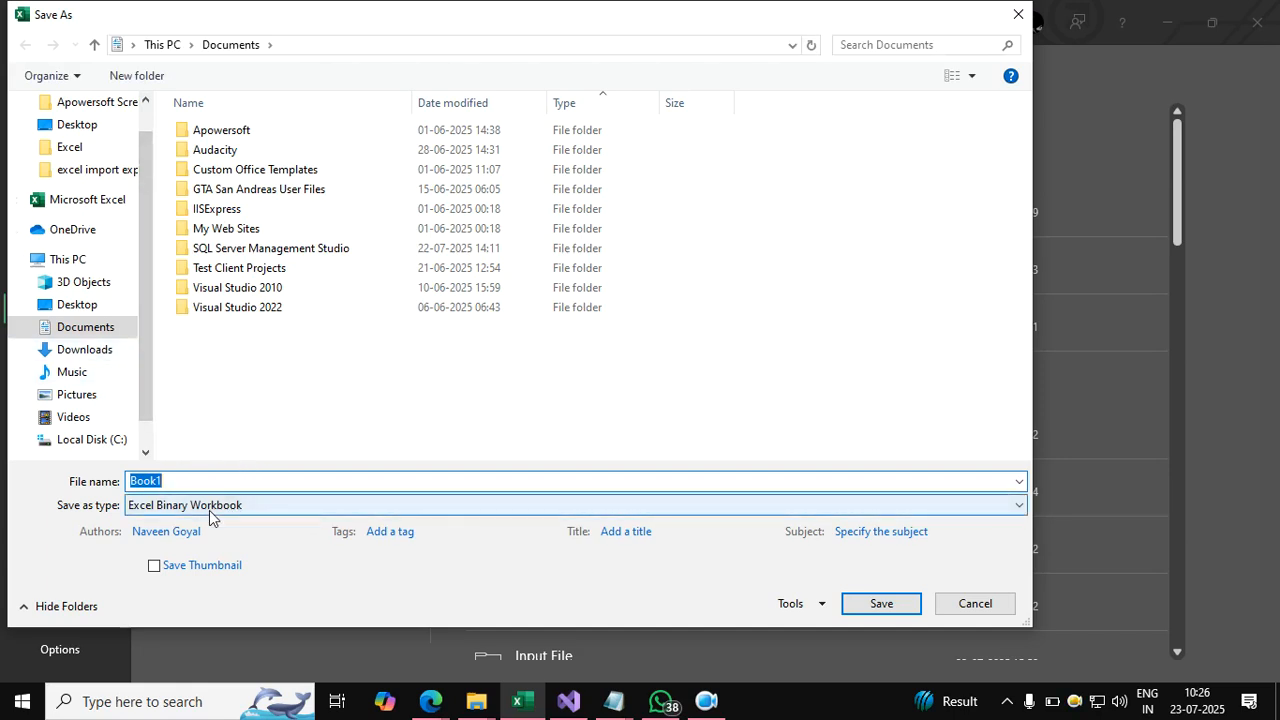
pyautogui.click(120, 304)
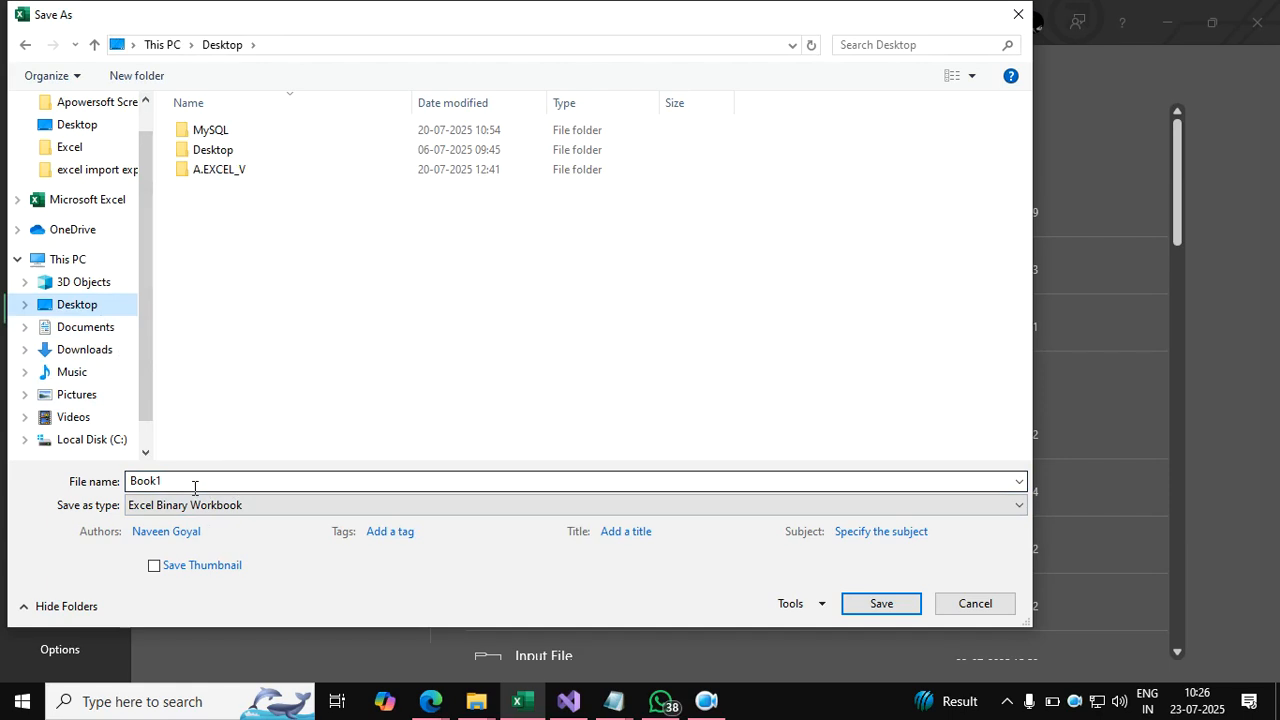
# Name the file 'mcr', choose the Excel Workbook format and save.
pyautogui.click(195, 487)
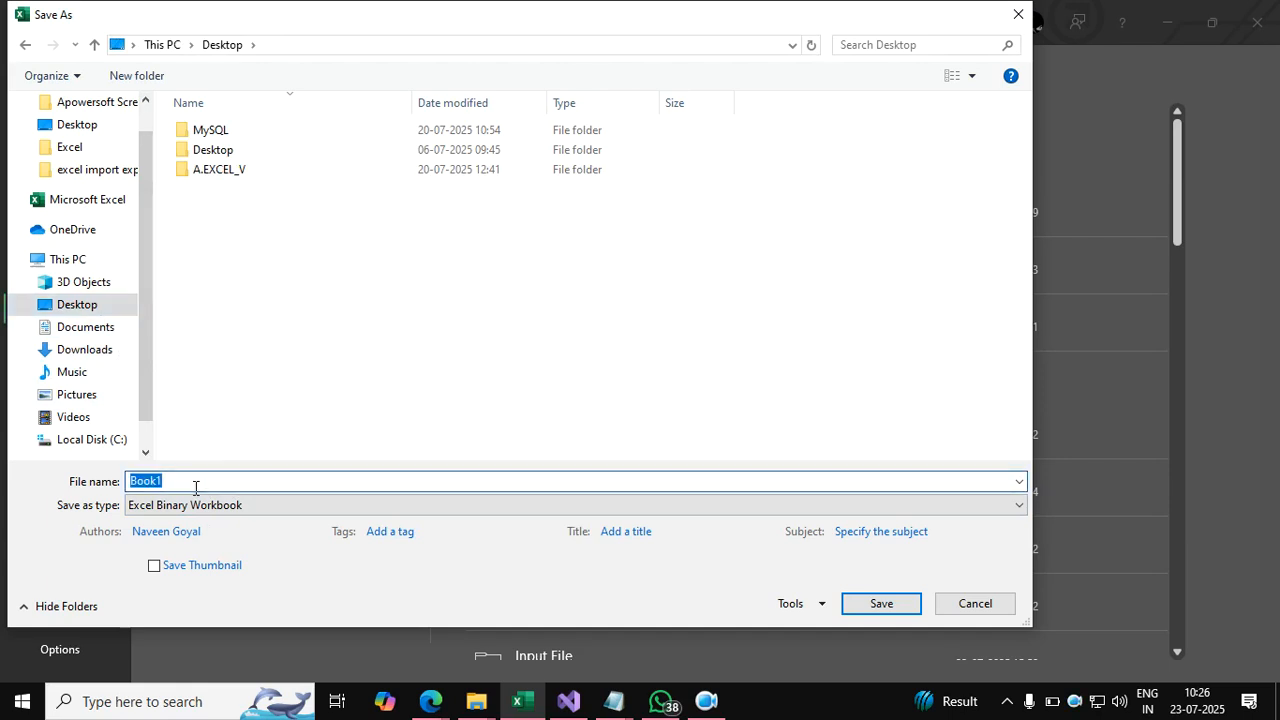
pyautogui.write('m')
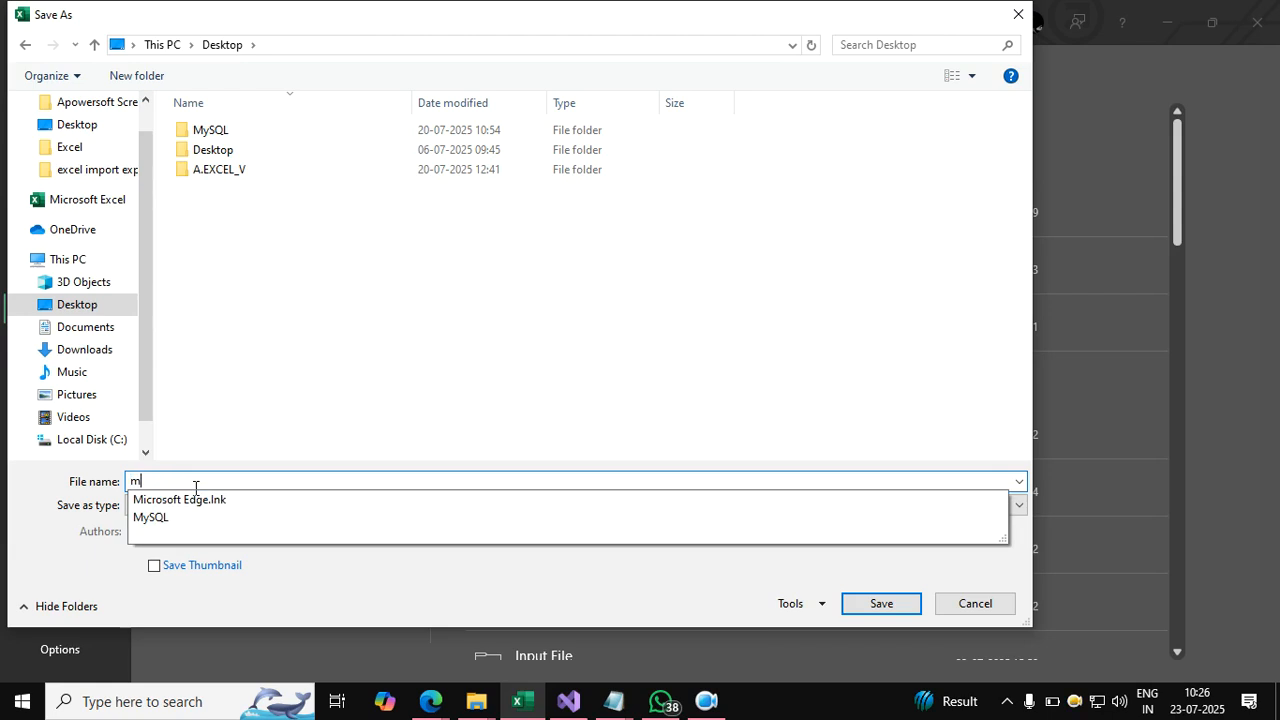
pyautogui.write('cr')
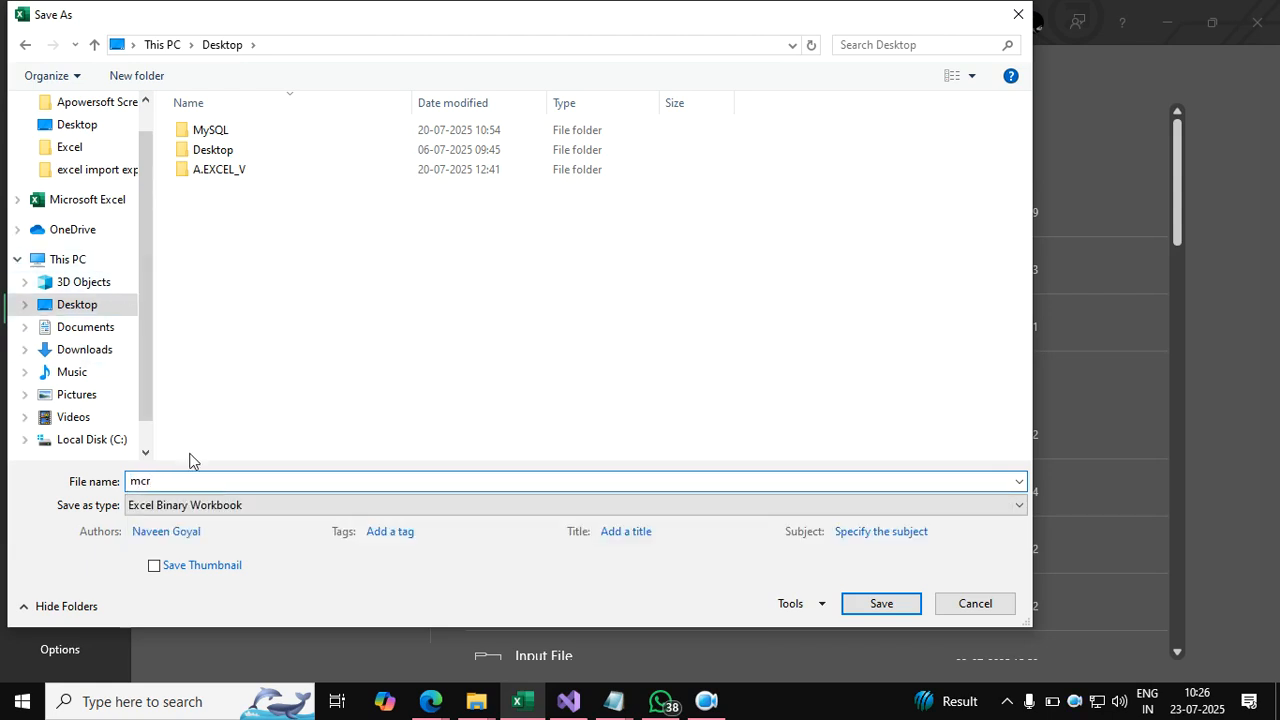
pyautogui.click(130, 508)
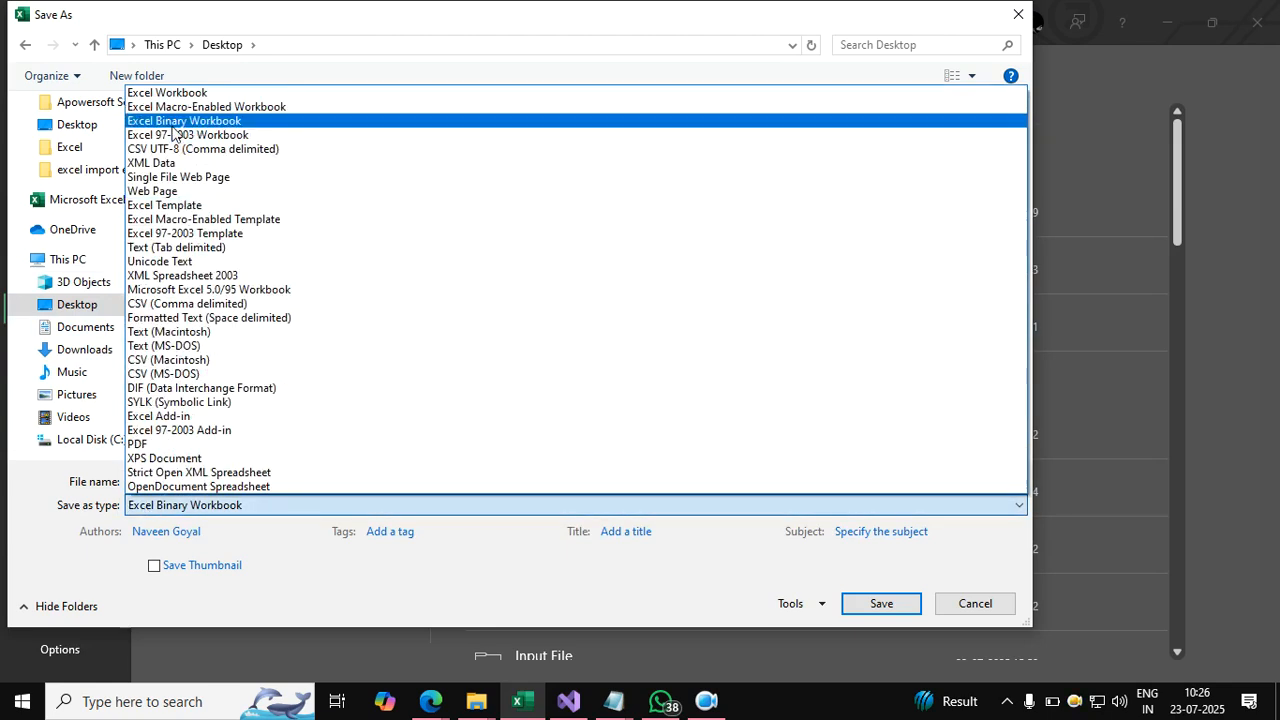
pyautogui.click(168, 93)
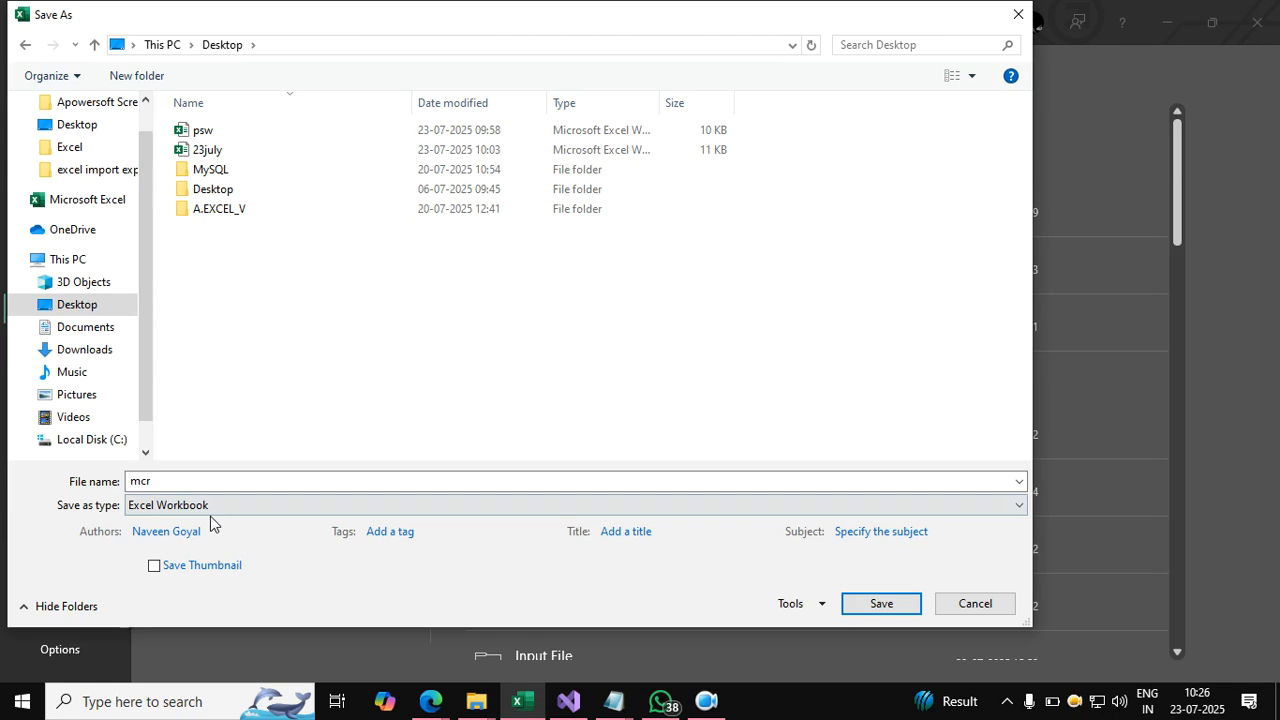
pyautogui.click(866, 604)
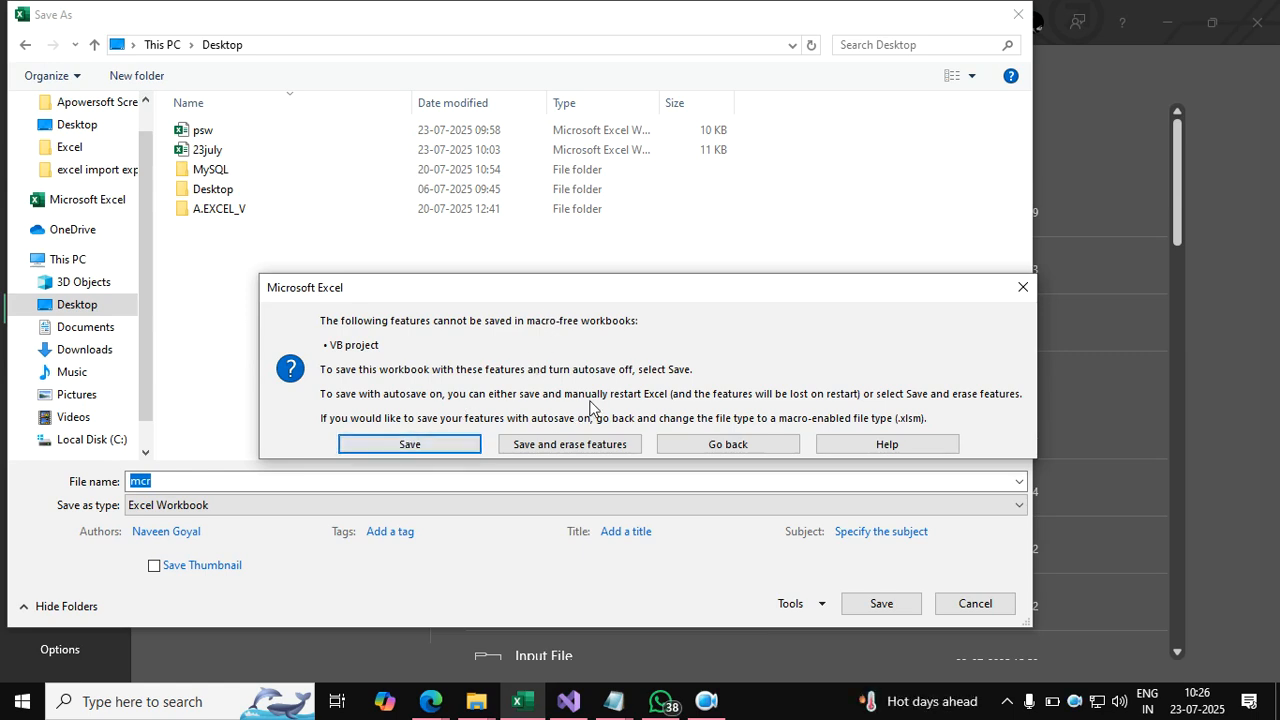
# Dismiss the macro-free warning, retry saving as Excel Workbook, and dismiss the warning again.
pyautogui.click(1022, 287)
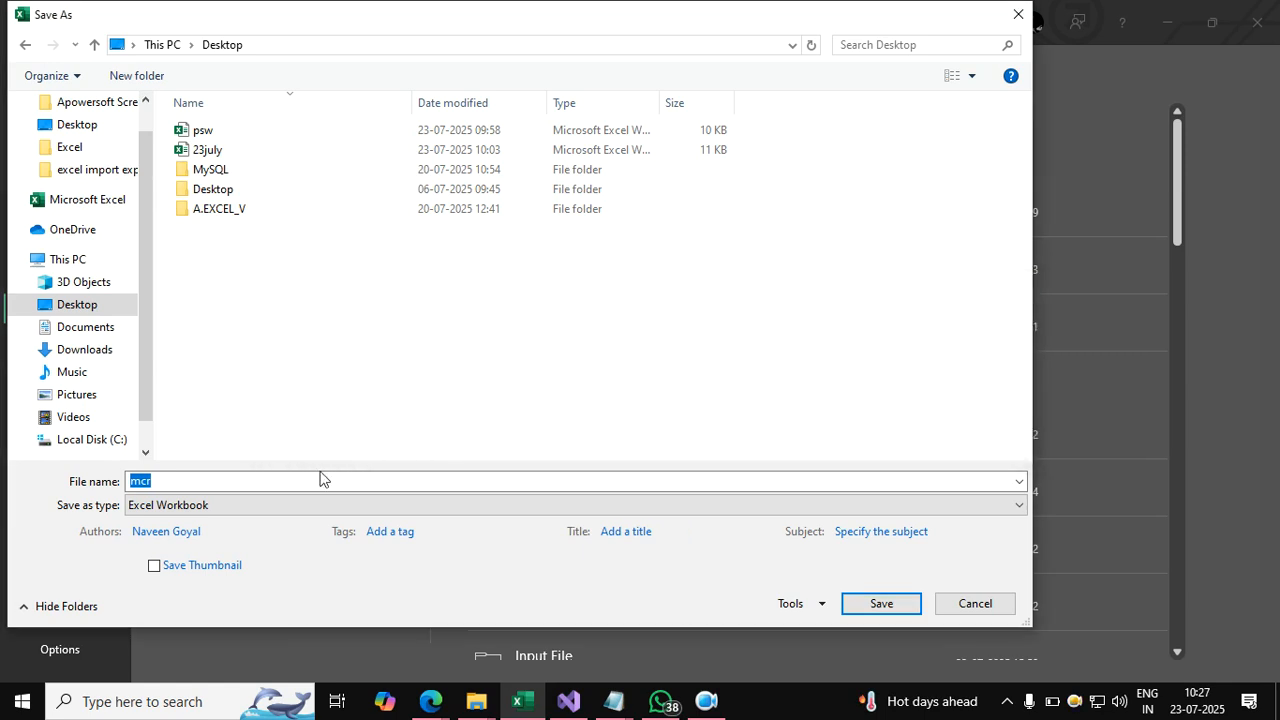
pyautogui.click(219, 509)
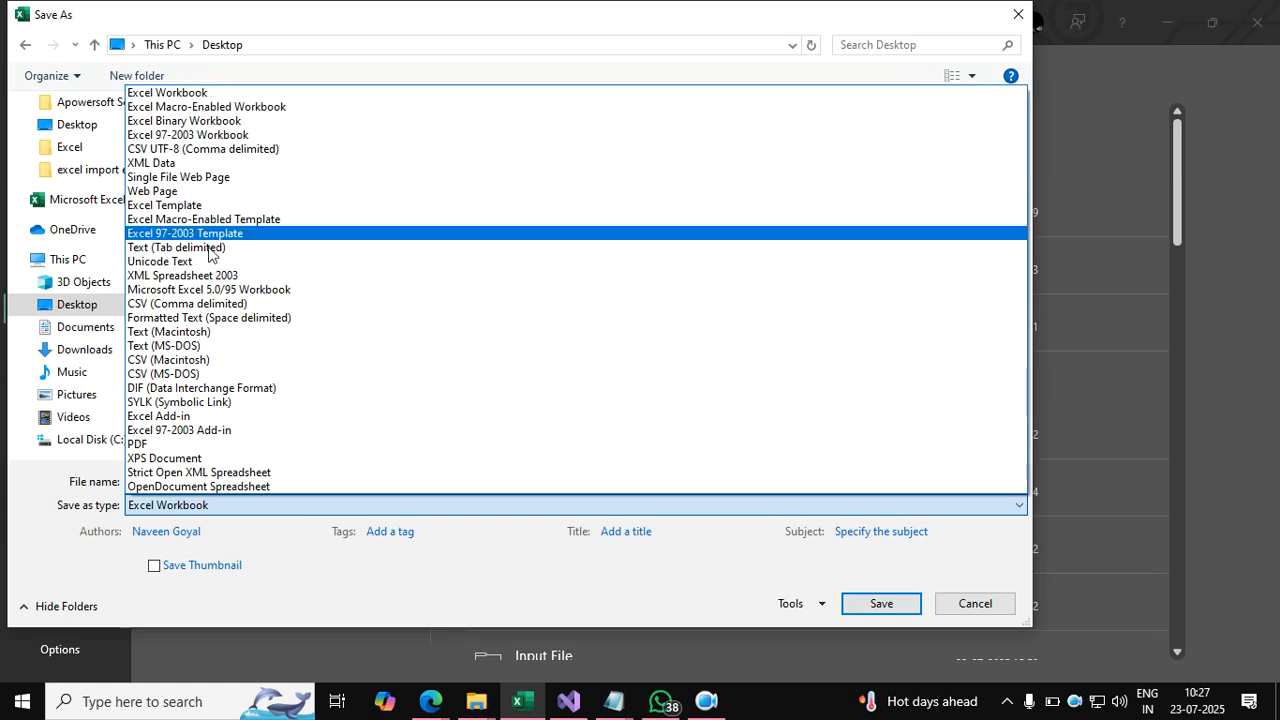
pyautogui.click(184, 93)
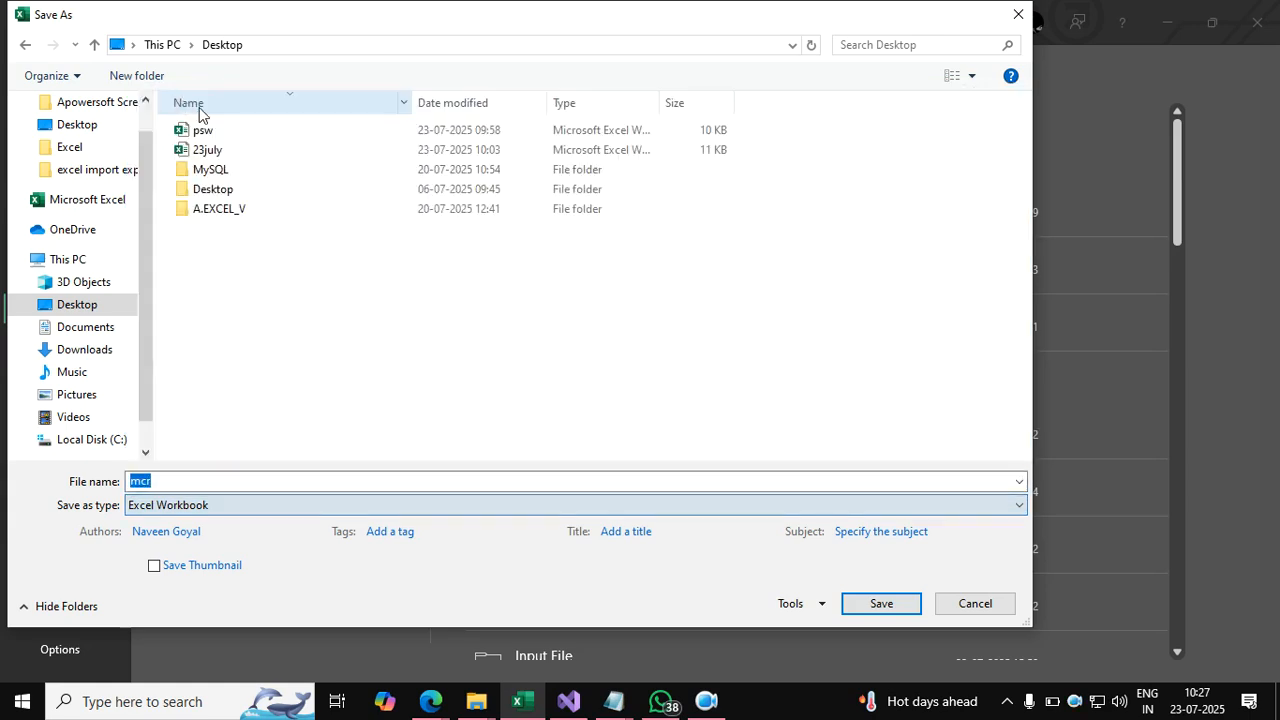
pyautogui.click(848, 605)
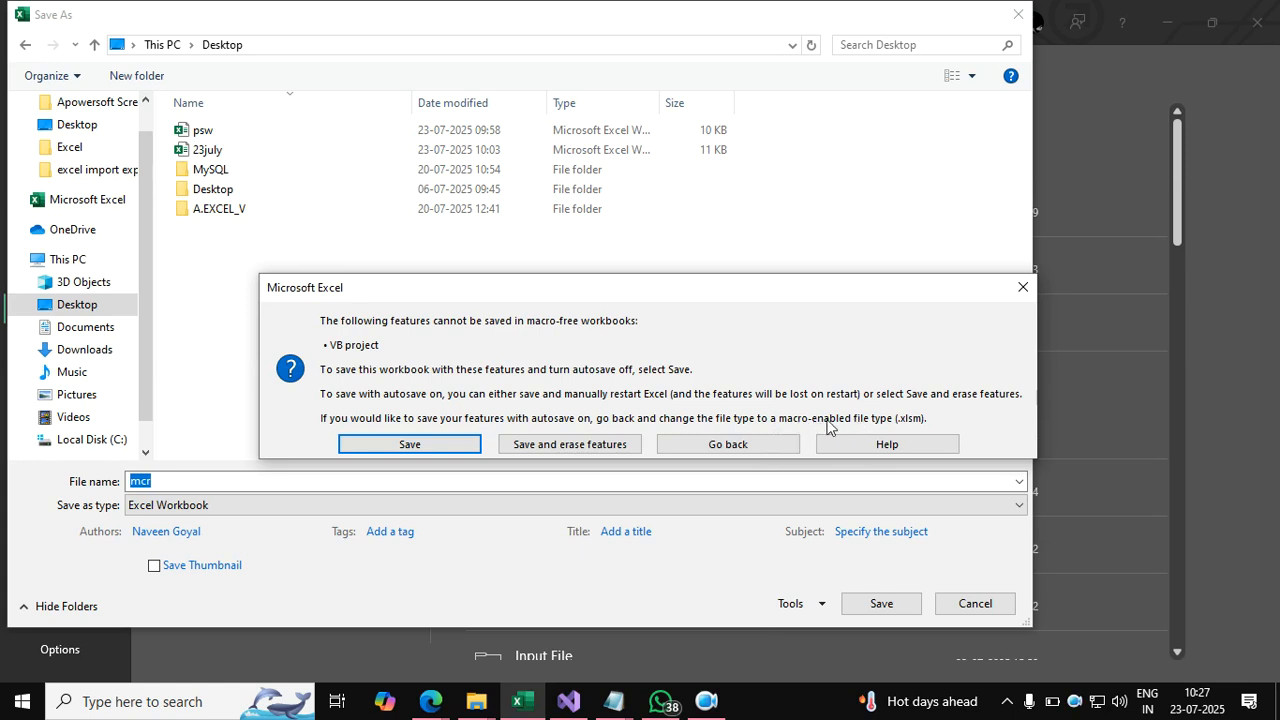
pyautogui.click(1026, 292)
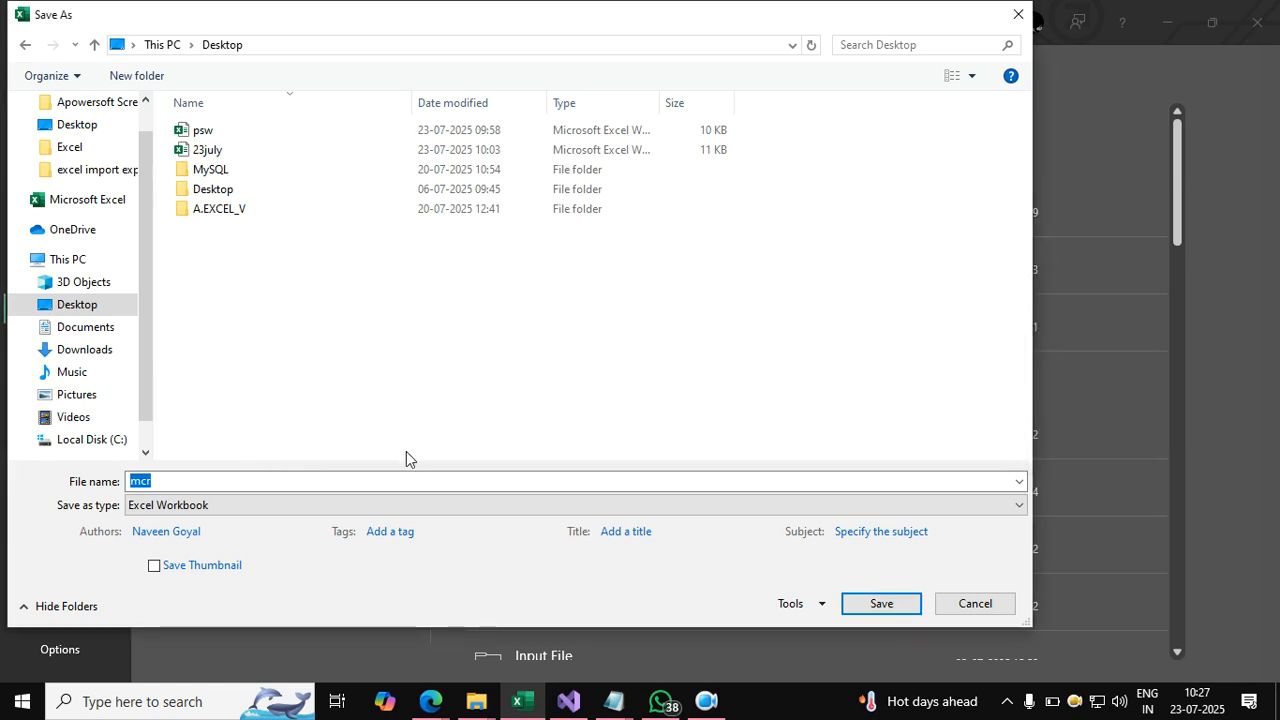
# Save 'mcr' to the Desktop as an Excel Macro-Enabled Workbook.
pyautogui.click(346, 510)
pyautogui.click(191, 106)
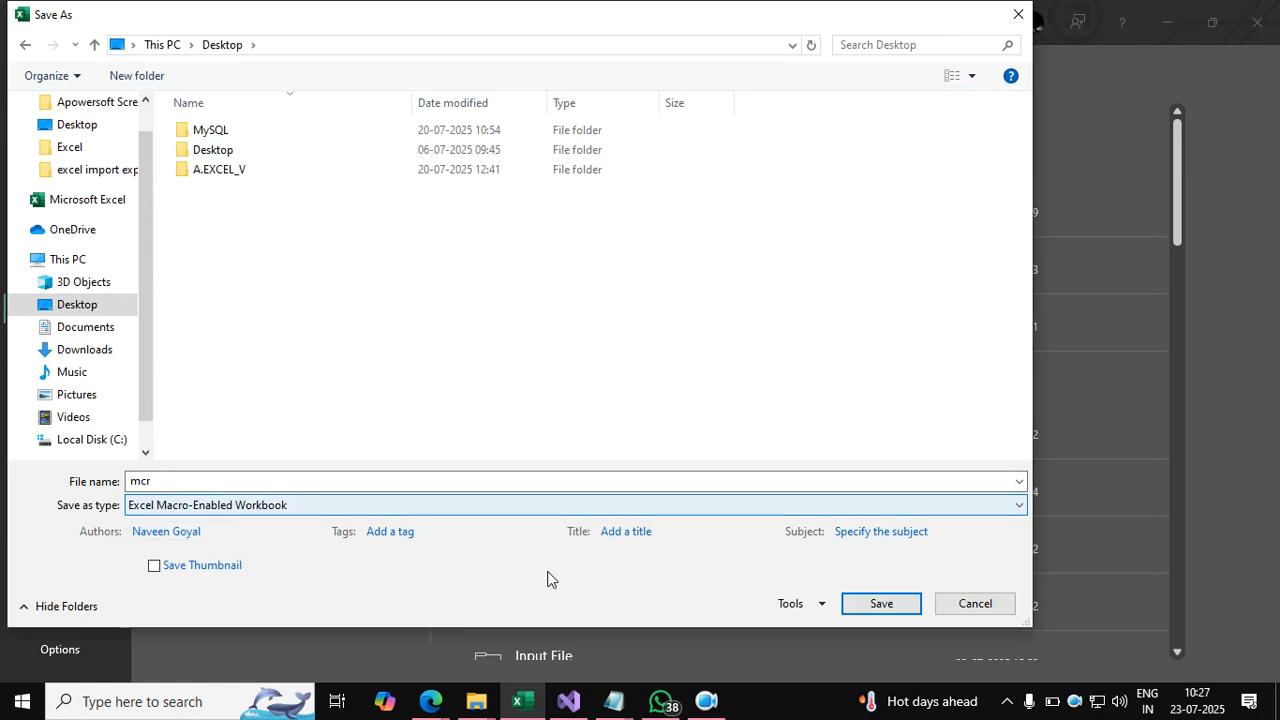
pyautogui.click(881, 605)
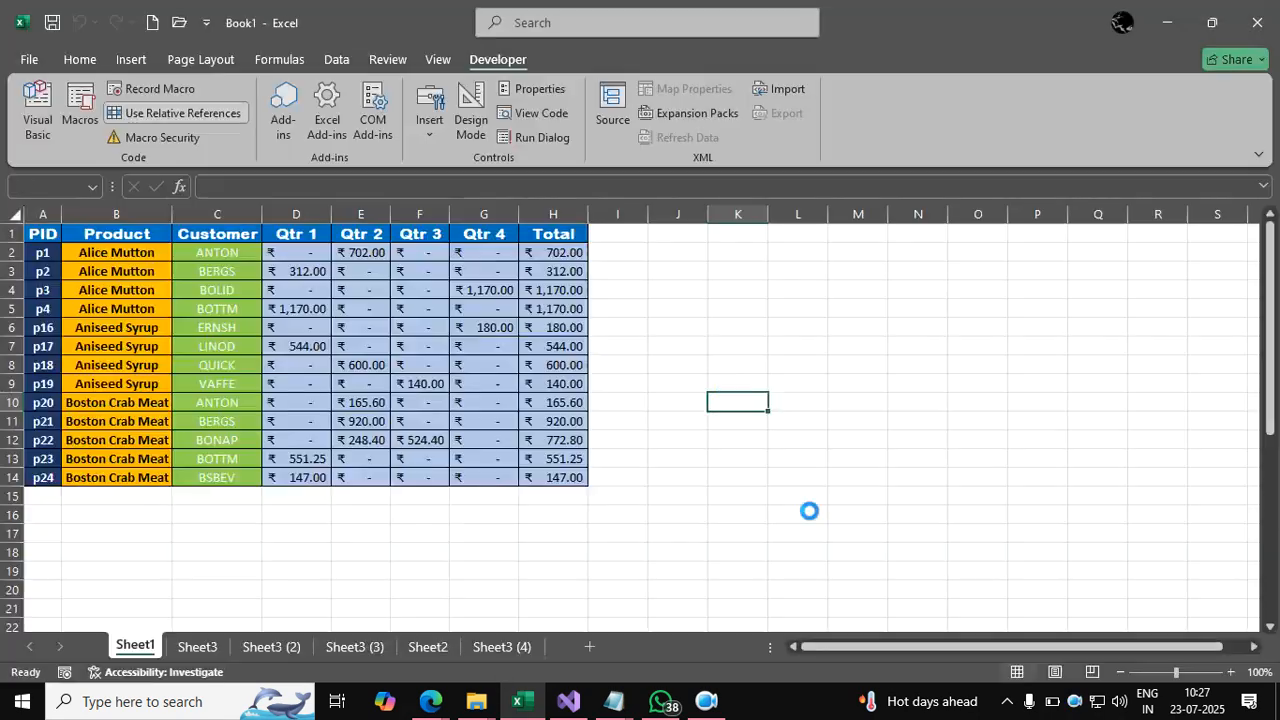
# Select a few empty cells beside the formatted table in mcr, ending on cell L11.
pyautogui.click(712, 365)
pyautogui.click(740, 421)
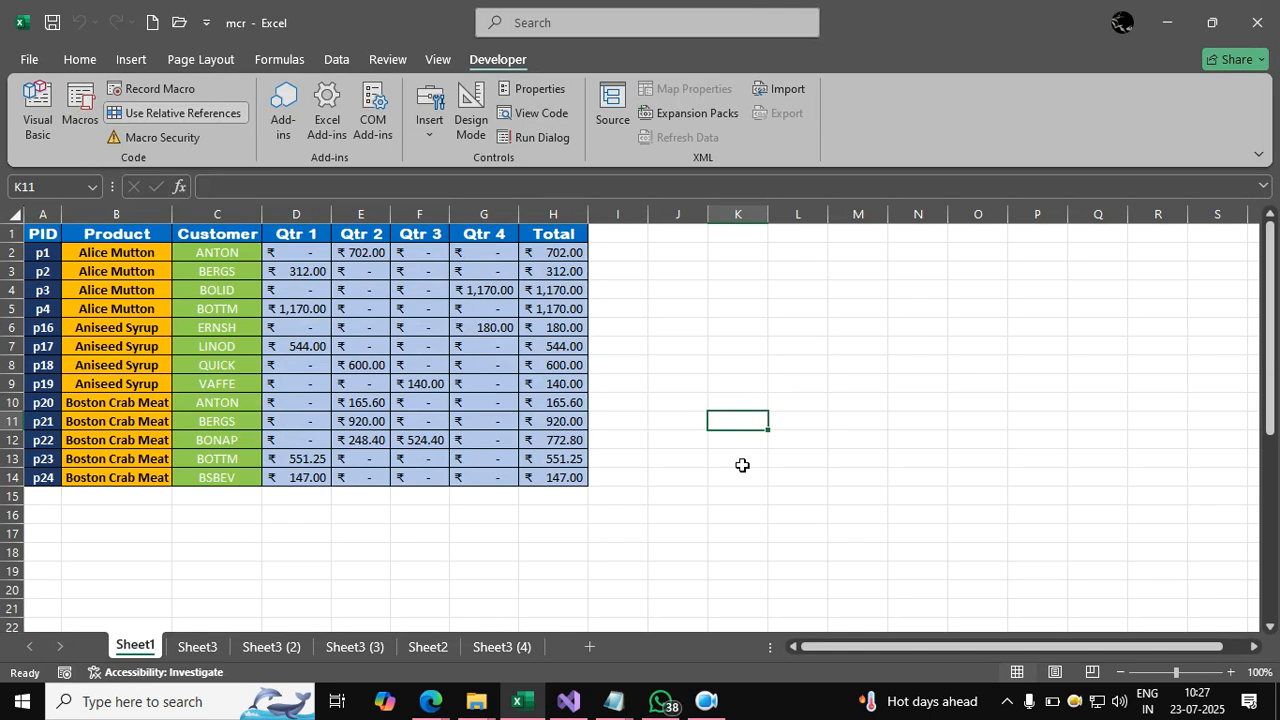
pyautogui.click(804, 416)
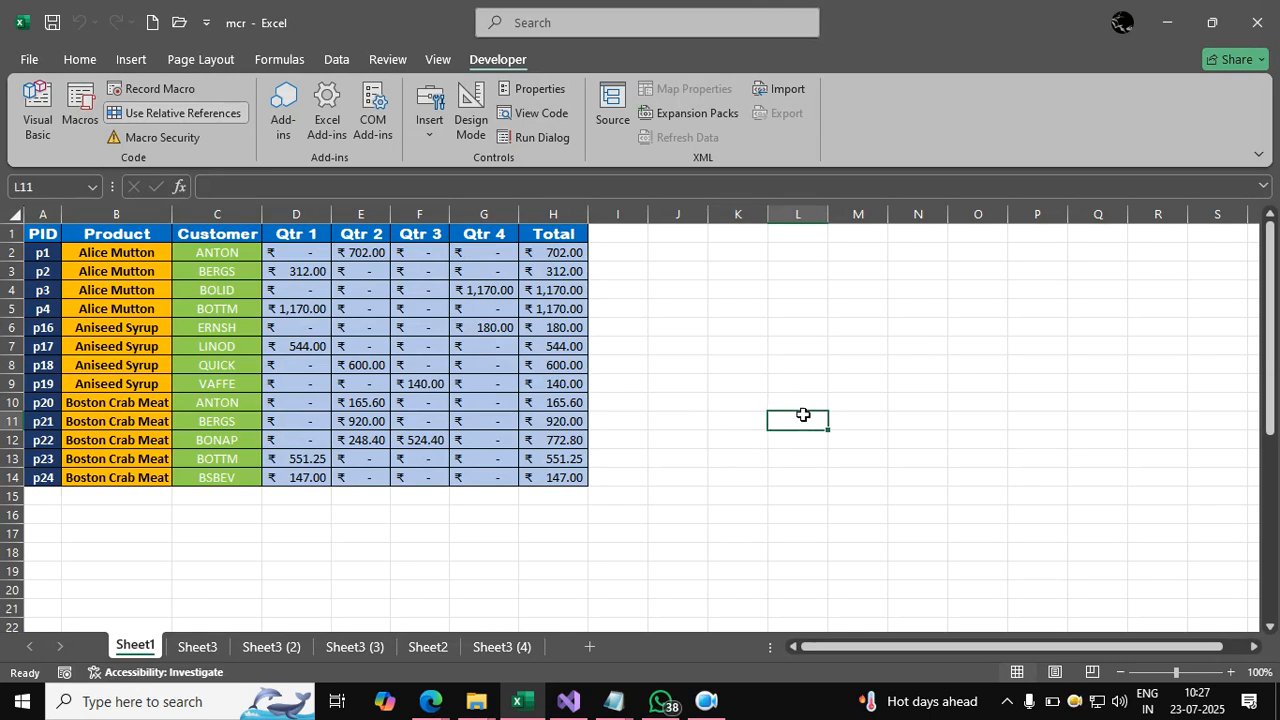